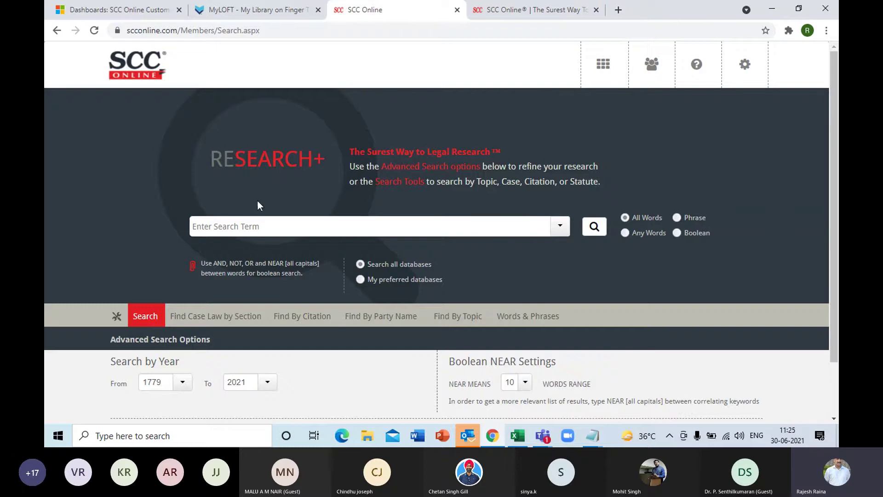
Search all databases for "latest judgment from supreme court of india on defamation" with the All Words option.
left_click(226, 227)
type("latest j")
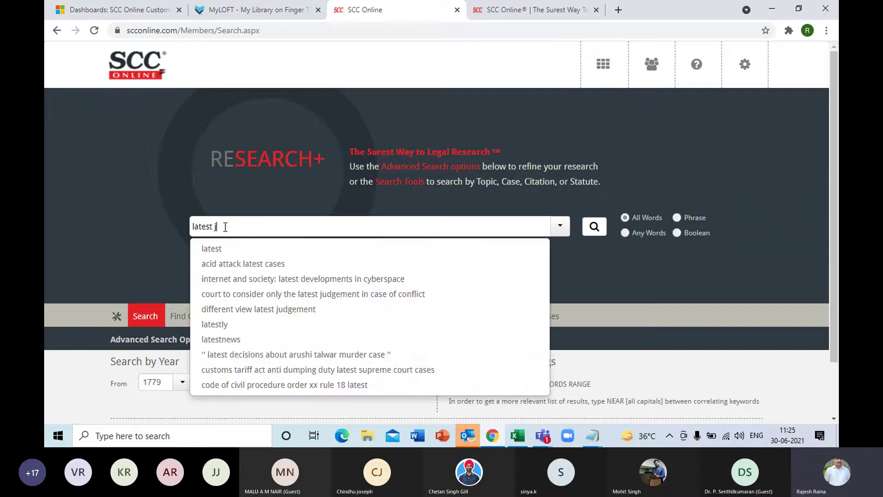
type("udgment")
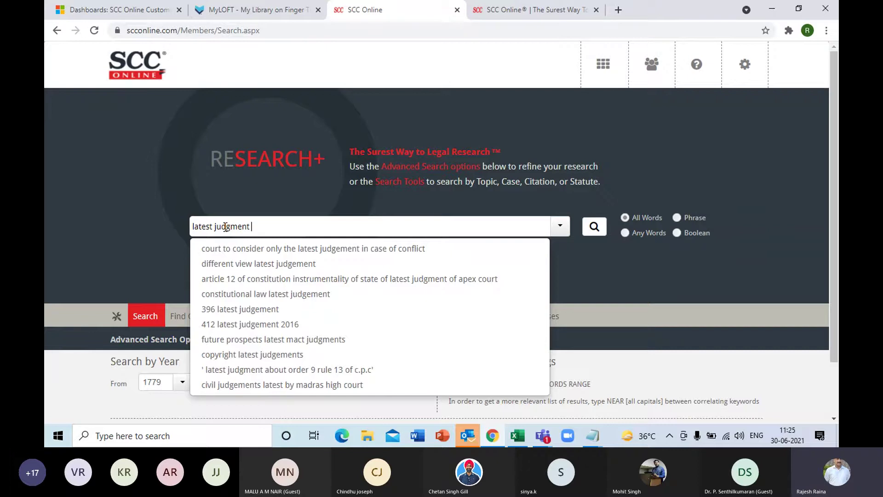
type(" from su")
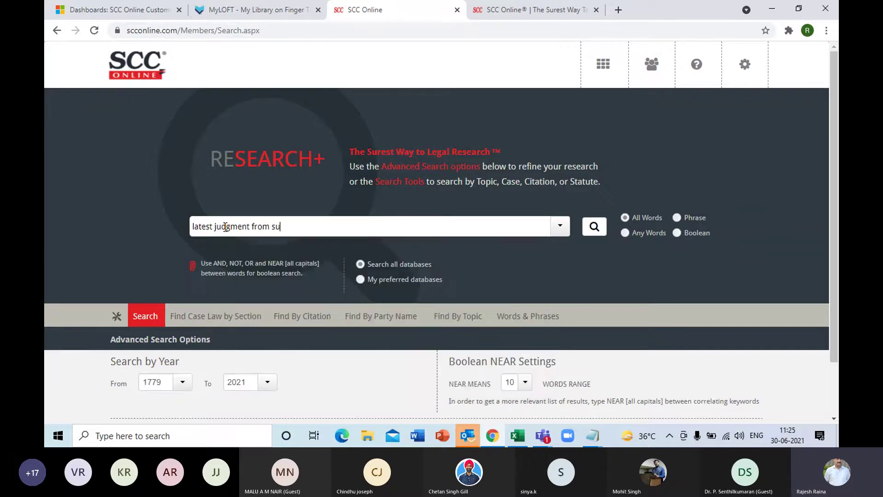
type("preme cou")
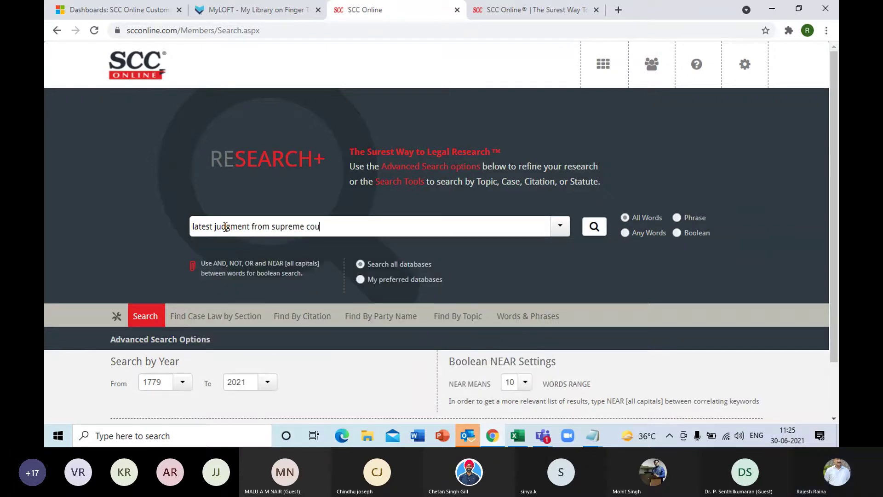
type("rt of india on defamatoipn")
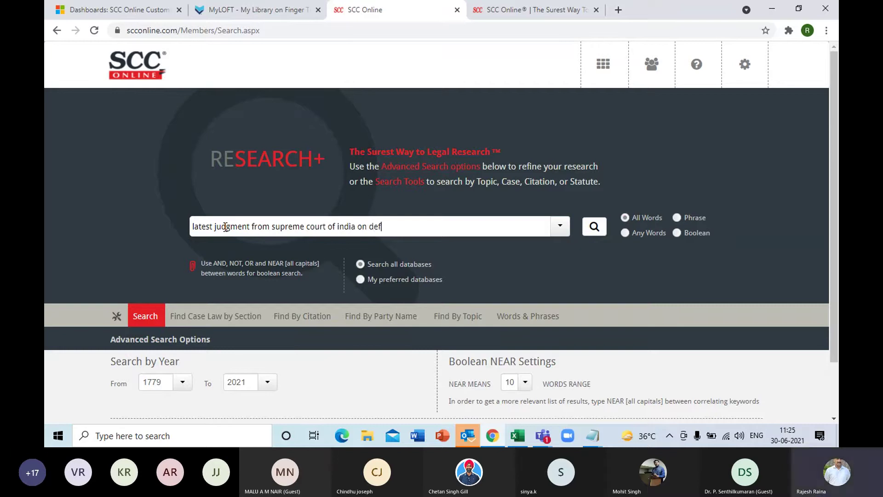
key("BackSpace")
key("BackSpace")
key("BackSpace")
key("BackSpace")
type("ion")
key("ctrl+plus")
key("ctrl+plus")
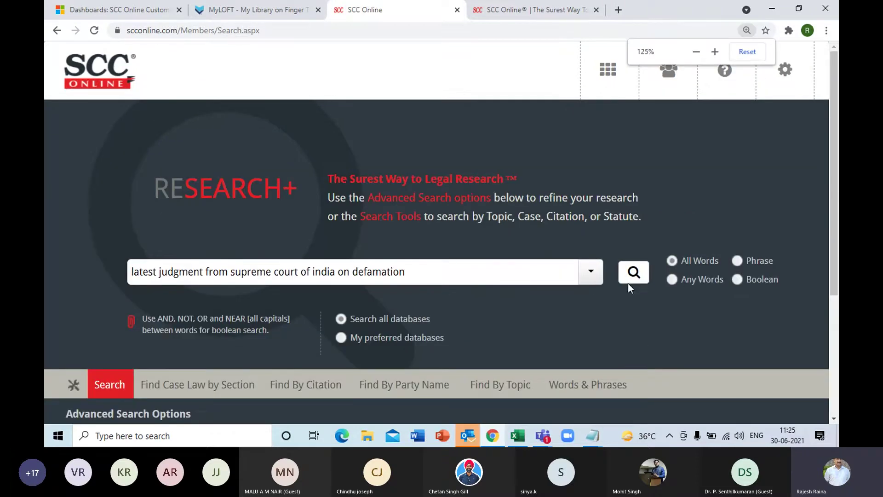
left_click(626, 276)
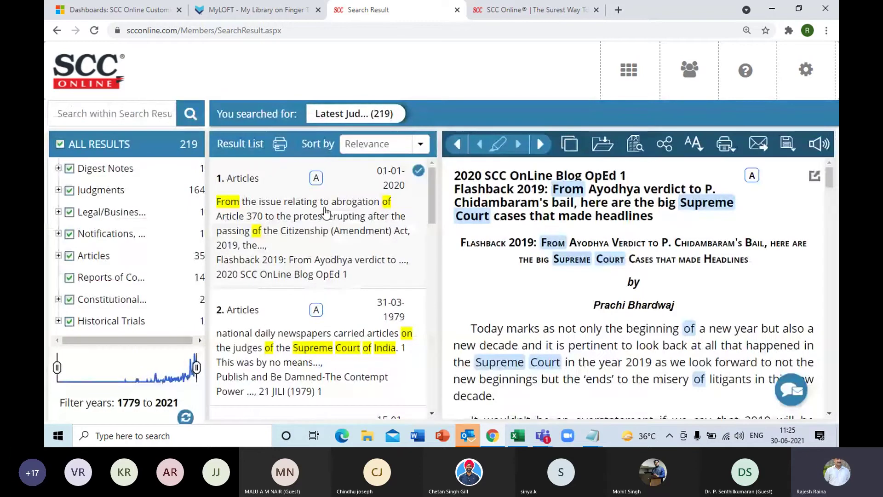
Restrict the search results to Supreme Court judgments only and sort them by Chronological (Latest First).
key("ctrl+minus")
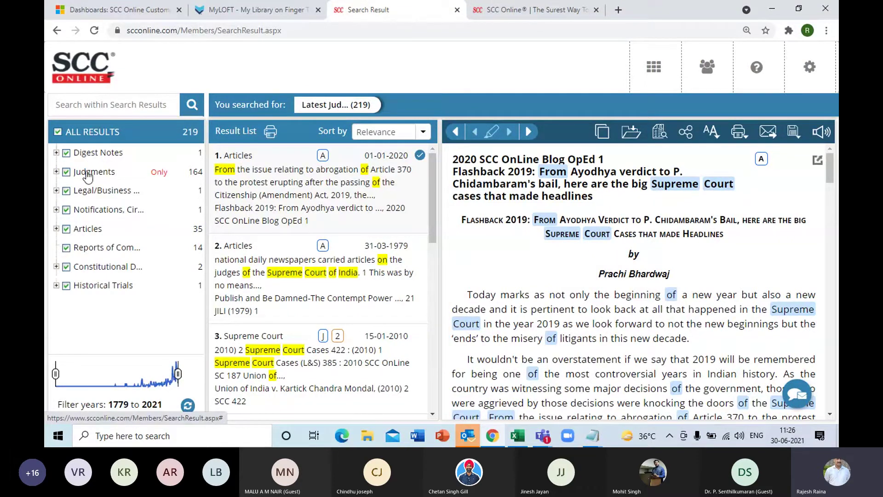
left_click(56, 172)
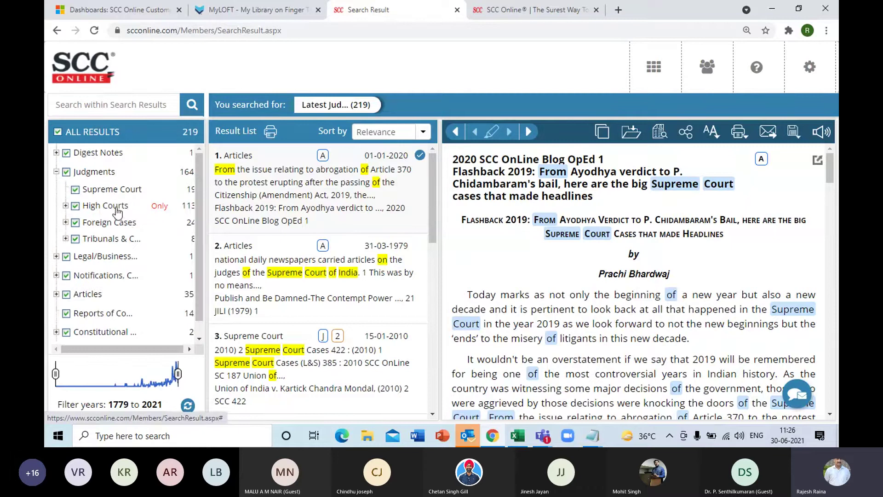
left_click(56, 172)
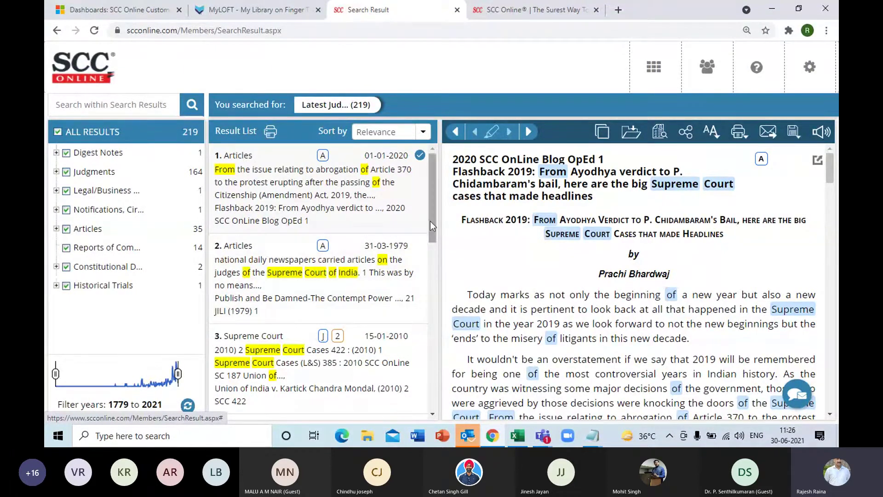
left_click_drag(432, 221, 434, 258)
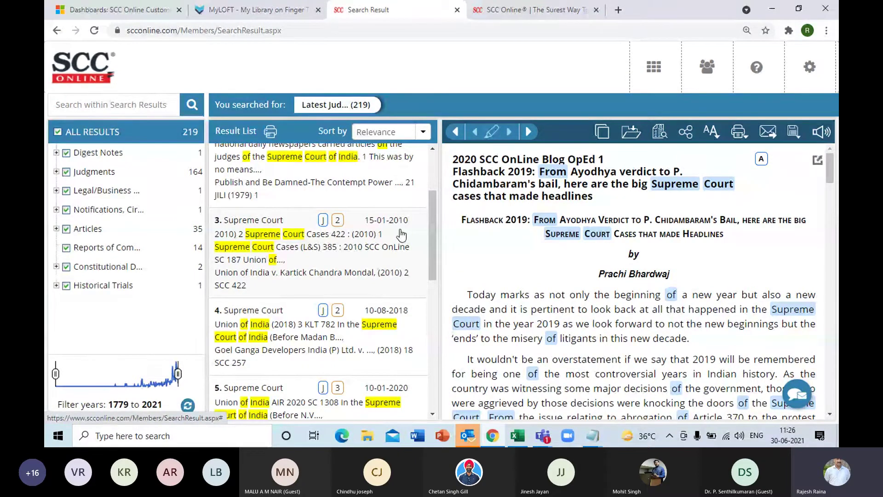
left_click_drag(434, 213, 440, 171)
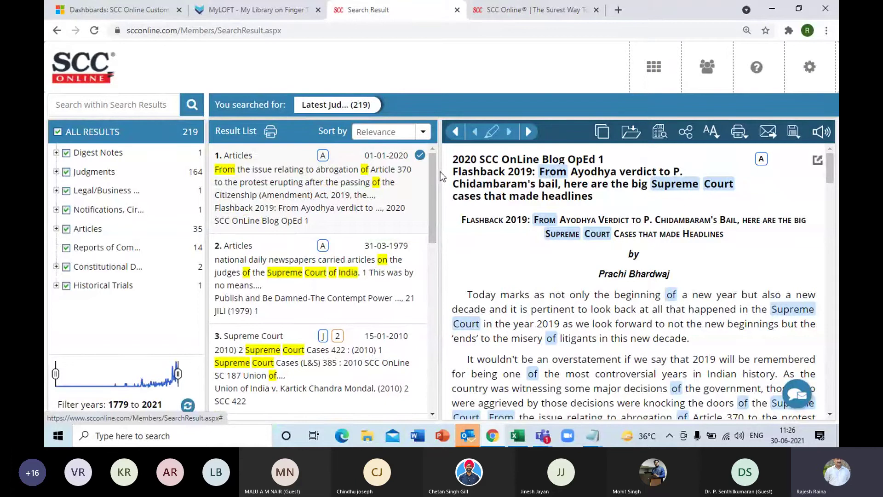
left_click(55, 171)
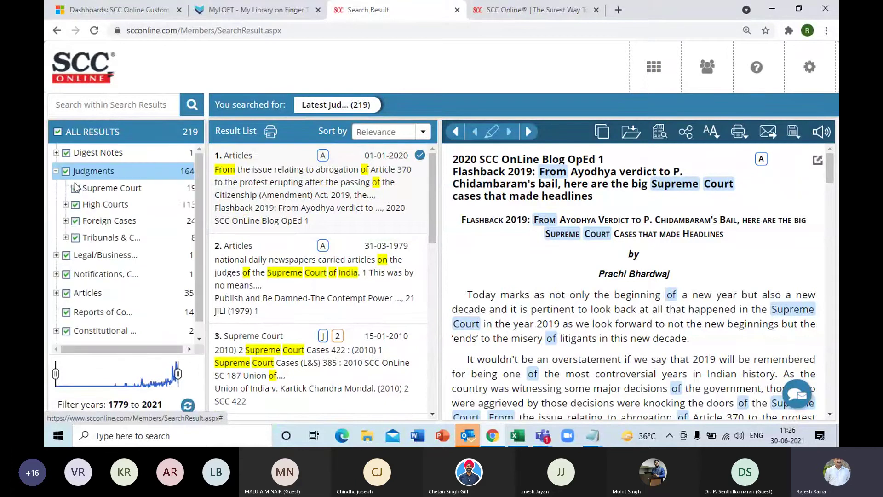
mouse_move(142, 195)
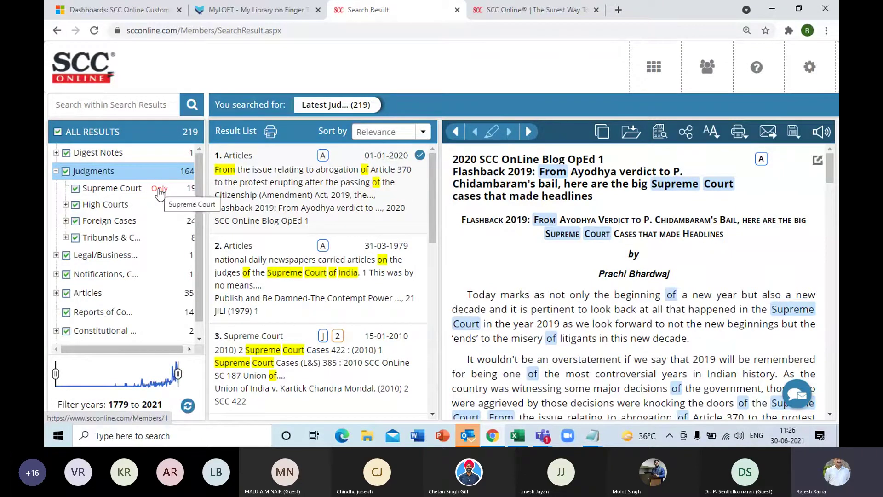
left_click(158, 190)
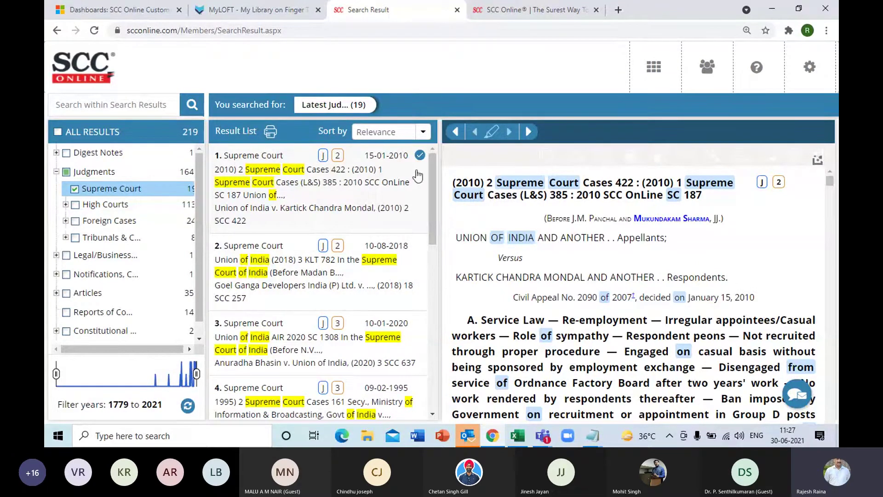
left_click(422, 133)
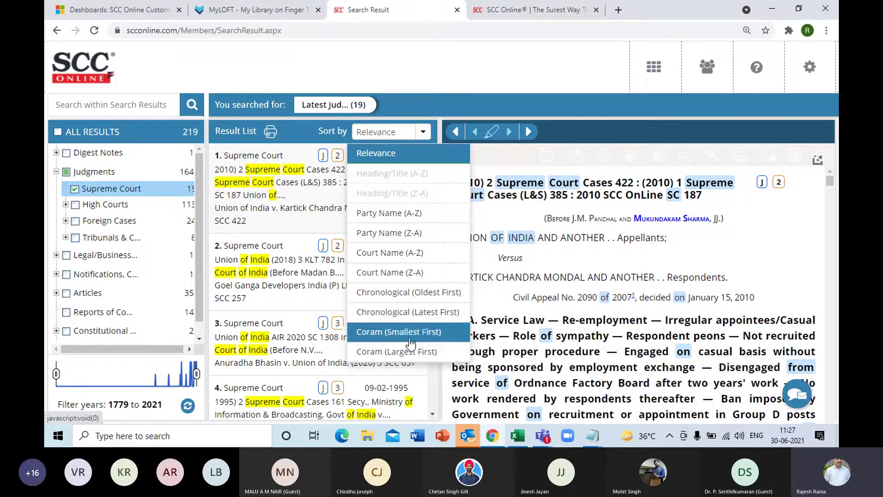
left_click(407, 313)
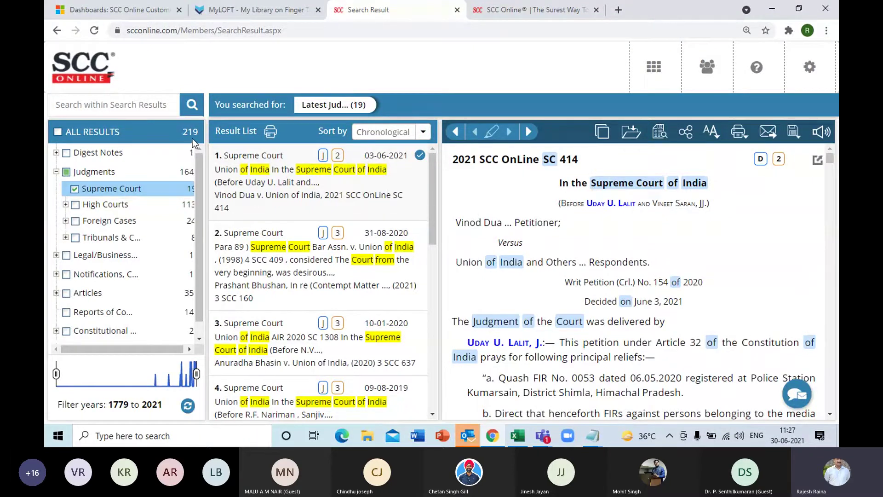
Return to Word Search and reuse the recent query "latest judgment from supreme court of india on defamation".
left_click(654, 70)
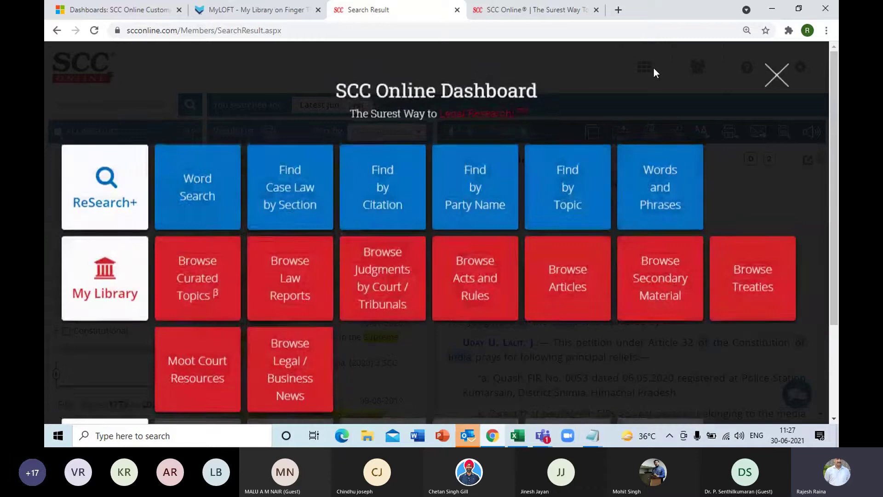
left_click(183, 210)
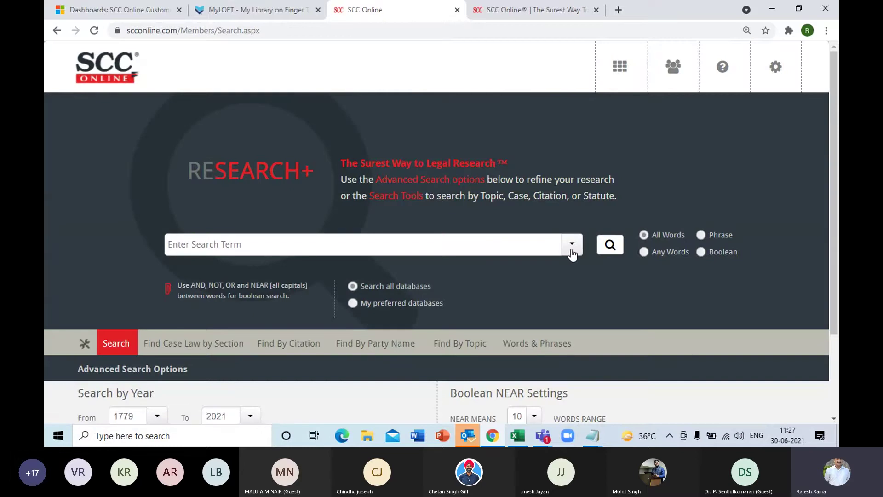
left_click(572, 246)
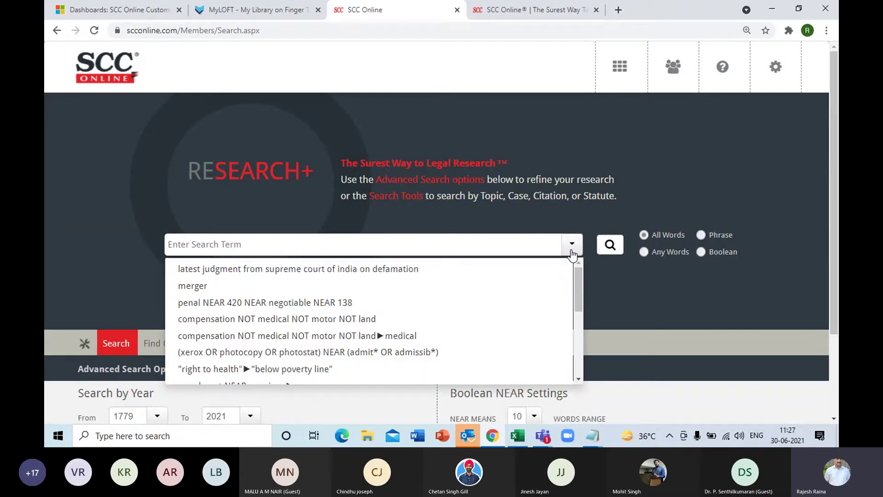
left_click(331, 273)
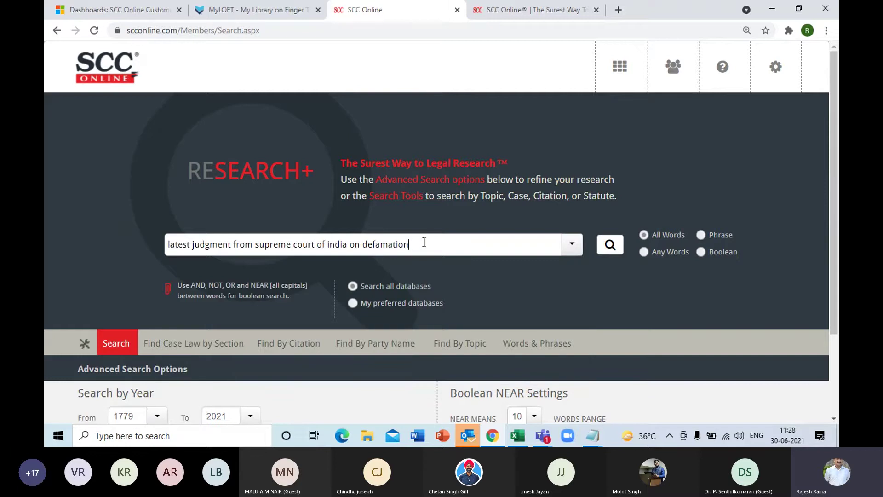
Shorten the query to just "defamation" and run the search across all databases.
key("Left")
key("Left")
key("shift+Home")
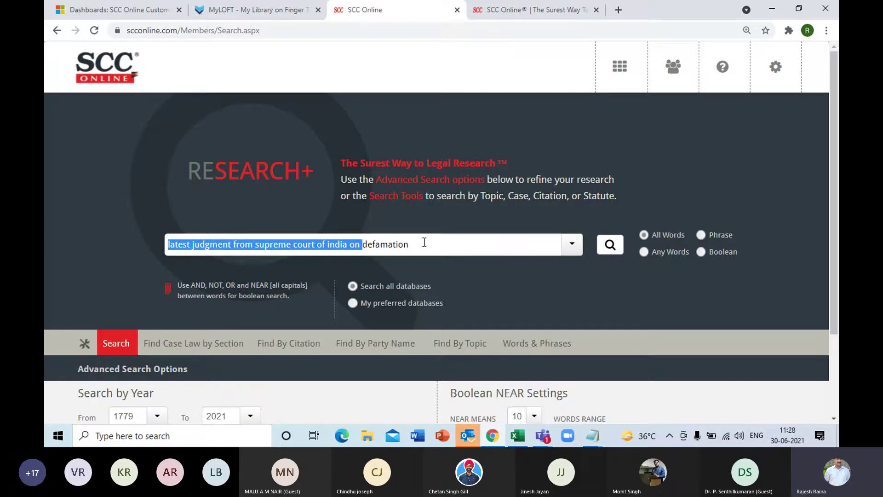
key("BackSpace")
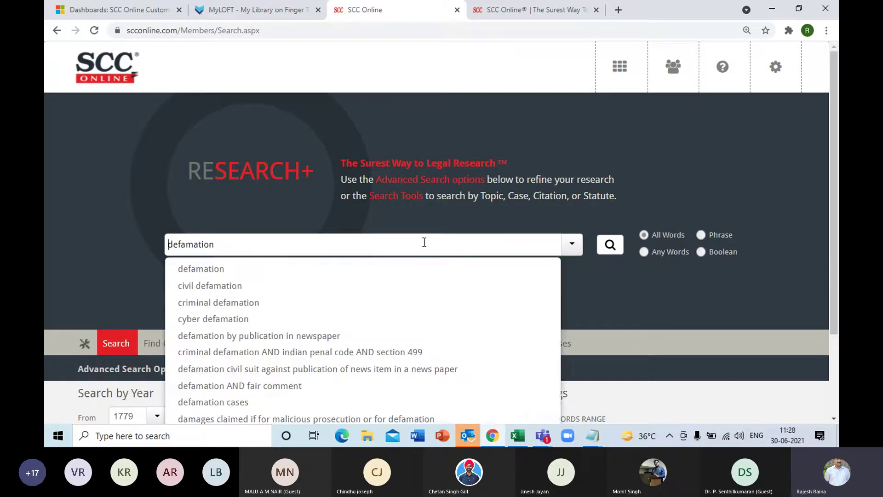
key("Escape")
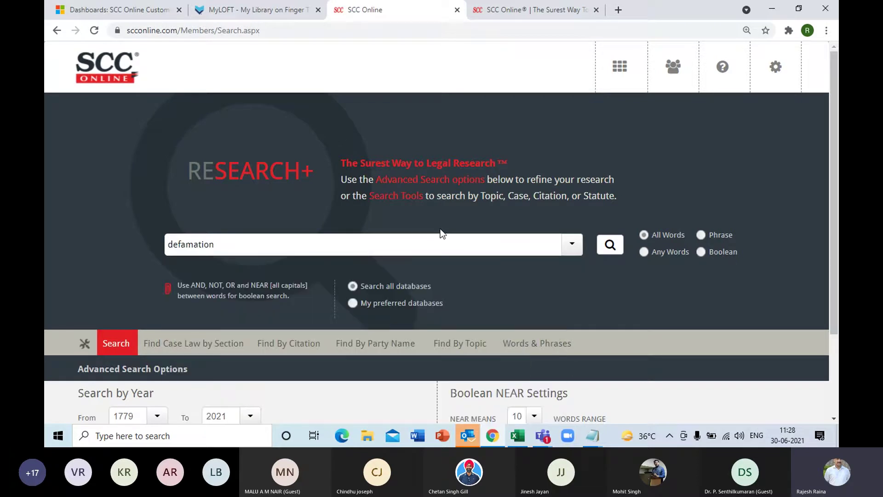
left_click(610, 246)
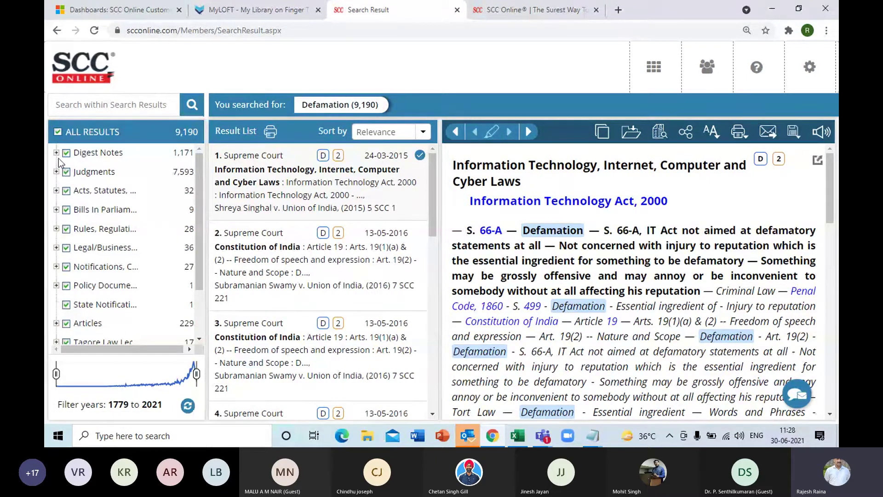
Limit the defamation results to Supreme Court judgments only and order them by Chronological (Latest First).
left_click(56, 172)
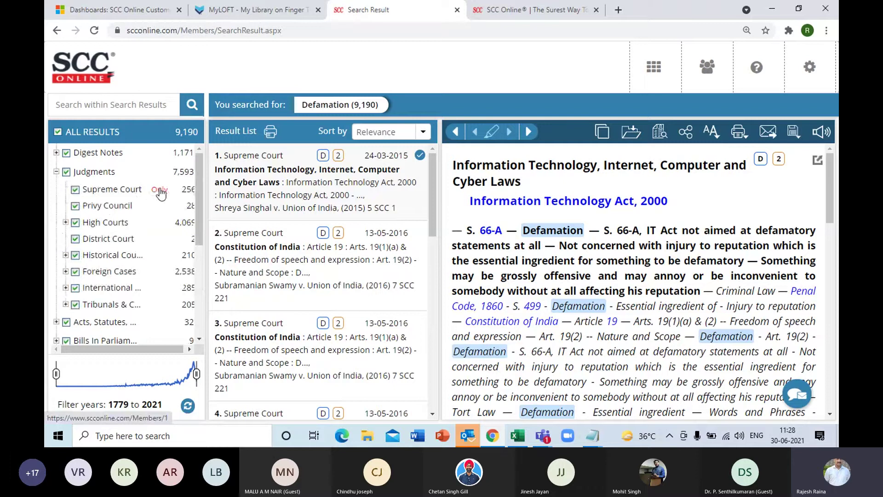
left_click(160, 190)
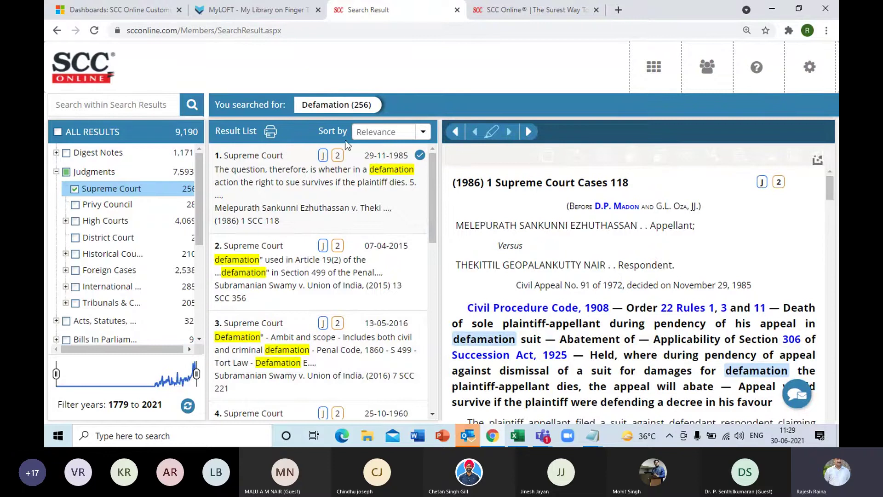
left_click(422, 133)
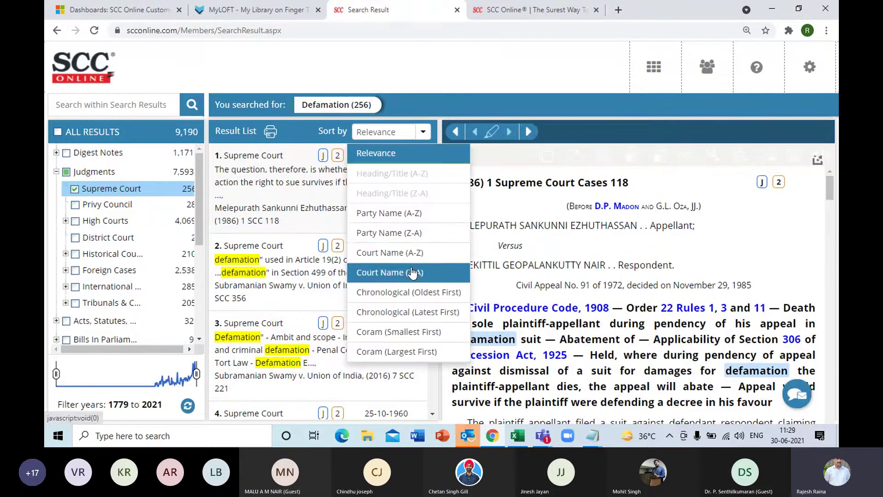
left_click(405, 313)
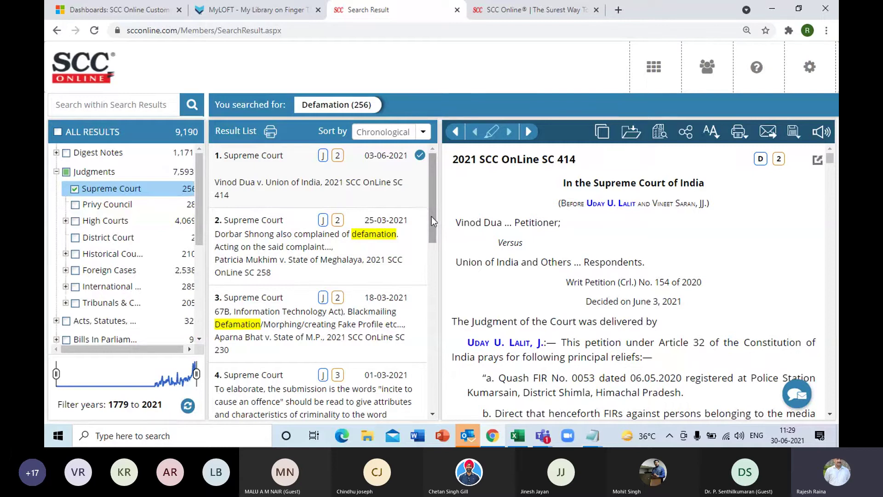
left_click_drag(431, 226, 434, 194)
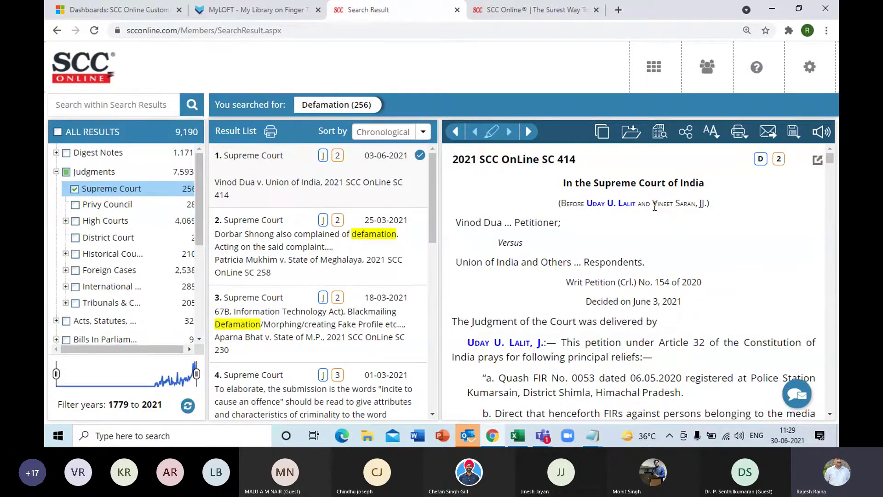
Start a new Word Search and look up the exact phrase "consumer protection" enclosed in double quotation marks.
left_click(654, 69)
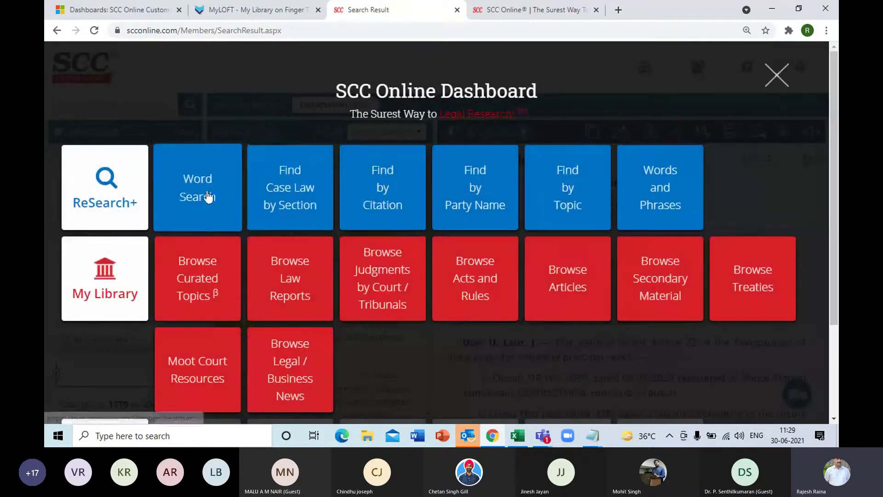
left_click(207, 195)
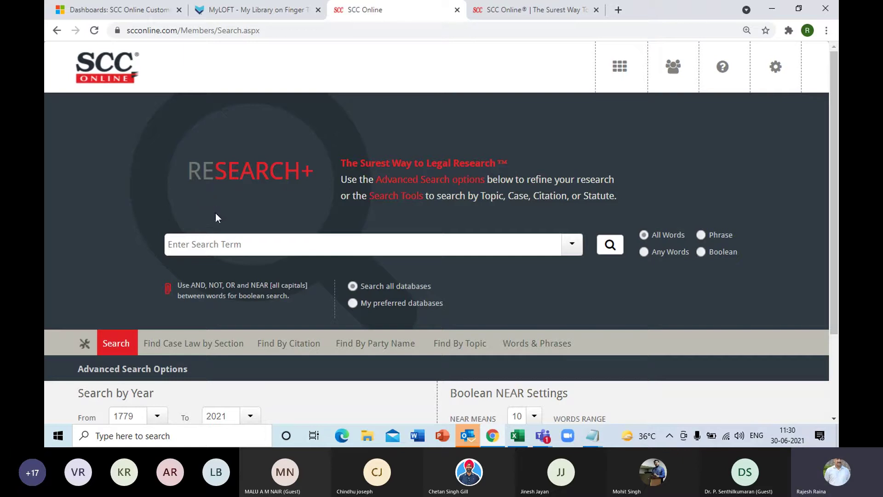
left_click(198, 239)
type("consumer protection")
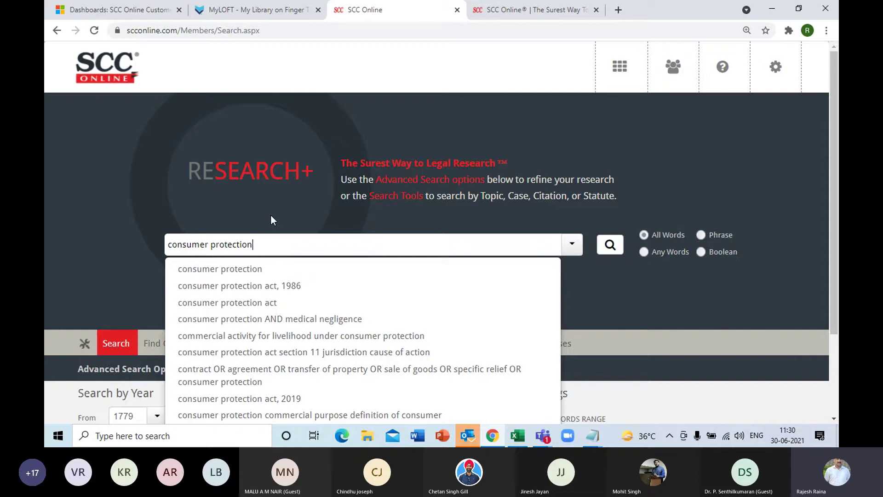
type("\"")
key("Home")
type("\"")
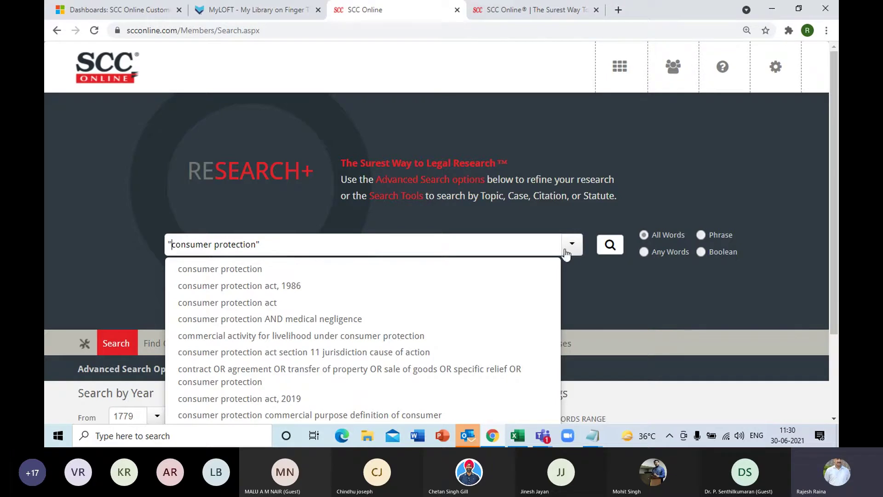
left_click(610, 251)
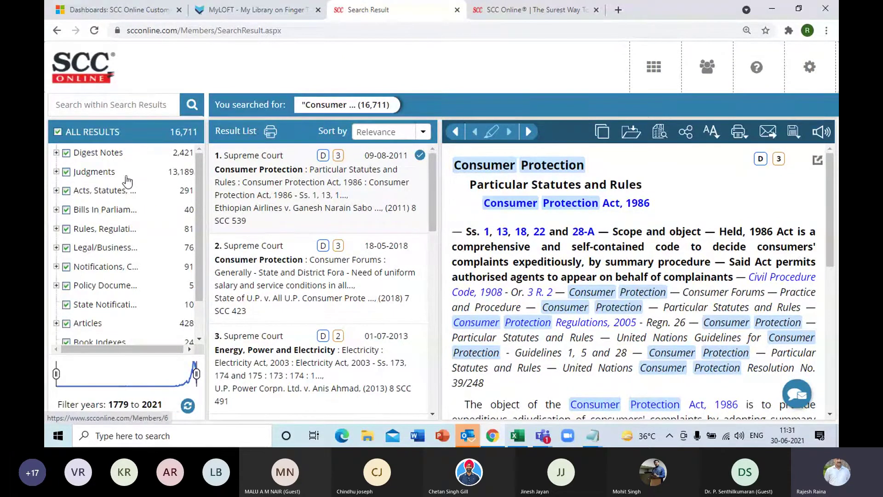
Search within the "consumer protection" results for the exact phrase "deficiency of service" in double quotation marks.
left_click(120, 108)
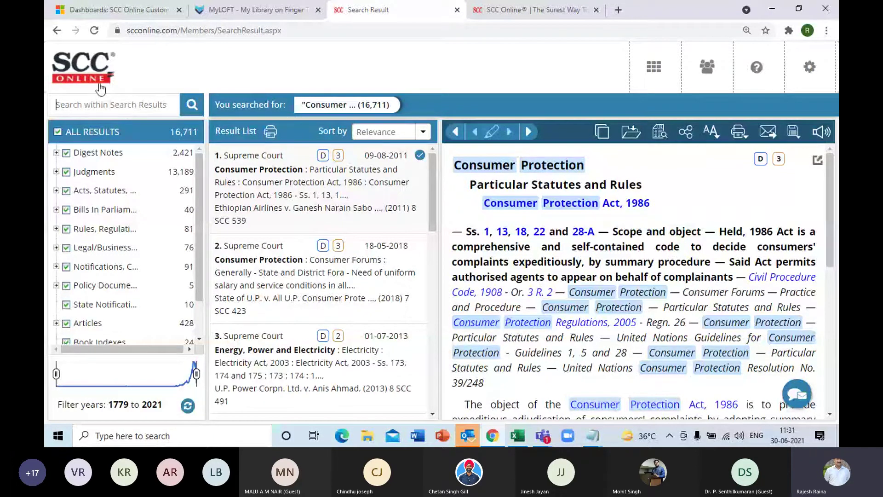
left_click(77, 106)
type("\"deficient")
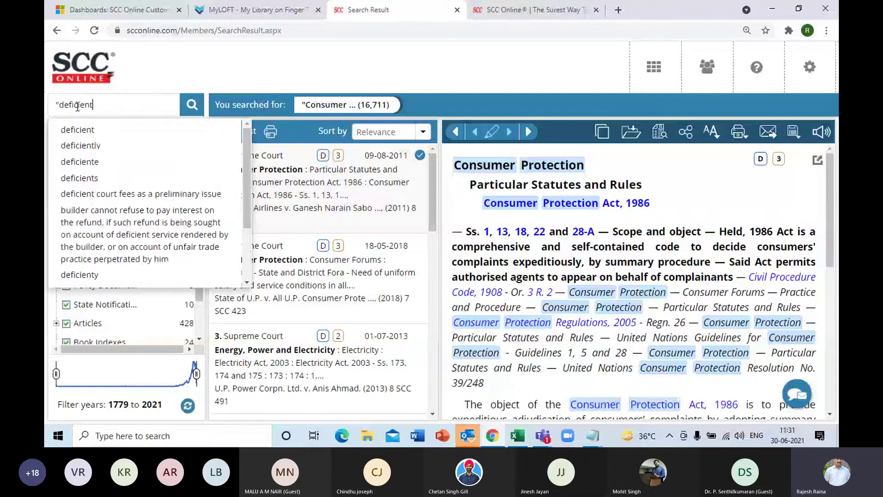
key("BackSpace")
type("cy")
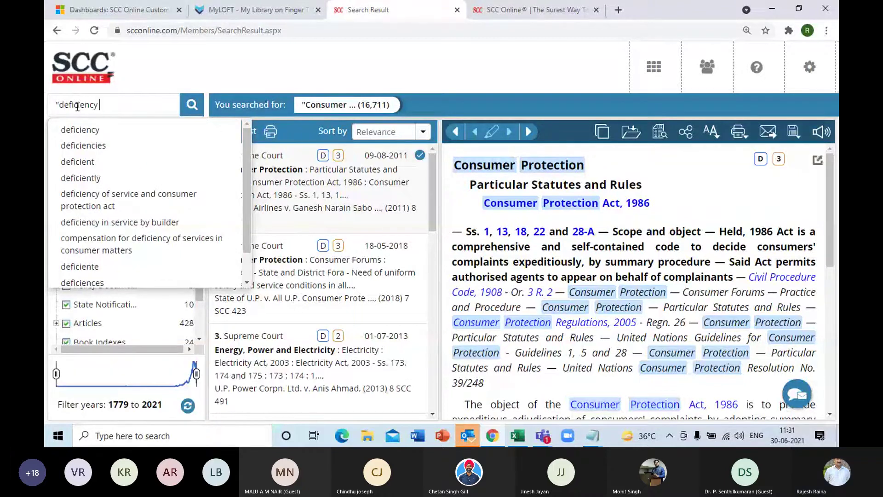
type(" of servi")
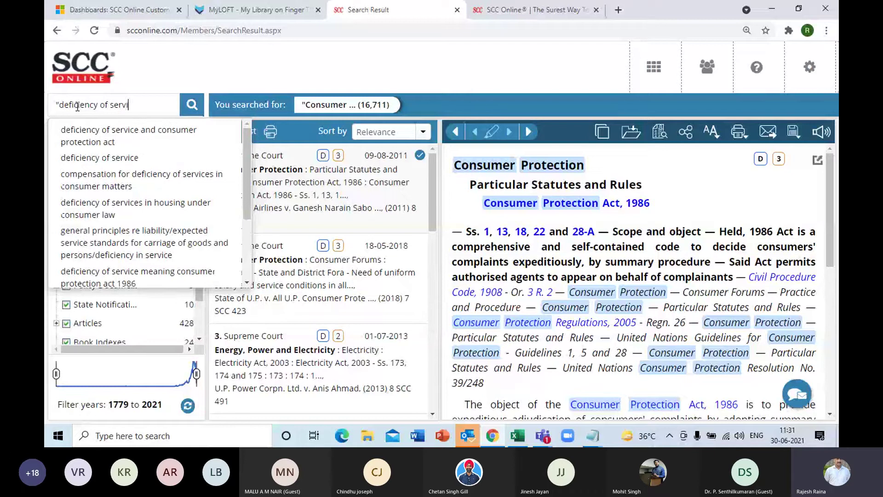
type("ce\"")
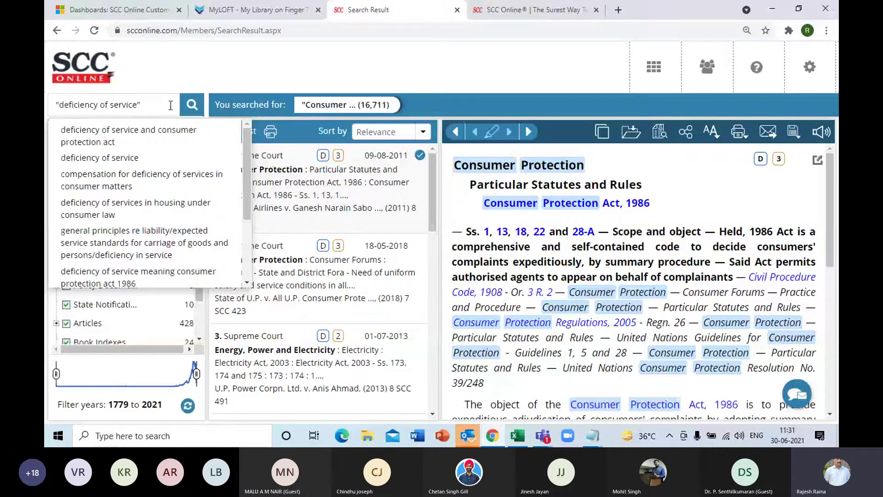
left_click(190, 110)
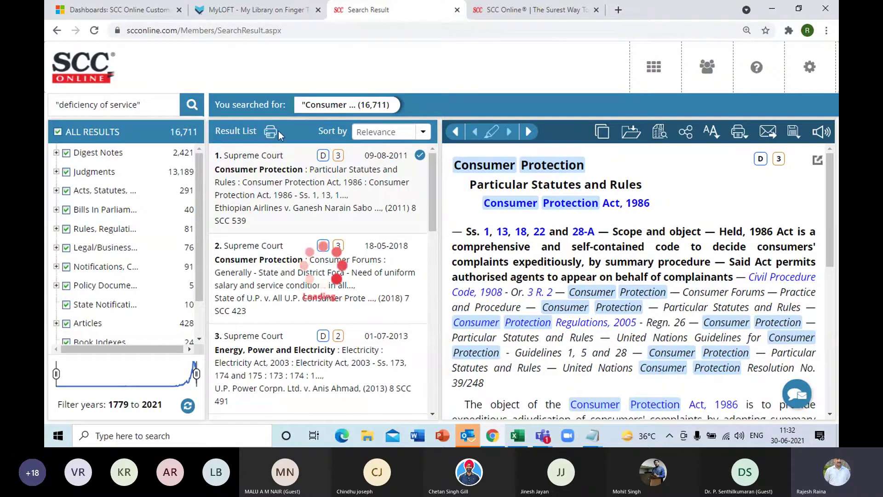
Refine the results further with the word "compensation", and remove the "deficiency of service" term from the search trail.
left_click(142, 102)
type("c")
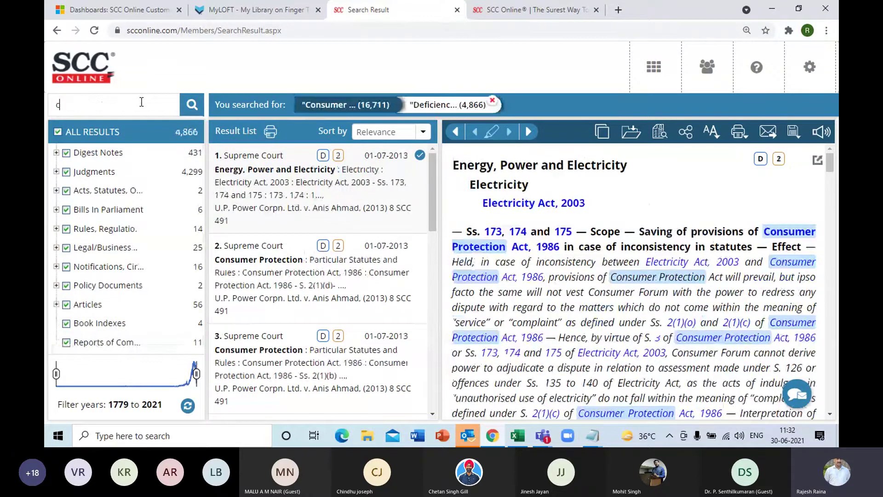
type("ompensation")
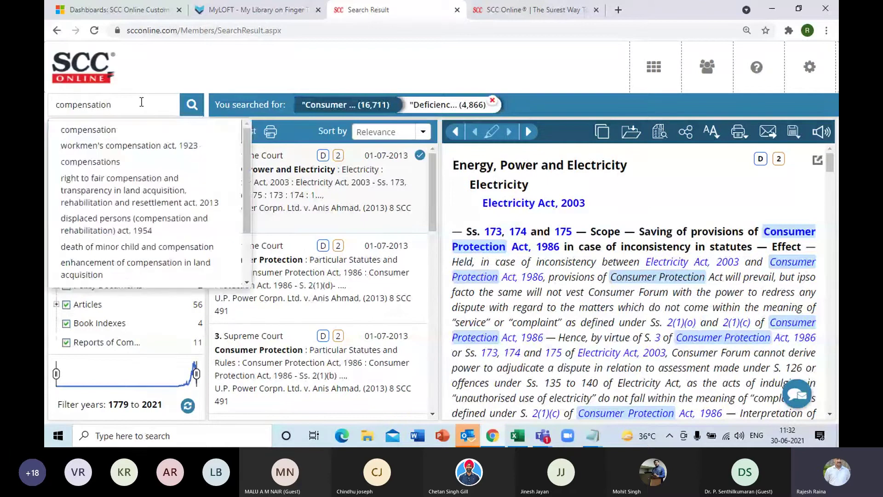
key("Return")
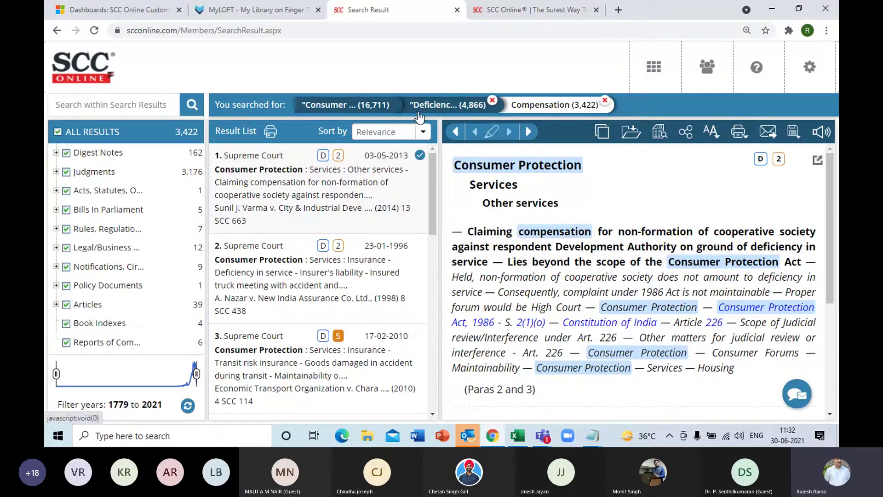
left_click(492, 100)
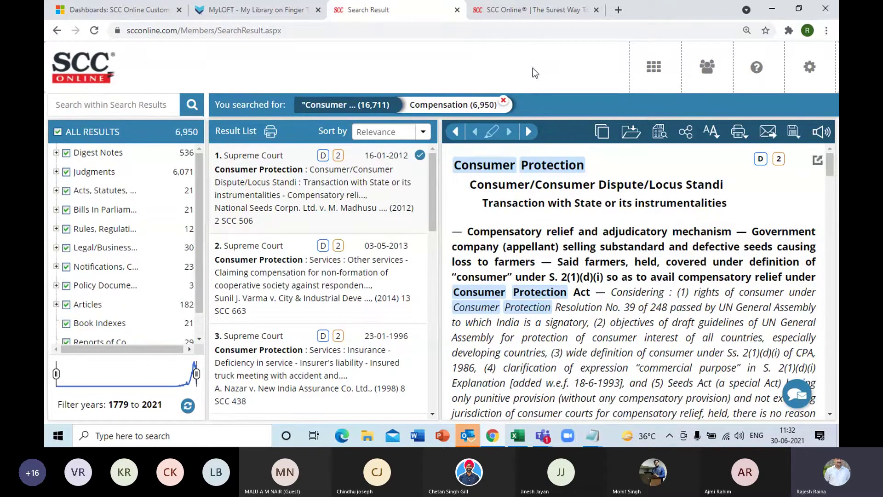
Open Words and Phrases from the dashboard and show the meaning of "bail".
left_click(653, 68)
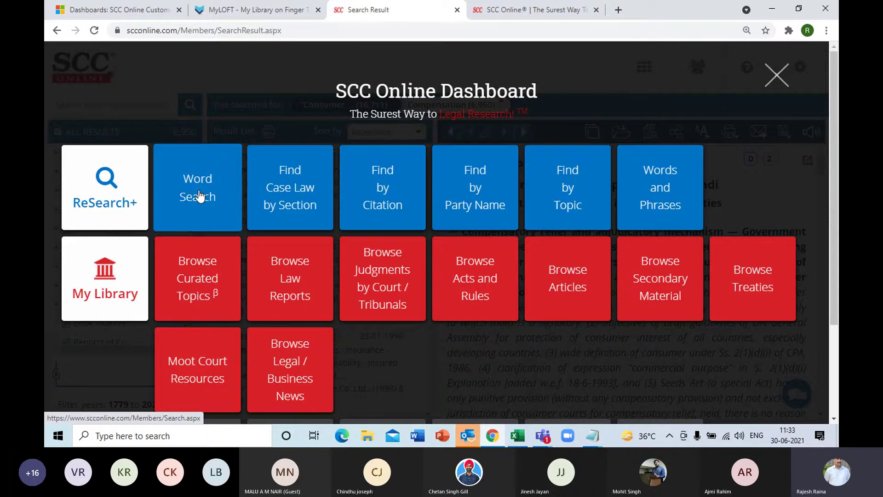
left_click(663, 189)
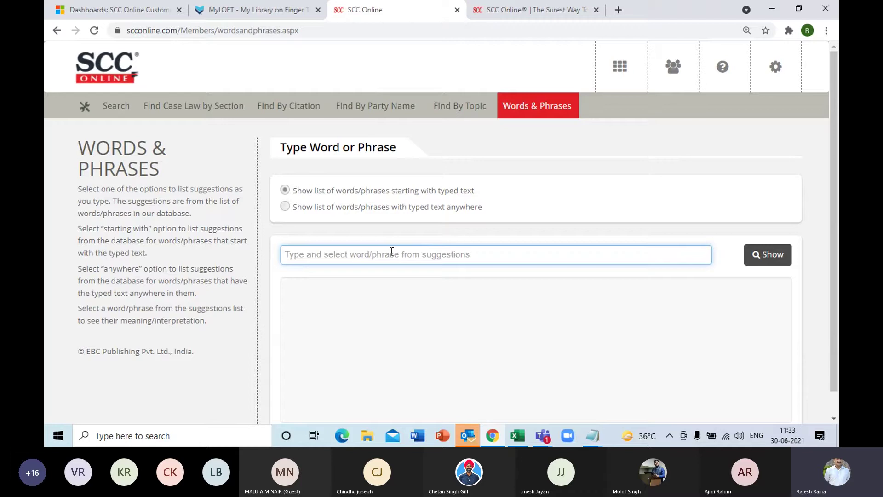
type("bail")
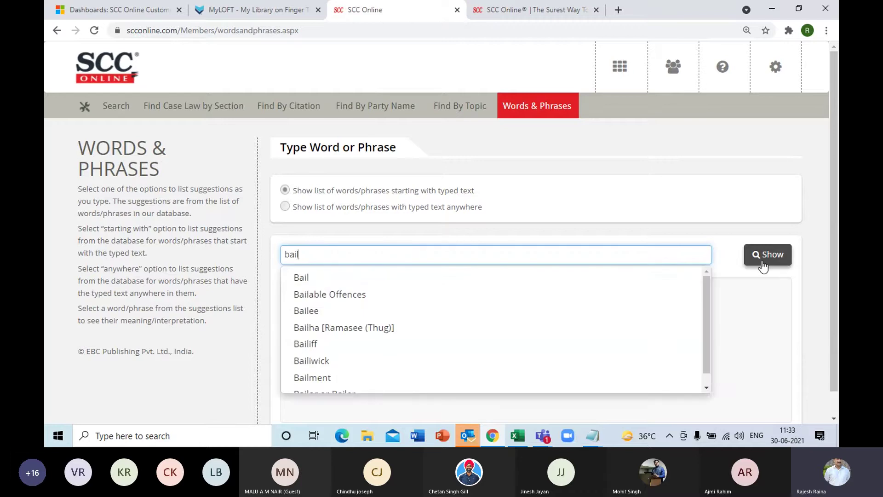
left_click(762, 266)
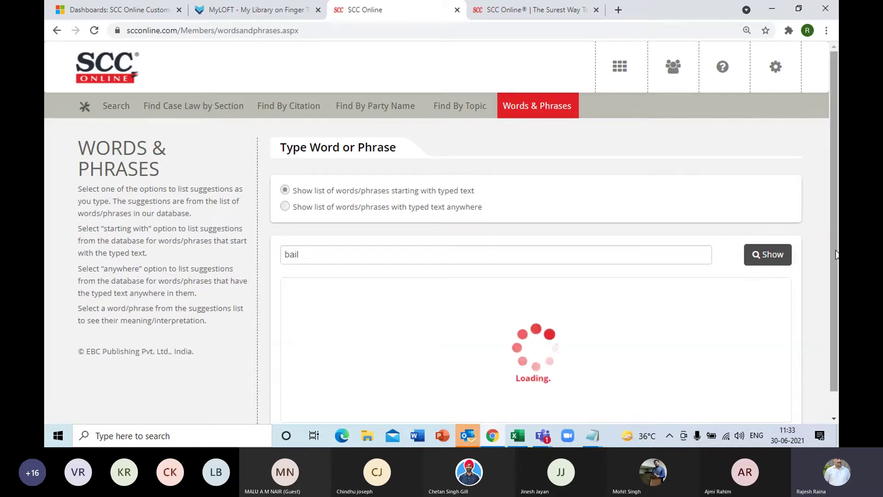
left_click_drag(832, 202, 833, 218)
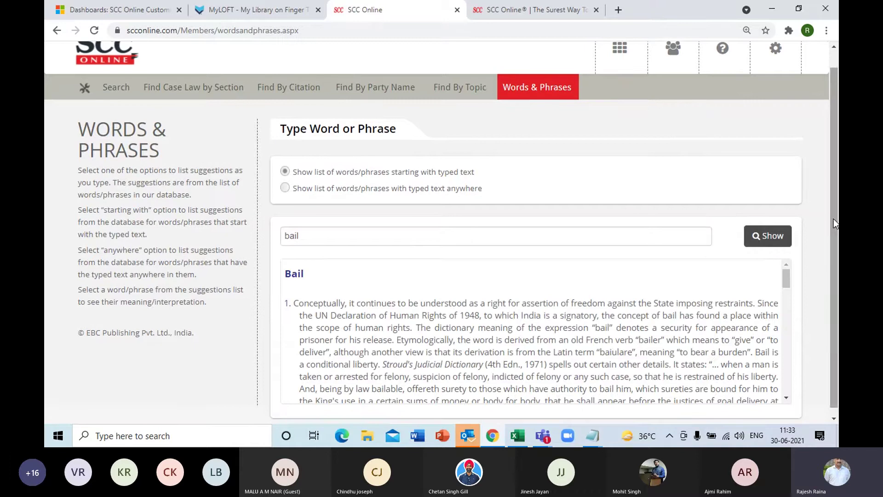
Read through the "bail" definition and highlight the cited cases reported at AIR 1950 SC 27 and (2009) 2 SCC 281.
mouse_move(790, 282)
left_mouse_down()
mouse_move(788, 291)
mouse_move(788, 278)
left_mouse_up()
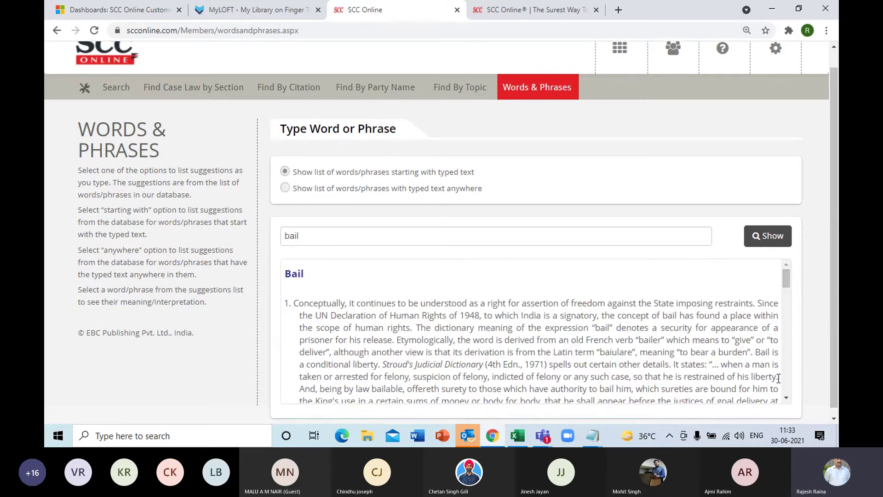
left_click(786, 398)
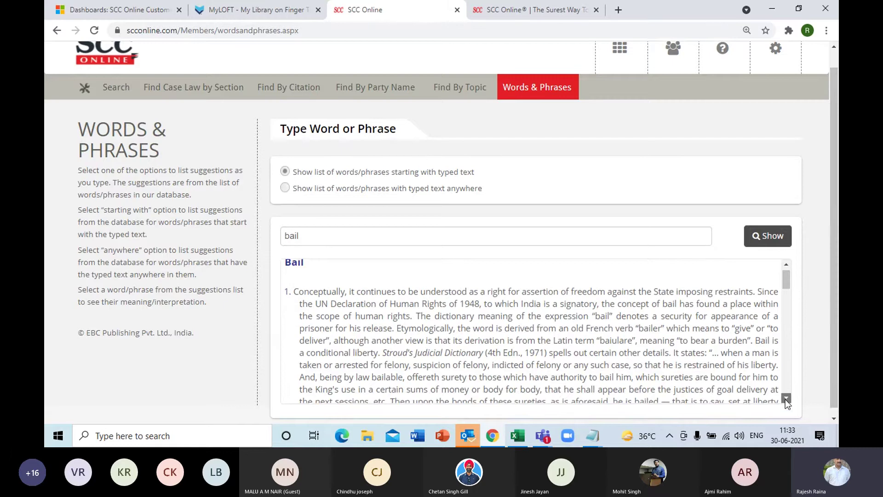
left_click(786, 398)
left_click(786, 398)
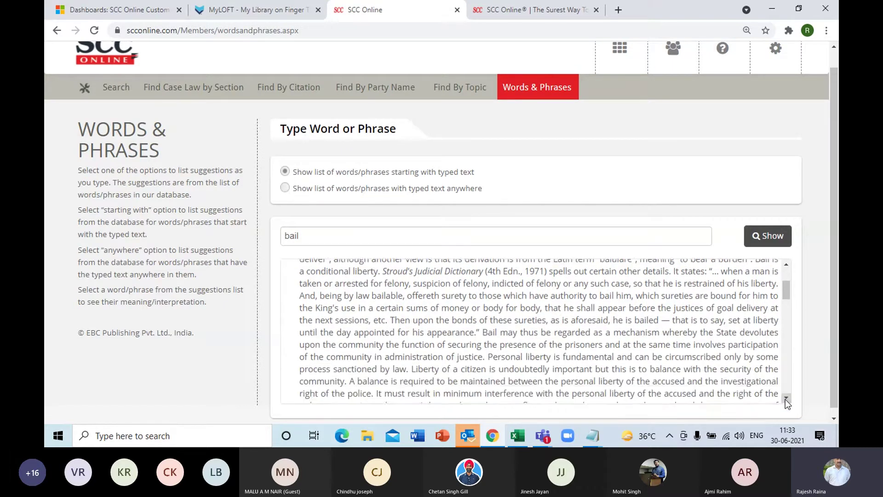
left_click(787, 398)
scroll(785, 400, "down", 5)
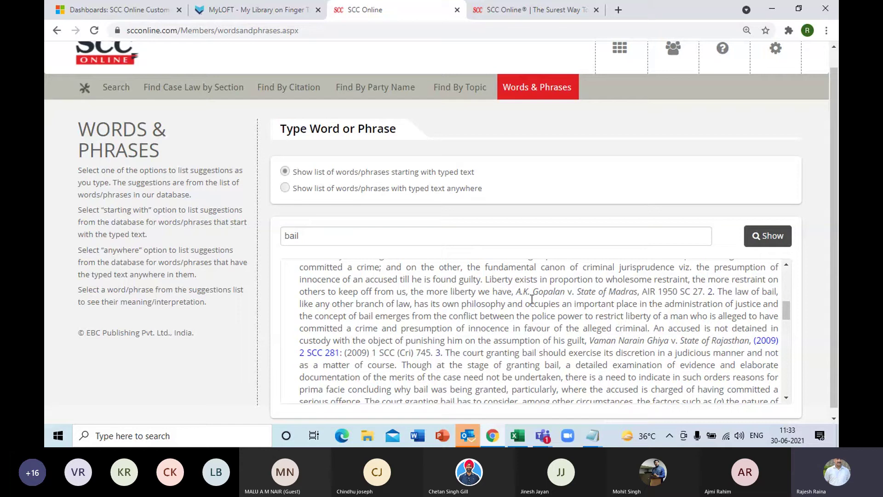
left_click_drag(518, 294, 686, 295)
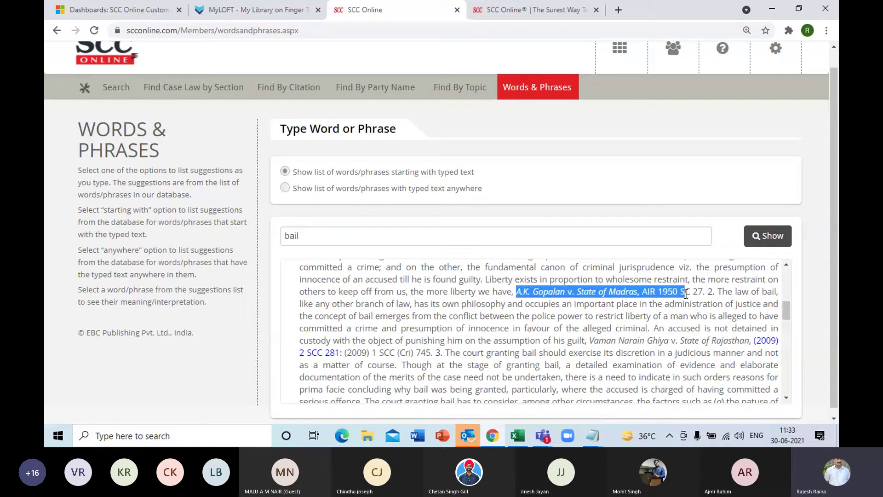
left_click_drag(589, 340, 768, 349)
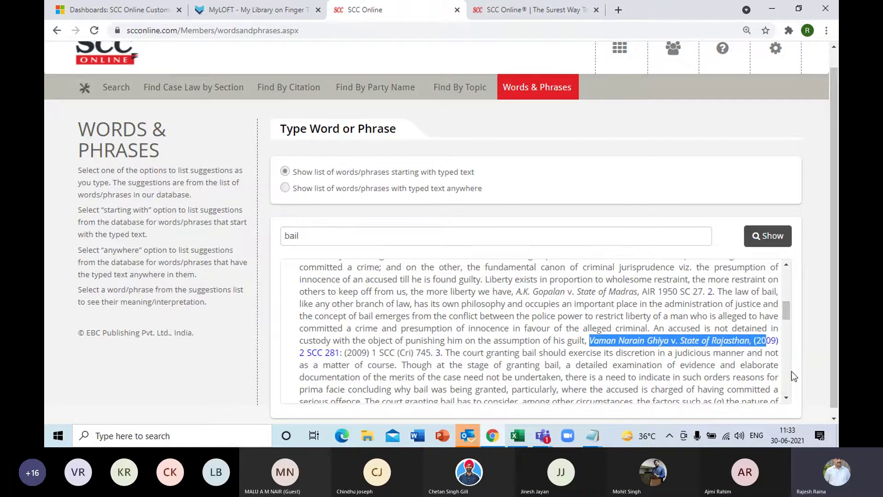
Continue through the "bail" entry and highlight the (2012) 4 SCC 134 case citation and the [Whart.] source reference.
scroll(784, 396, "down", 5)
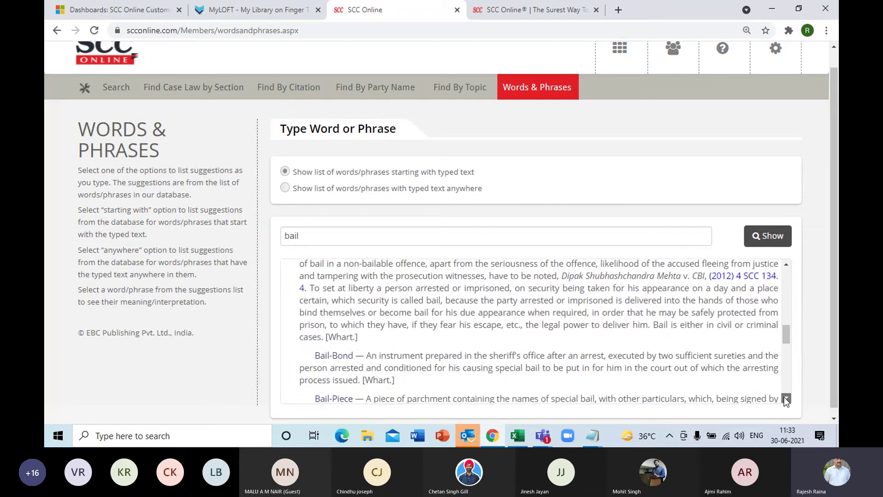
scroll(786, 267, "up", 1)
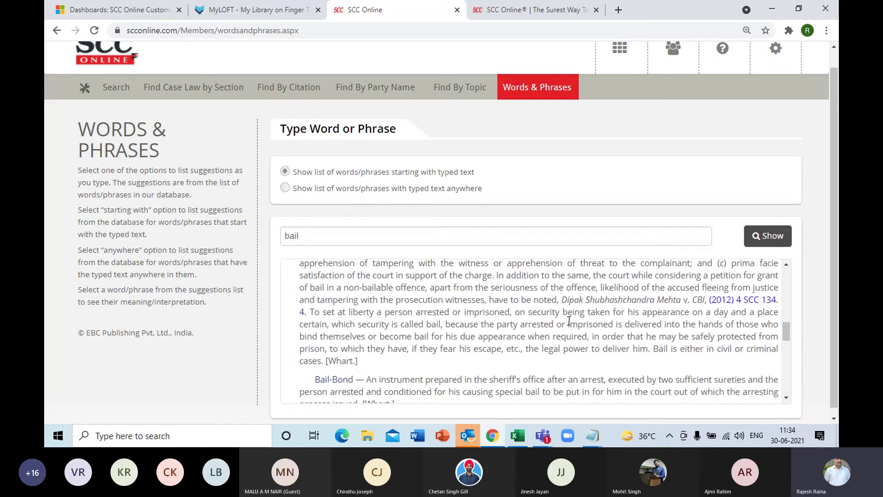
left_click_drag(562, 300, 734, 301)
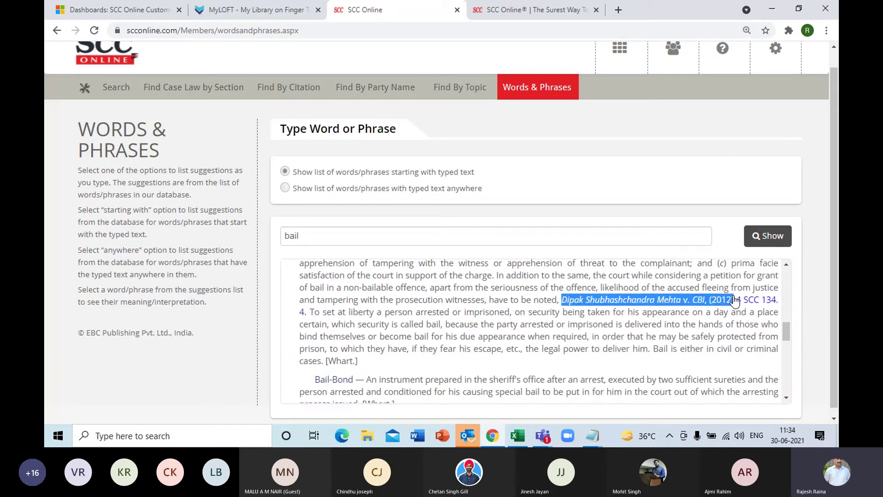
scroll(787, 400, "down", 2)
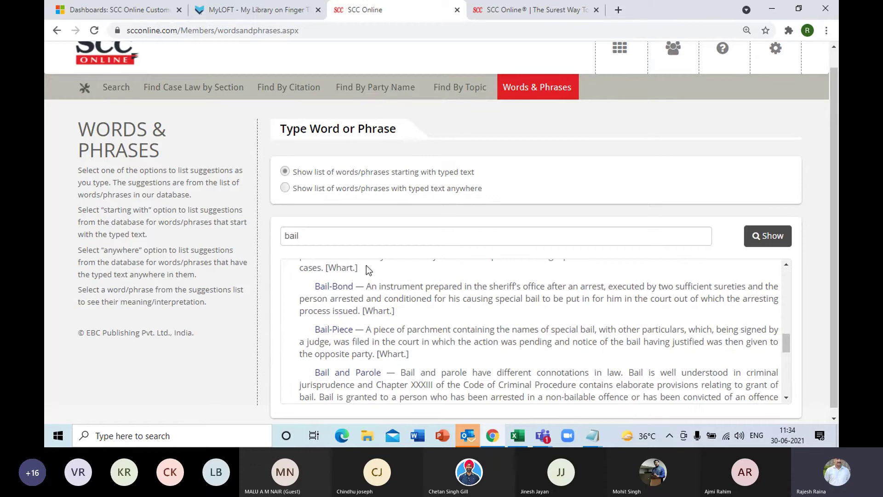
left_click_drag(366, 266, 346, 266)
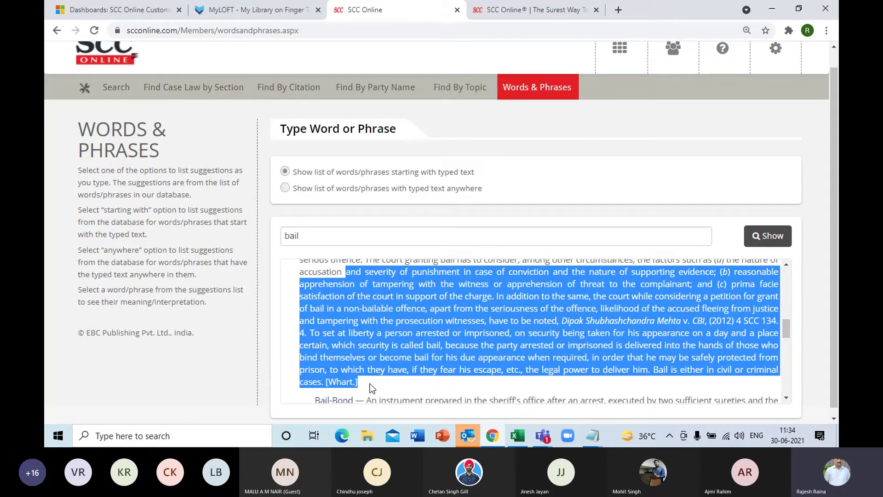
left_click_drag(359, 382, 326, 382)
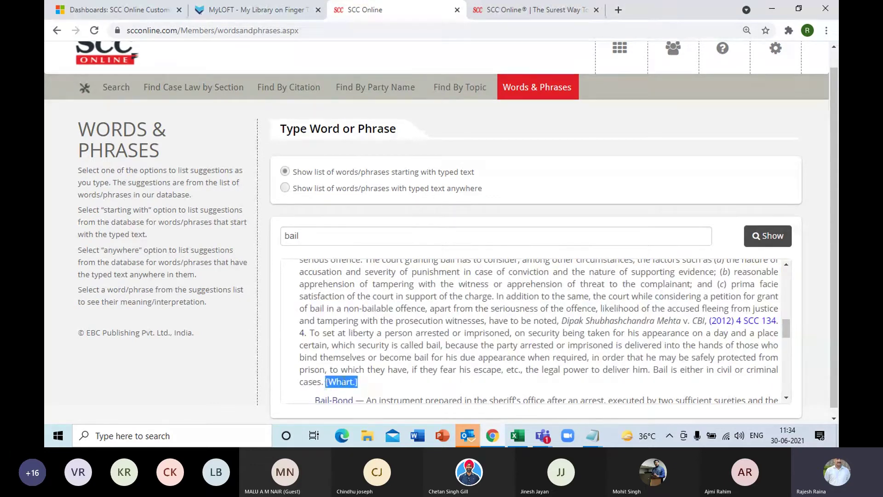
left_click_drag(397, 378, 397, 378)
scroll(786, 404, "down", 2)
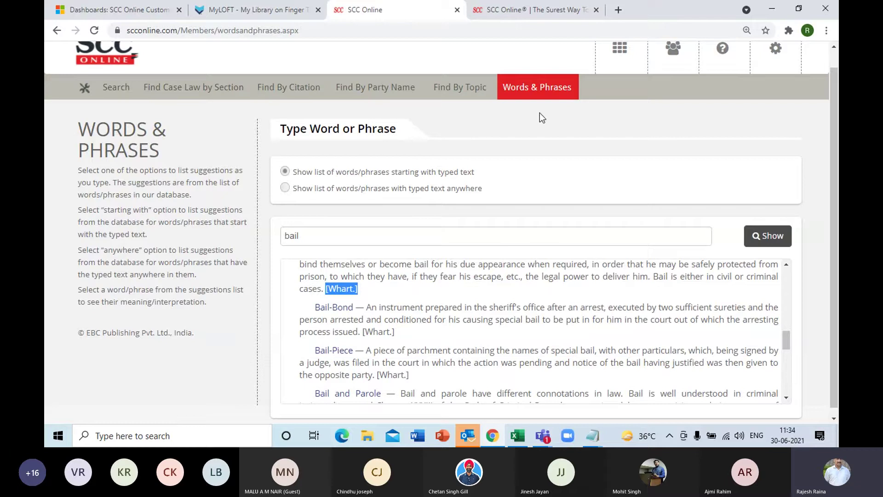
Open Find by Topic from the dashboard and expand the Arbitration topic in the Topics & Statutes List.
left_click(623, 53)
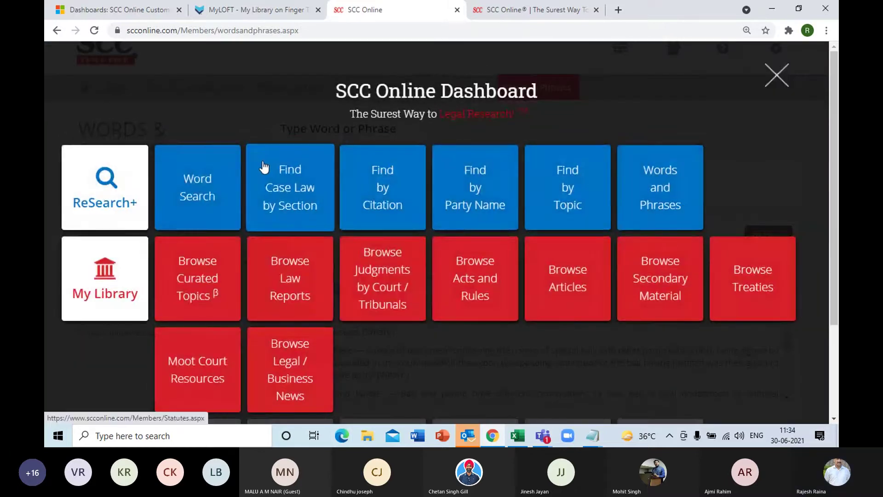
left_click(567, 198)
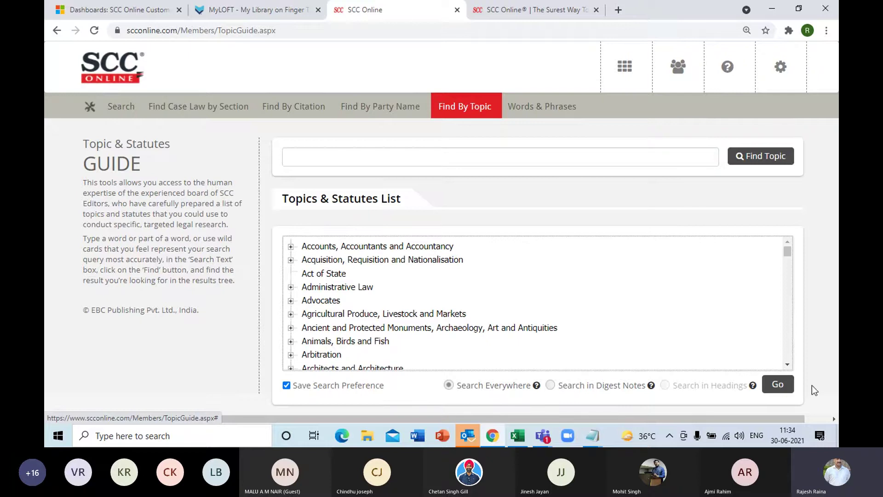
scroll(788, 368, "down", 2)
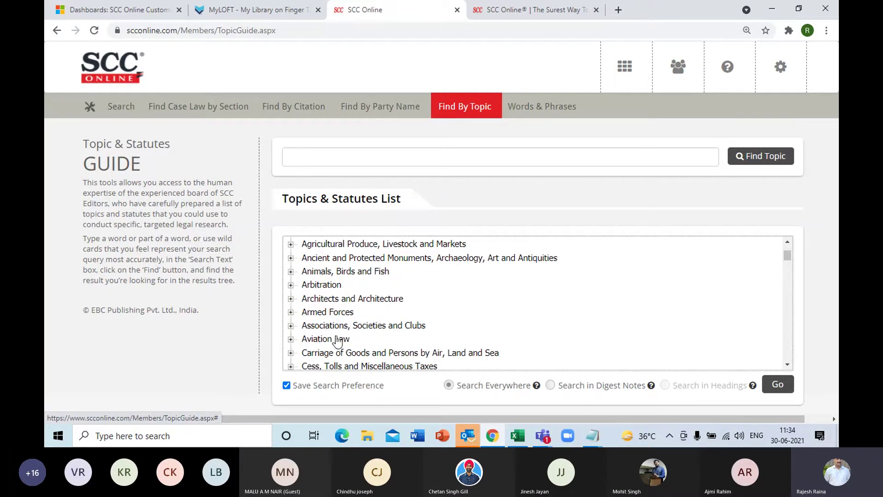
left_click(291, 284)
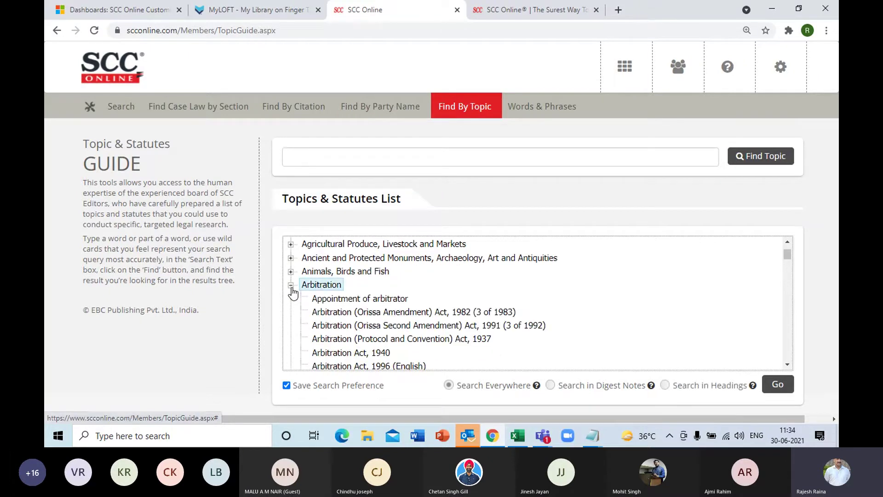
Browse the subtopics under Arbitration and select Natural justice.
left_click(789, 365)
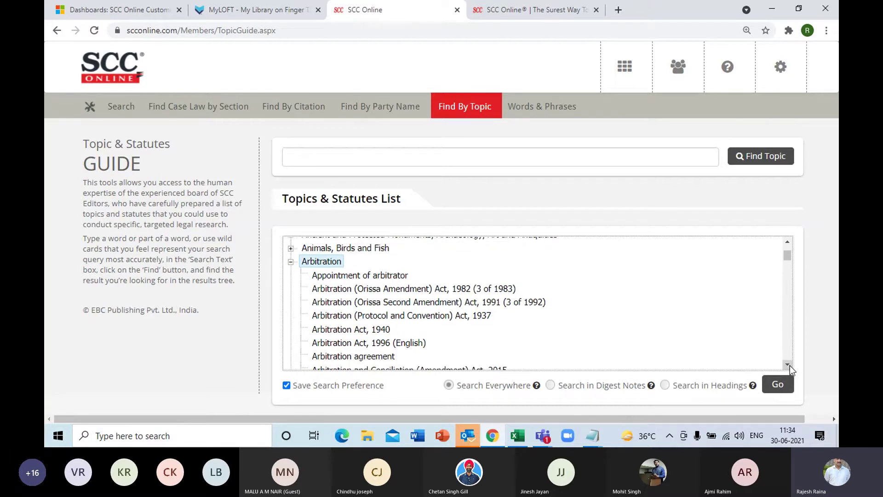
left_click(788, 366)
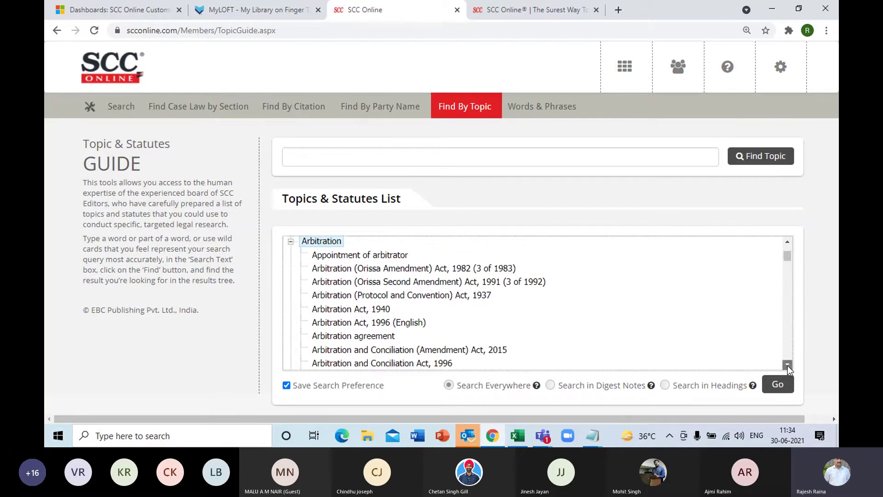
left_click(787, 365)
left_click(788, 365)
left_click(788, 365)
left_click(788, 365)
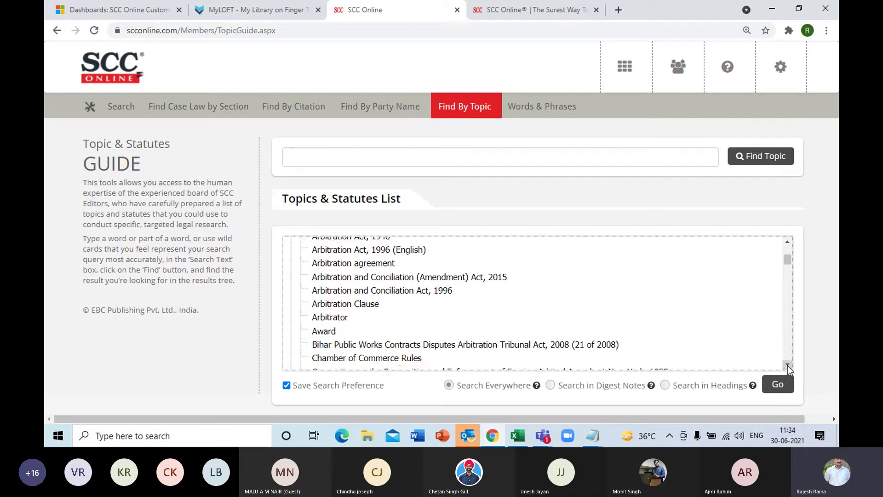
left_click(788, 366)
left_click(788, 365)
left_click(787, 365)
left_click(787, 365)
left_click(787, 365)
left_click(788, 365)
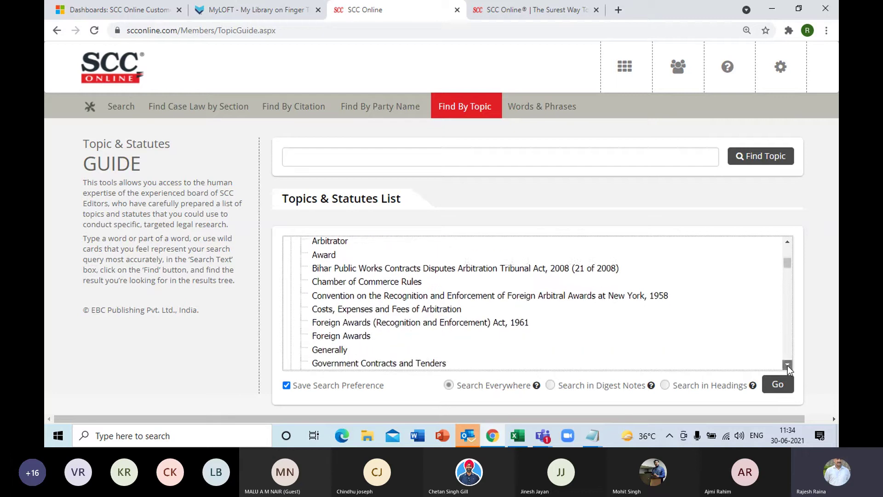
left_click(788, 366)
left_click(788, 365)
left_click(787, 365)
left_click(787, 366)
left_click(787, 366)
left_click(788, 366)
left_click(788, 365)
left_click(787, 365)
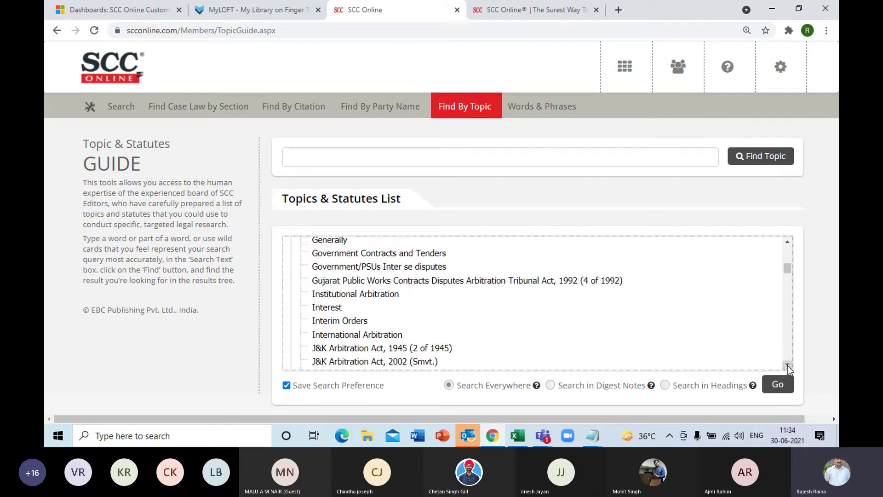
left_click(788, 365)
left_click(788, 365)
left_click(788, 366)
left_click(787, 365)
left_click(787, 365)
left_click(788, 365)
left_click(788, 365)
left_click(787, 365)
left_click(787, 365)
left_click(787, 365)
left_click(788, 365)
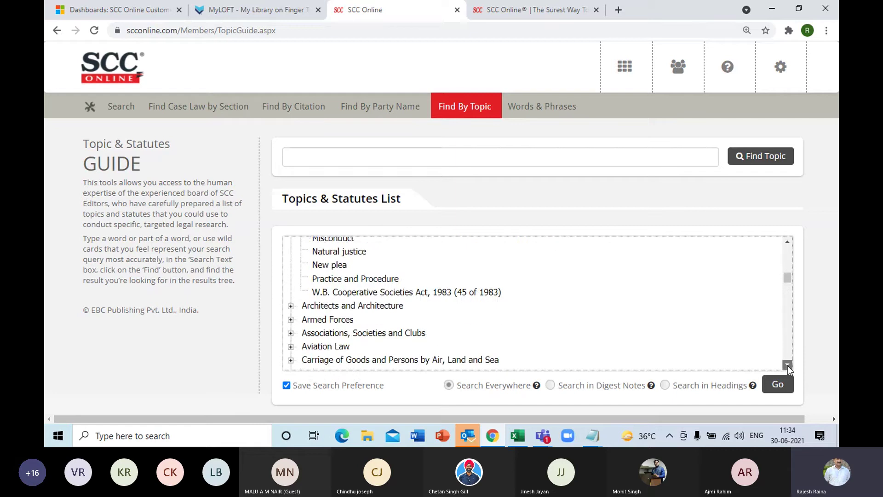
left_click(787, 365)
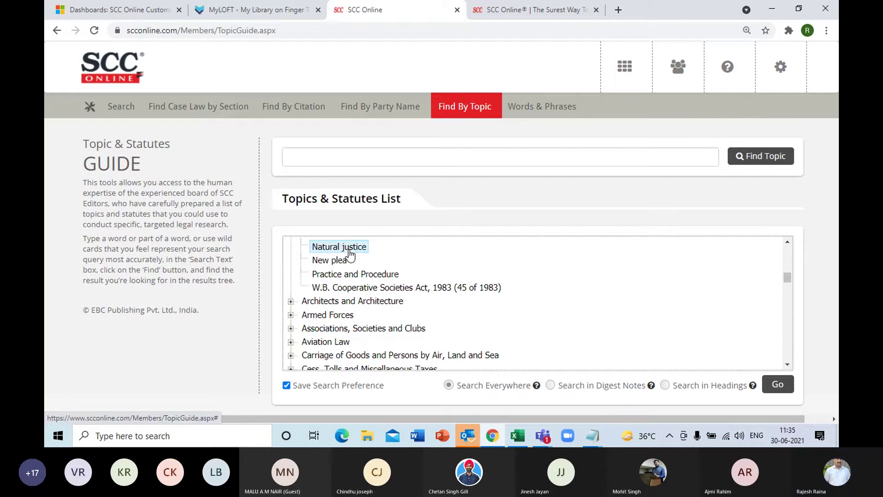
Search everywhere for the selected topic with the search preference saved, and look over the result categories.
left_click(582, 387)
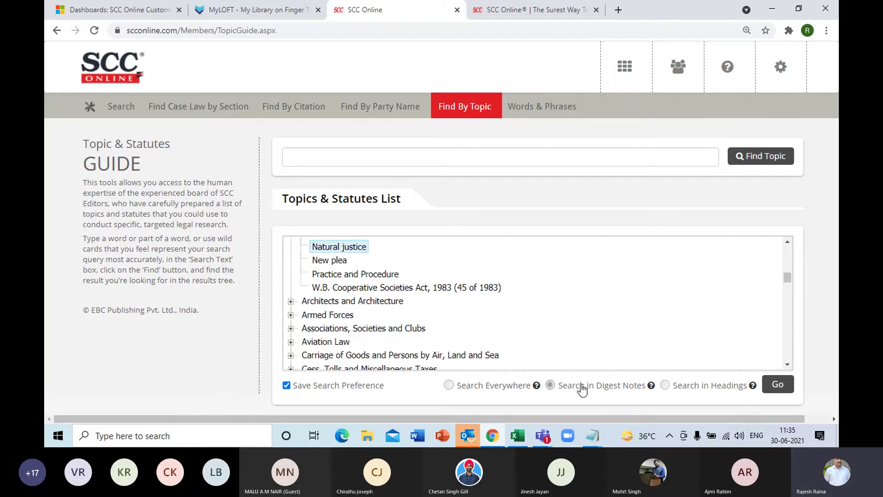
mouse_move(537, 389)
left_click(449, 386)
left_click(286, 386)
left_click(287, 387)
left_click(782, 388)
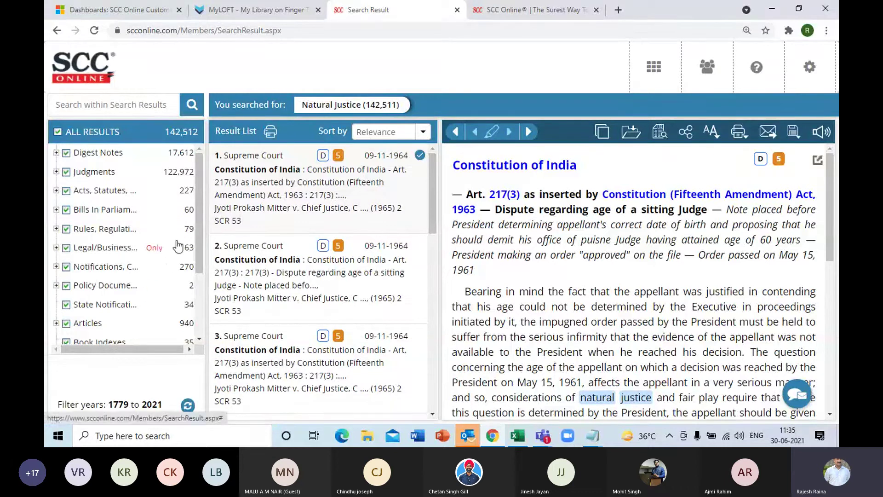
left_click_drag(197, 221, 197, 280)
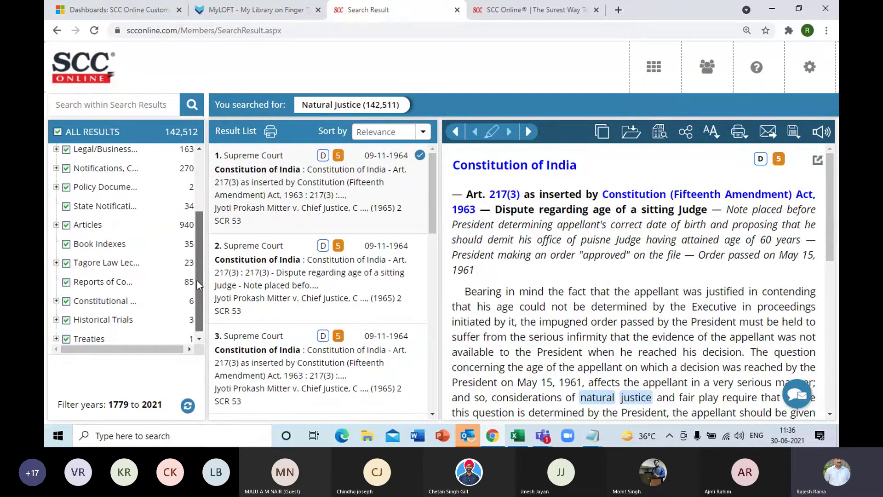
left_click_drag(200, 236, 201, 148)
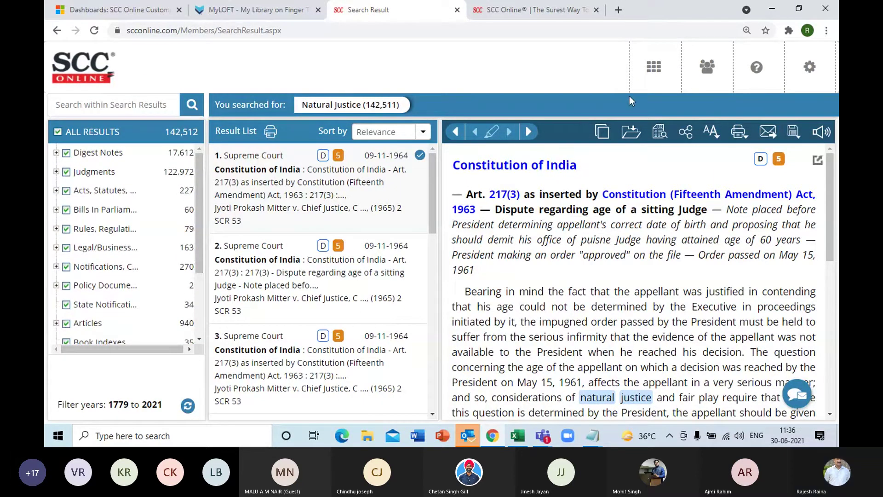
Return to Find by Topic from the dashboard and search the topics list for "police".
left_click(650, 78)
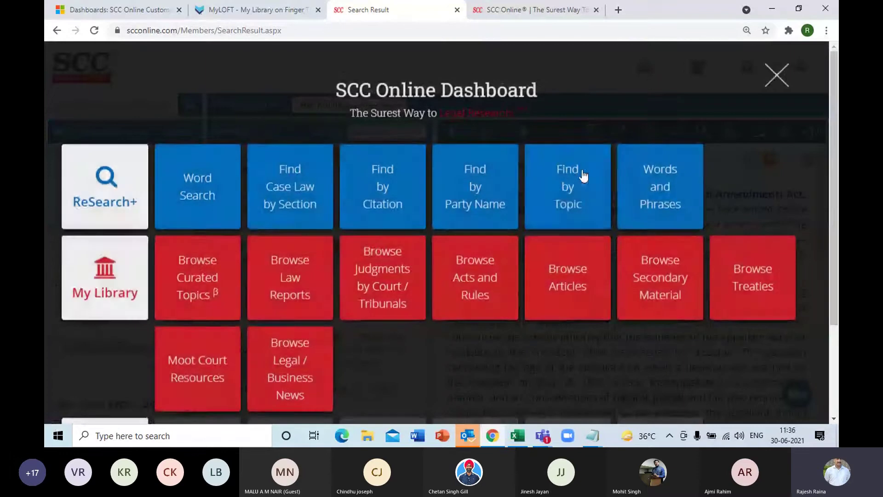
left_click(569, 201)
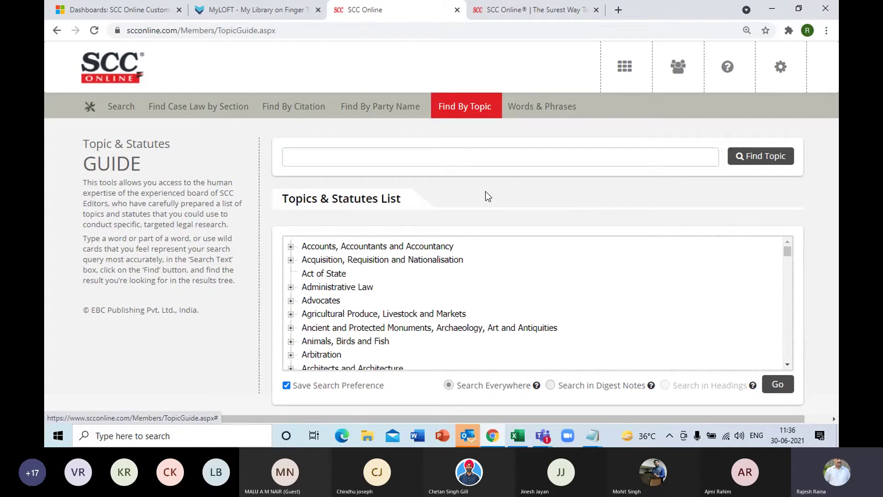
left_click(416, 158)
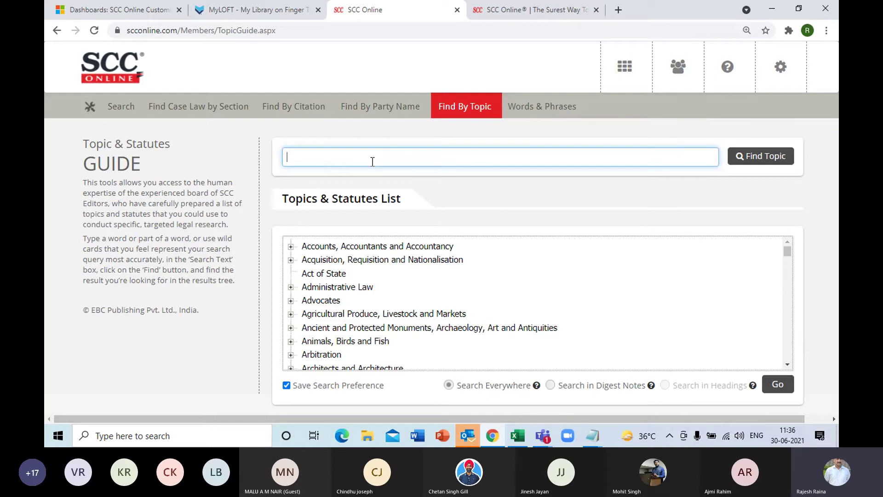
type("police")
key("Return")
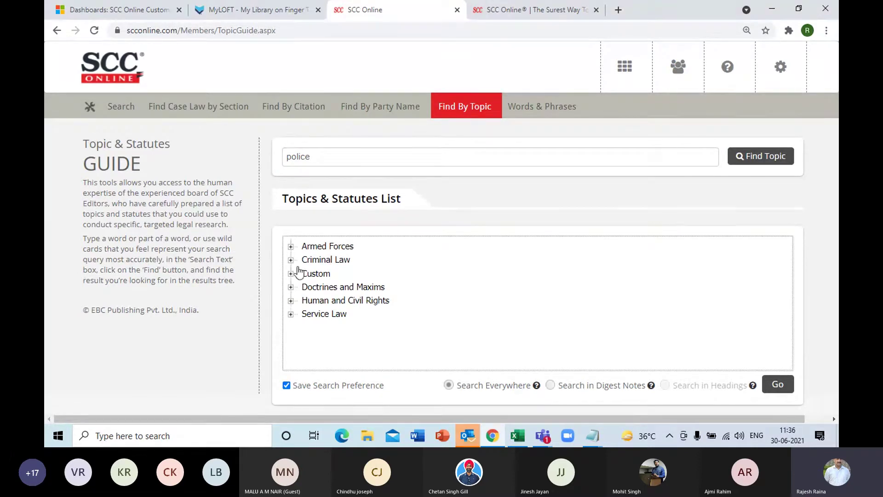
Examine the police-related subtopics by expanding and collapsing each matching topic, from Service Law up to Armed Forces.
left_click(291, 314)
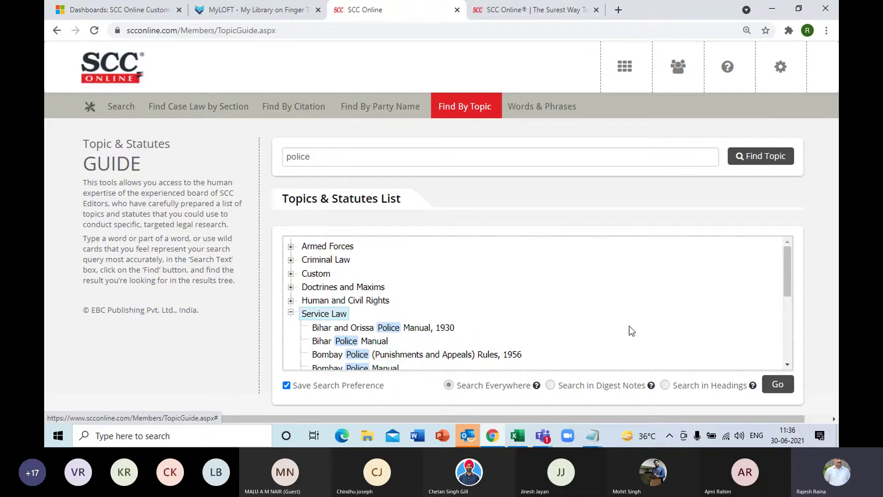
mouse_move(786, 291)
left_mouse_down()
mouse_move(785, 335)
mouse_move(790, 288)
left_mouse_up()
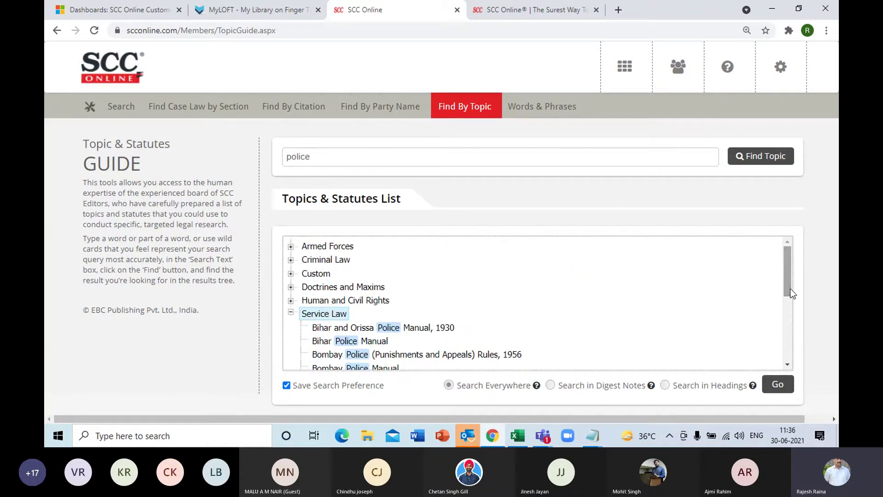
left_click(291, 312)
left_click(290, 301)
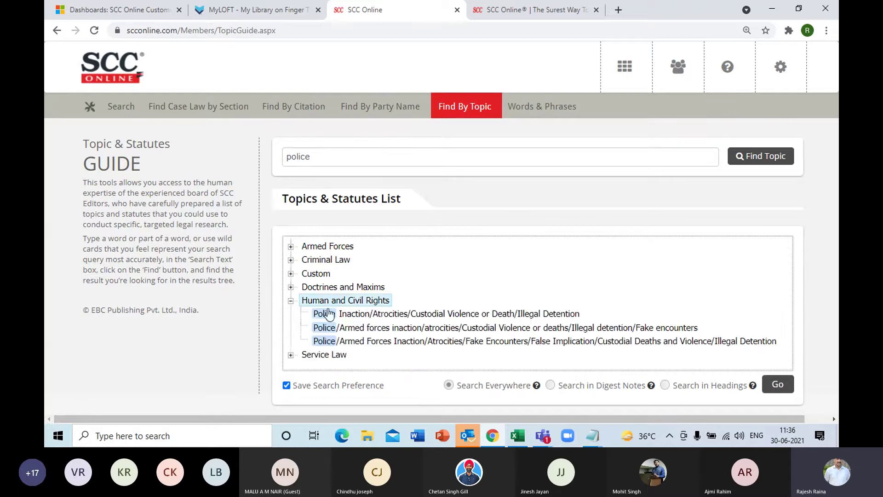
left_click(291, 300)
left_click(291, 287)
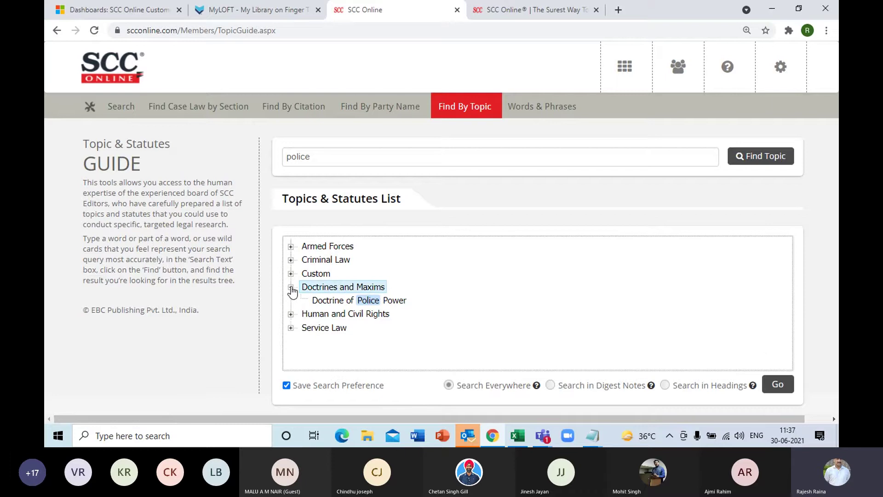
left_click(291, 287)
left_click(291, 274)
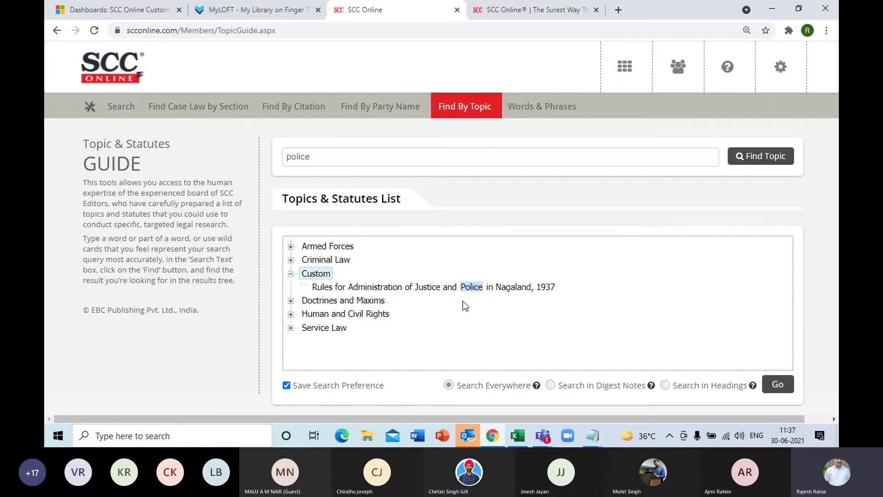
left_click(291, 274)
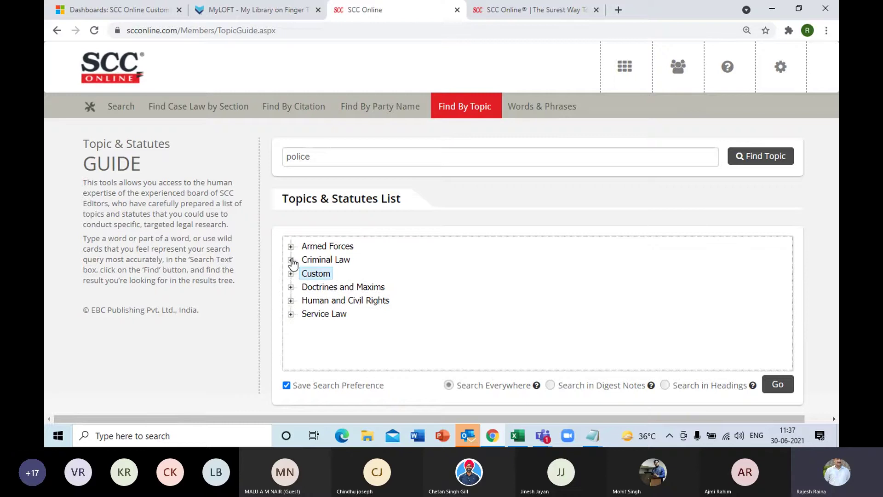
left_click(291, 261)
left_click(292, 261)
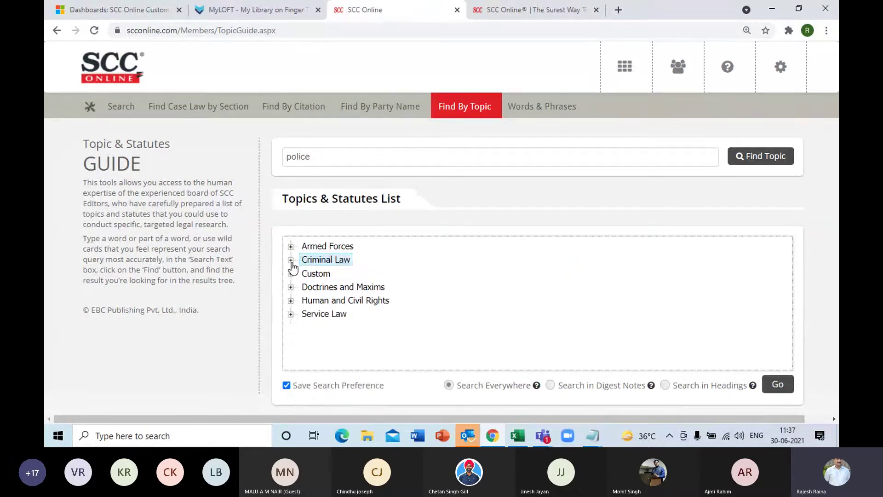
left_click(291, 247)
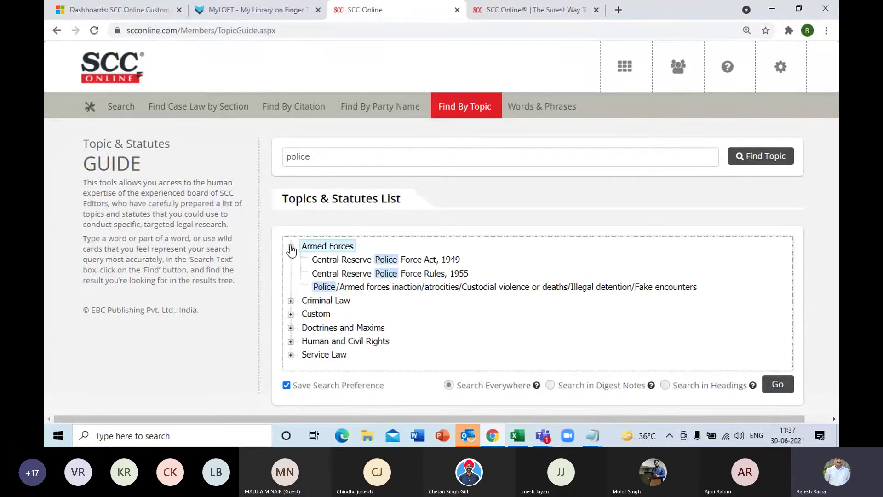
left_click(291, 247)
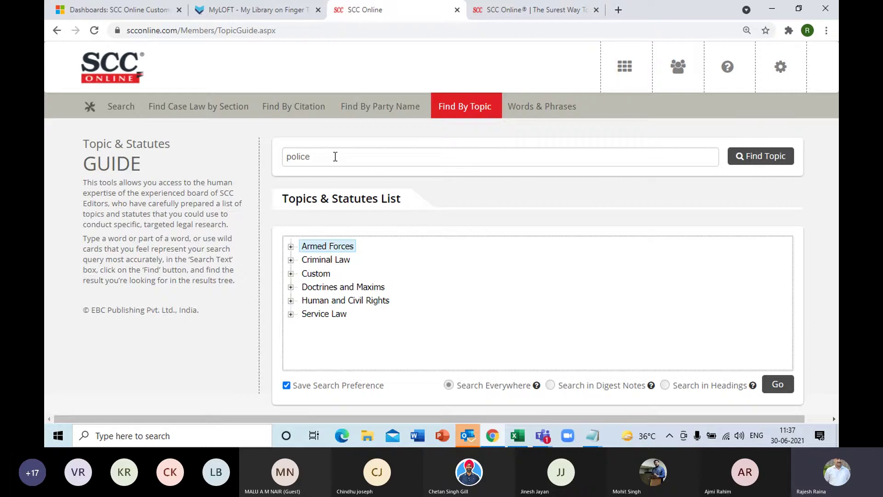
Open Find by Party Name from the dashboard and set the court to Supreme Court.
left_click(624, 68)
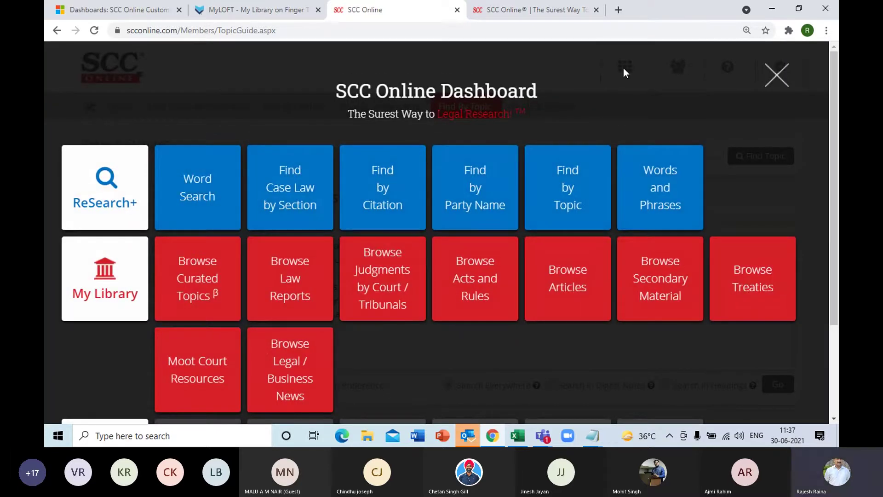
left_click(469, 198)
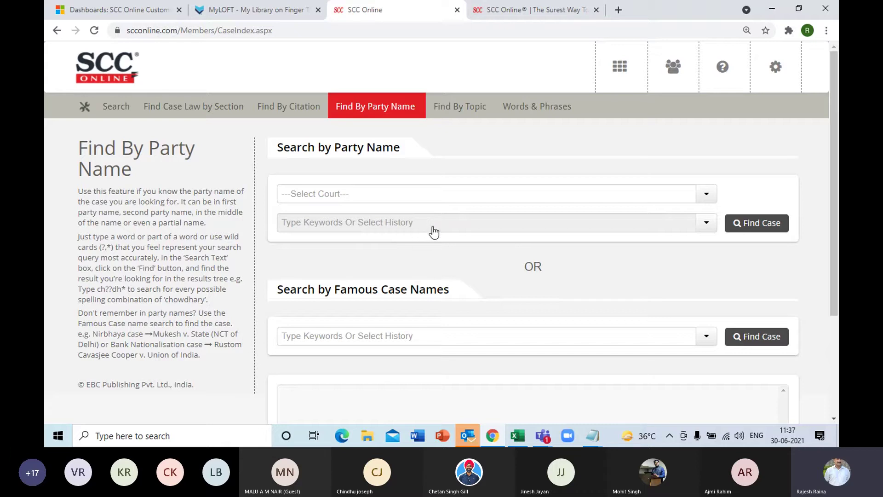
left_click(705, 202)
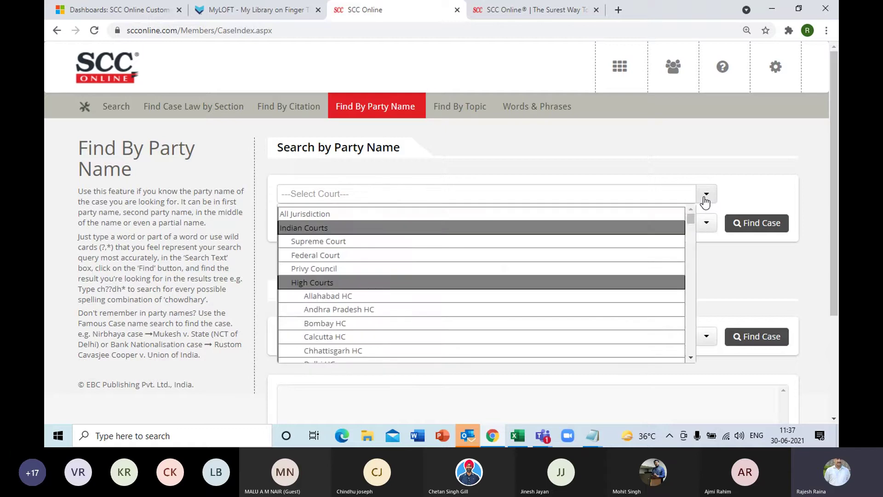
left_click(353, 215)
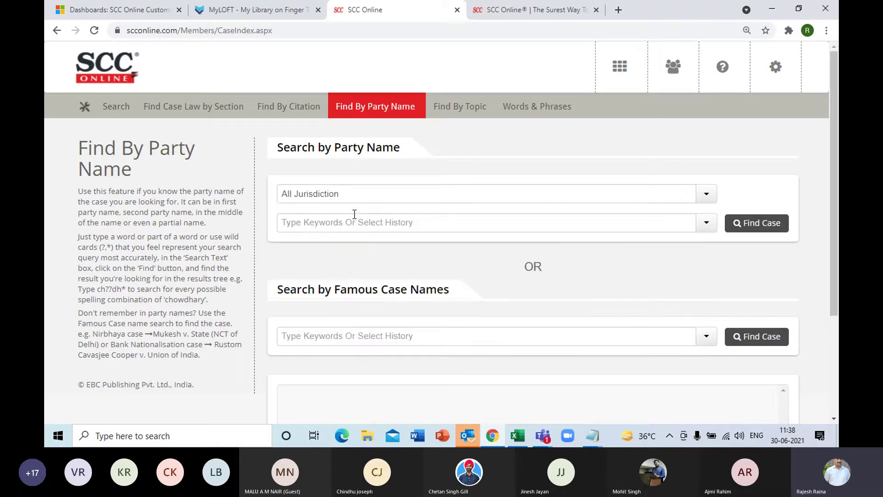
left_click(707, 198)
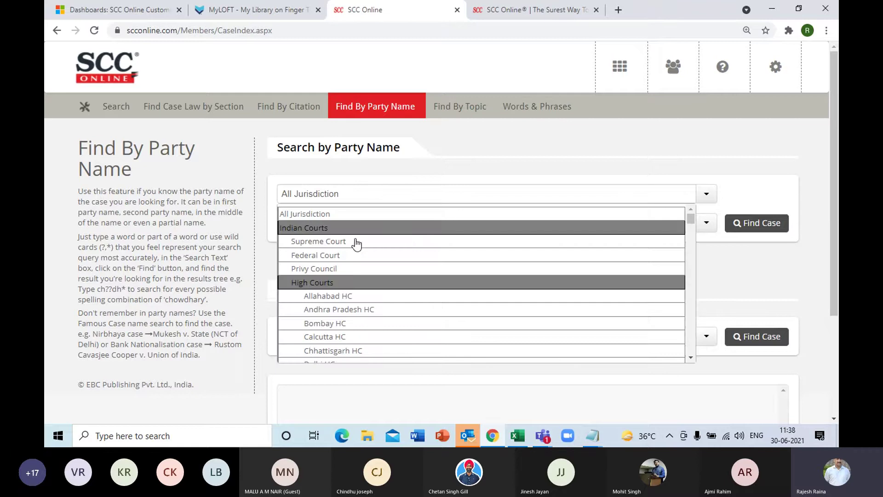
left_click(337, 243)
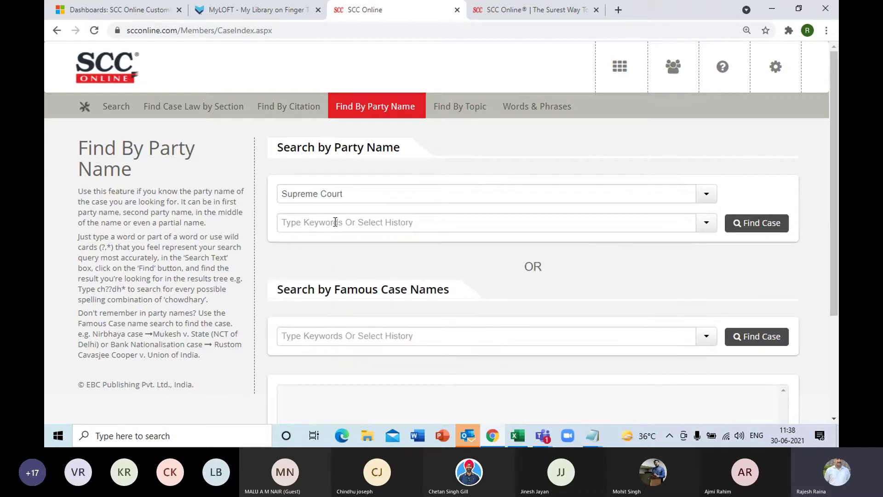
Enter the party's full name as the search keywords and look through the list of matching cases.
left_click(335, 222)
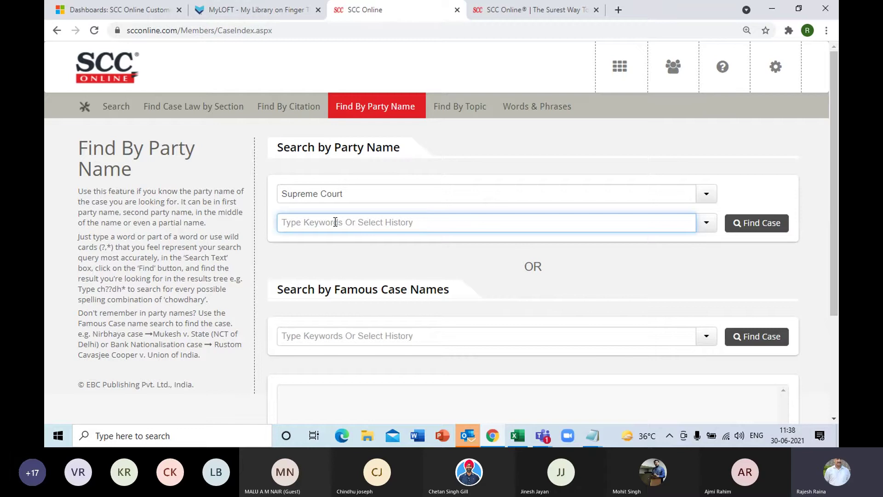
type("goa")
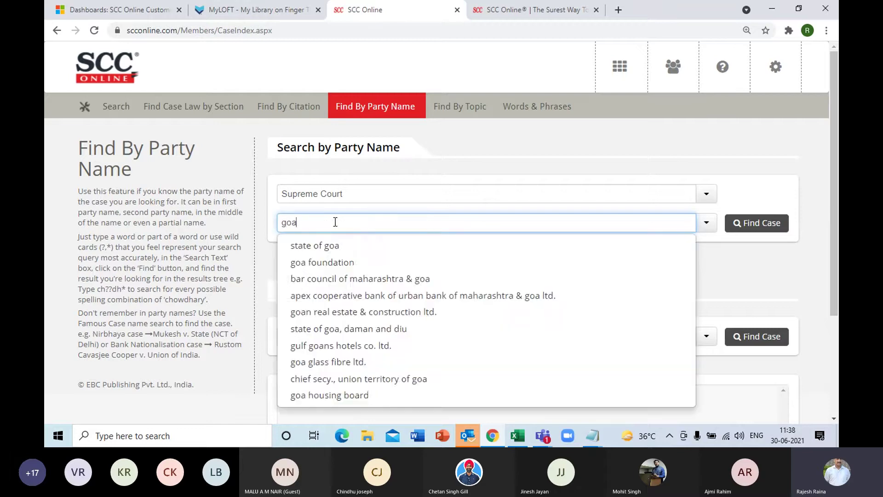
key("BackSpace")
type("pal singh")
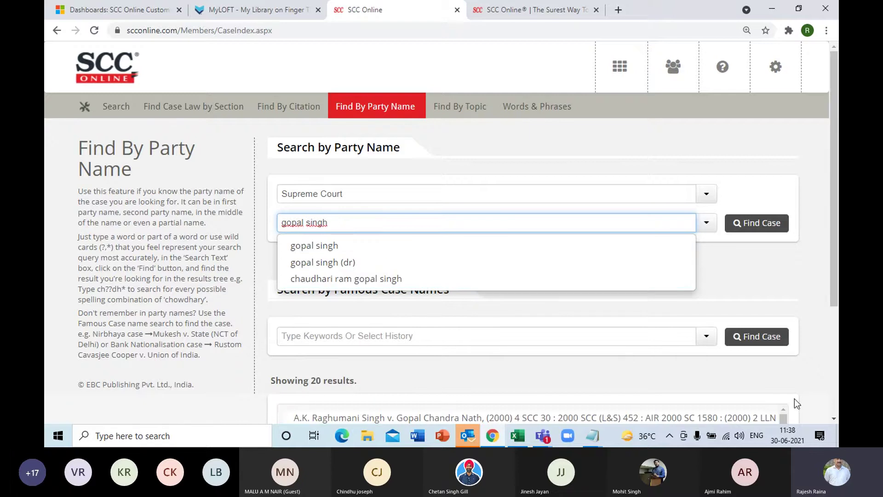
left_click(833, 419)
scroll(832, 418, "down", 2)
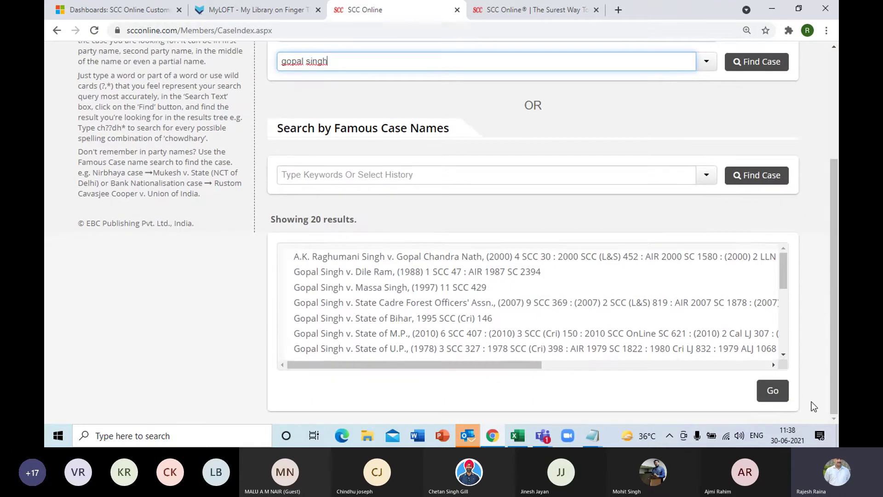
scroll(781, 358, "down", 5)
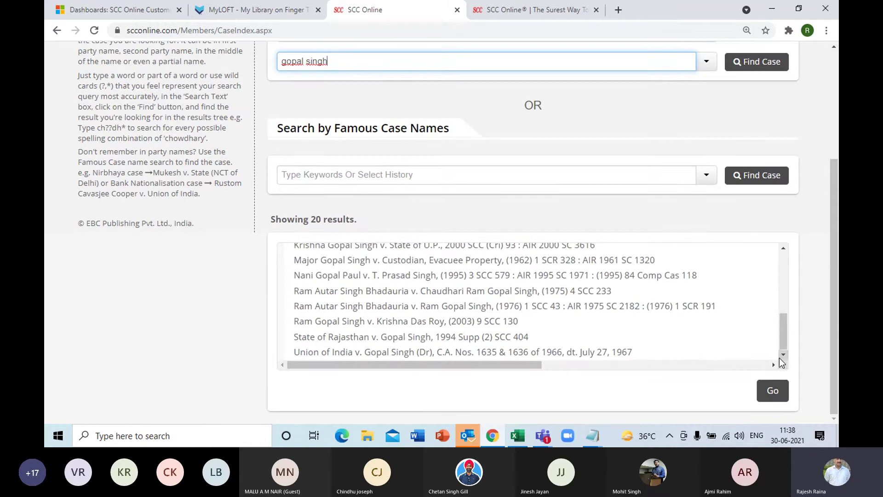
Replace the keywords with the party's first name followed by "state" and find matching Supreme Court cases.
scroll(781, 337, "up", 5)
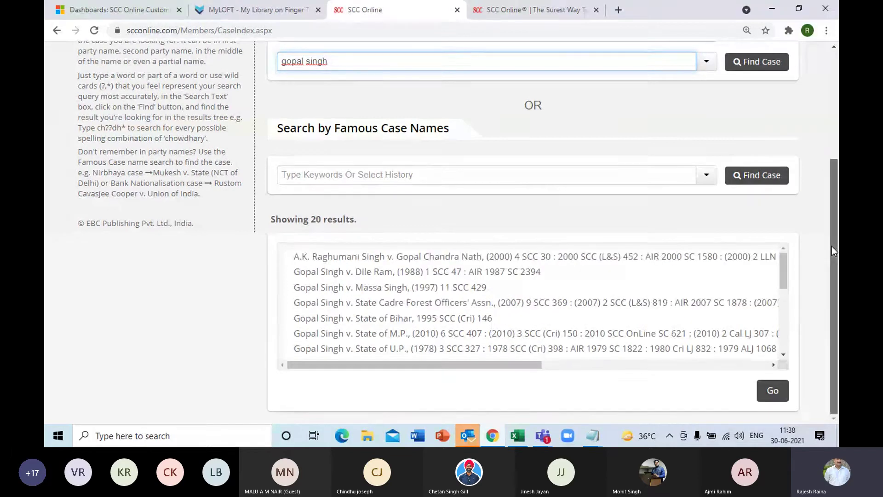
left_click_drag(832, 246, 836, 138)
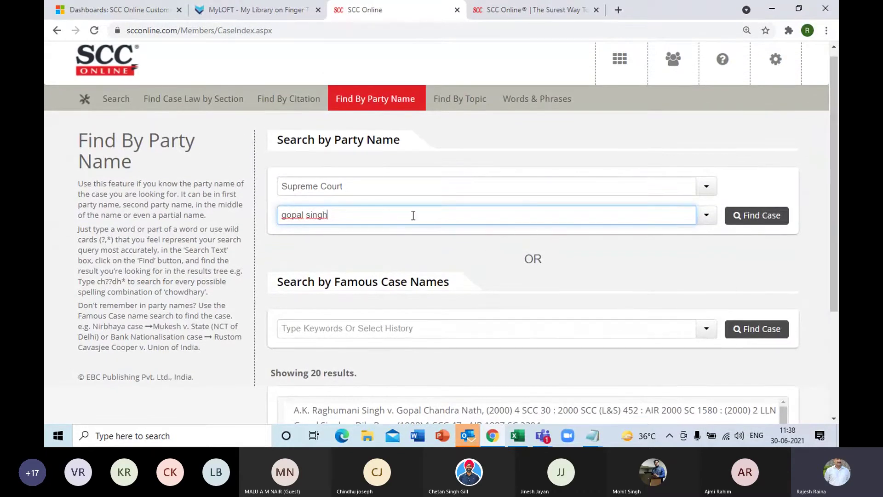
key("BackSpace")
key("BackSpace")
key("BackSpace")
key("BackSpace")
key("BackSpace")
key("BackSpace")
key("BackSpace")
key("BackSpace")
key("BackSpace")
key("BackSpace")
key("BackSpace")
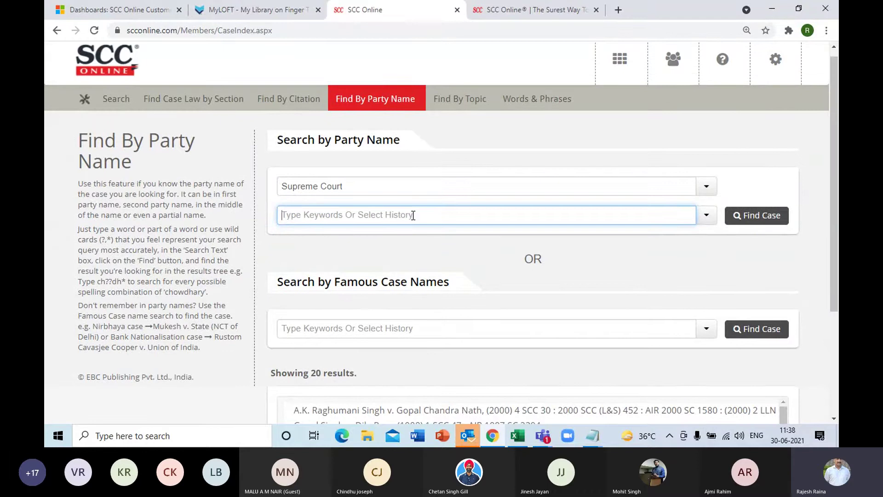
type("kharak")
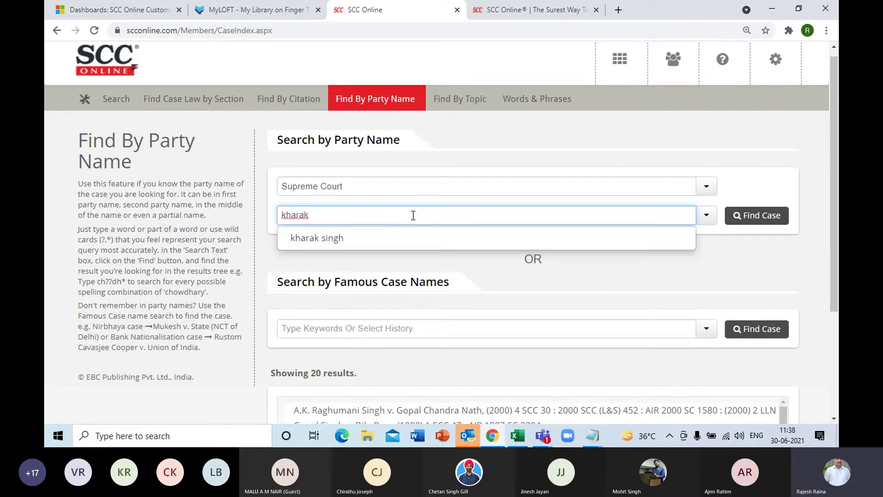
type(" state")
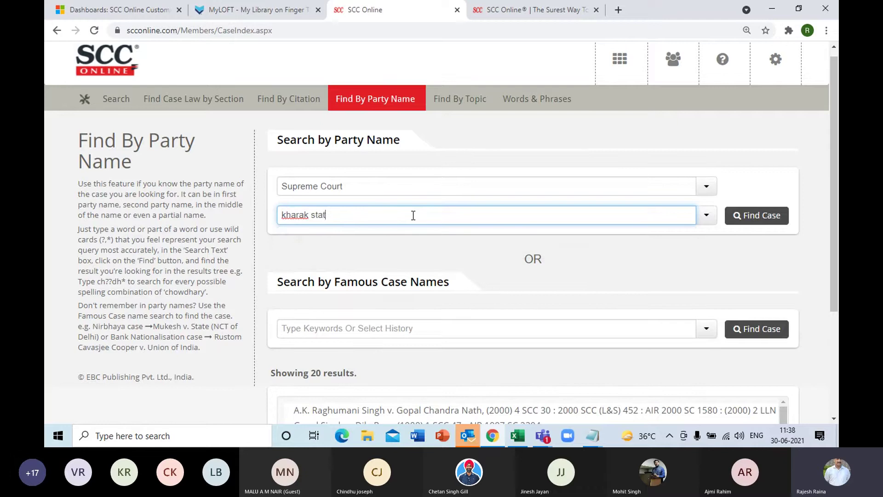
key("Left")
key("Left")
key("Left")
key("Left")
key("Left")
key("Left")
left_click(749, 220)
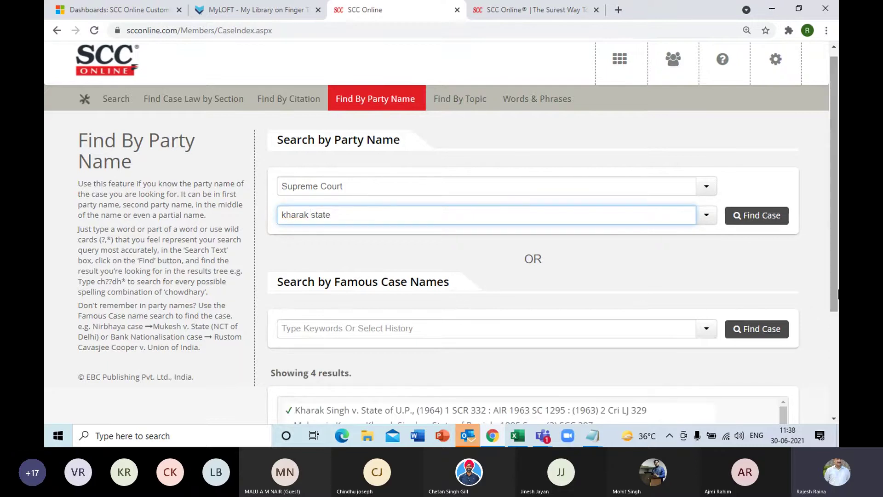
Open the case reported at (1964) 1 SCR 332 and view its "Personal liberty" digest note under Words and Phrases.
left_click_drag(834, 288, 833, 331)
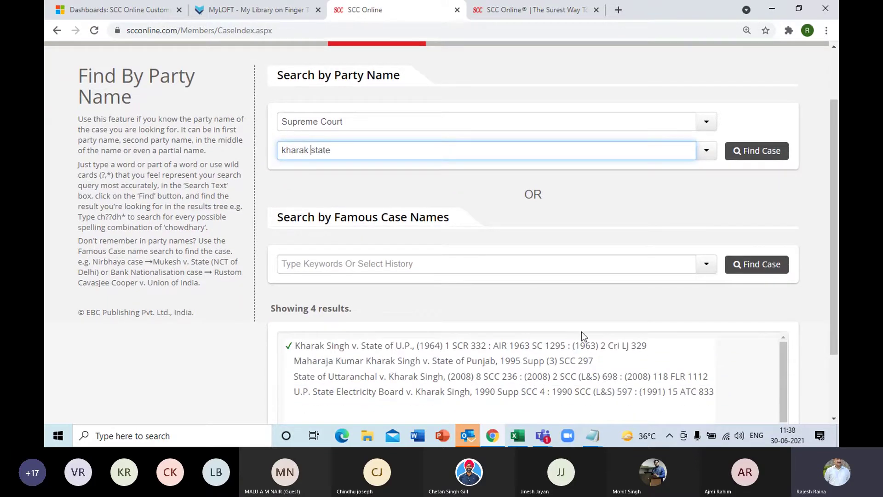
left_click(434, 349)
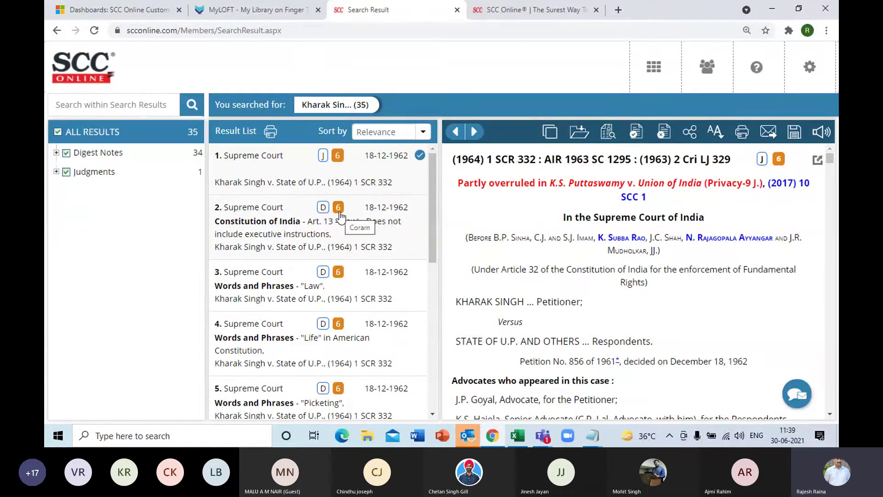
left_click_drag(429, 217, 432, 260)
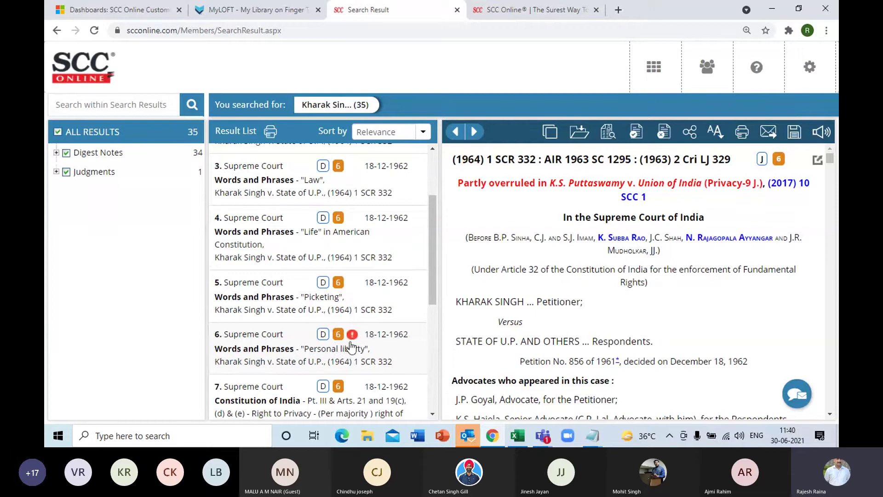
mouse_move(352, 339)
right_click(432, 297)
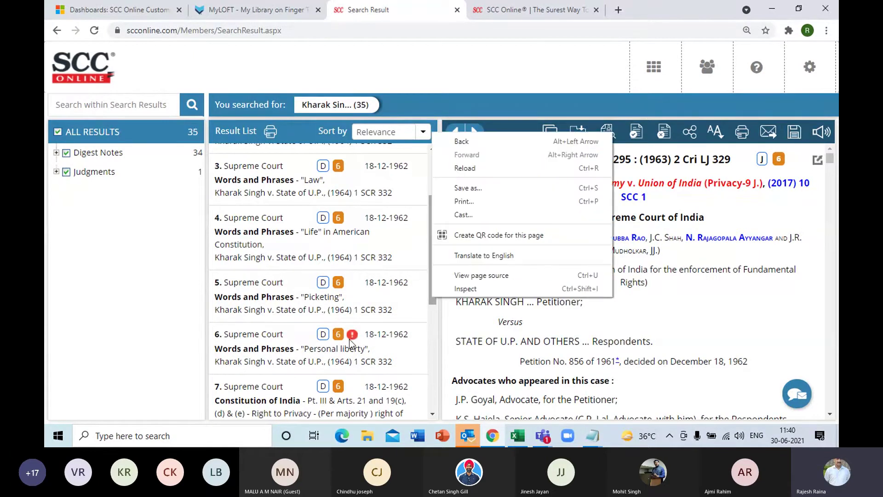
left_click(414, 339)
left_click(414, 339)
scroll(410, 299, "down", 1)
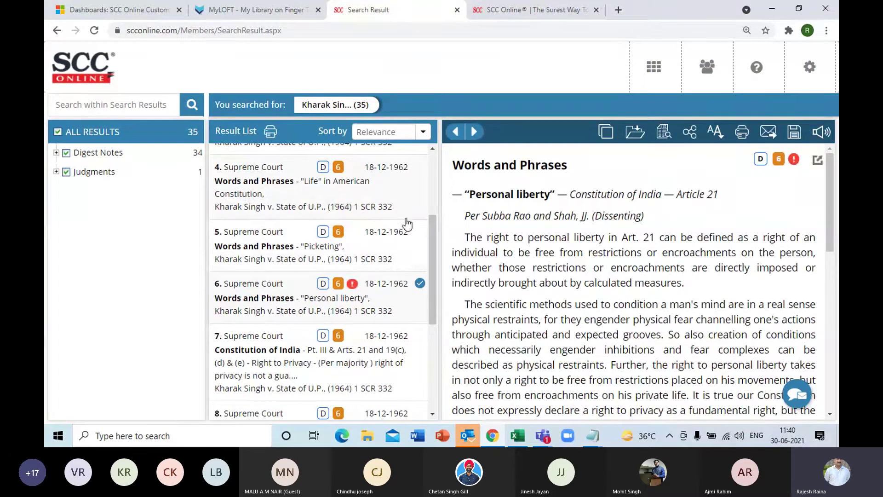
Search within the results for "overruled" and look through the narrowed result list.
mouse_move(169, 159)
left_click(104, 107)
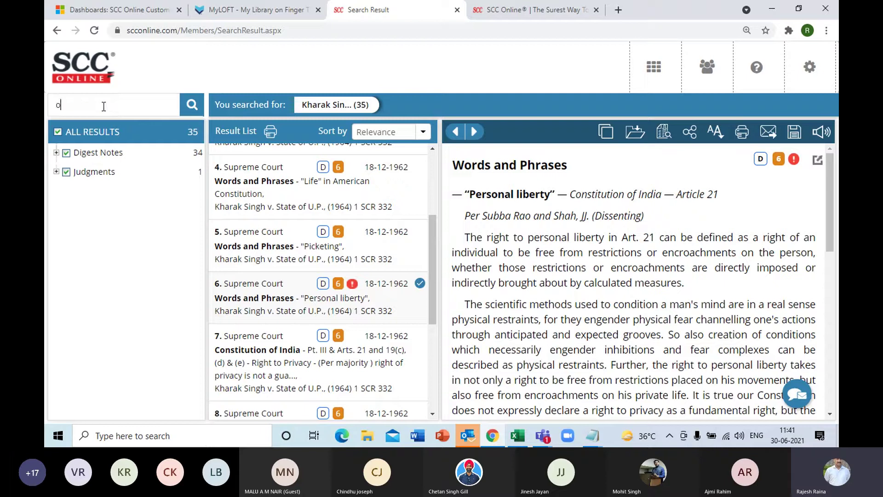
type("overruled")
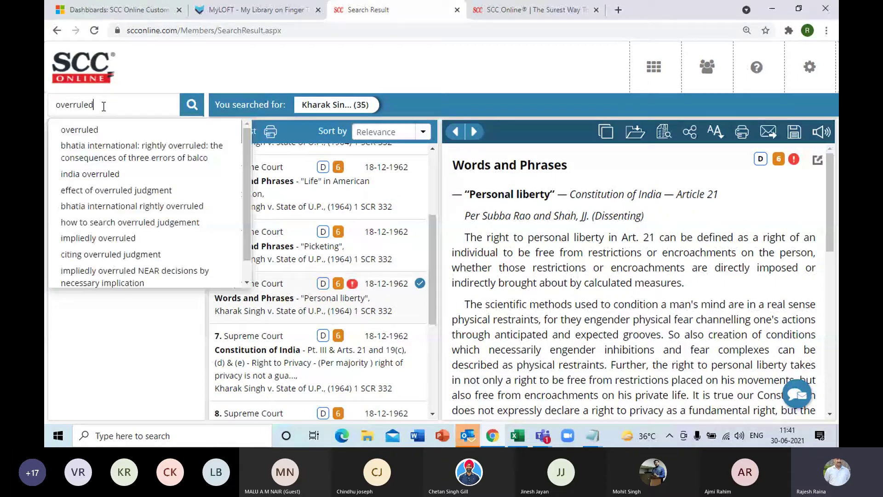
left_click(191, 105)
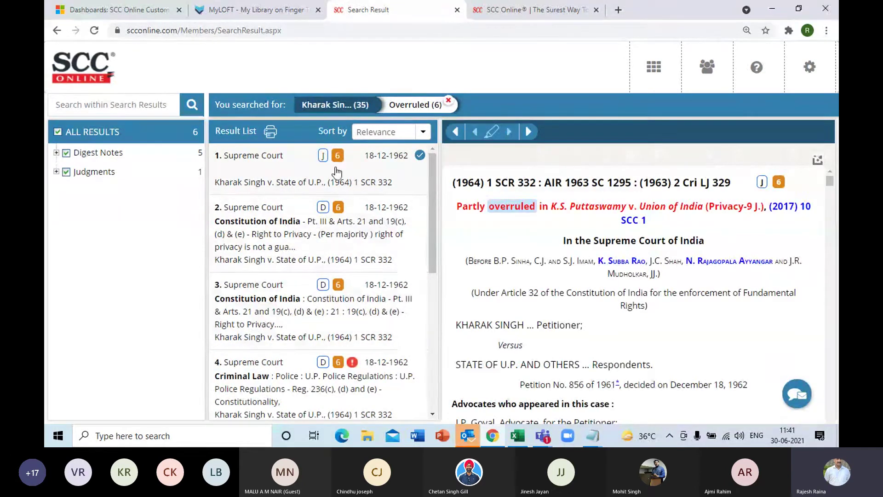
left_click_drag(431, 190, 431, 205)
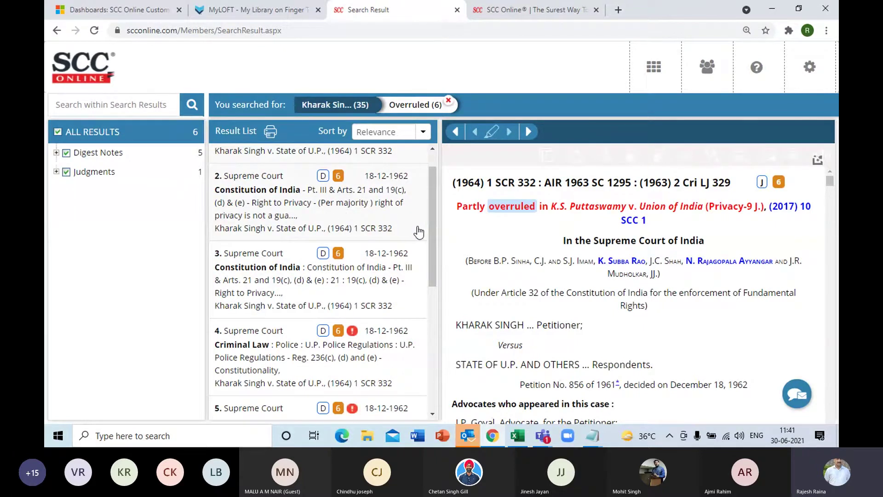
left_click_drag(429, 237, 431, 294)
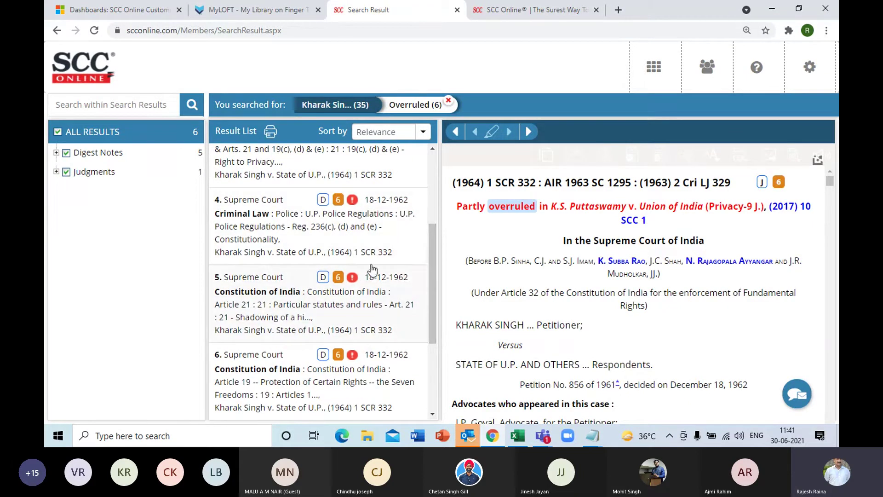
Open the Criminal Law digest note on U.P. Police Regulations and read through to the treatment notes at its end.
left_click(365, 227)
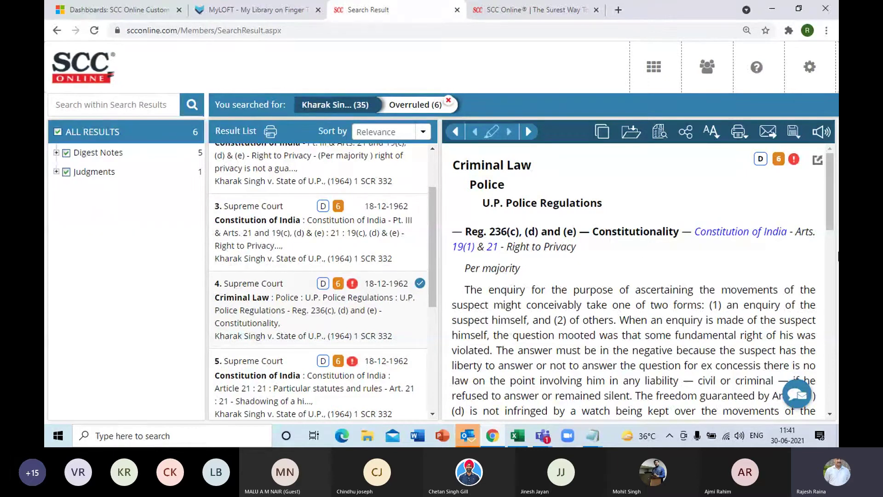
left_click_drag(828, 219, 835, 314)
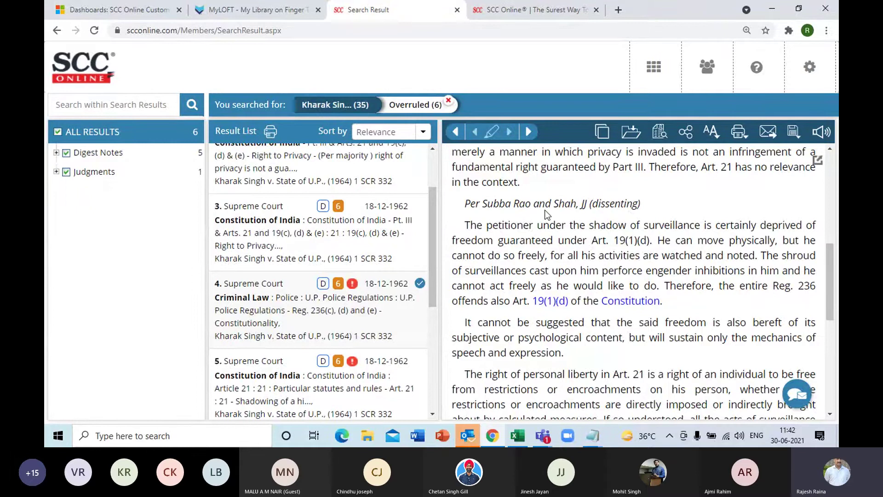
left_click_drag(827, 286, 826, 386)
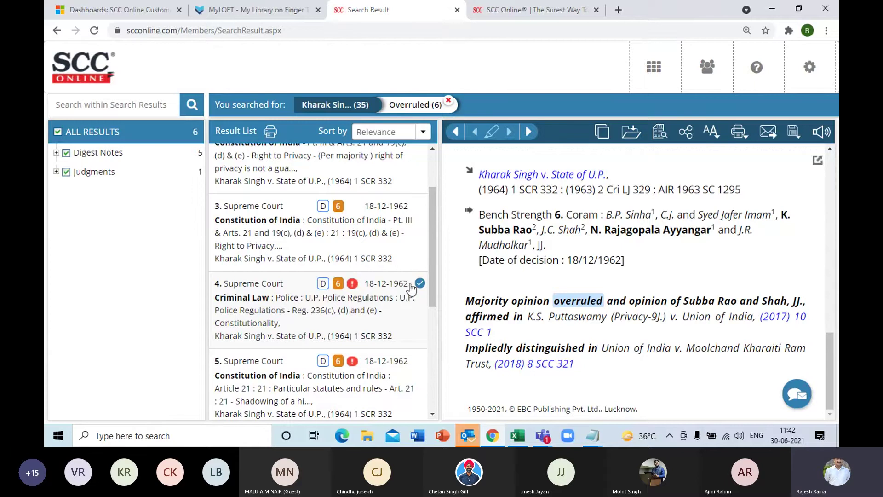
Open the Article 21 digest note on shadowing of a history-sheeter, read it to the end and return to the first result.
left_click(363, 394)
left_click(432, 414)
left_click(432, 414)
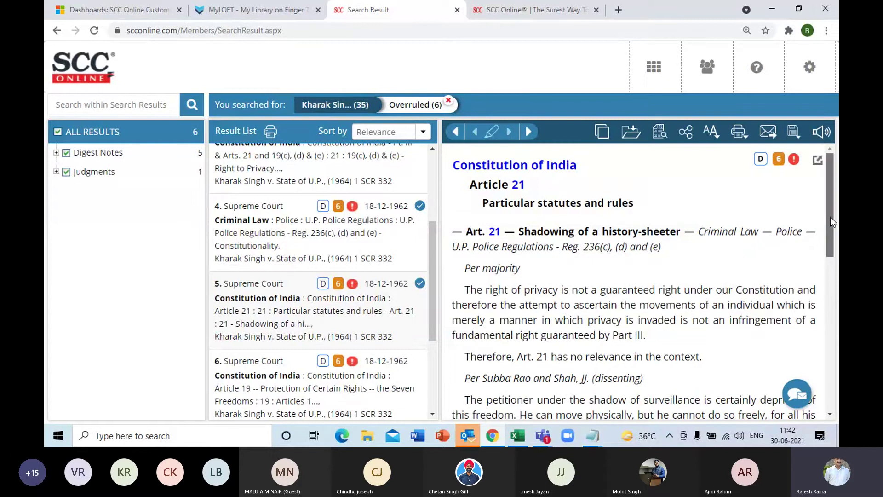
left_click_drag(830, 217, 832, 375)
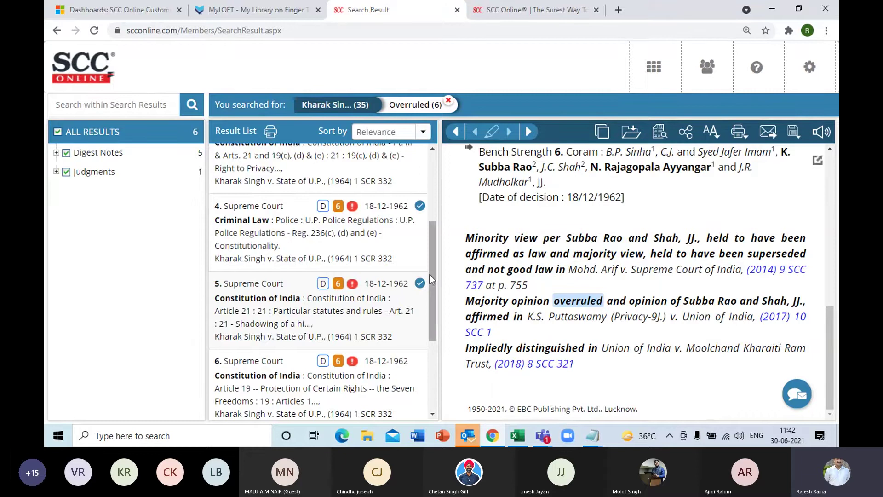
left_click_drag(429, 275, 436, 199)
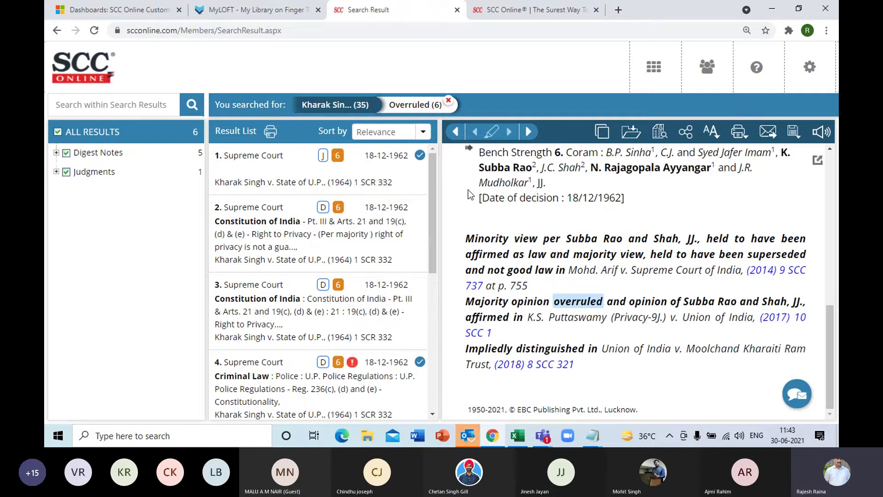
List the documents that cite (1964) 1 SCR 332 and locate the highlighted citation in the first two digest notes.
left_click(661, 133)
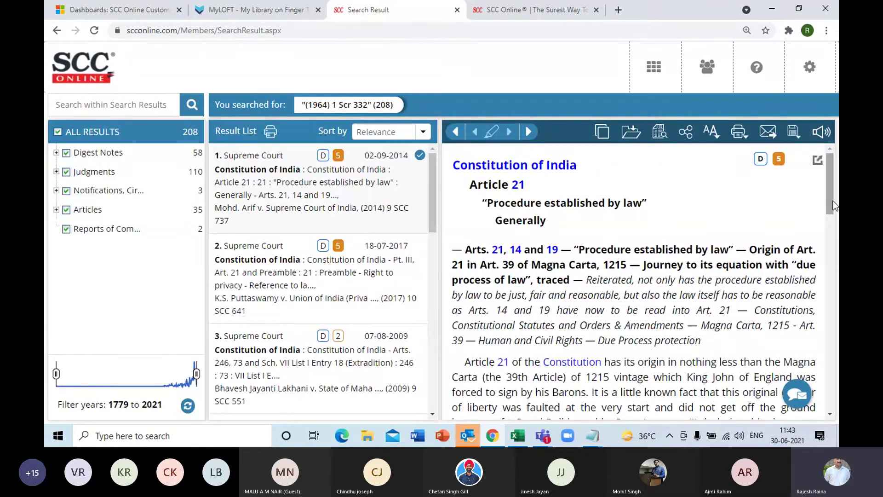
left_click(509, 134)
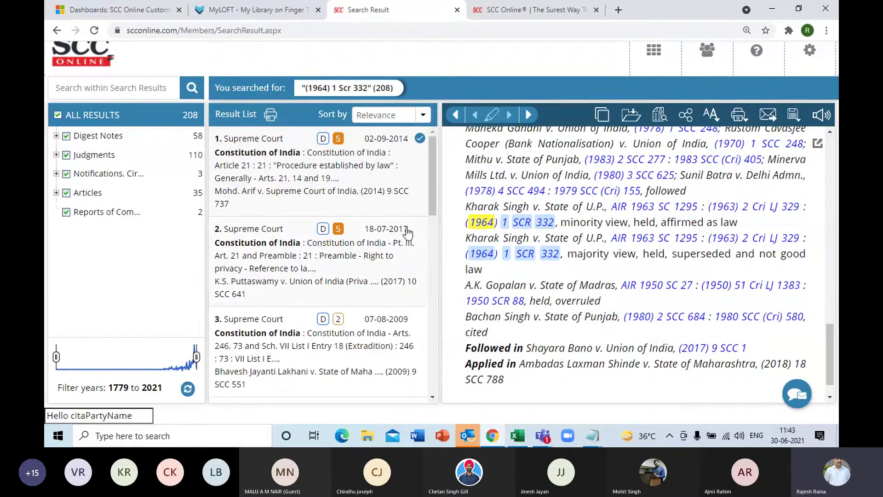
left_click_drag(432, 186, 432, 201)
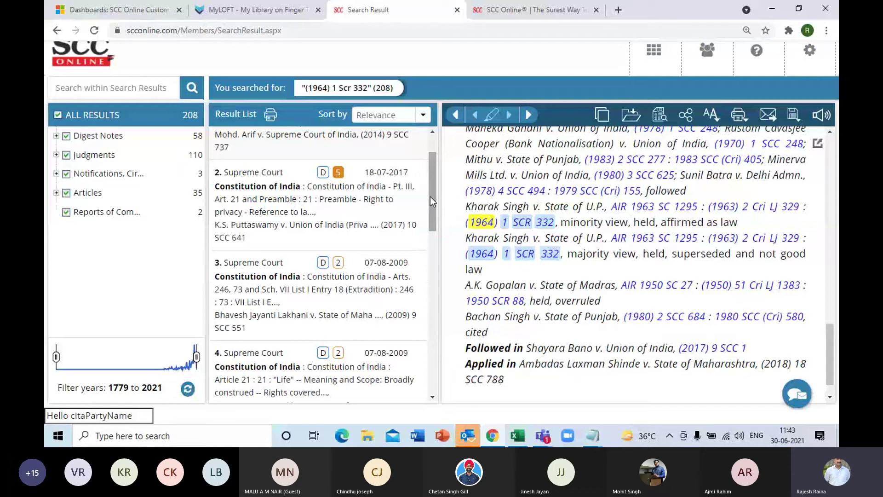
left_click(370, 202)
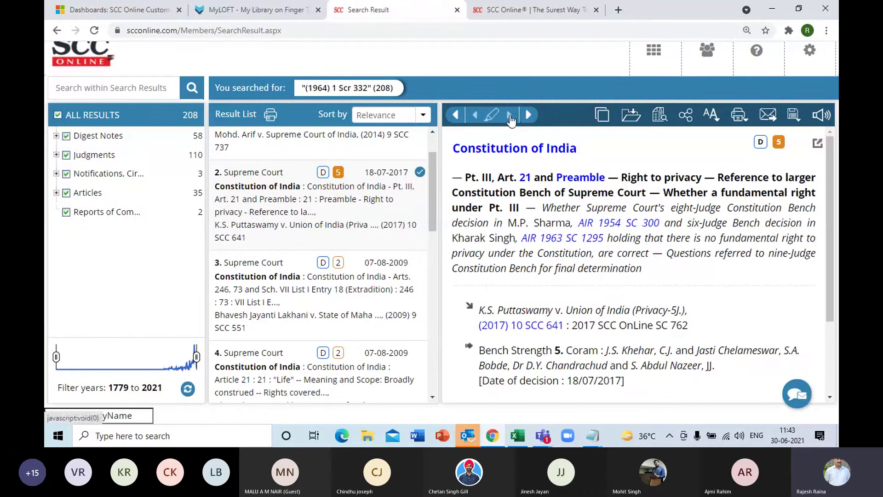
left_click(510, 117)
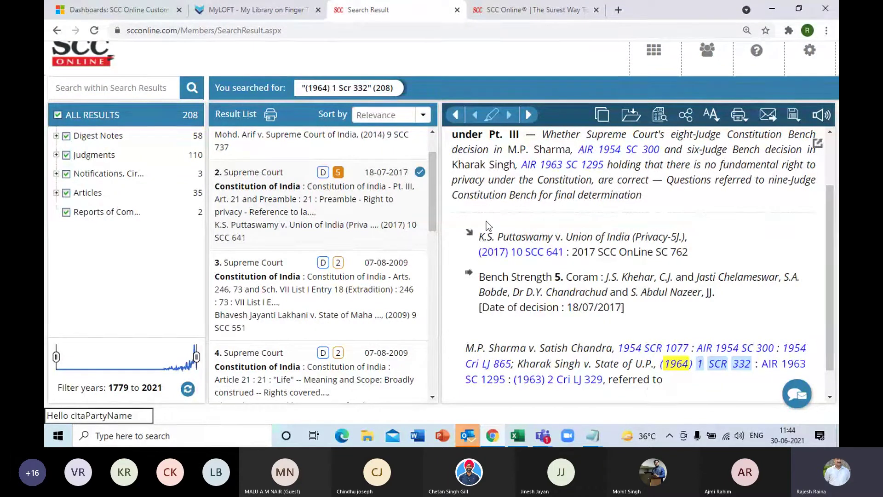
left_click_drag(432, 200, 435, 174)
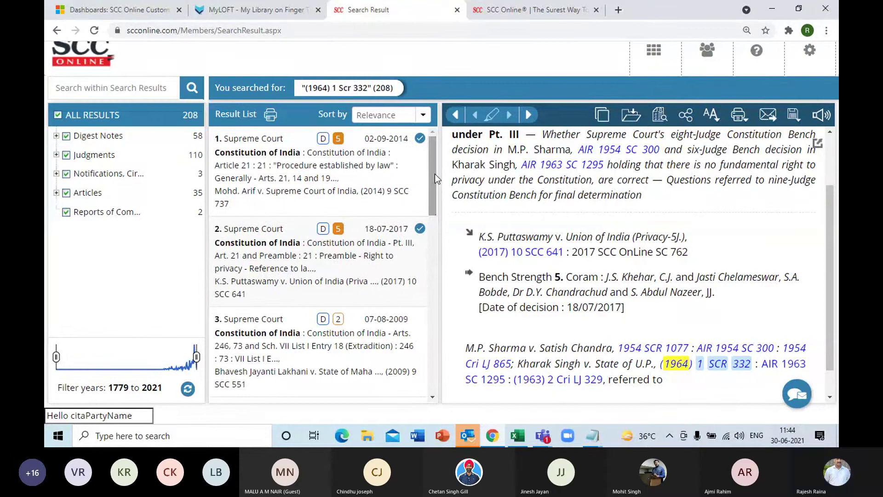
Return to Find by Party Name, search famous case names for "Women Entry in Sabarimala Temple Case" and select the listed case.
left_click(652, 53)
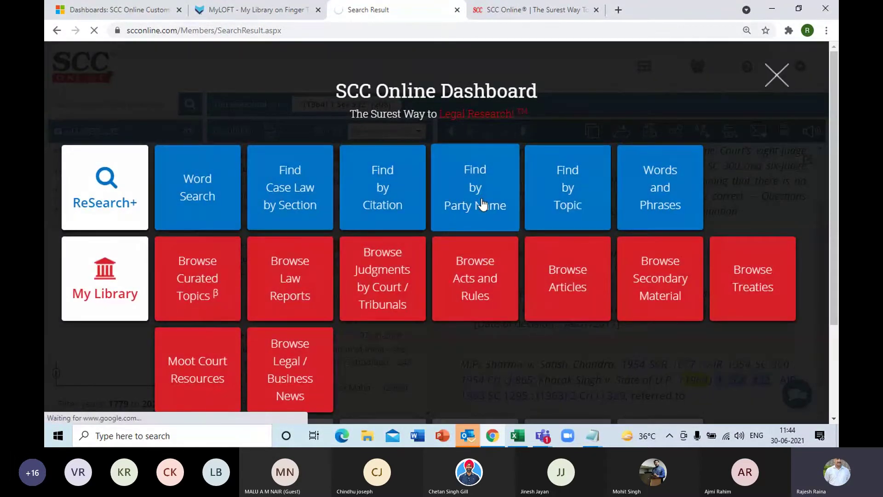
left_click(482, 205)
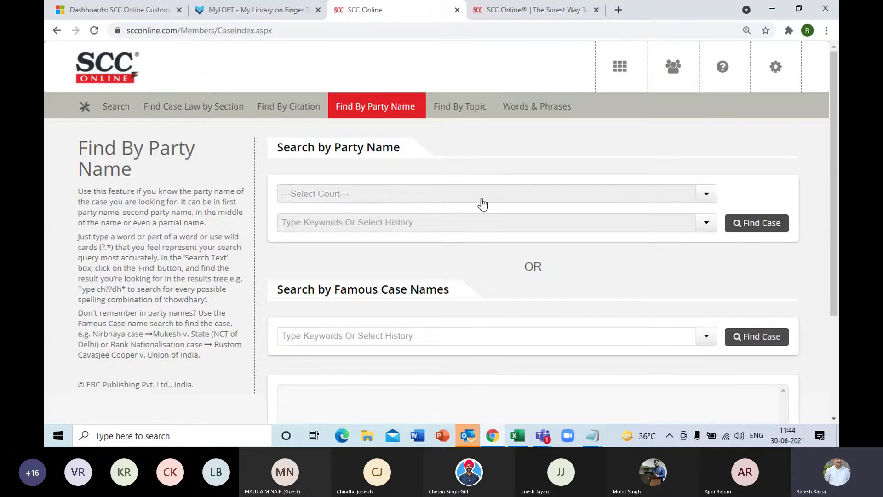
left_click_drag(834, 203, 833, 283)
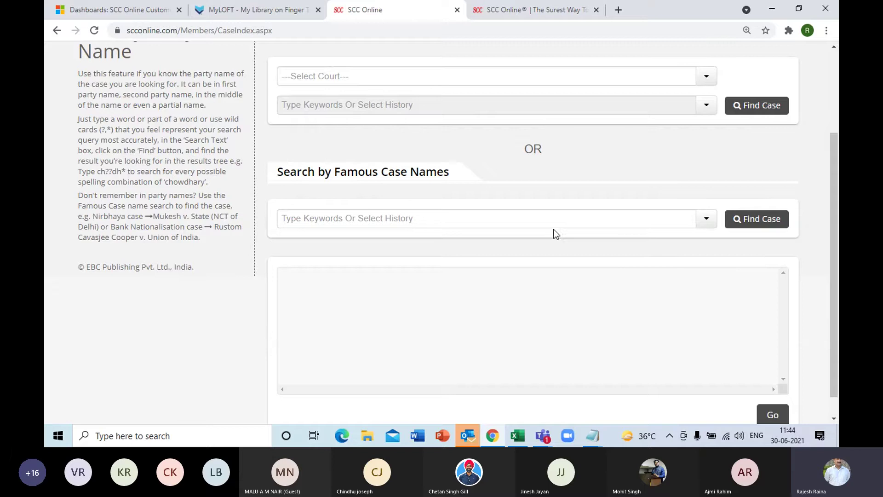
left_click(704, 220)
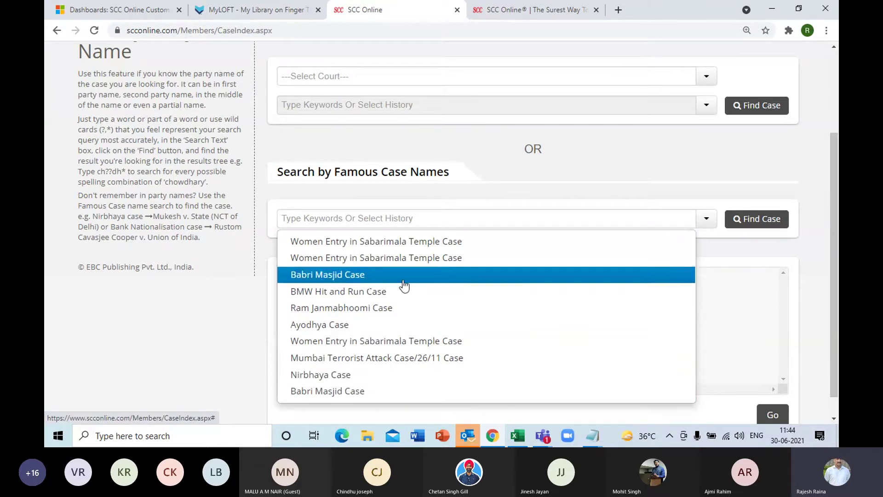
left_click(414, 242)
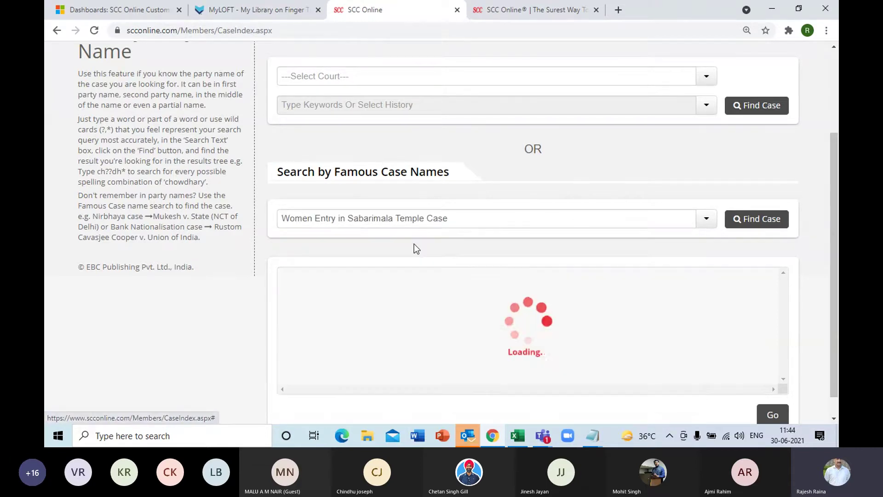
left_click(310, 215)
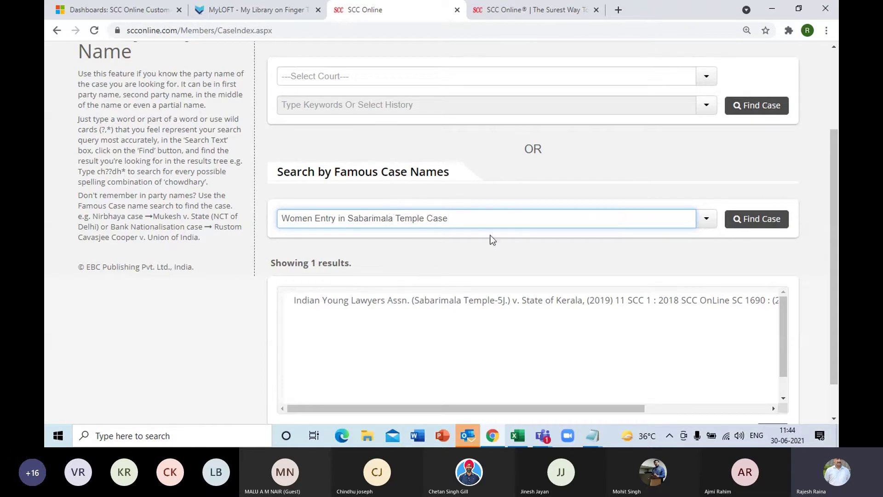
left_click(419, 304)
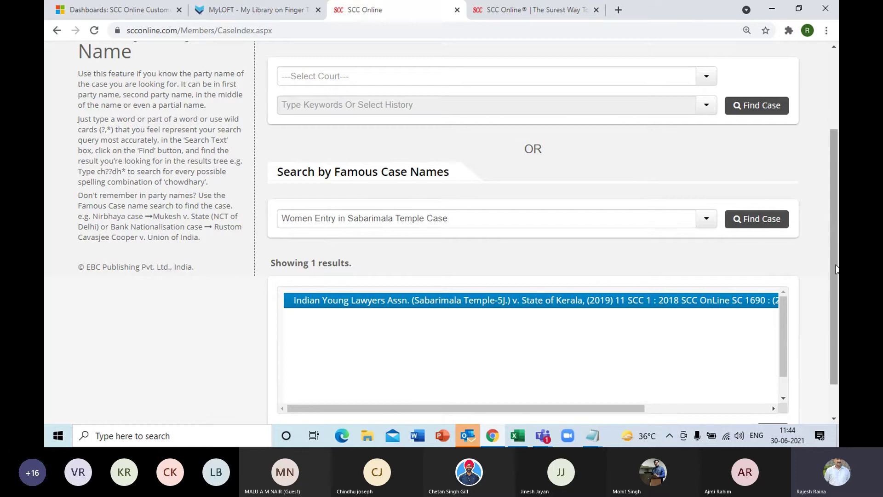
Open the Find by Citation research tool from the SCC Online dashboard.
left_click_drag(837, 269, 836, 191)
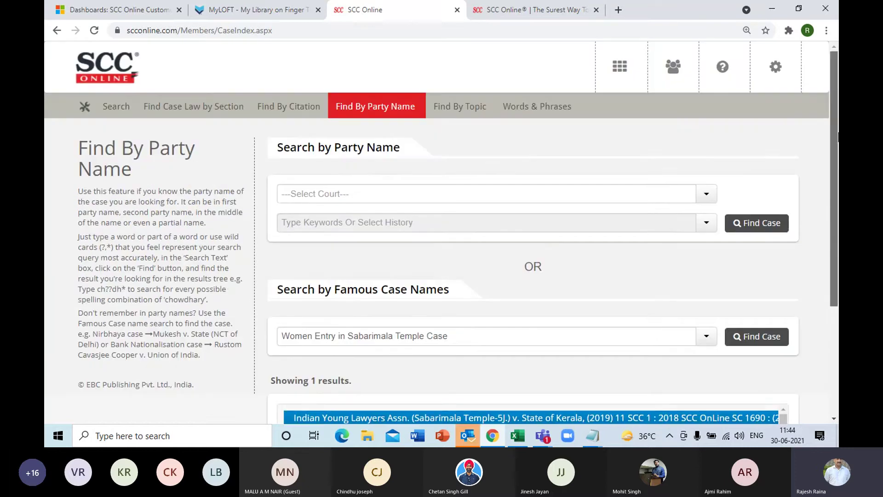
left_click(614, 78)
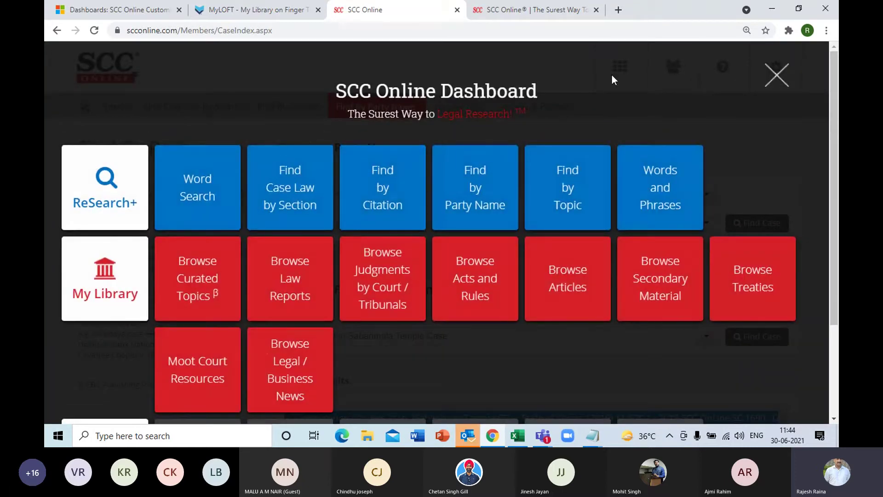
left_click(397, 202)
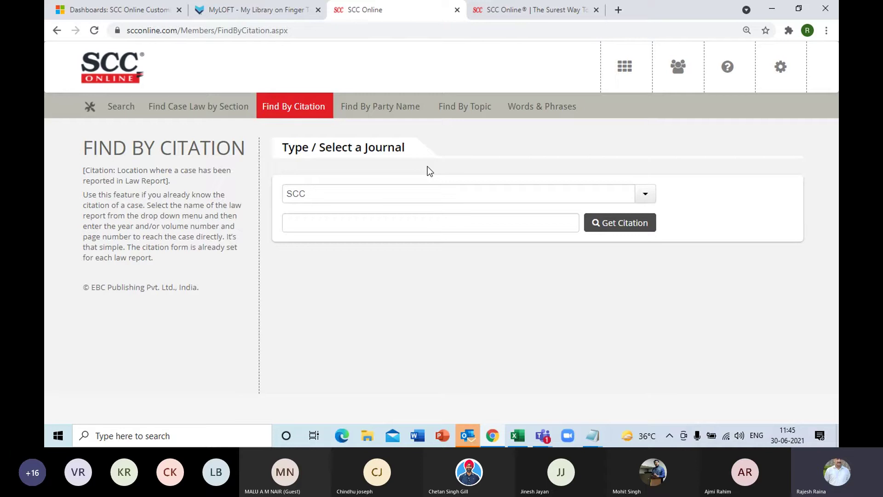
Replace the SCC journal with AIR and choose All India Reporter (SC) as the law report.
left_click(646, 195)
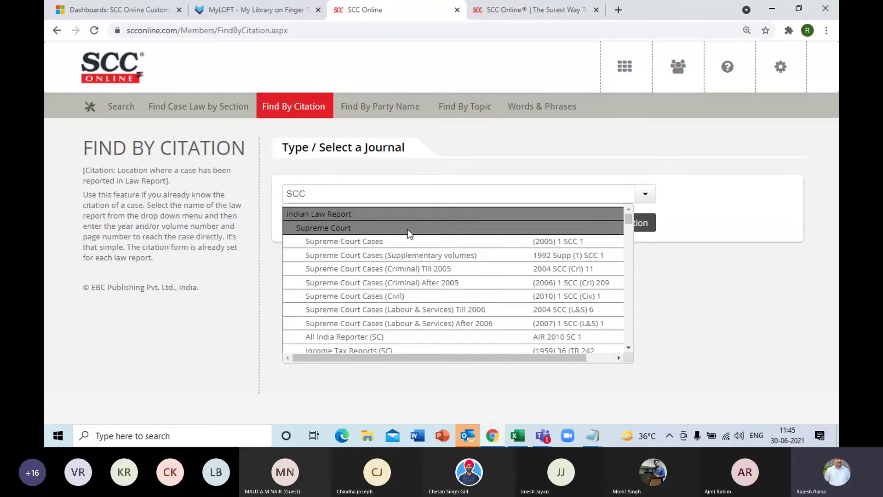
left_click(377, 195)
key("BackSpace")
key("BackSpace")
key("BackSpace")
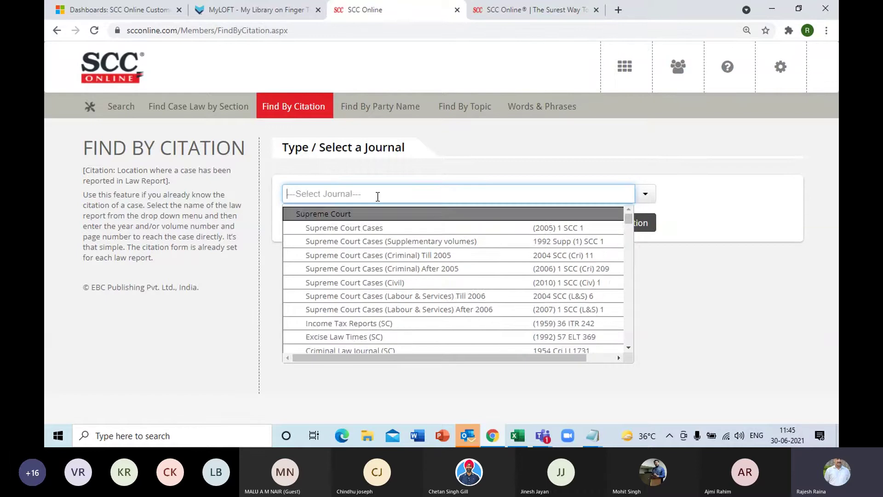
type("air")
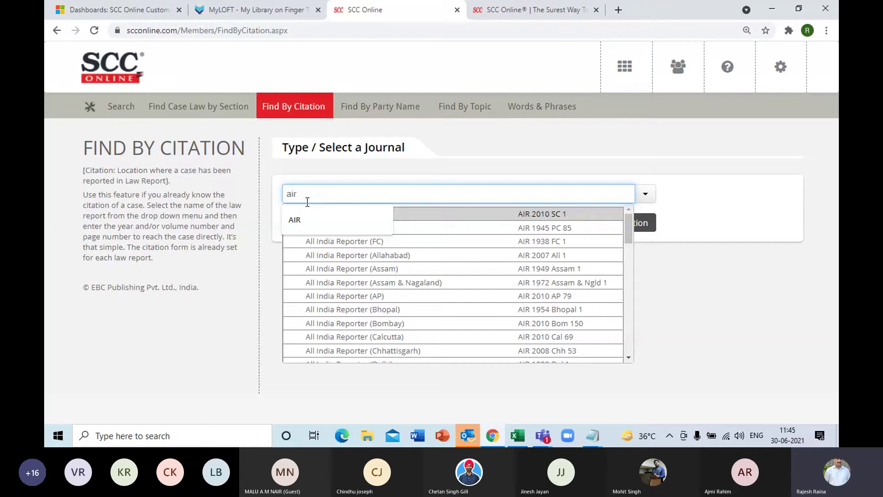
left_click(303, 219)
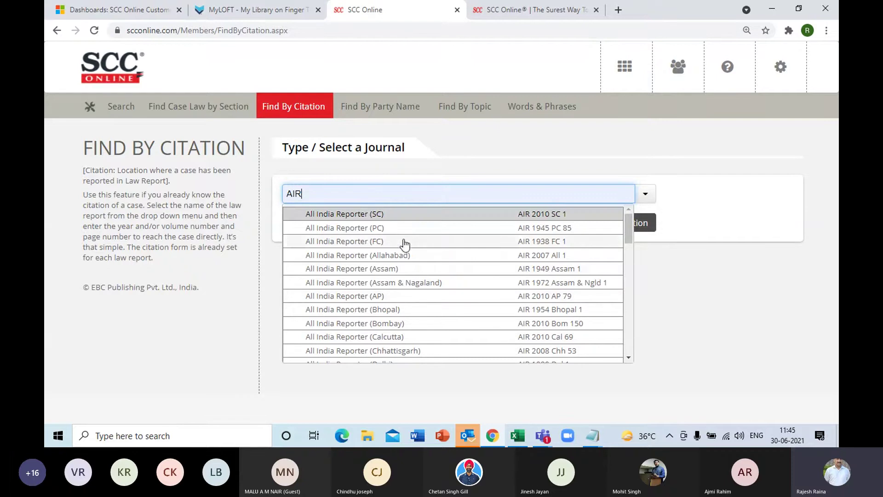
left_click(391, 216)
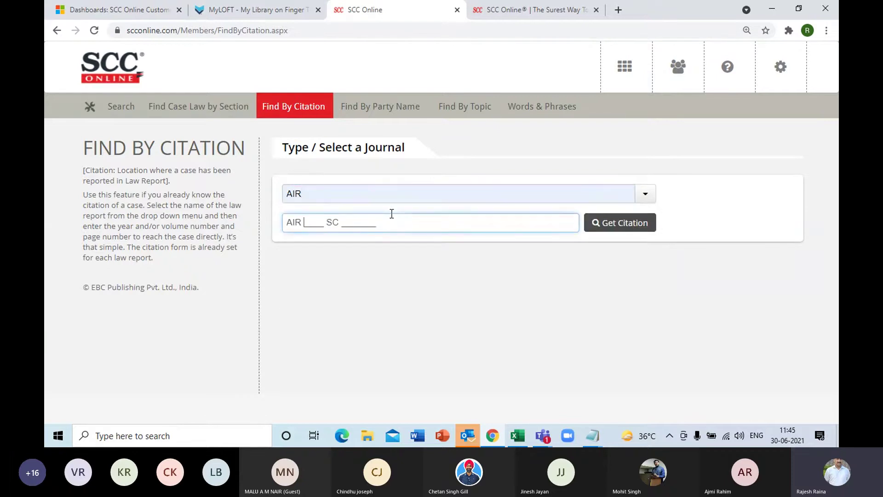
Retrieve citation AIR 2019 SC 1 and read the Penal Code Sections 299-304 digest note through to its treatment notes.
type("2019 SC")
left_click(349, 249)
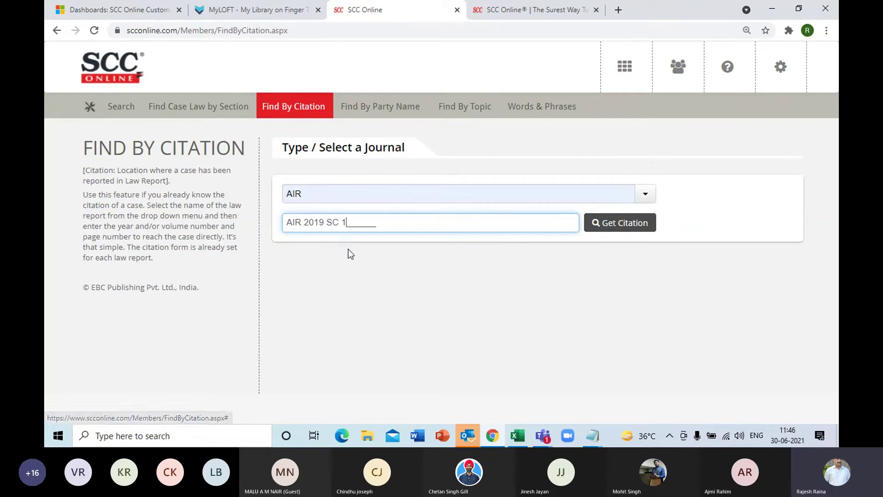
left_click(623, 224)
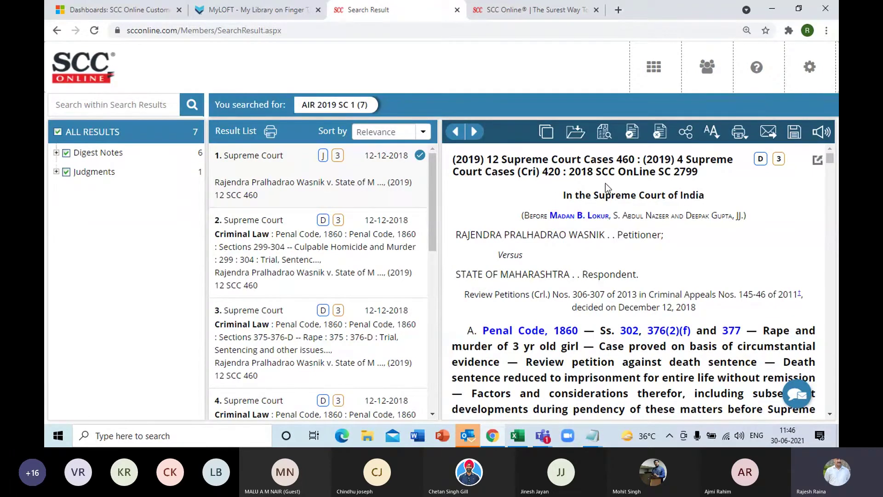
left_click(326, 247)
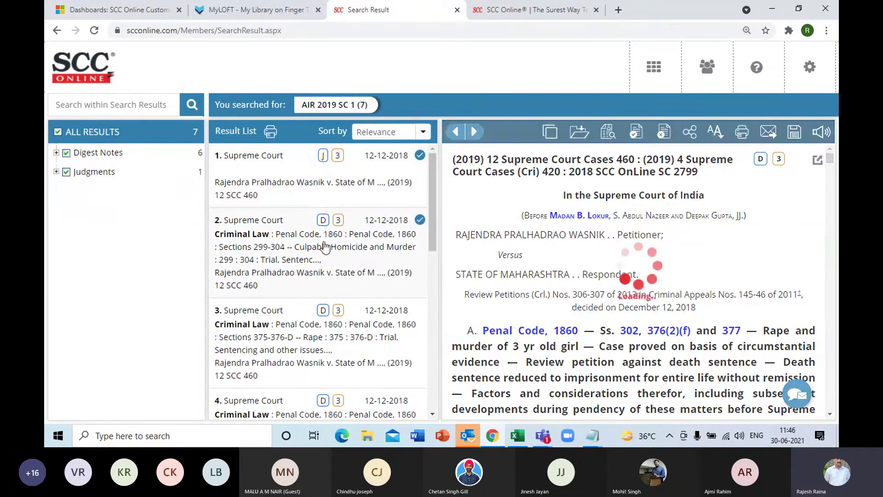
left_click_drag(827, 195, 826, 369)
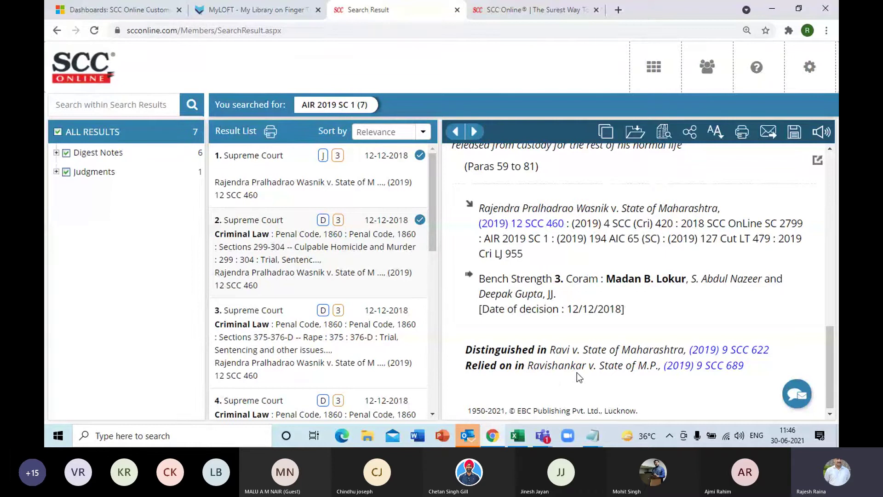
Return to Find by Citation and retrieve (1993) 4 SCC 441 from the SCC journal.
left_click(651, 72)
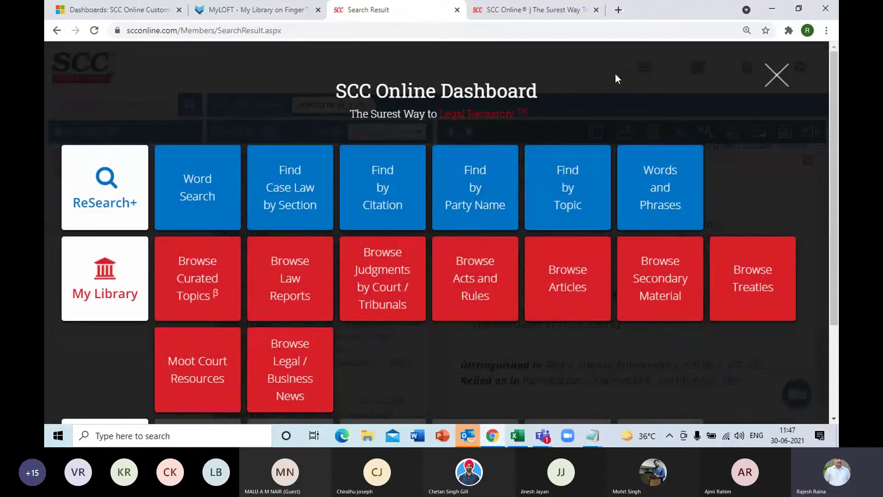
left_click(386, 221)
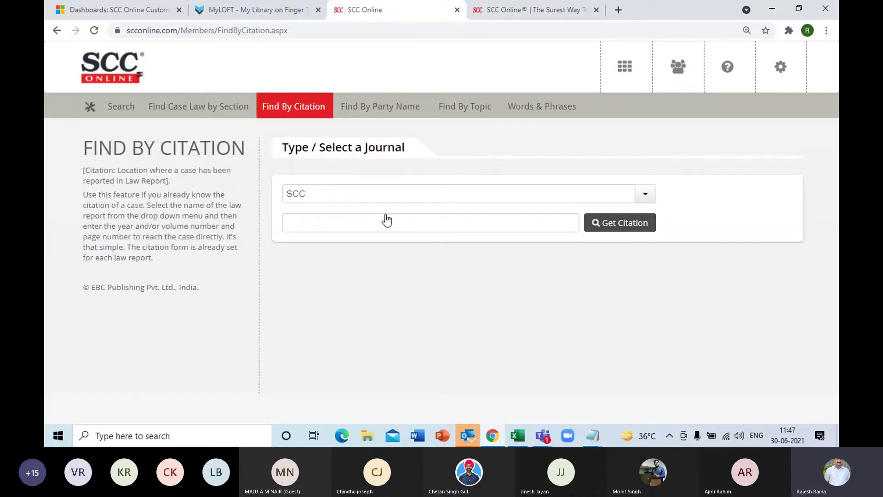
left_click(291, 221)
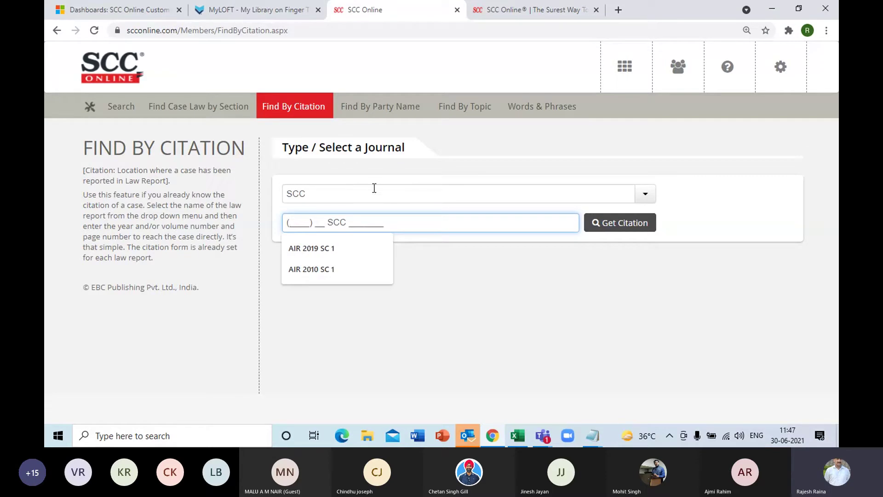
type("1993) 4_ SCC ")
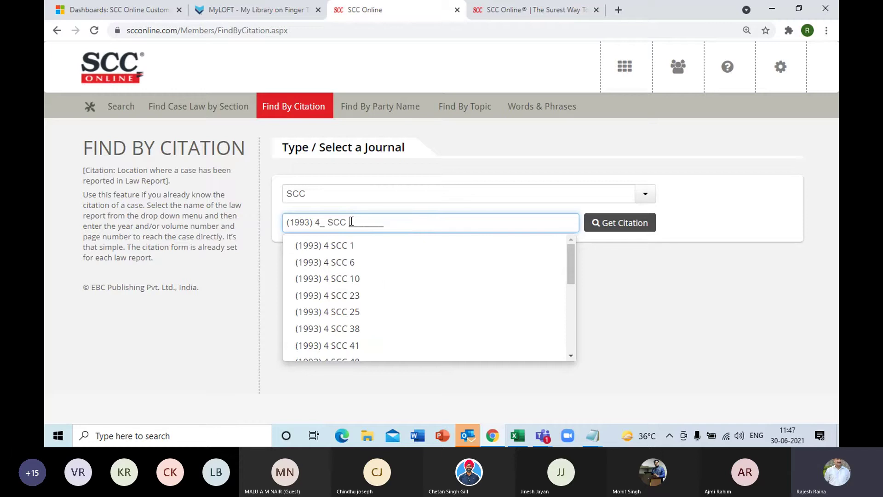
type("441")
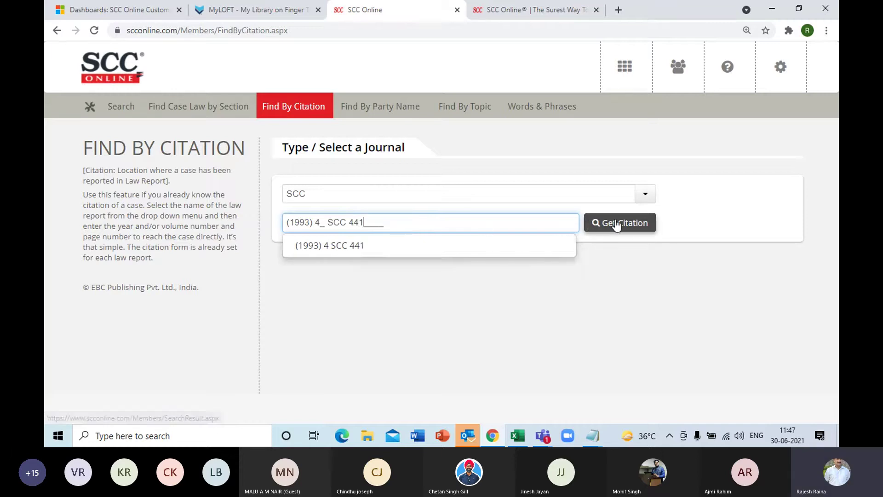
left_click(616, 225)
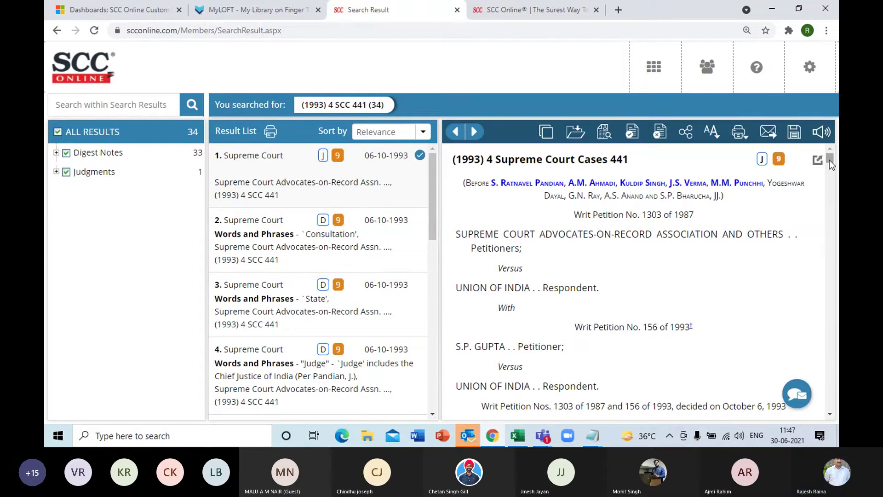
Skim the judgment's opening headnote, view the linked text of Article 32 of the Constitution and close it.
scroll(829, 161, "down", 5)
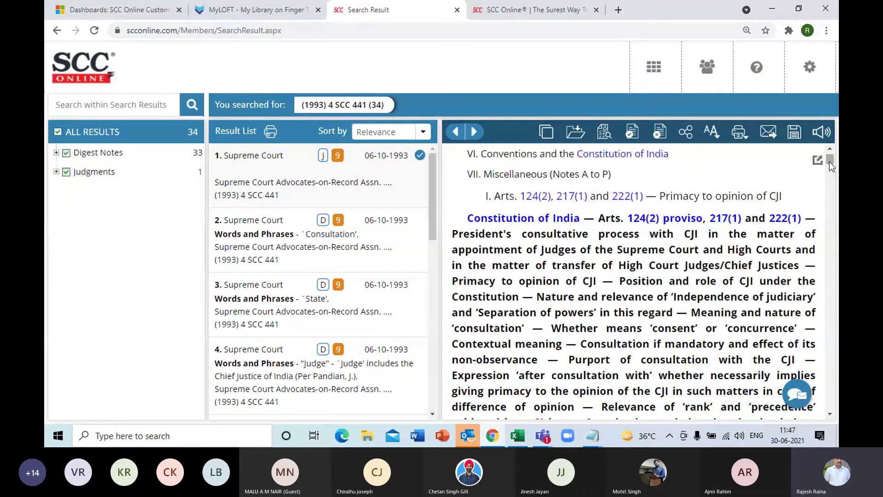
scroll(783, 176, "up", 5)
scroll(785, 180, "up", 5)
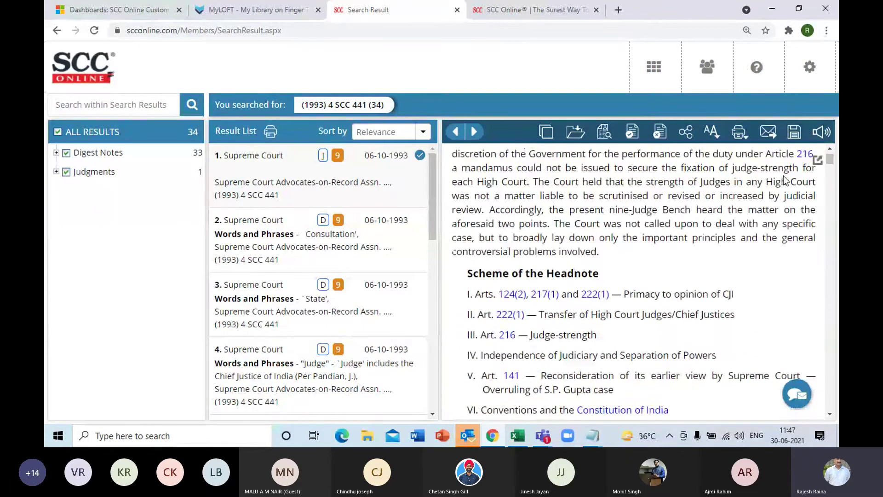
scroll(783, 175, "up", 6)
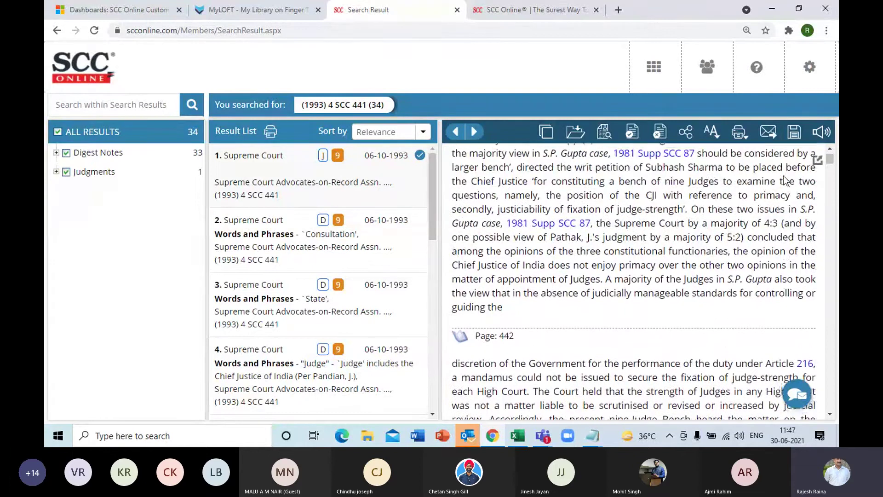
scroll(783, 175, "down", 4)
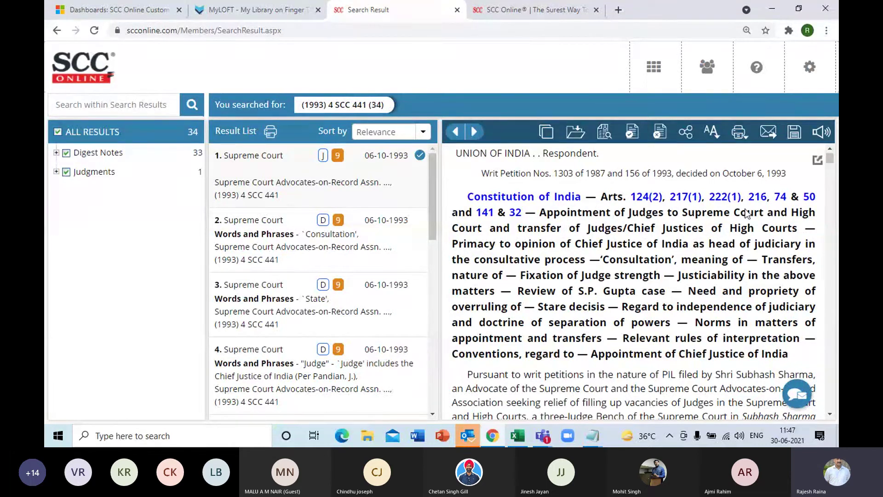
left_click(515, 213)
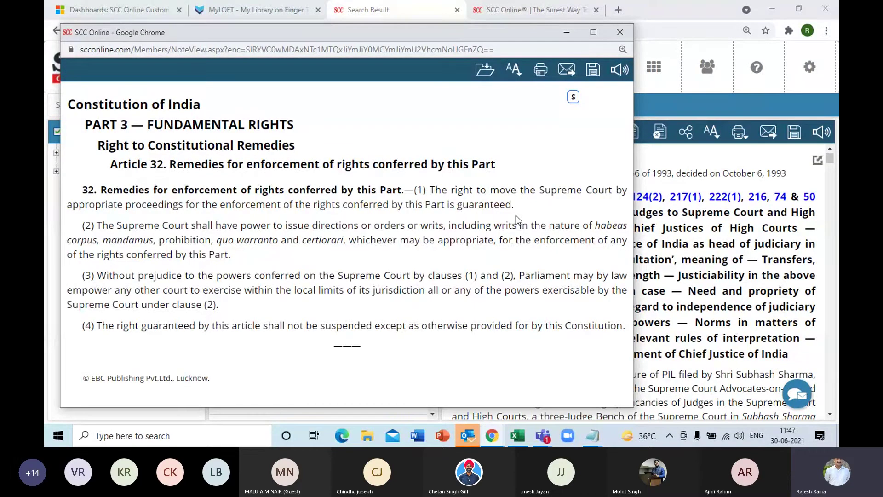
left_click(619, 32)
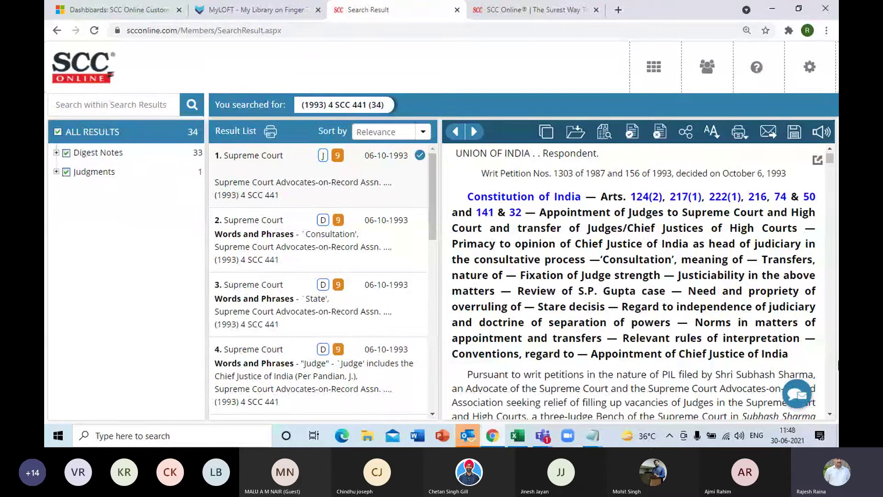
Read through the judgment's headnote, from the Scheme of the Headnote to the norms and conclusions on appointment.
scroll(793, 346, "down", 10)
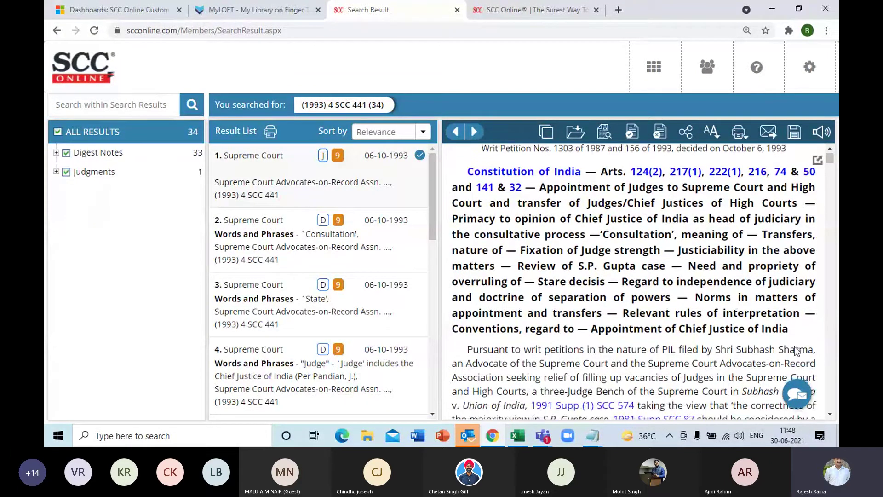
scroll(794, 346, "down", 5)
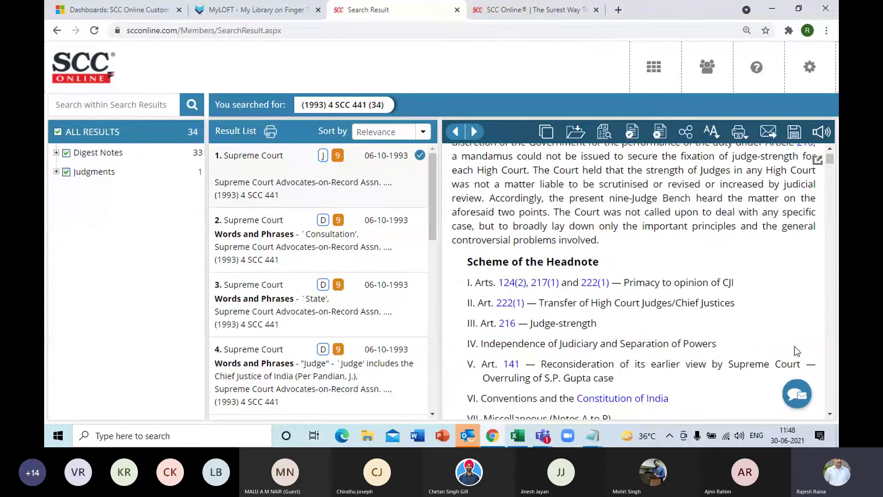
scroll(794, 346, "down", 10)
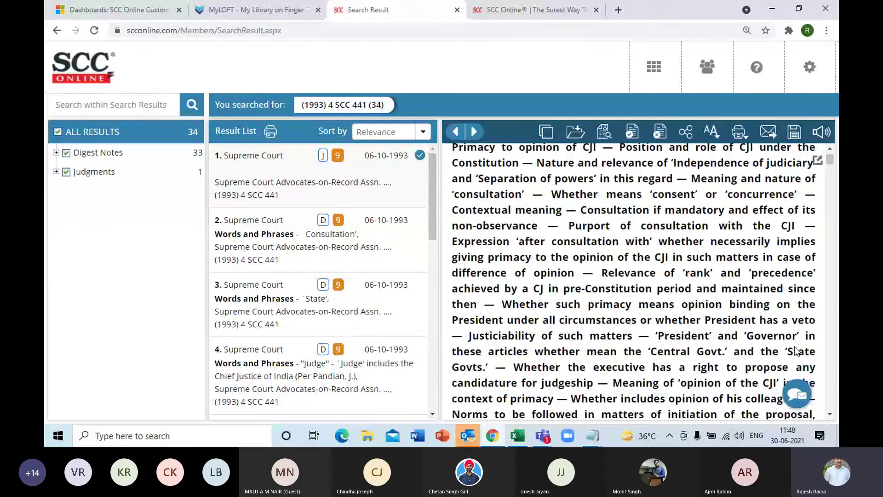
scroll(794, 346, "down", 5)
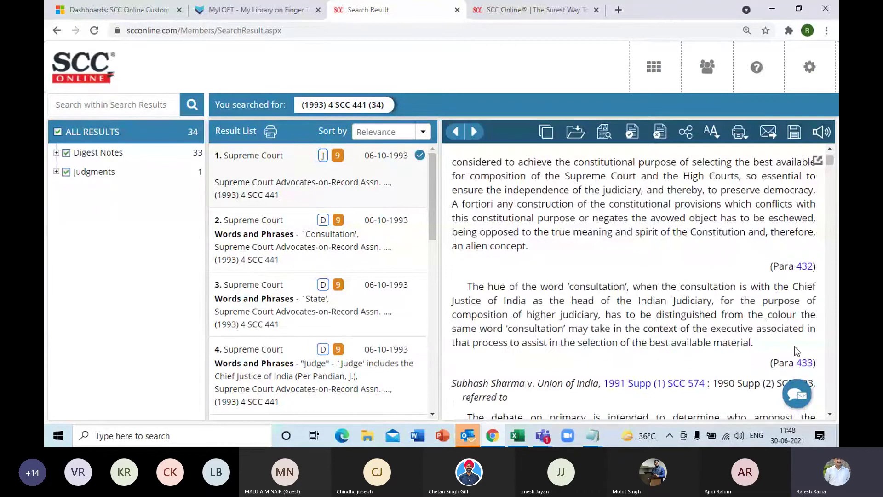
scroll(794, 346, "up", 3)
scroll(796, 352, "down", 2)
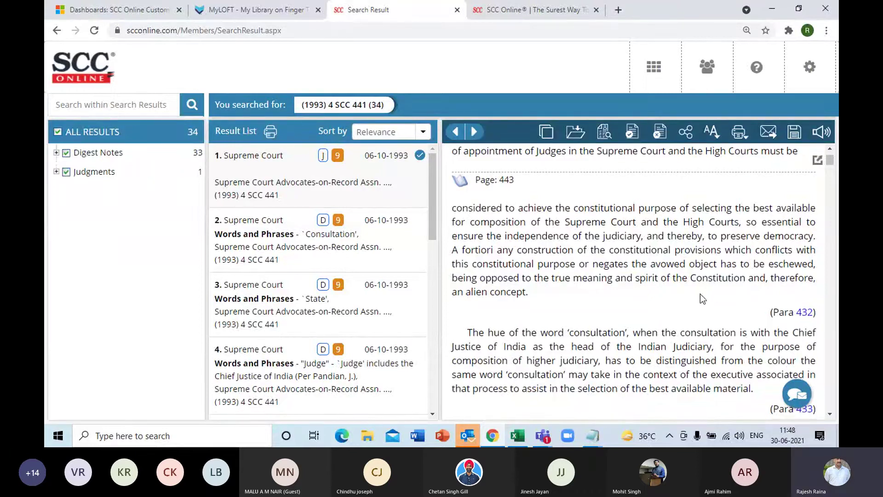
scroll(700, 294, "down", 4)
scroll(701, 297, "down", 4)
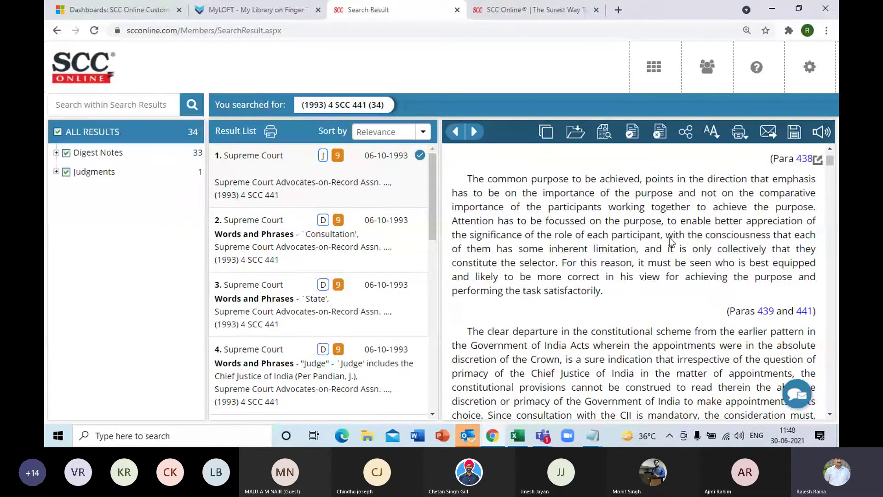
scroll(653, 304, "down", 2)
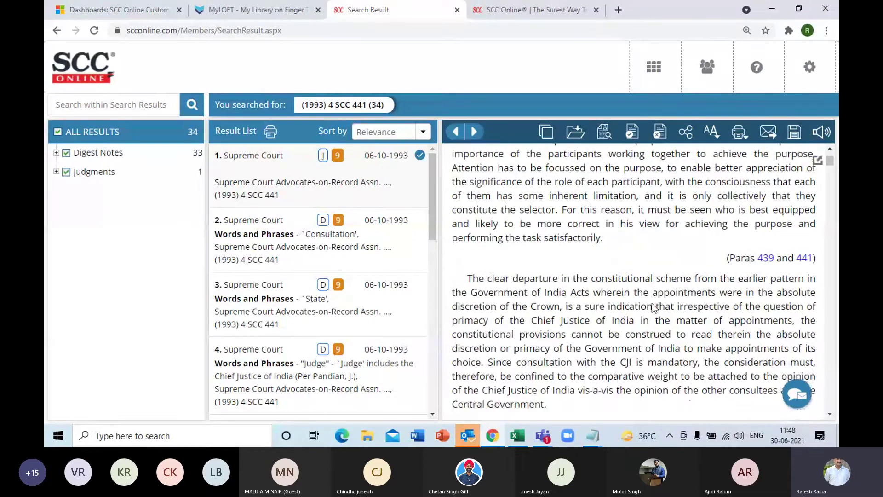
scroll(652, 302, "down", 5)
scroll(652, 303, "down", 5)
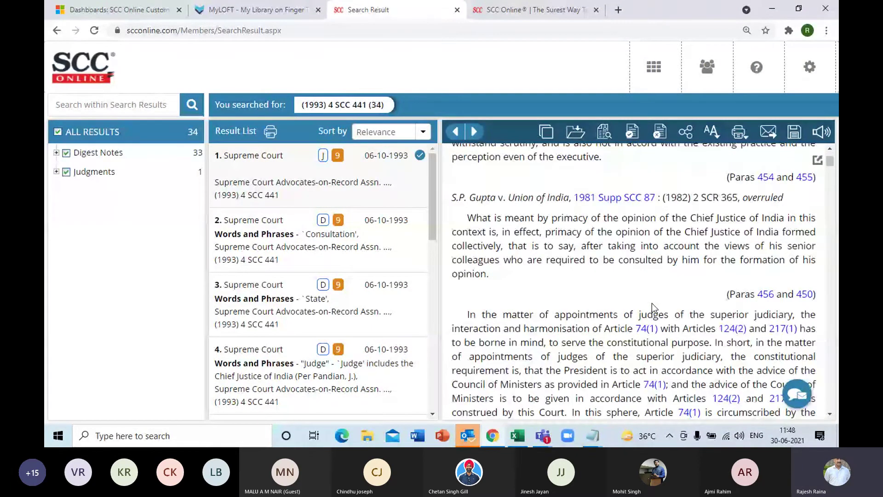
scroll(653, 302, "down", 4)
scroll(835, 358, "down", 5)
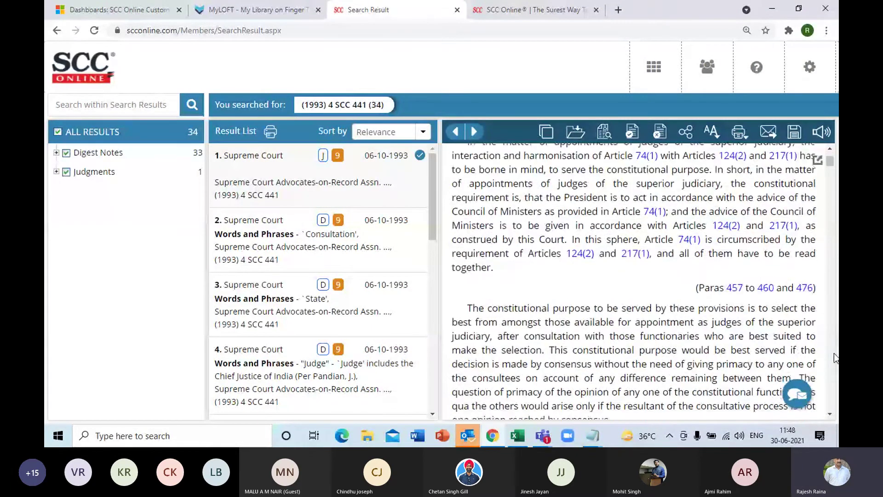
scroll(832, 179, "down", 15)
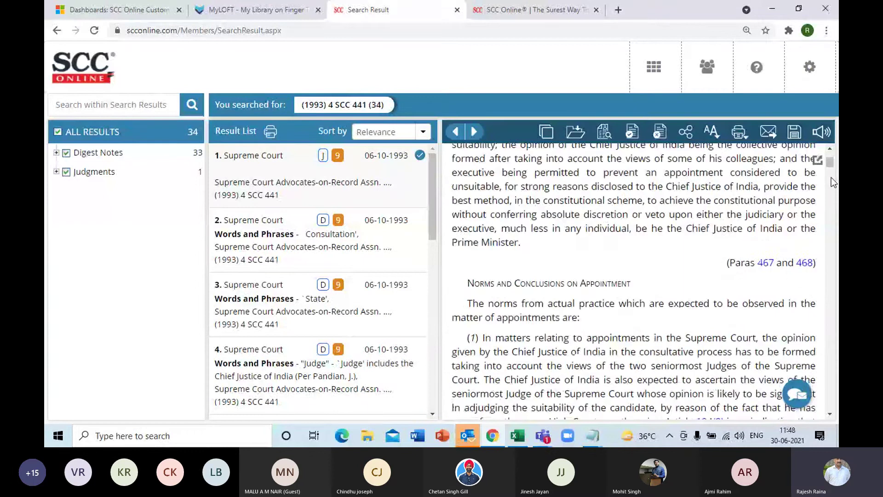
scroll(831, 183, "down", 15)
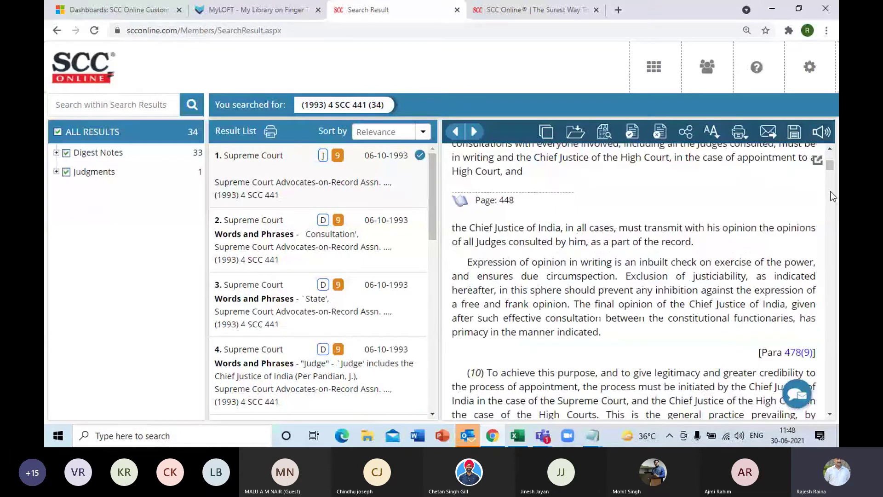
scroll(831, 179, "down", 10)
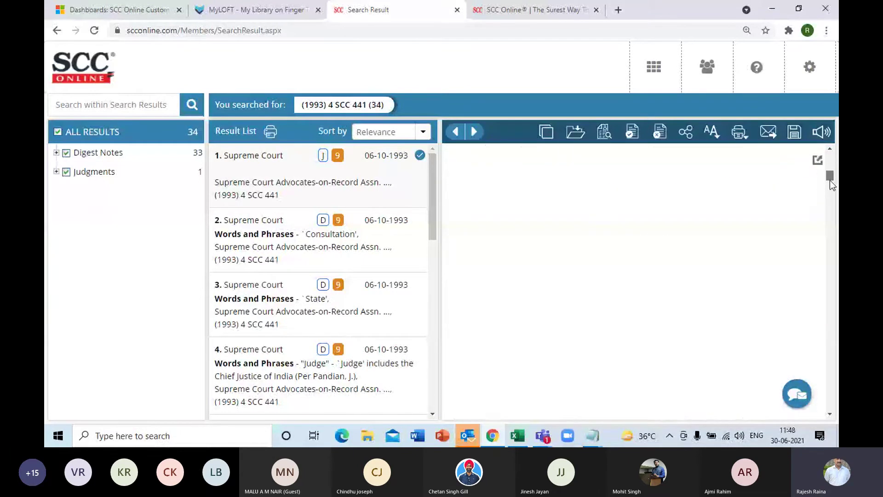
Move further into the judgment and examine the Summary of Arguments that starts at page 490.
left_click_drag(830, 181, 829, 213)
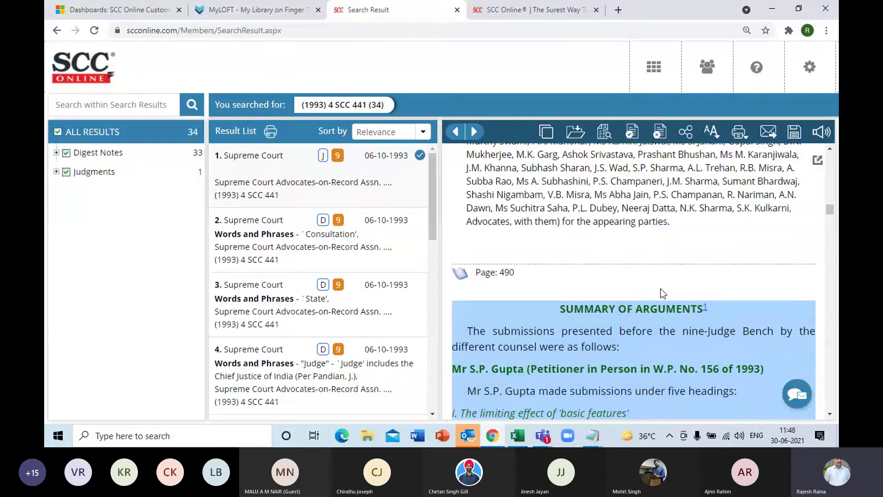
scroll(660, 289, "down", 2)
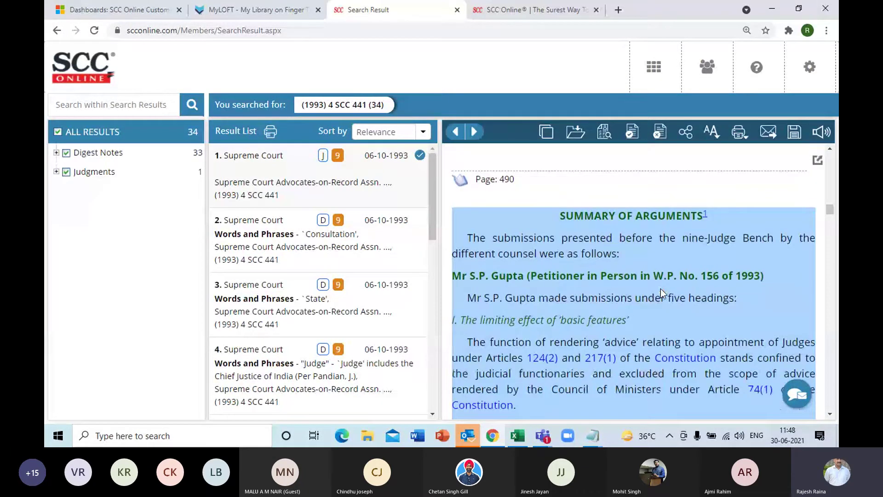
scroll(660, 288, "down", 2)
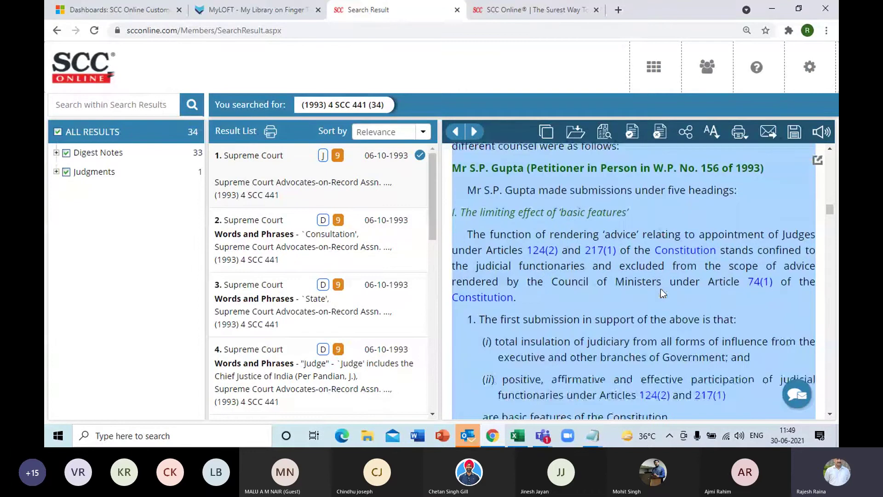
scroll(661, 288, "down", 8)
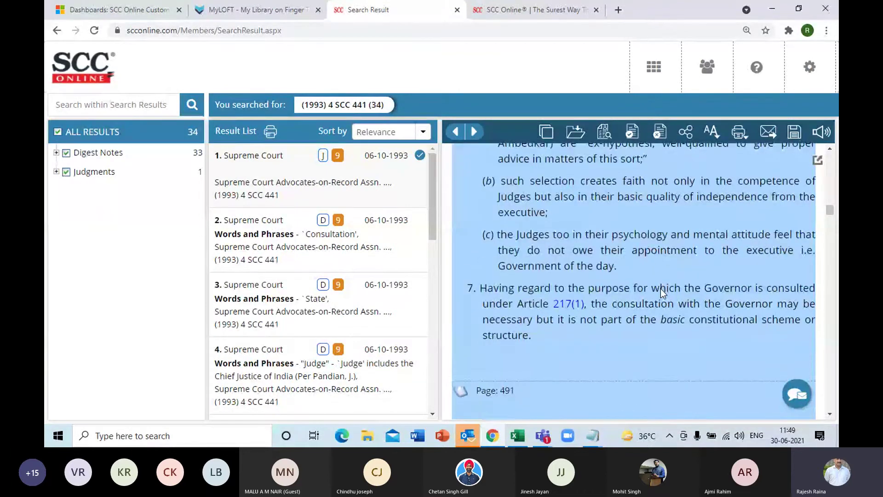
scroll(661, 288, "down", 10)
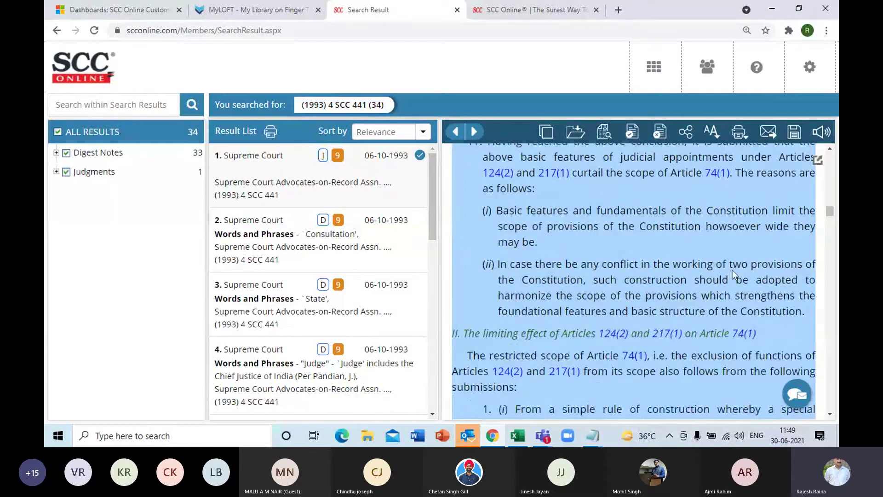
Move past the arguments and locate the start of the Judgments of the Court at page 504.
left_click_drag(829, 215, 830, 230)
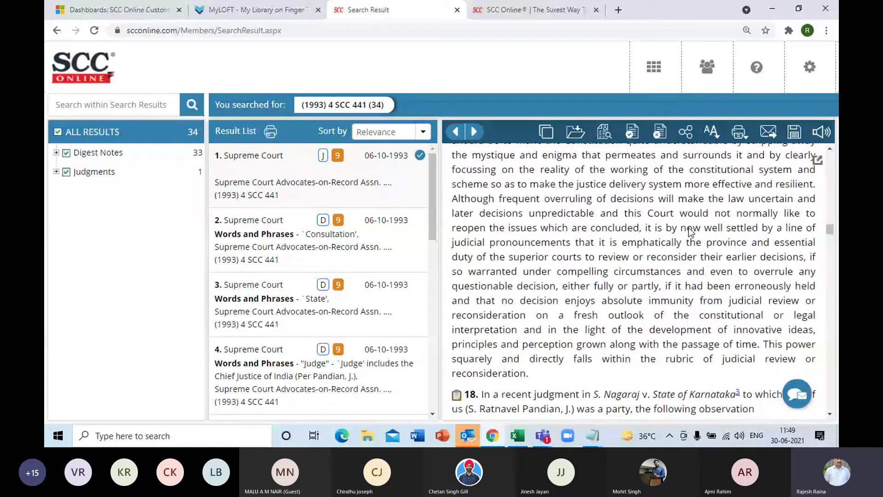
scroll(689, 228, "up", 2)
scroll(689, 229, "up", 10)
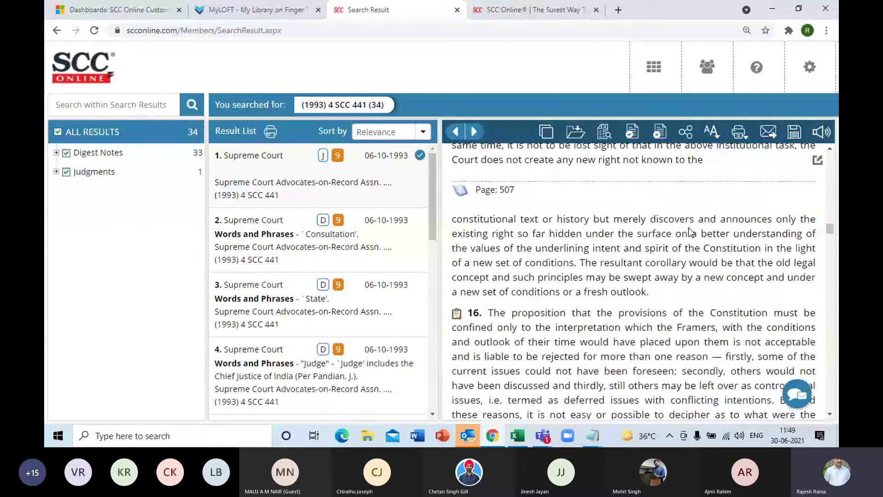
scroll(688, 228, "up", 10)
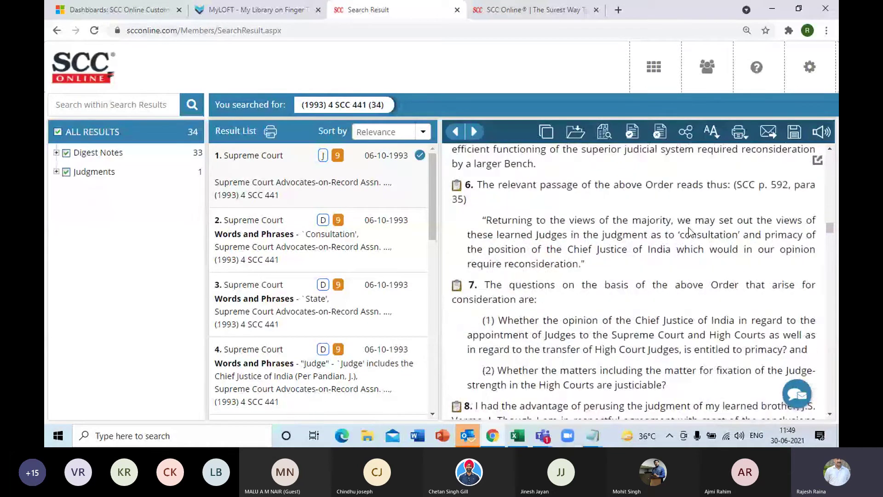
scroll(689, 227, "up", 10)
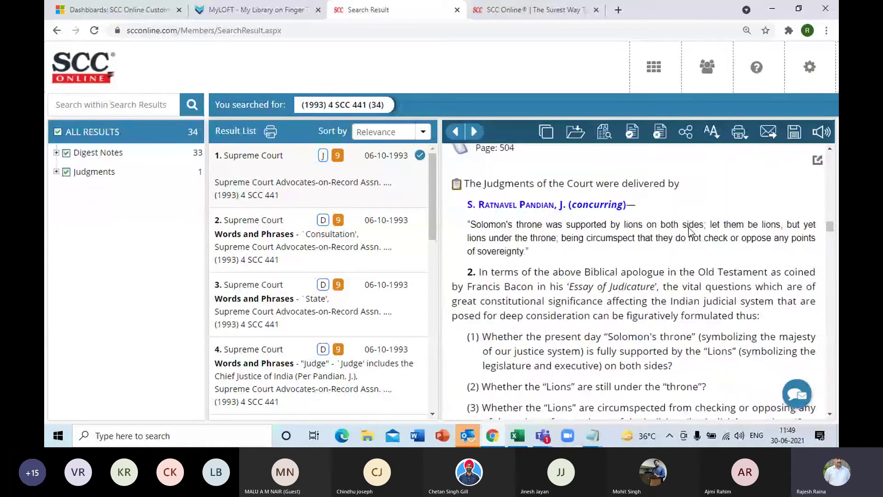
Follow the concurring judge's name link back to the bench list and open the linked judge's opinion that begins before page 678.
scroll(689, 232, "down", 5)
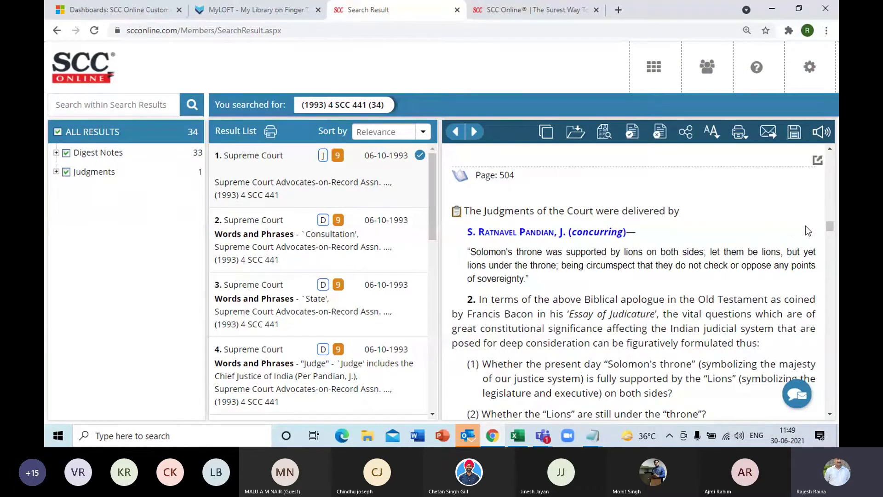
left_click(572, 231)
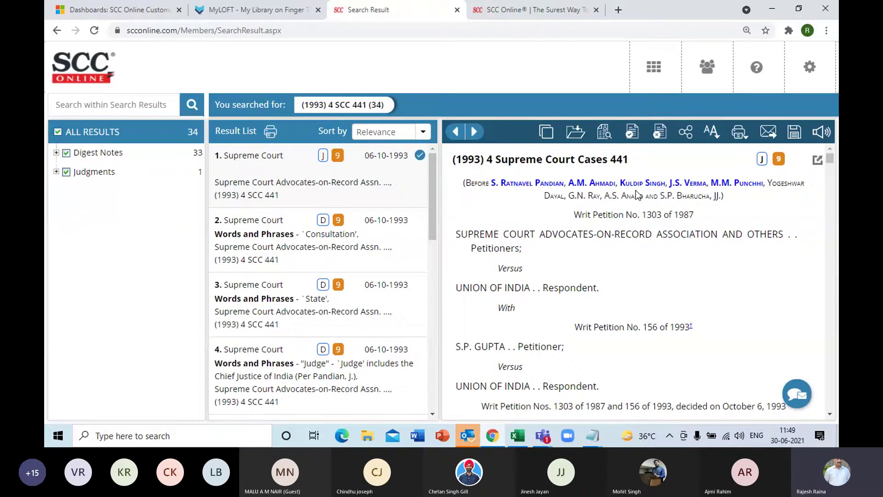
left_click(693, 187)
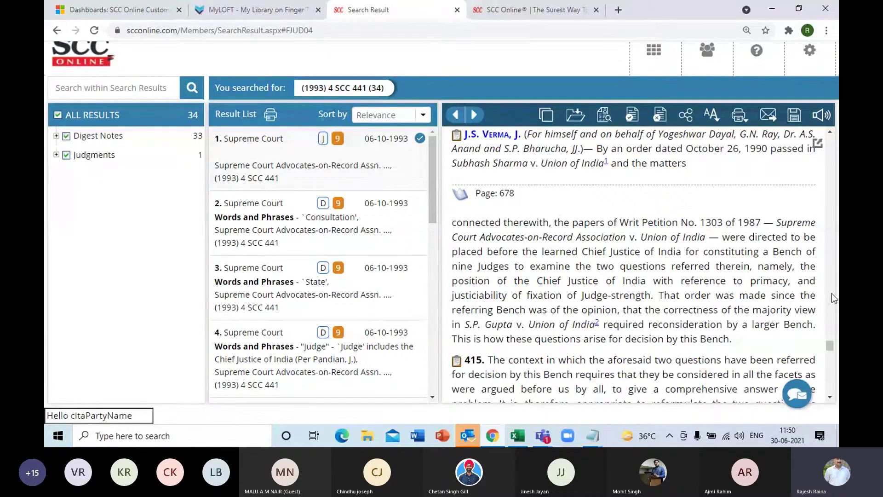
Mark paragraphs 415, 416 and 417 of the opinion for copying.
left_click(831, 397)
scroll(831, 396, "down", 3)
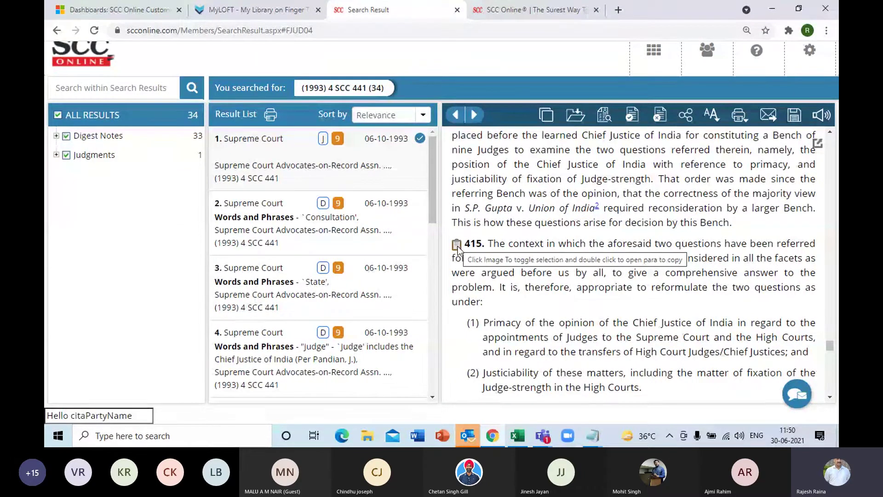
left_click(457, 246)
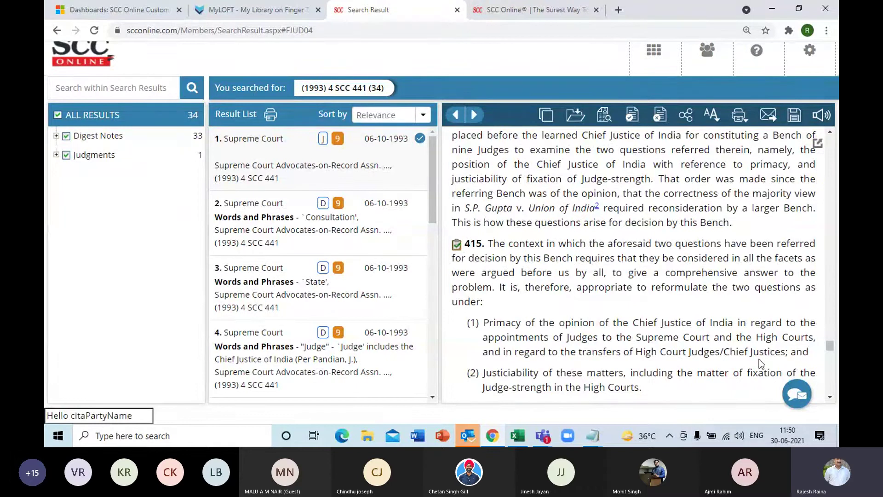
left_click(830, 397)
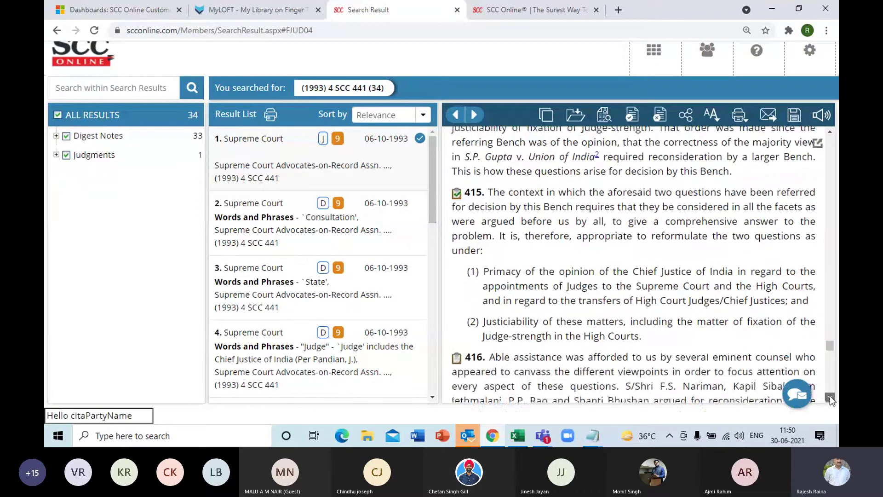
left_click(830, 397)
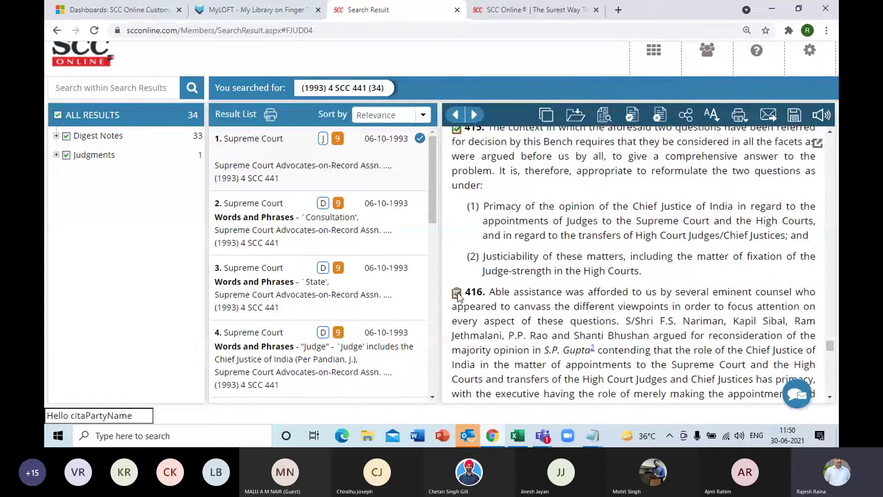
left_click(457, 292)
left_click(830, 397)
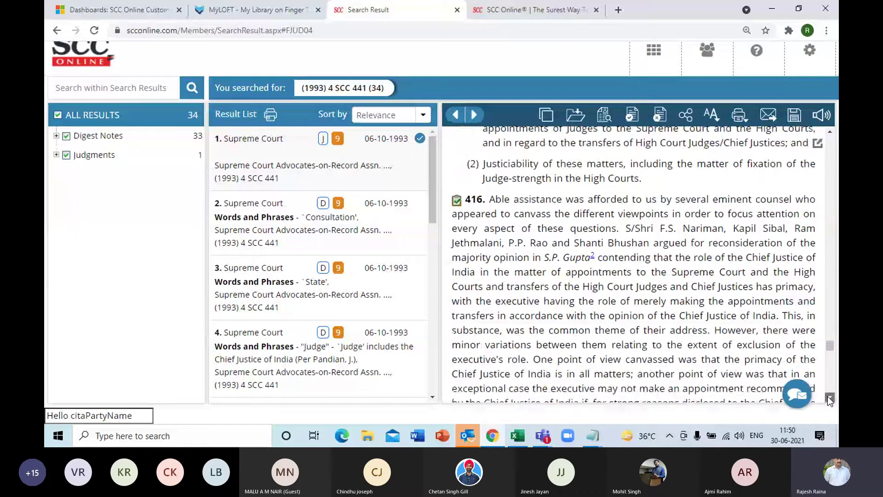
left_click(830, 397)
left_click(829, 398)
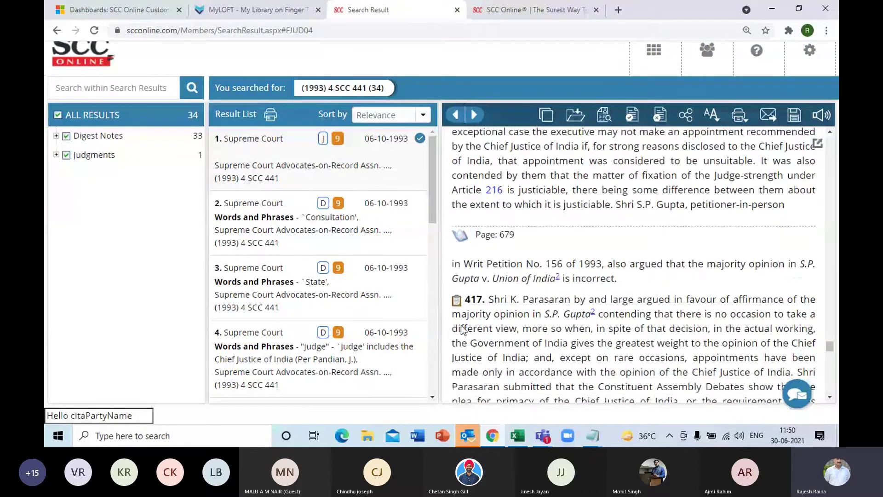
left_click(457, 301)
Open the extracts of the marked paragraphs in a maximized window, point out the text and e-mail field, and copy the extracts.
left_click(633, 115)
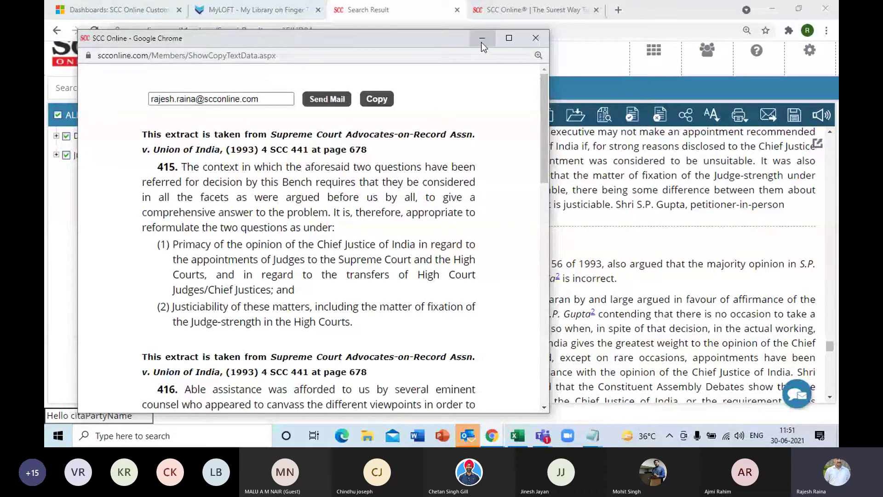
left_click(509, 38)
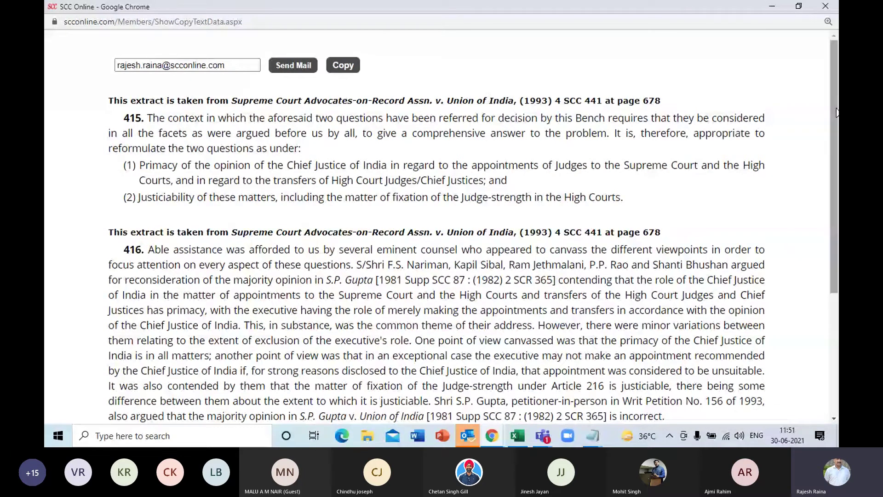
left_click_drag(836, 112, 757, 346)
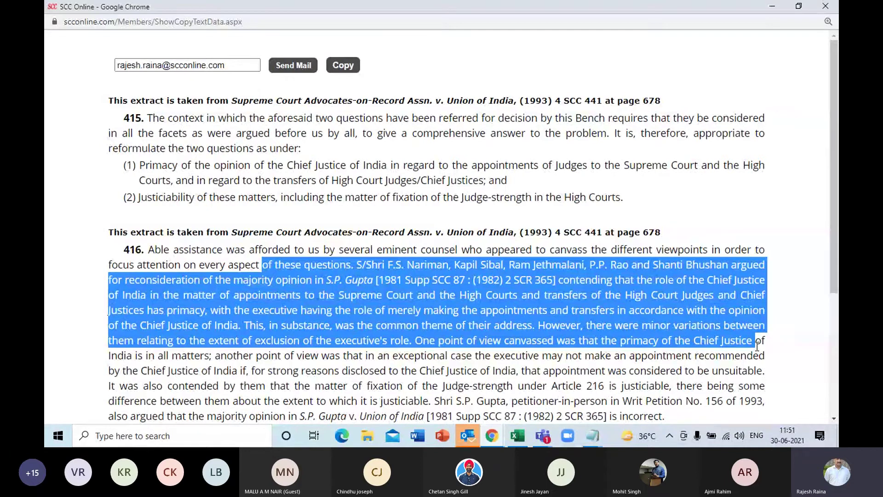
left_click_drag(239, 65, 86, 64)
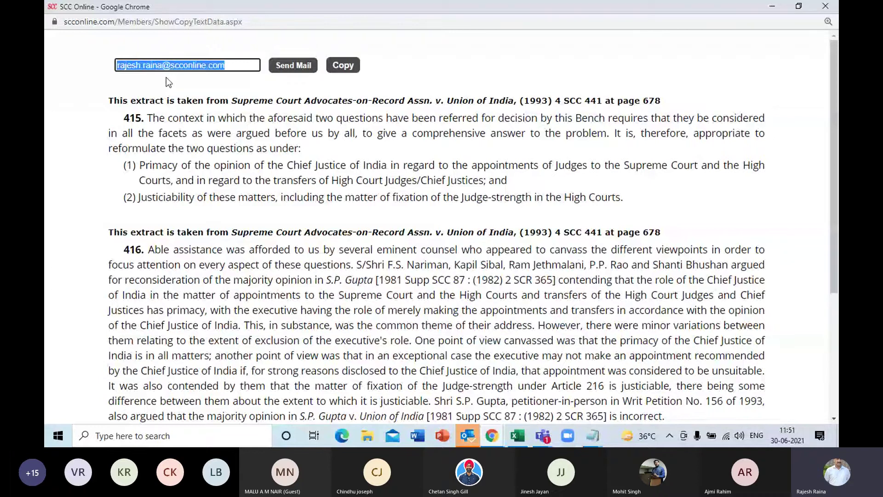
left_click(337, 65)
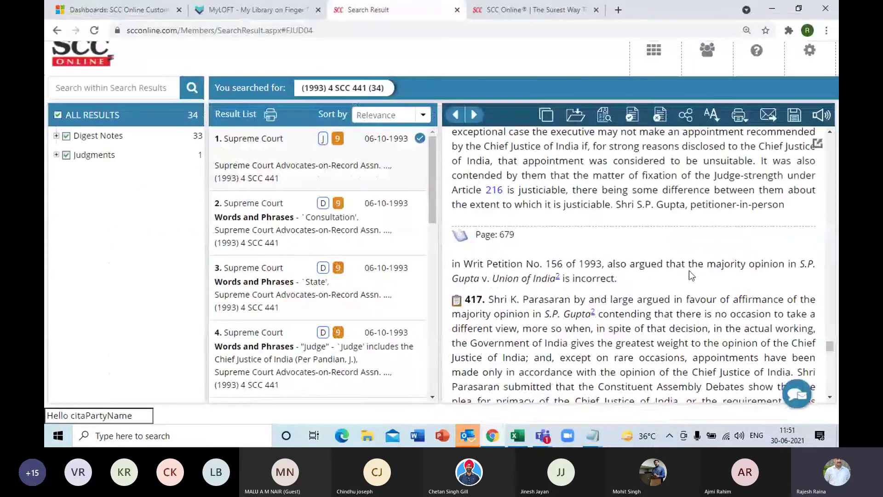
Return to the start of the judgment and open the Find Case Law by Section tool.
left_click_drag(829, 349, 837, 147)
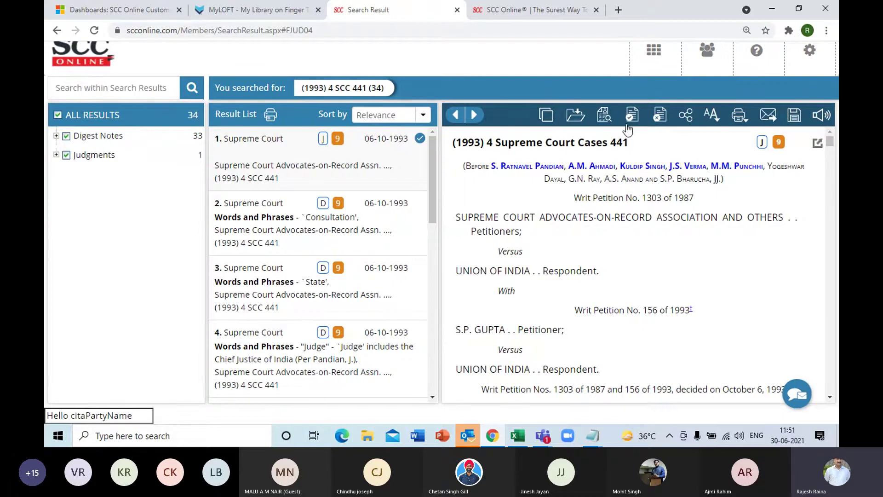
left_click(650, 59)
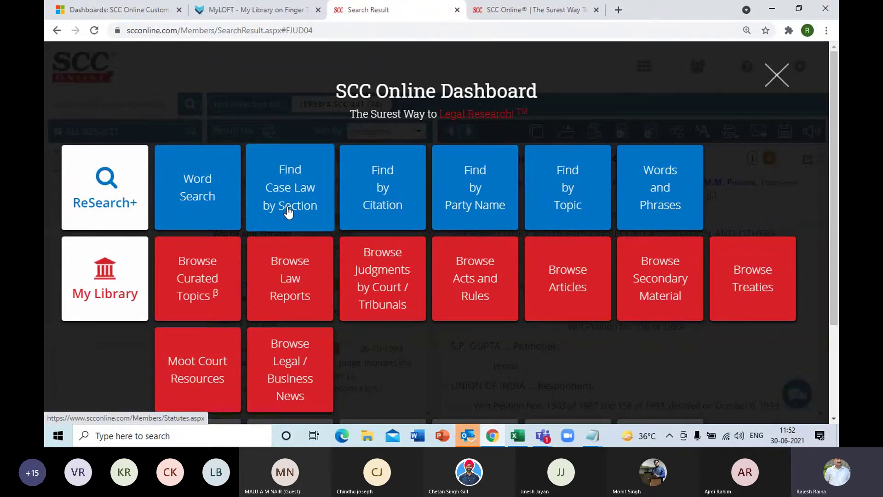
left_click(289, 212)
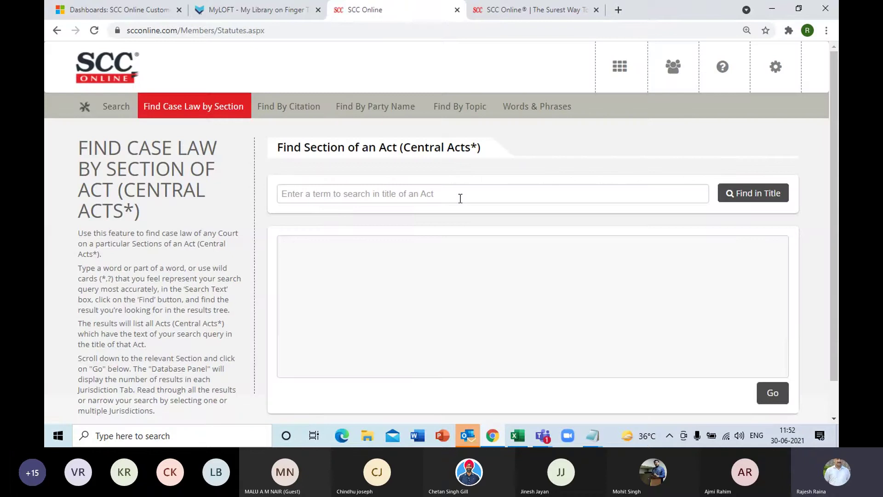
Search the titles of Central Acts for "contract act".
left_click(406, 193)
type("contr")
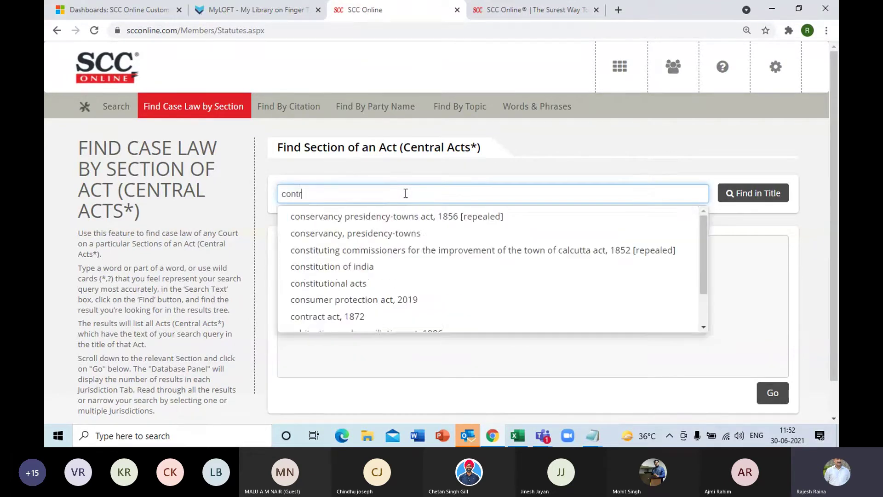
type("act acst")
key("BackSpace")
key("BackSpace")
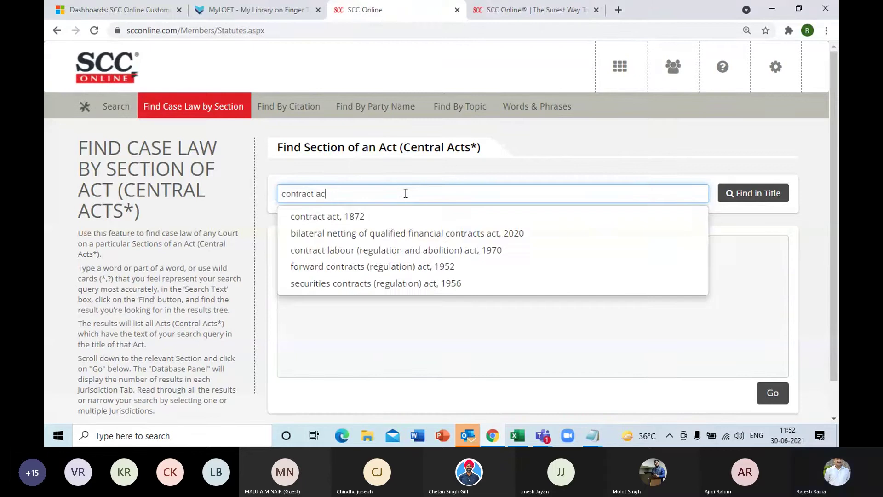
type("t")
key("Return")
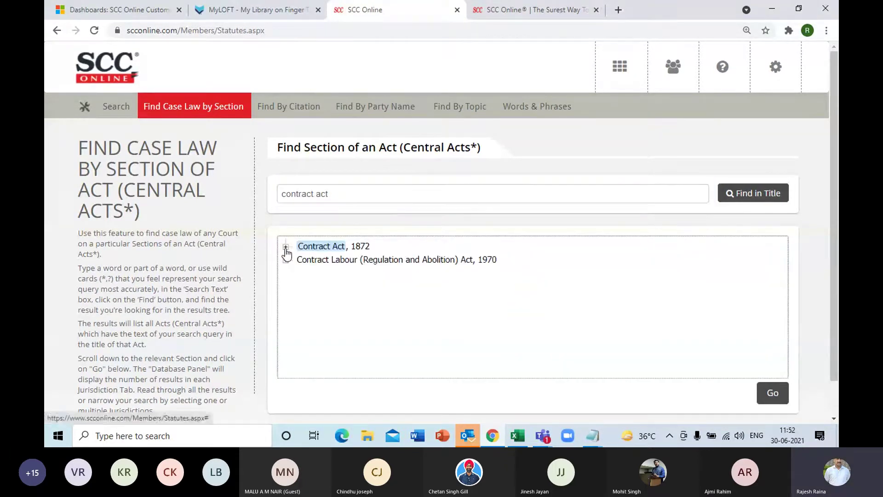
Expand the Contract Act, 1872, select Section 17 on the definition of fraud, and retrieve its case law.
left_click(285, 247)
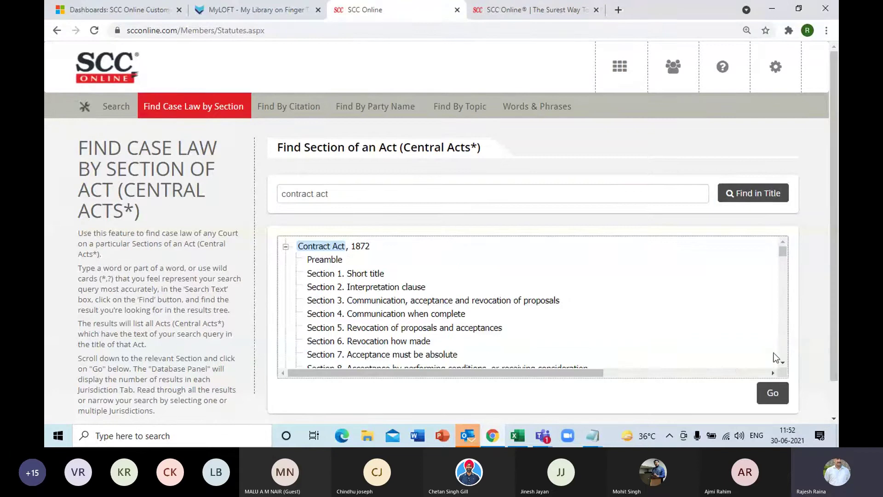
scroll(779, 358, "down", 3)
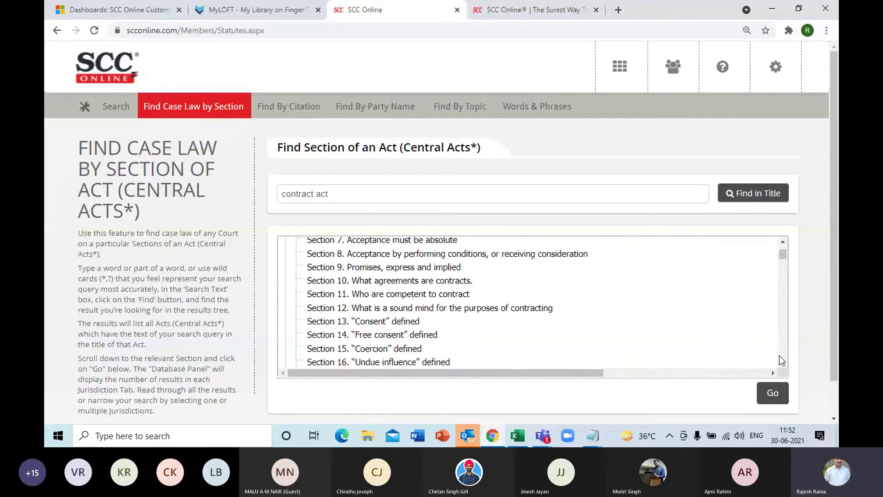
scroll(780, 355, "down", 6)
scroll(779, 259, "up", 1)
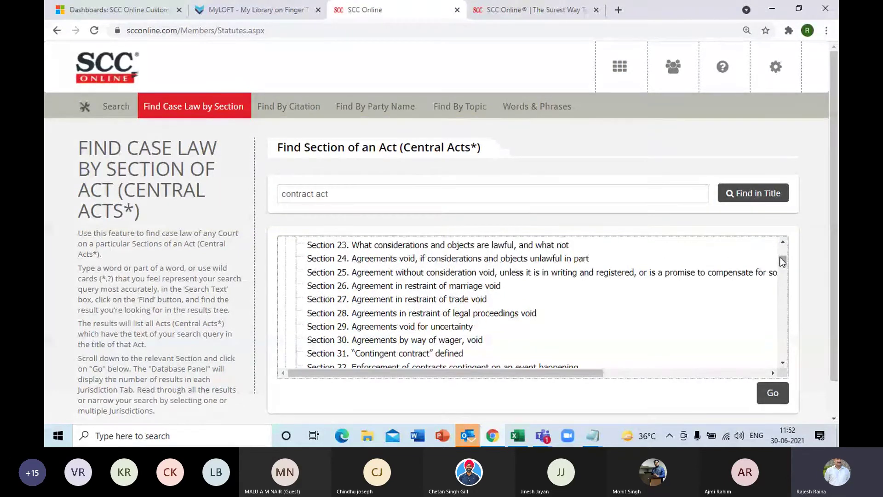
scroll(782, 244, "up", 3)
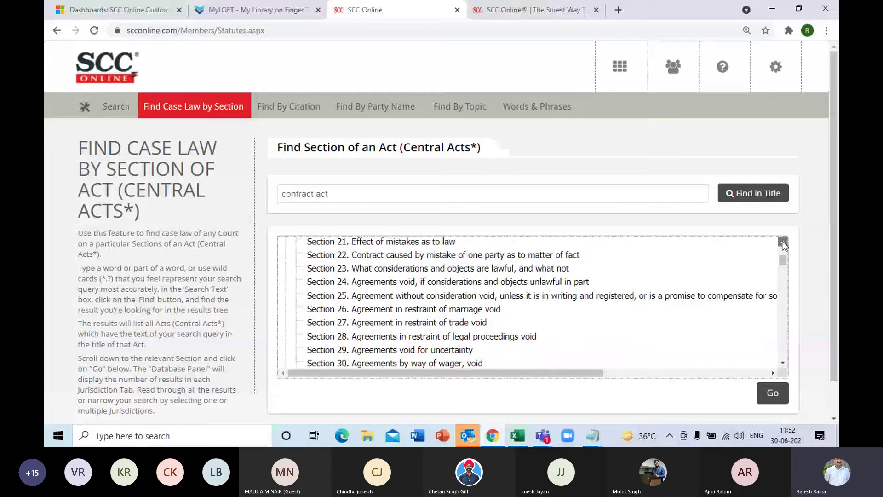
left_click(382, 267)
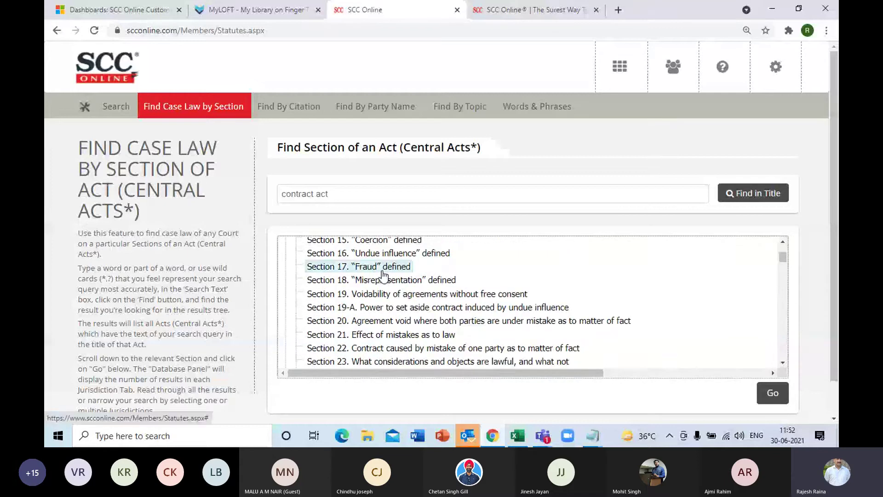
left_click(770, 393)
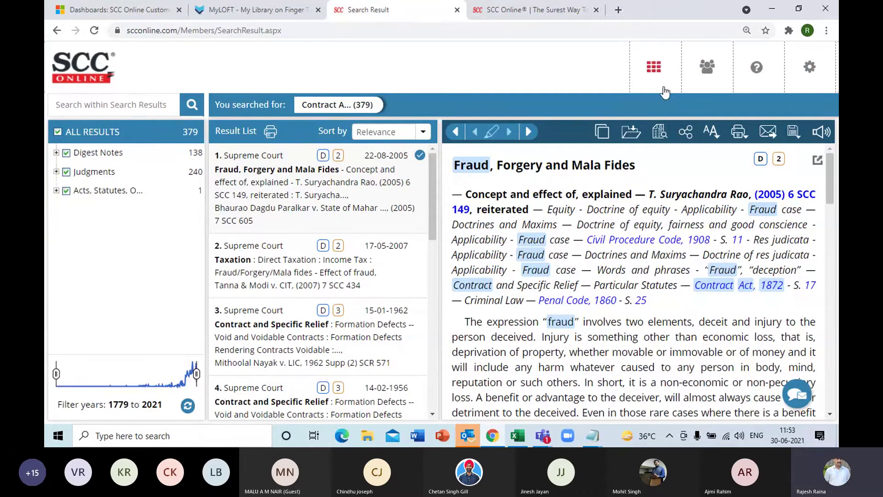
Start a Word Search for xerox photocopy photostat and pick the suggested query "(xerox OR photocopy OR photostat) NEAR (admit* OR admissib*)".
left_click(654, 69)
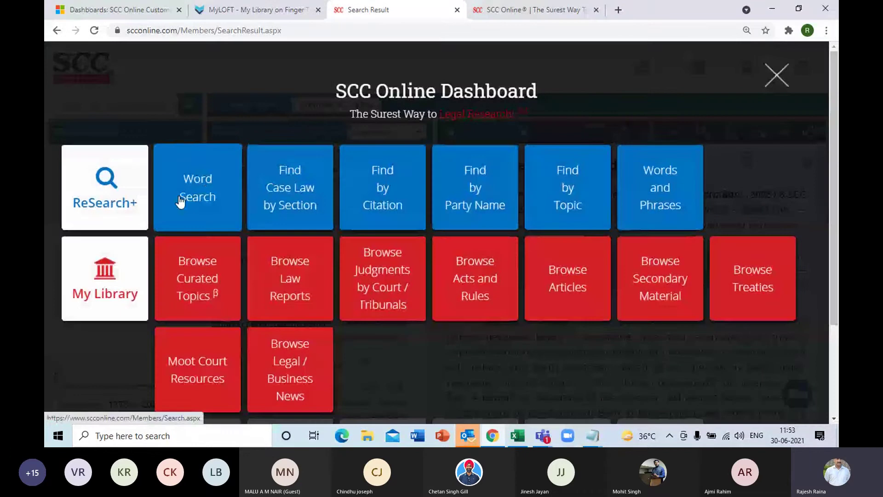
left_click(180, 201)
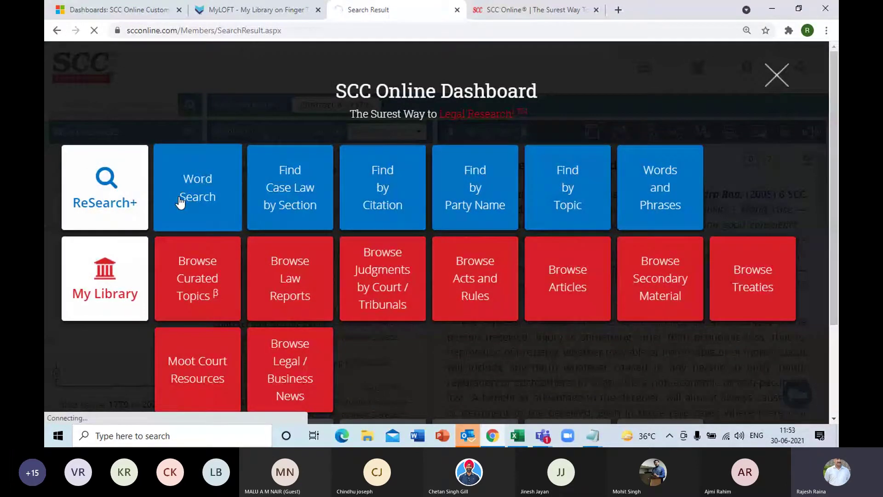
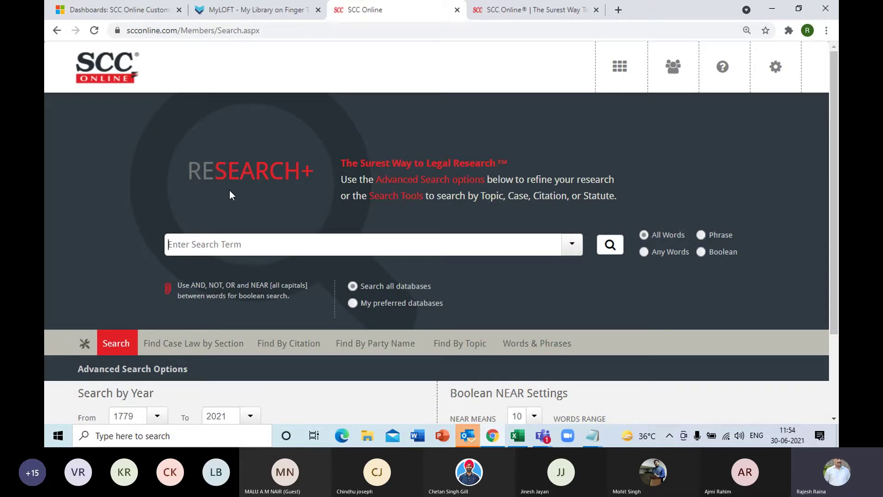
type("xer")
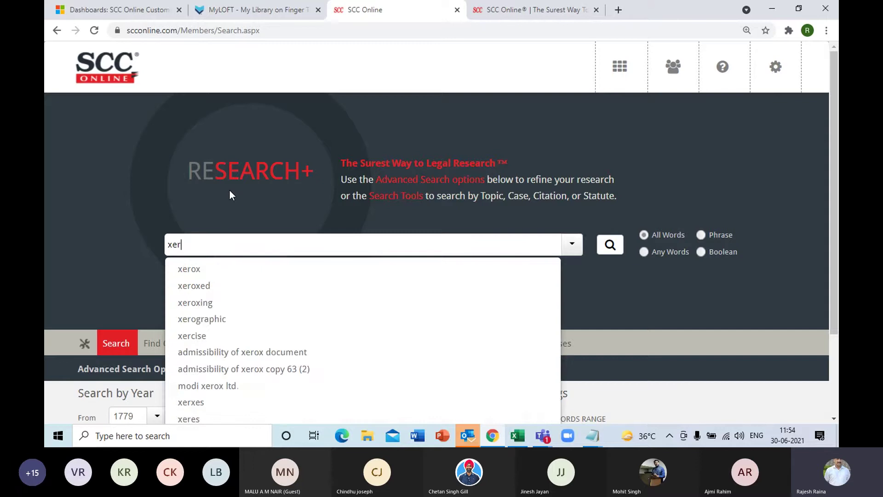
type("ox")
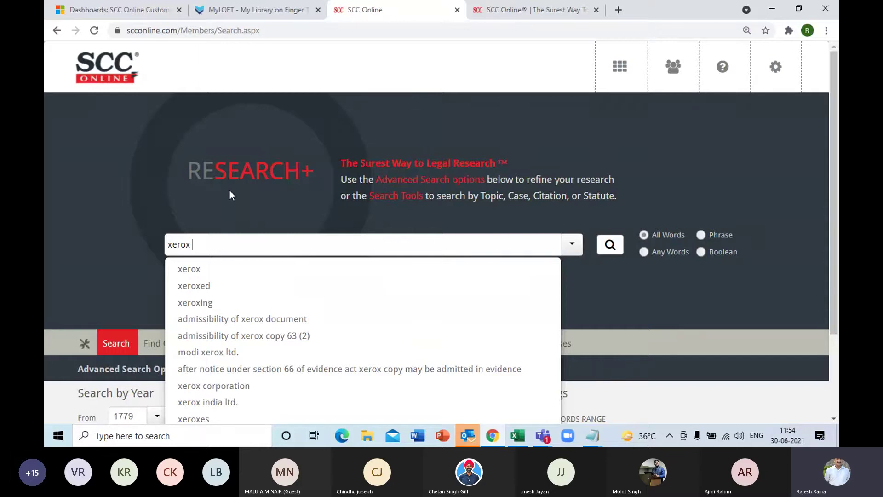
type("photo")
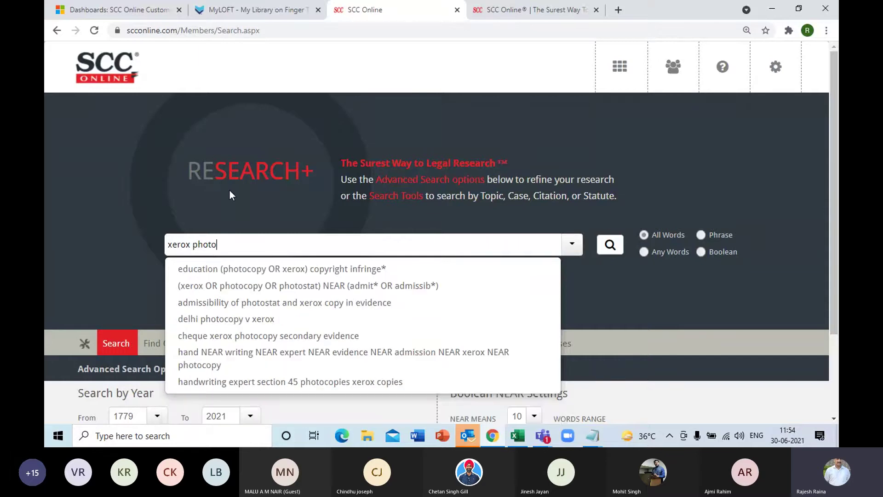
type("copy")
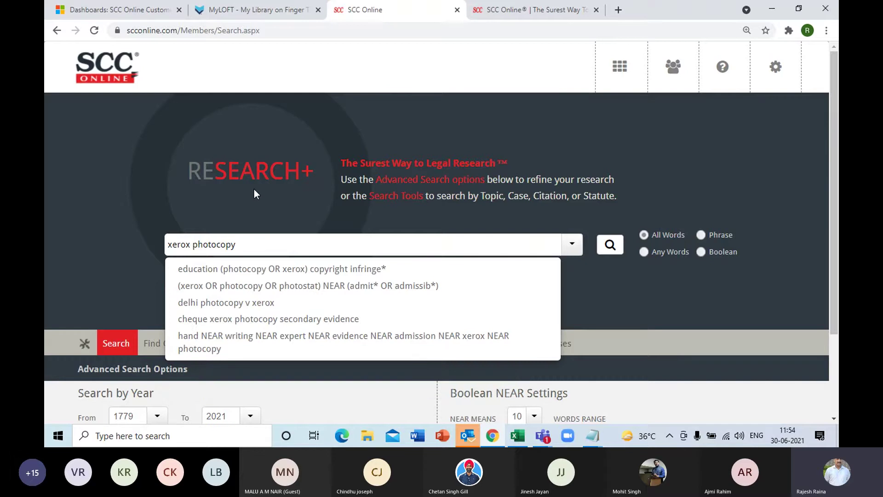
type(" photostat")
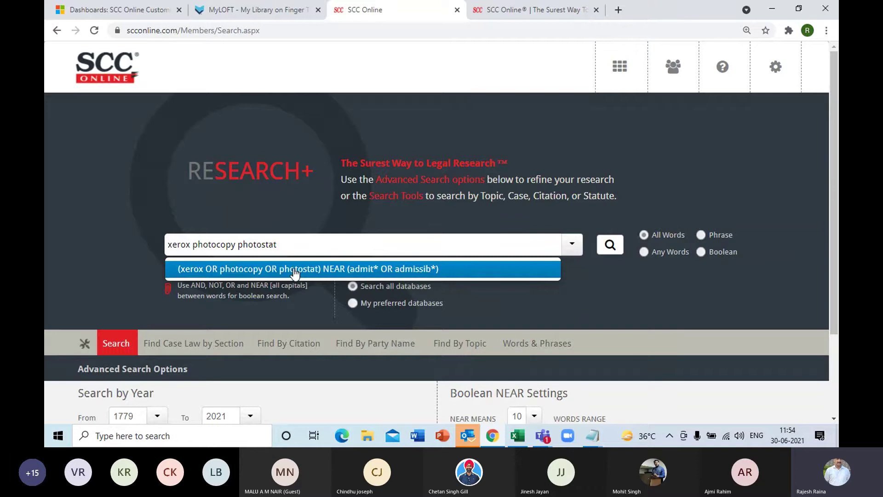
left_click(315, 269)
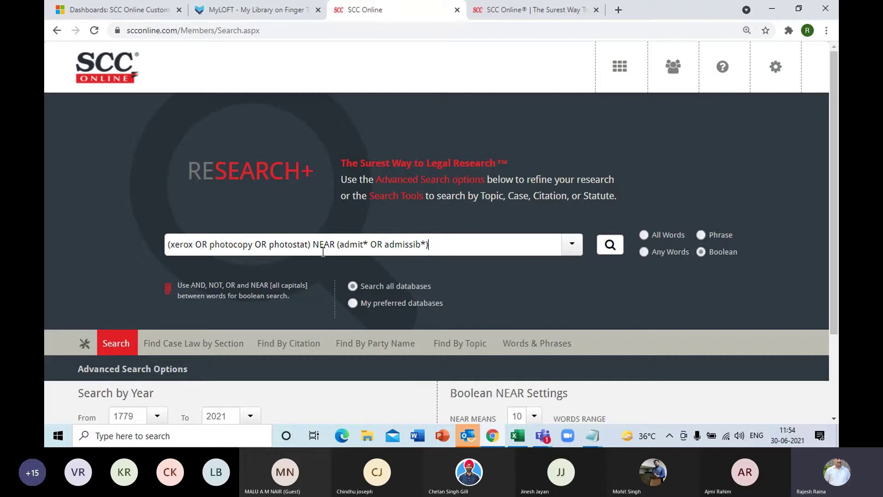
Point out the capitalised Boolean operators hint and the wildcard, OR and NEAR parts of the query.
left_click_drag(210, 288, 301, 287)
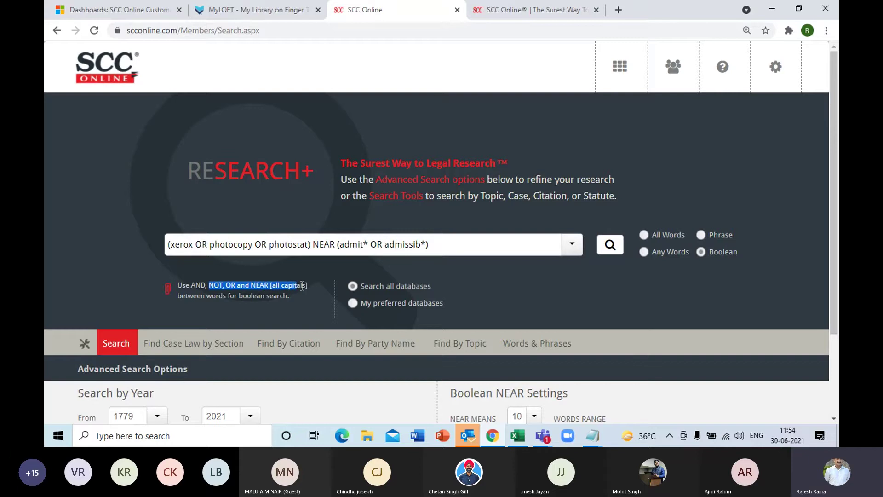
left_click(312, 286)
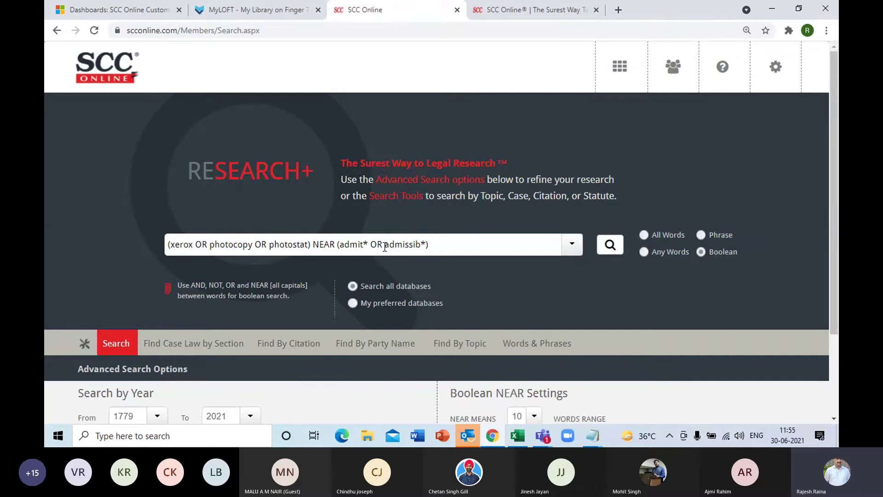
left_click_drag(384, 245, 420, 248)
left_click(420, 250)
left_click(366, 245)
left_click_drag(268, 248, 330, 249)
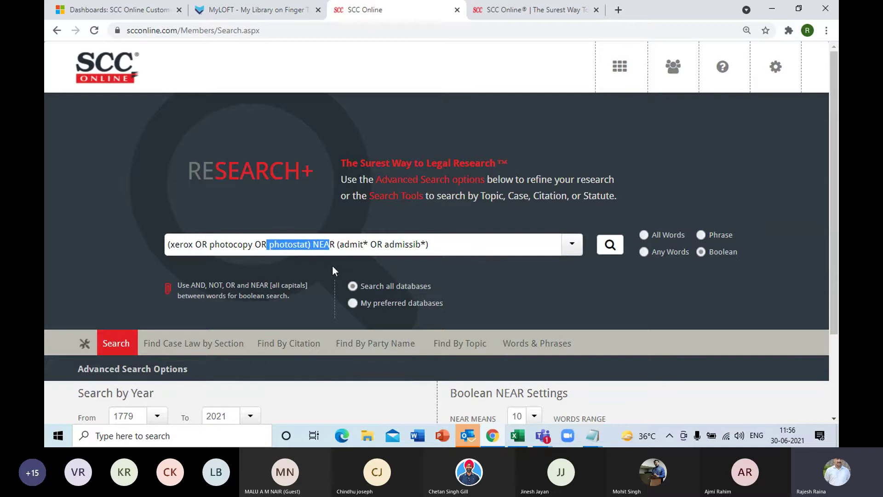
left_click(401, 252)
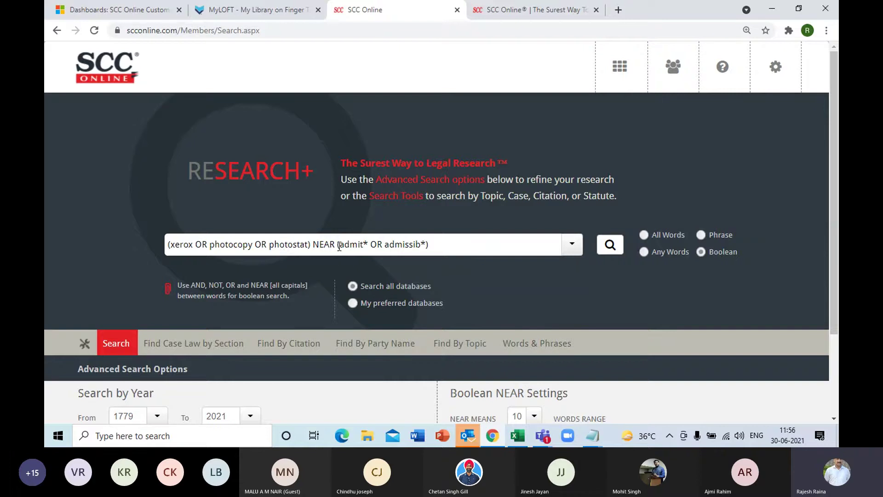
Show the Boolean NEAR settings, run the xerox/photocopy query, and open the Madras HC result on Evidence Act, 1872, S. 65.
left_click_drag(833, 257, 833, 343)
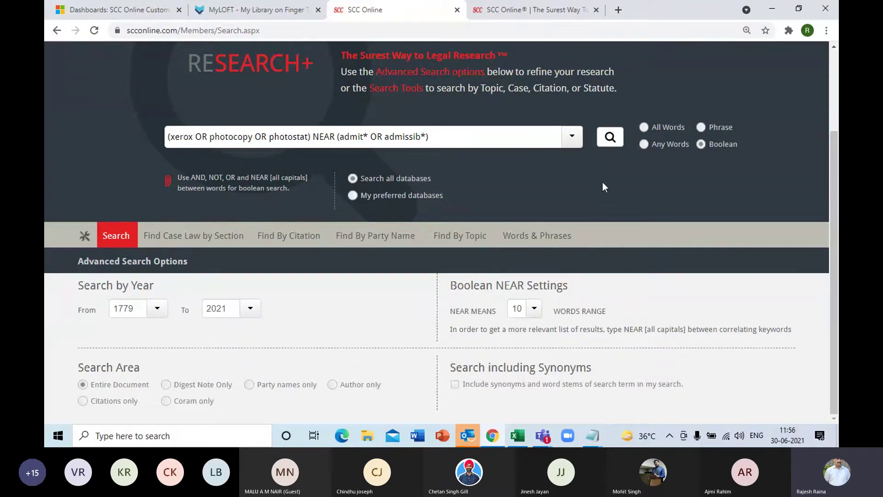
left_click(610, 141)
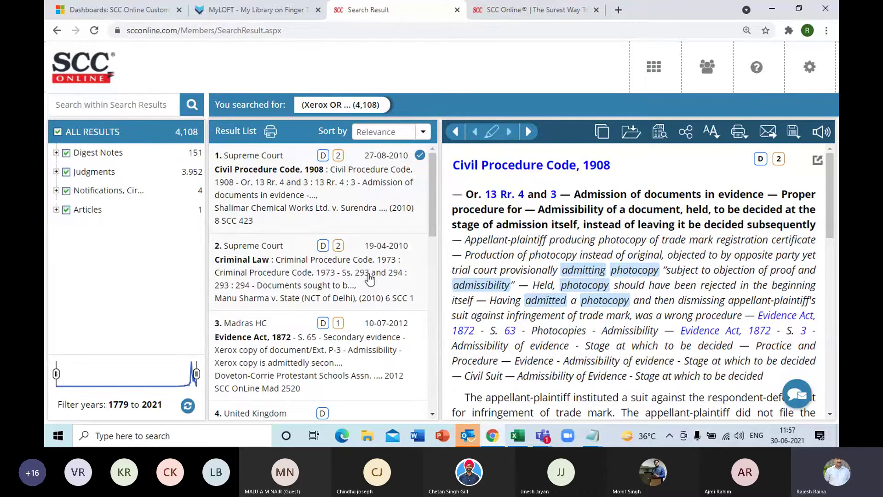
left_click(352, 349)
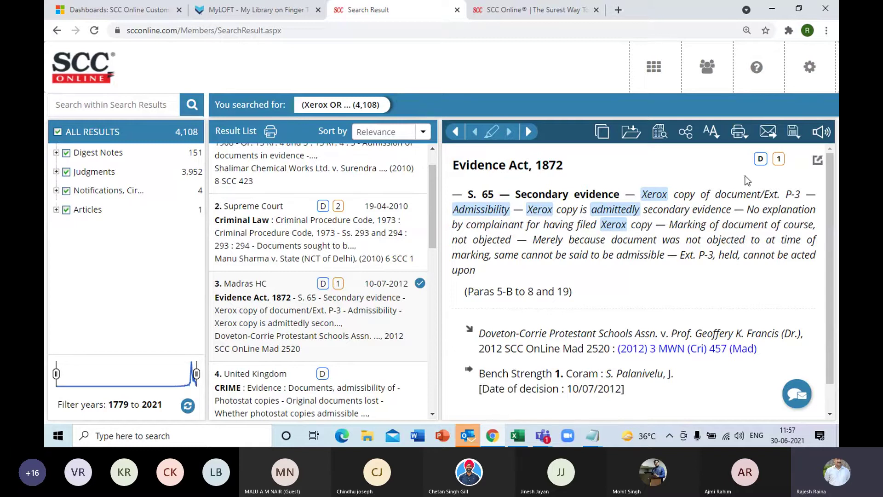
Start a new Word Search and enter the Boolean query "compensation NOT medical".
left_click(651, 71)
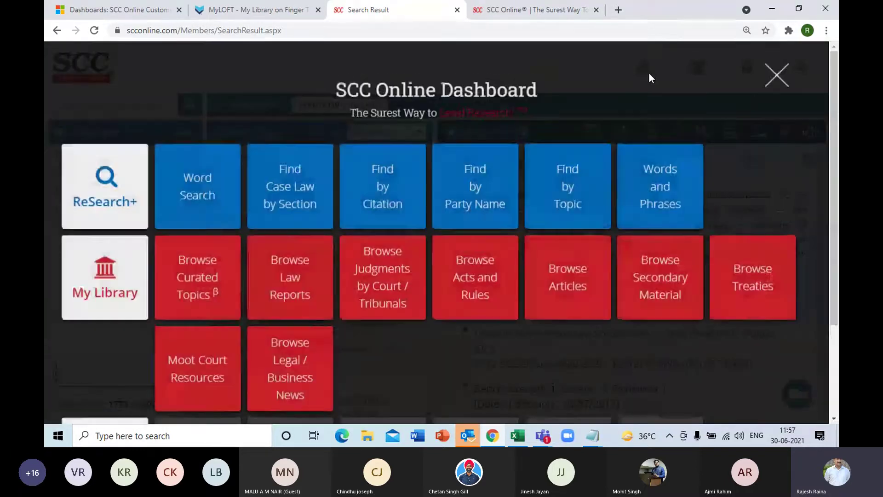
left_click(220, 203)
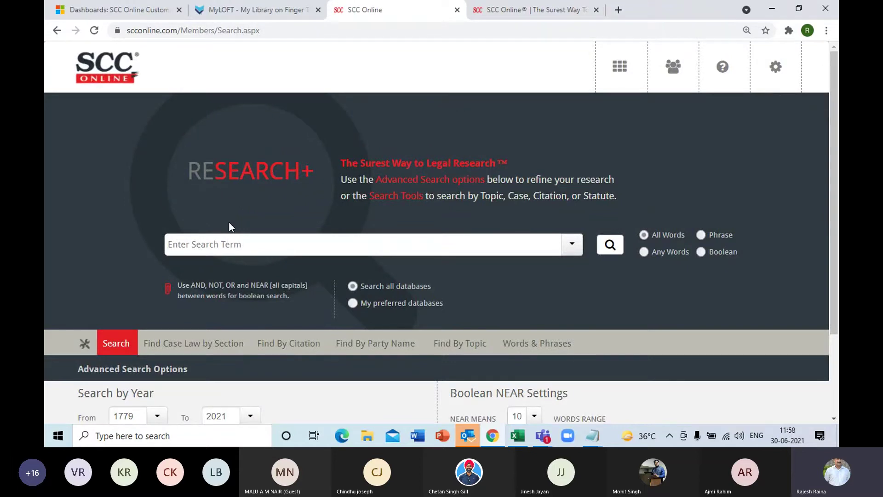
left_click(223, 246)
type("compensatio")
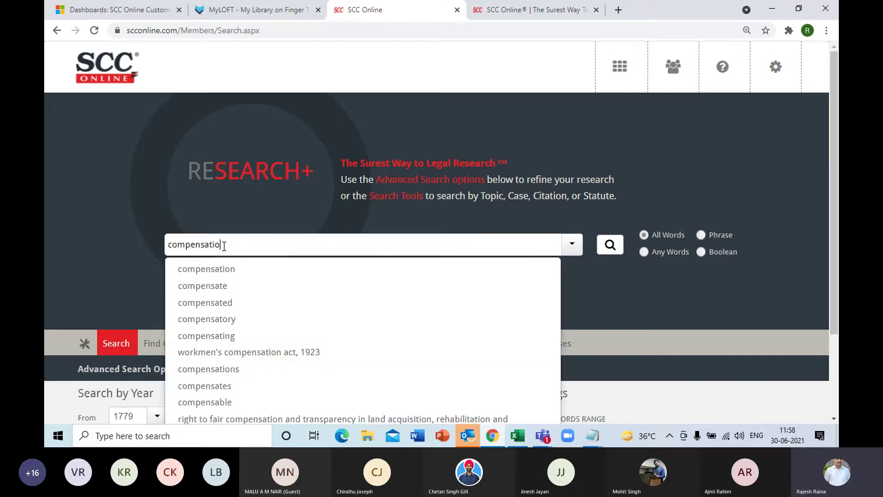
type("n")
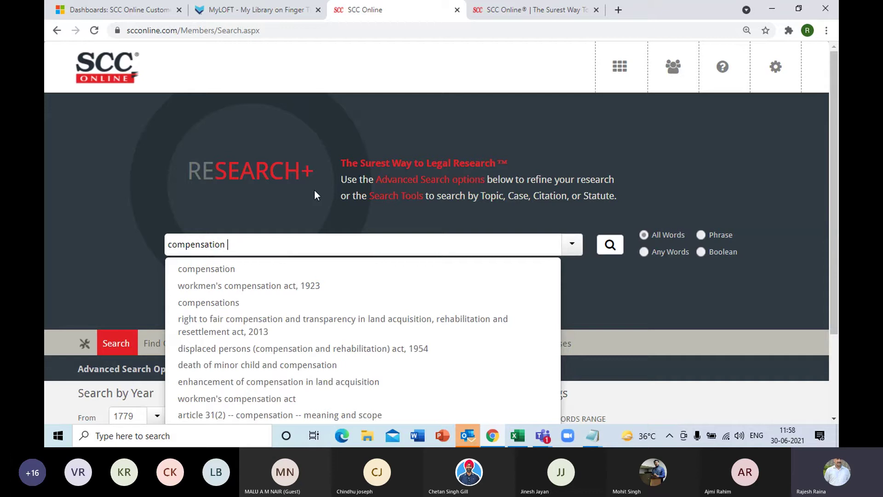
type(" NO")
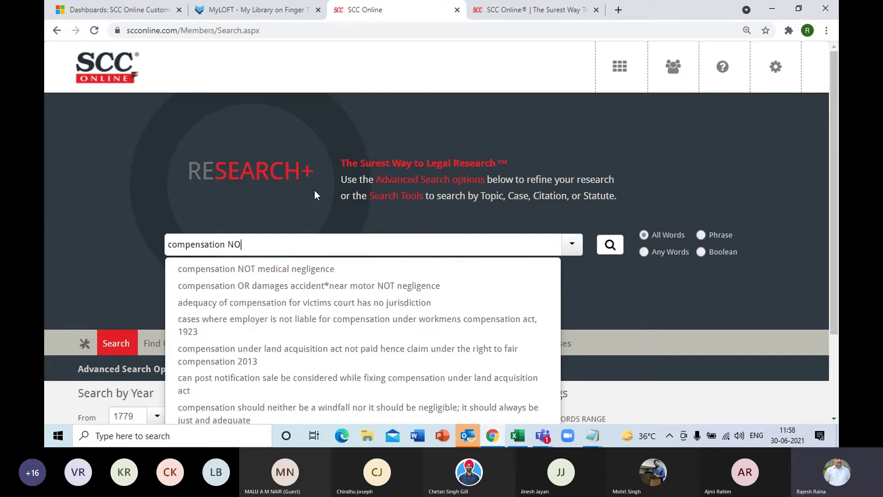
type("T me")
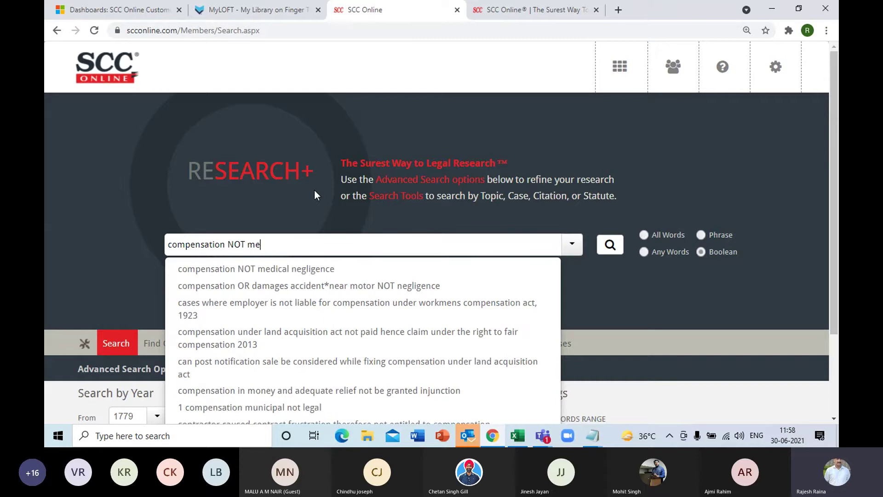
type("dical")
key("Escape")
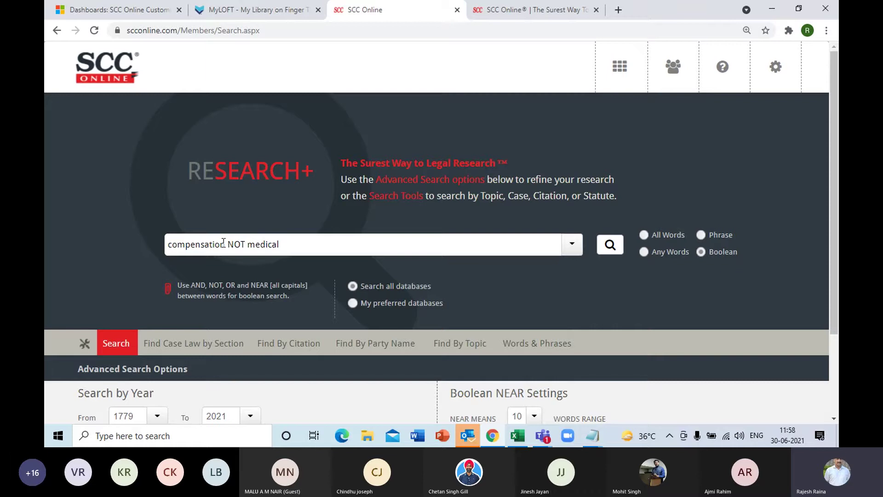
Extend the Boolean query to "compensation NOT medical NOT motor NOT land".
left_click(309, 247)
type("NO")
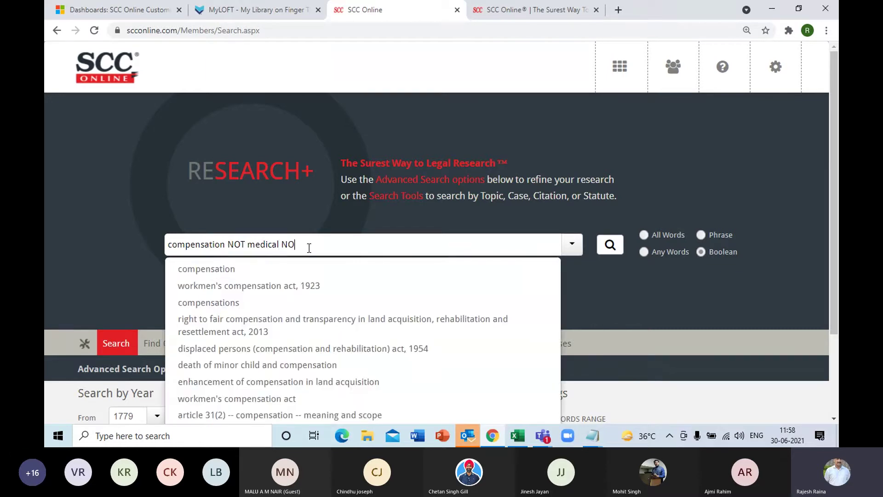
type("T mo")
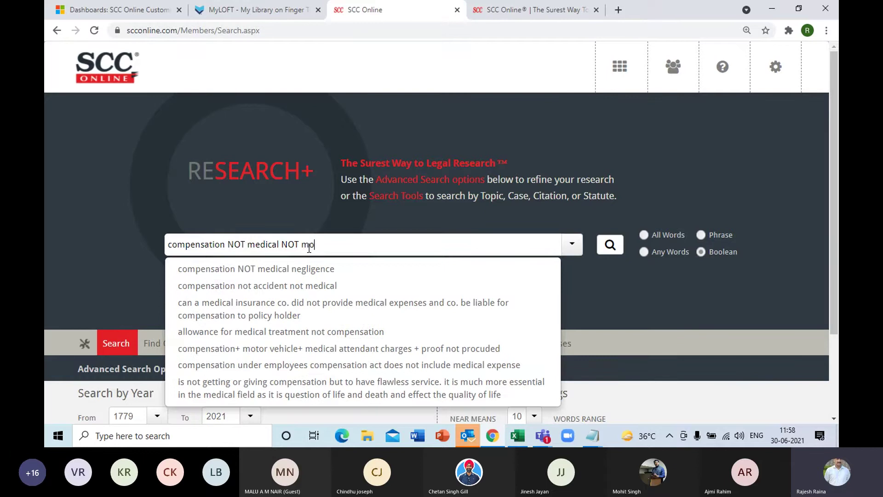
type("tor NO")
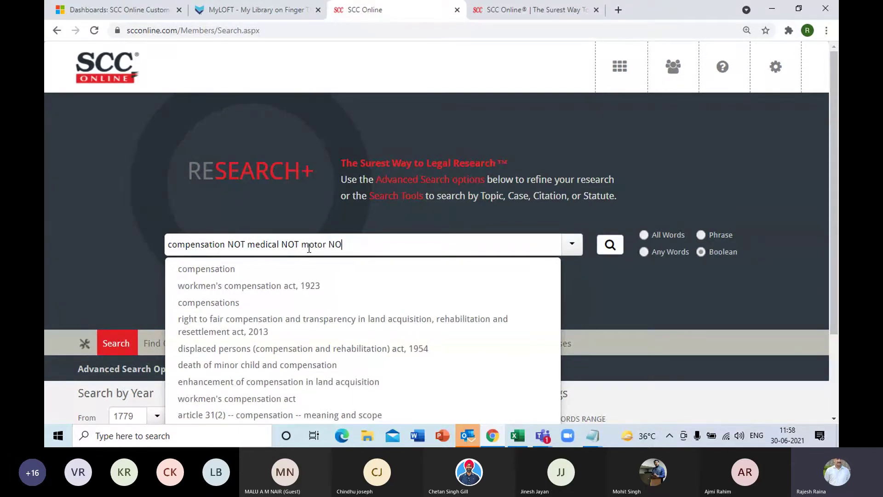
type("T land")
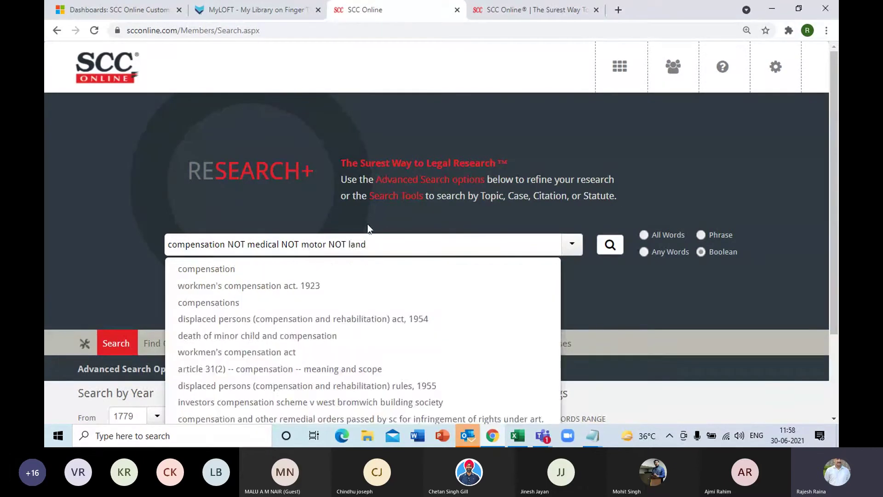
key("Escape")
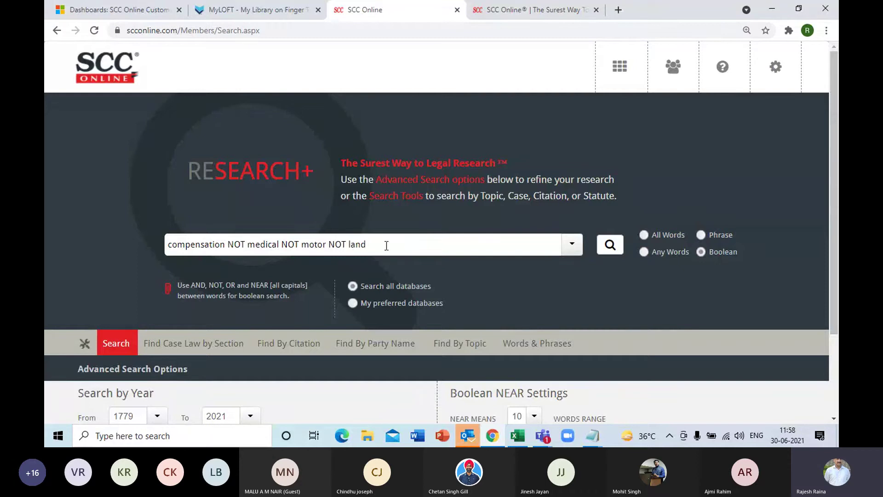
Rewrite the query as "compensation NOT (medical OR motor OR land)" and run the Boolean search.
left_click(248, 244)
type("(")
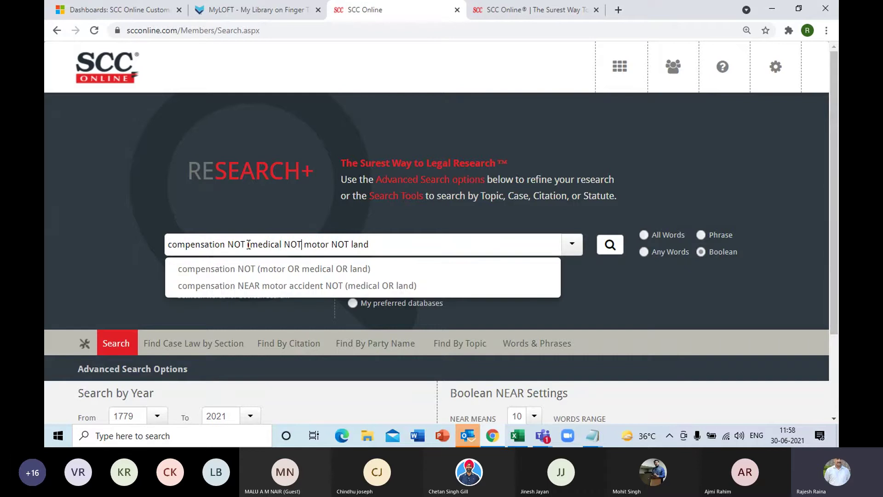
key("BackSpace")
key("BackSpace")
key("BackSpace")
type("OR")
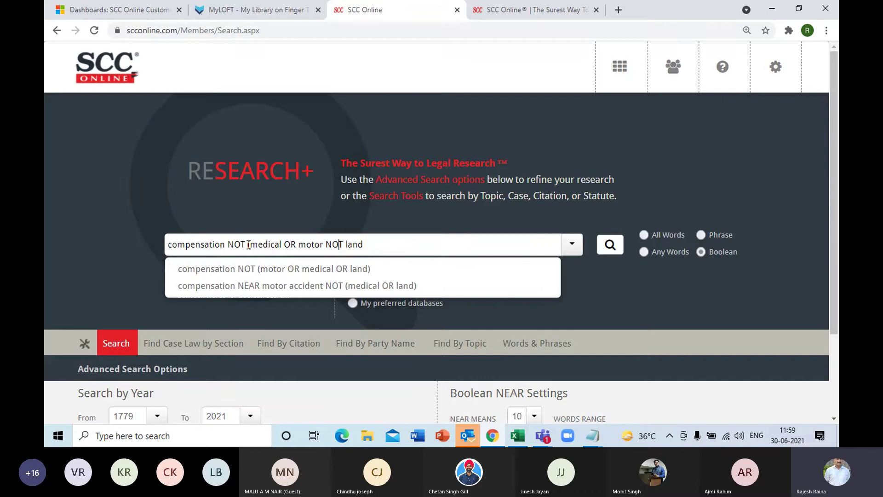
key("BackSpace")
key("BackSpace")
key("BackSpace")
type("OR")
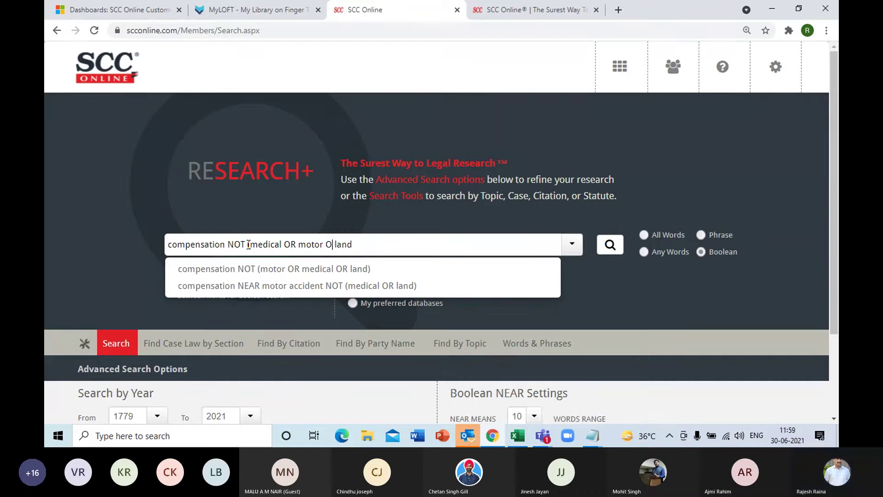
key("Right")
key("Right")
key("Right")
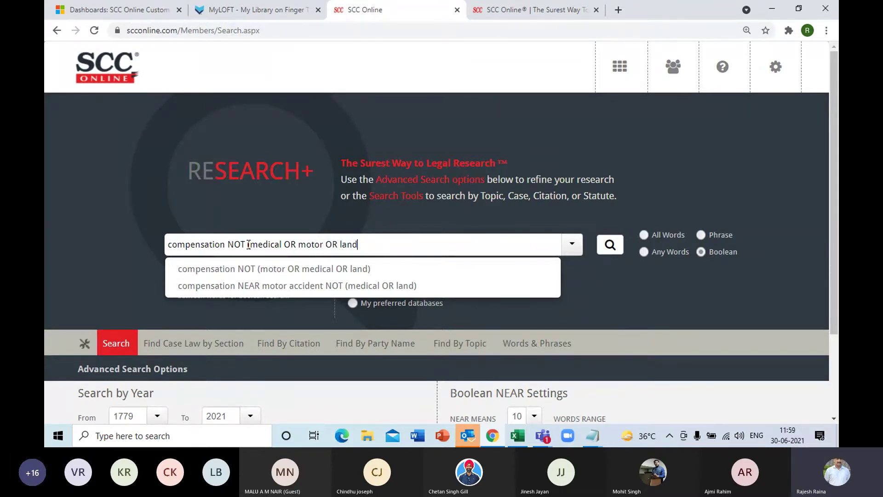
type(")")
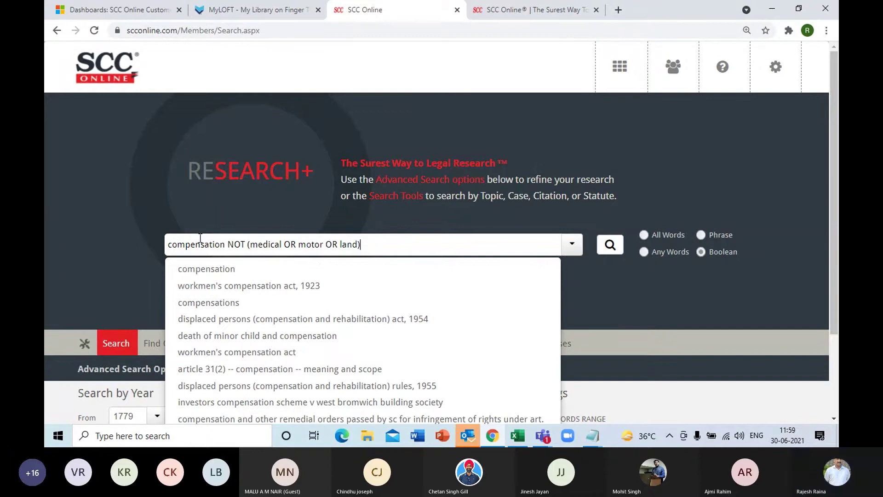
left_click(298, 212)
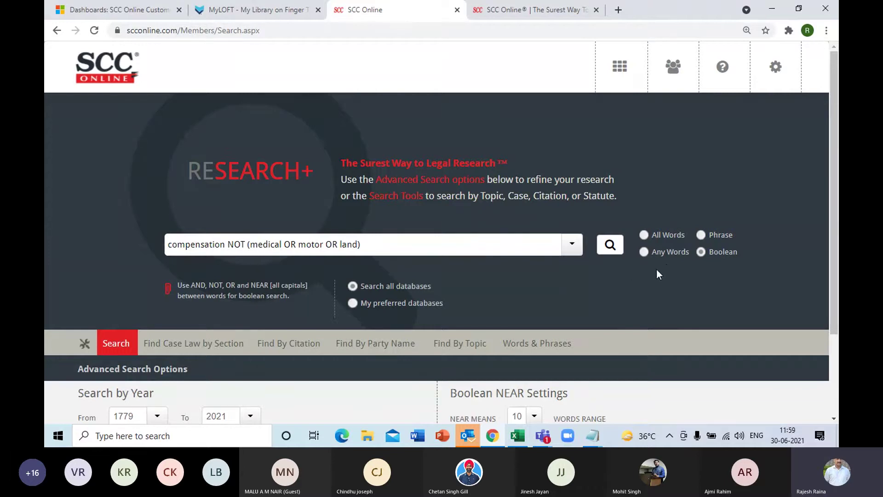
left_click(612, 247)
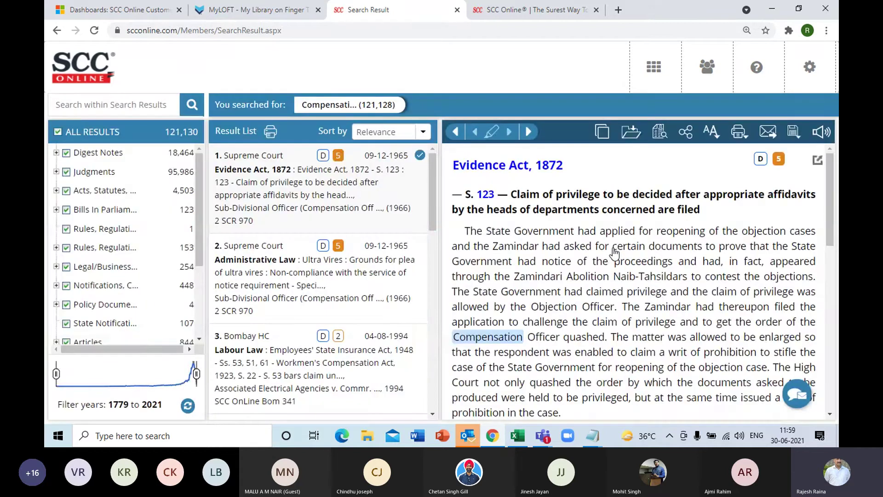
Search within the results for "medical" to check the exclusion, and remove that added search term.
left_click(154, 105)
type("medical")
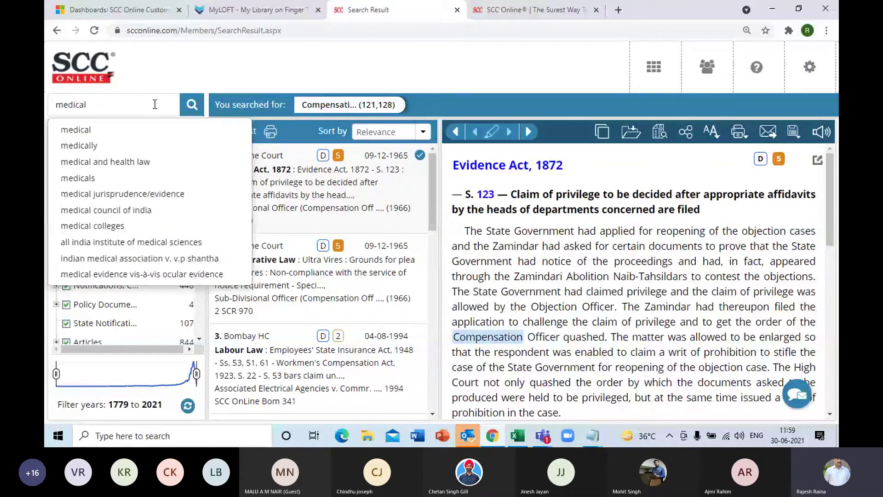
key("Return")
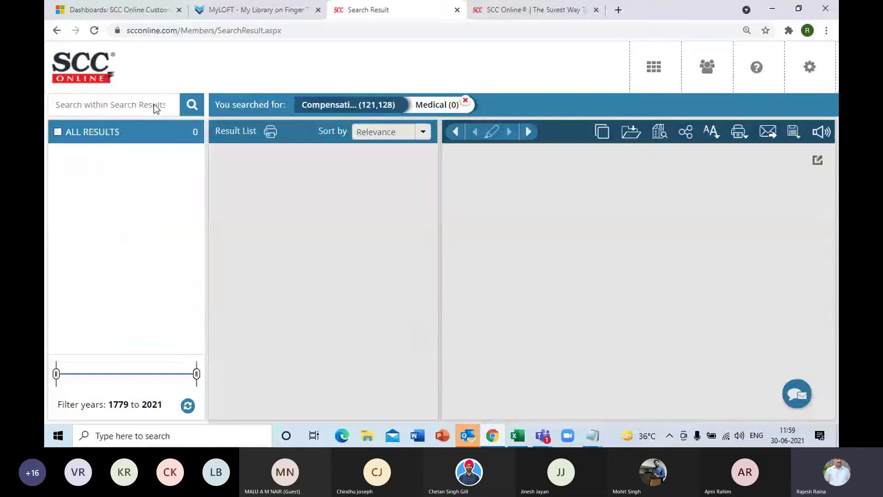
left_click(465, 102)
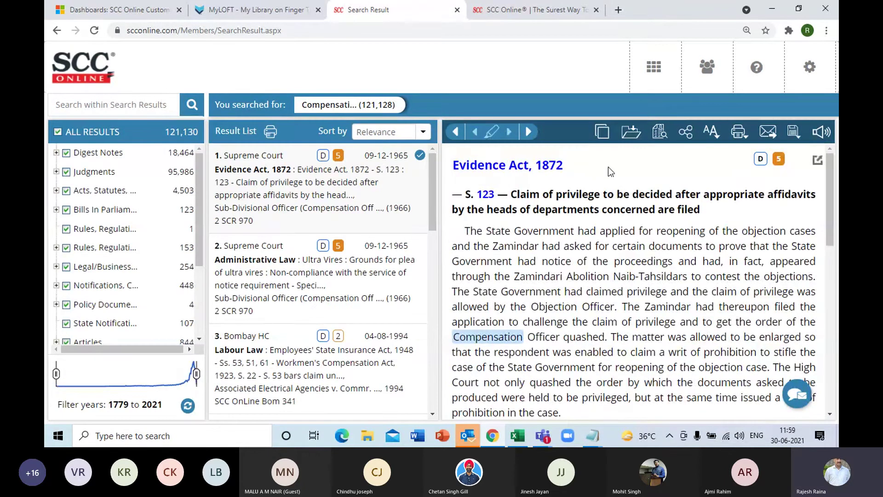
Limit the results to Supreme Court judgments and open the second one, cited as (2017) 15 SCC 579.
left_click(56, 171)
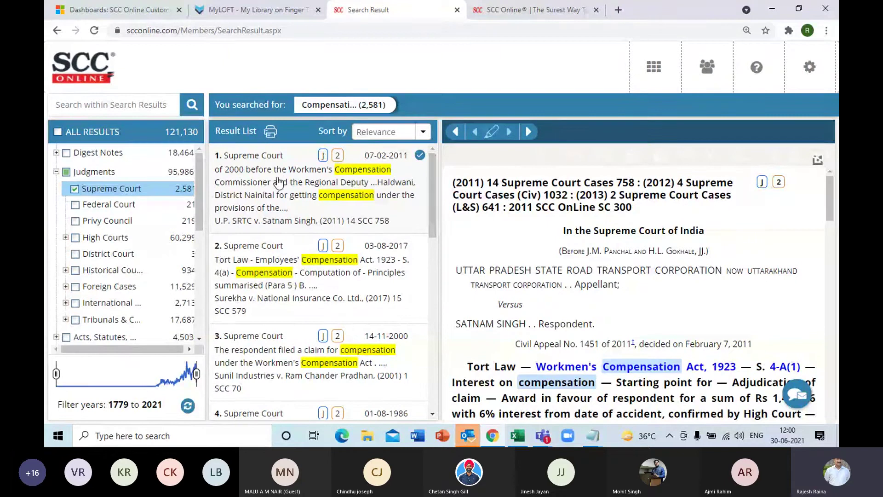
left_click(306, 266)
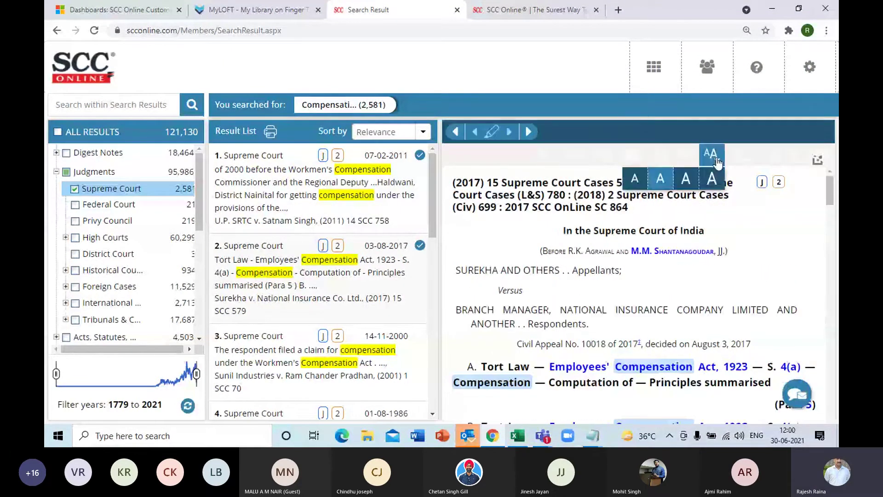
Generate the TruePrint PDF of (2017) 15 SCC 579 for pages 579 to 581 and view it in a maximised window.
mouse_move(827, 158)
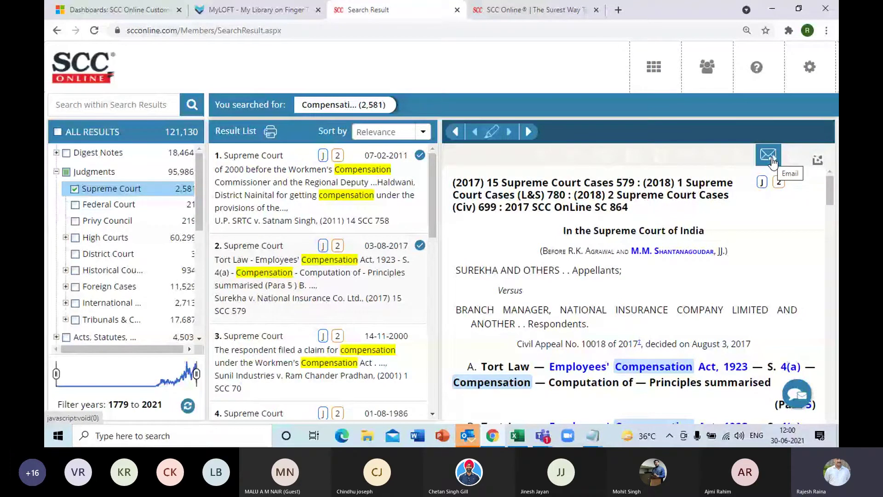
mouse_move(739, 157)
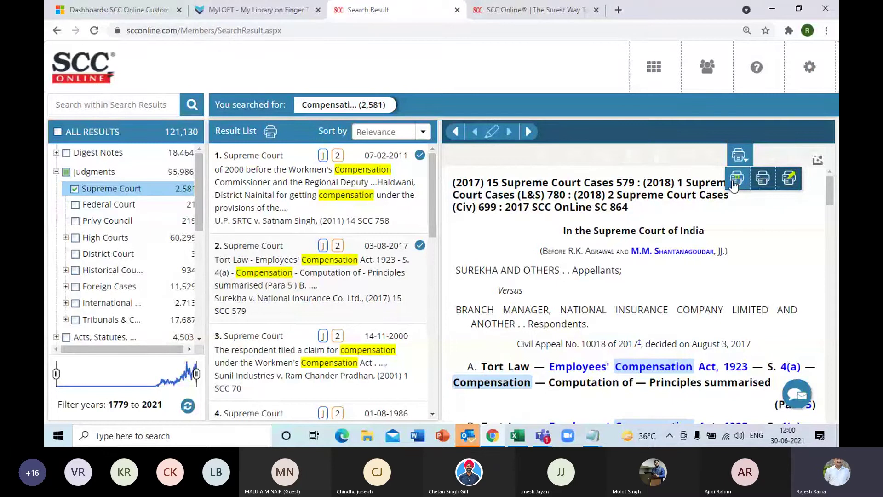
left_click(737, 179)
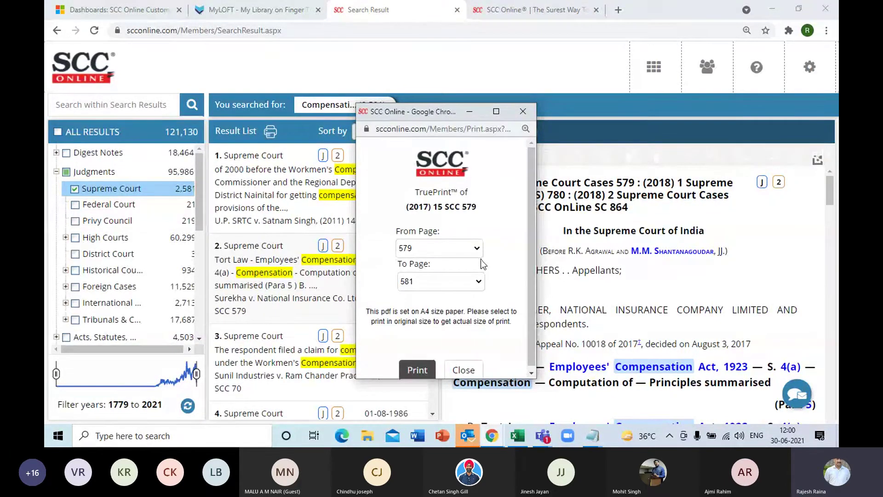
left_click(413, 372)
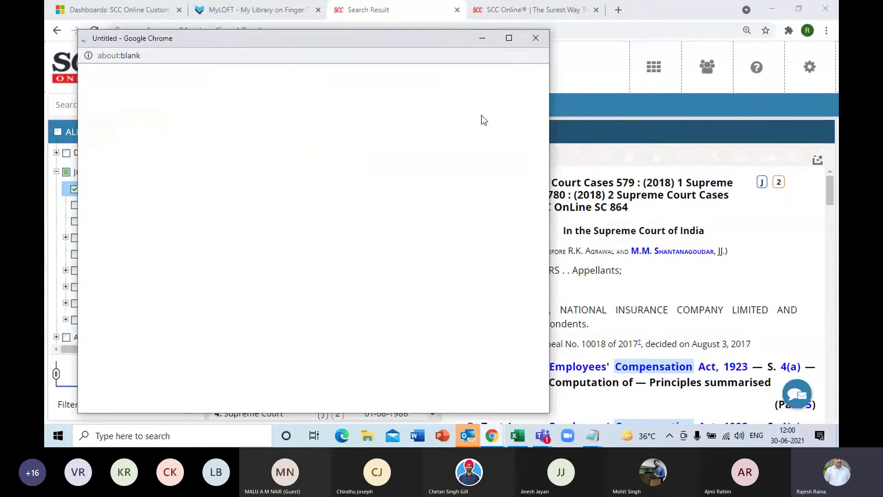
left_click(509, 38)
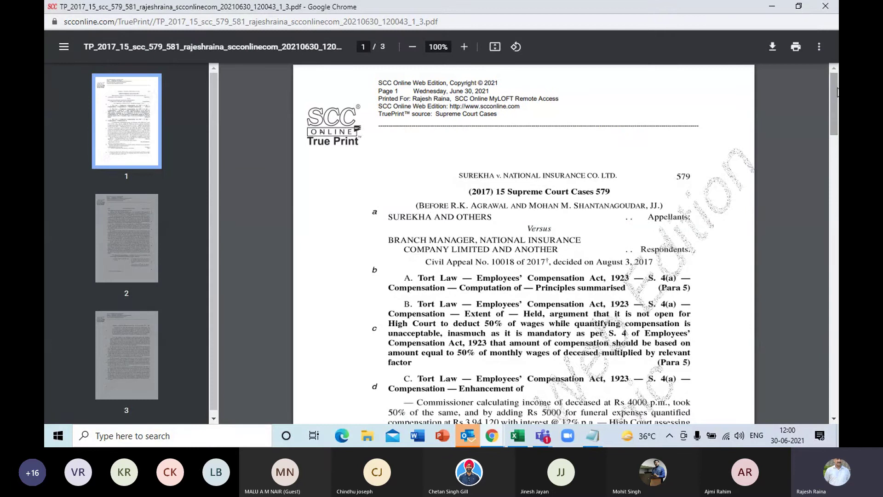
mouse_move(838, 92)
left_mouse_down()
mouse_move(829, 370)
mouse_move(833, 79)
left_mouse_up()
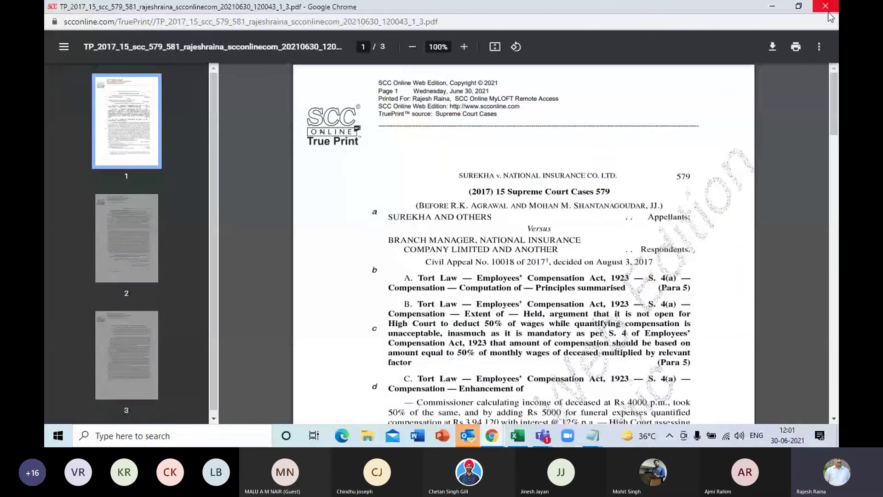
Close the judgment's PDF print view and the TruePrint page-range dialog to return to the search results.
left_click(828, 12)
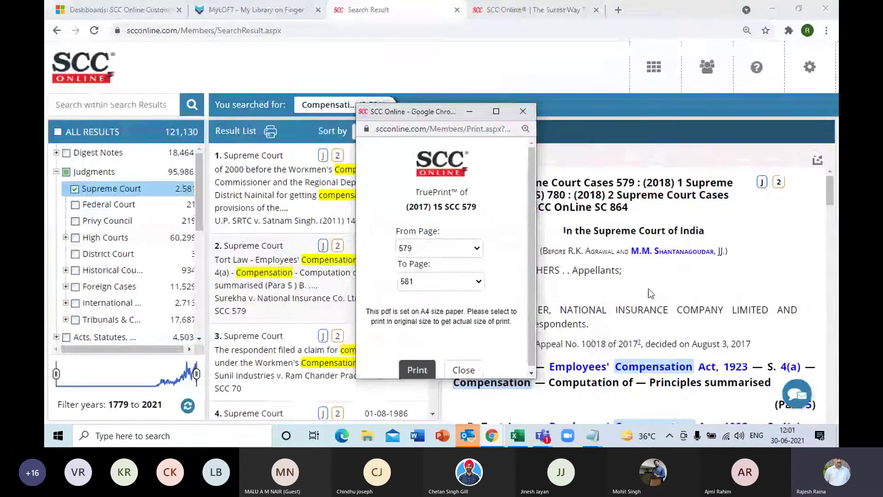
left_click(522, 112)
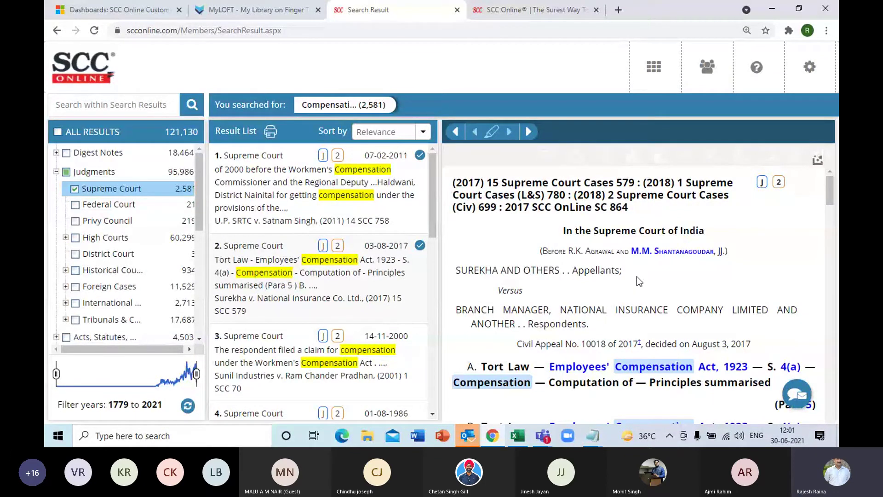
left_click(735, 157)
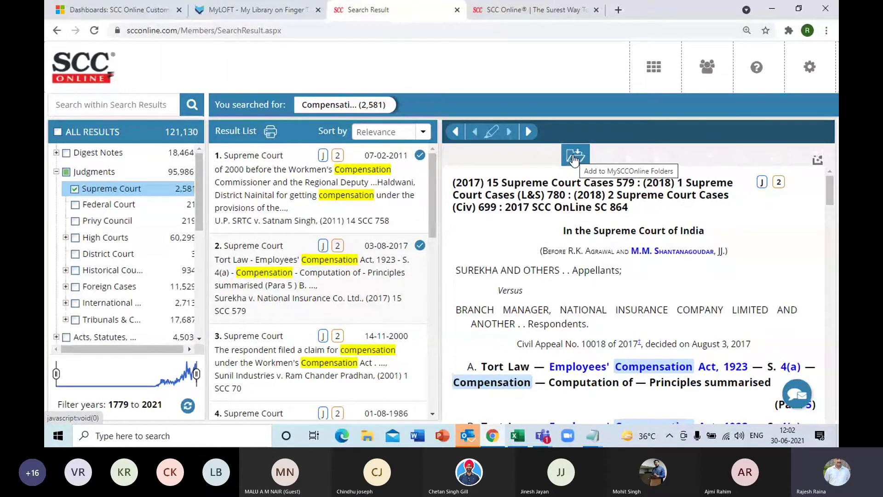
Start adding the (2017) 15 SCC 579 judgment to a folder, creating a new folder named "Central University Ernakulam" under My Folder.
left_click(574, 157)
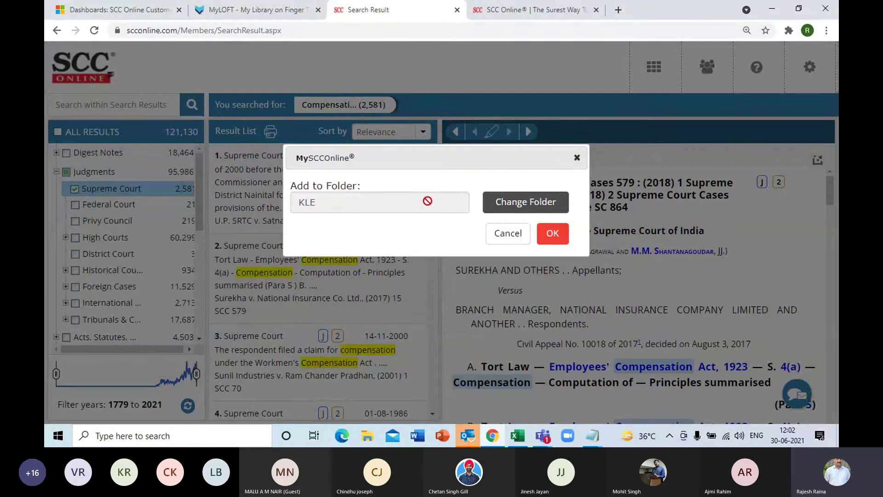
left_click(544, 207)
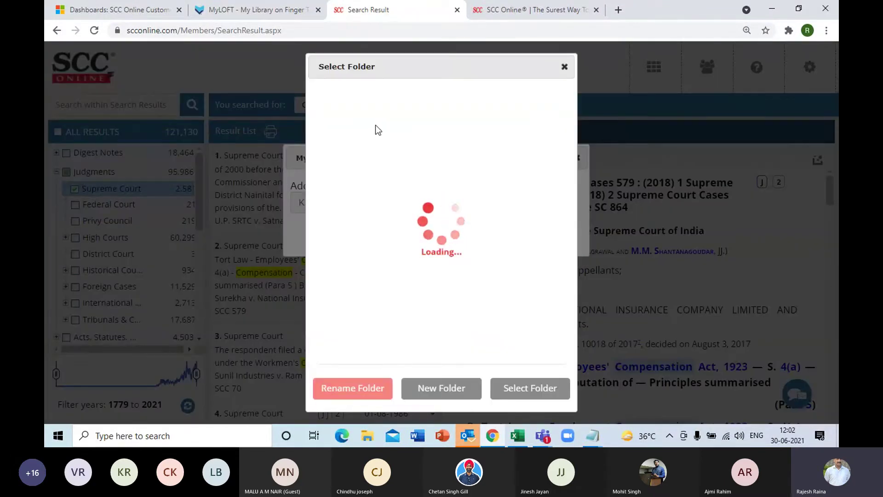
left_click(355, 120)
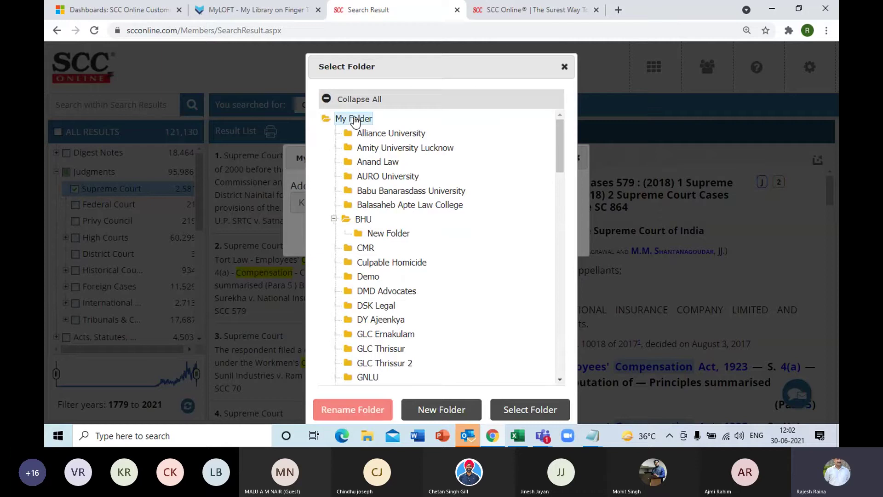
left_click(444, 409)
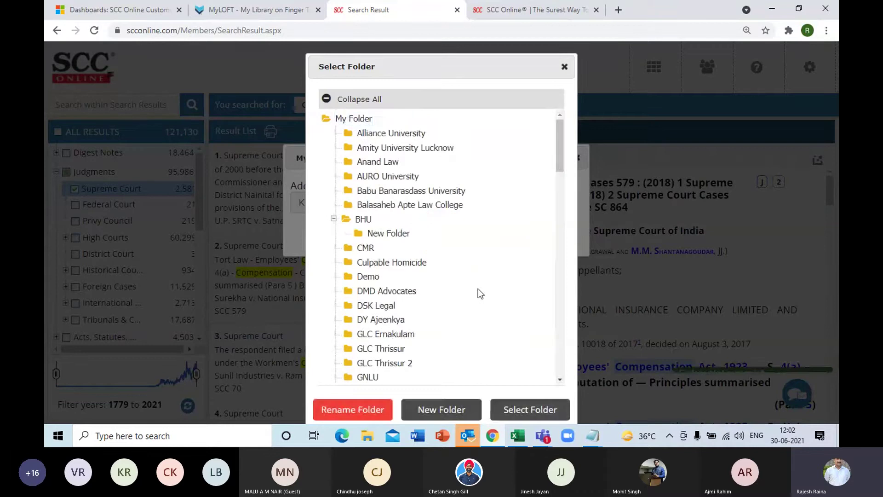
type("C")
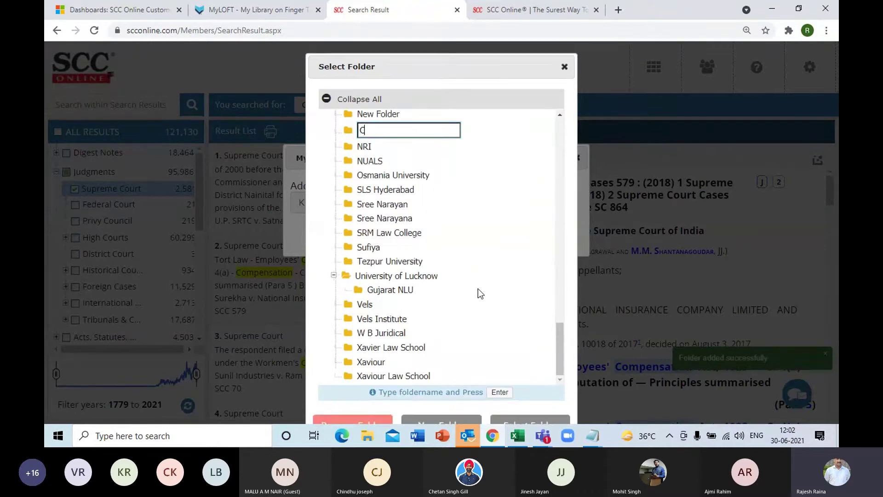
type("entraul ")
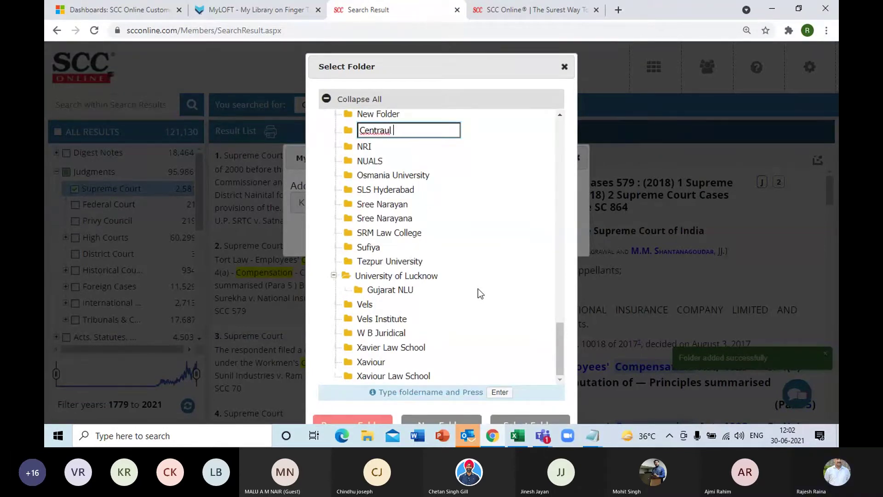
type("University")
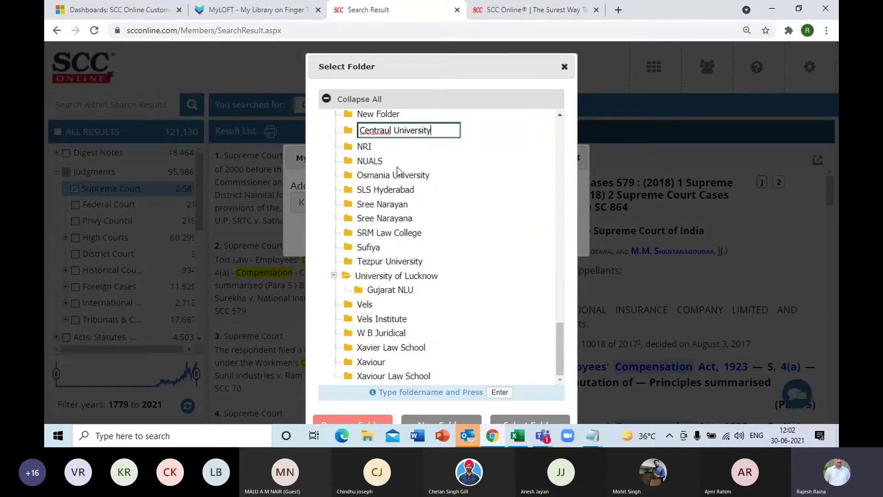
left_click(389, 128)
key("BackSpace")
type("Ernakulam")
key("Return")
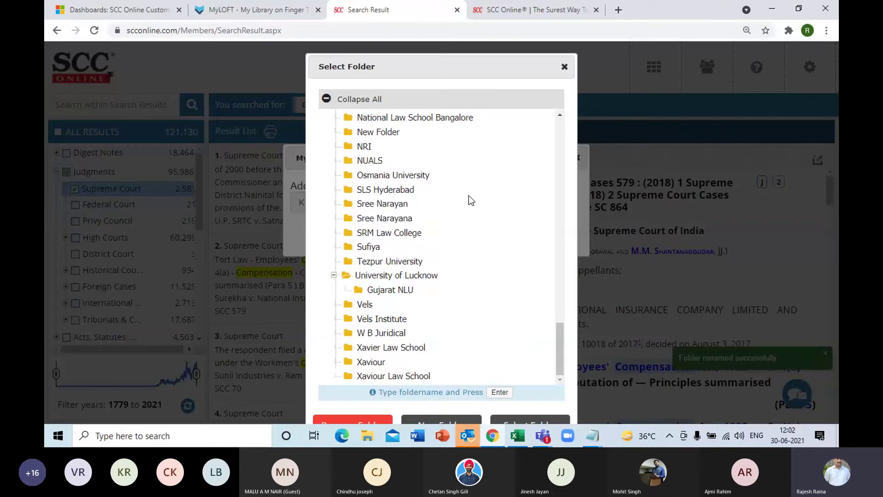
Select the Central University Ernakulam folder as the destination and save the Supreme Court judgment in it.
left_click(514, 422)
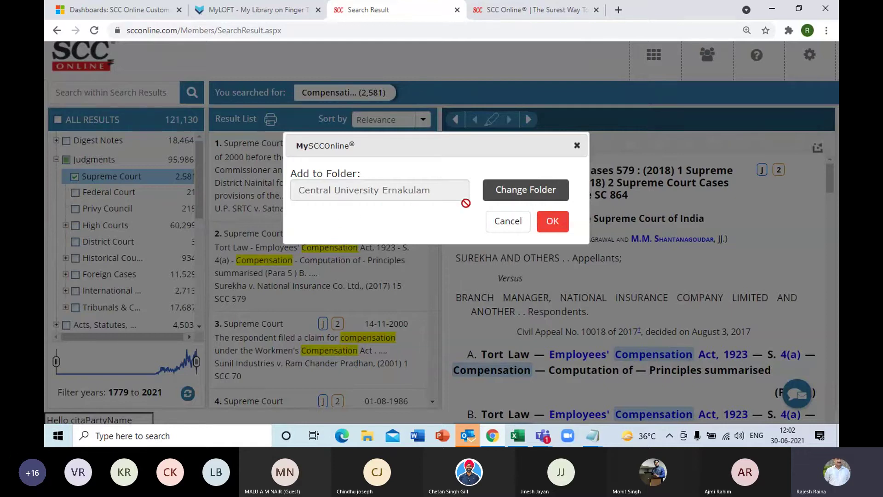
left_click(552, 222)
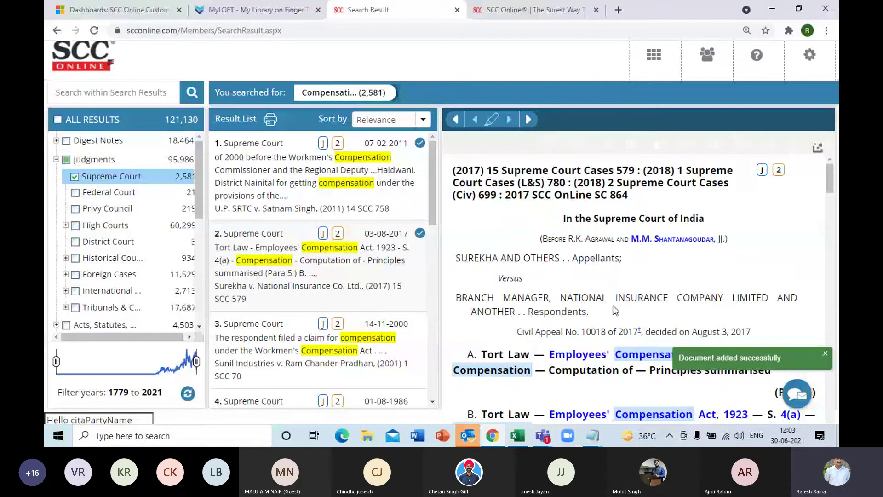
left_click(762, 363)
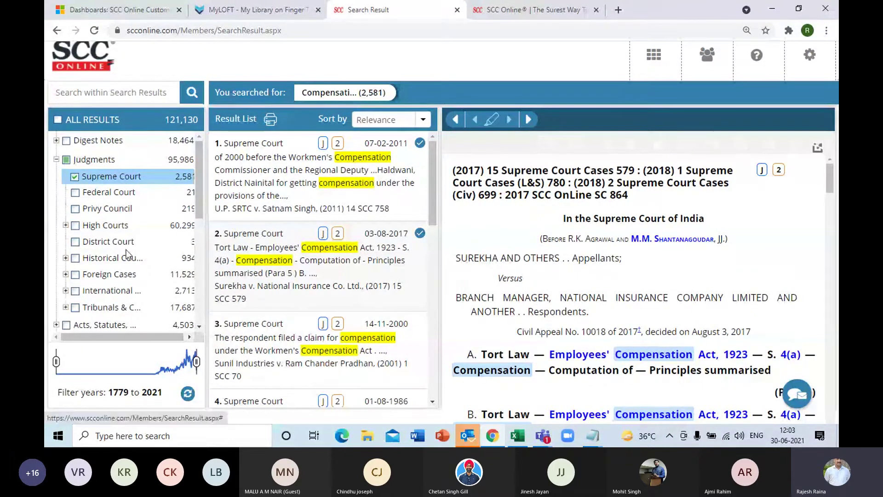
Filter the results to only Allahabad High Court judgments and add the first one to the Central University Ernakulam folder.
left_click(65, 226)
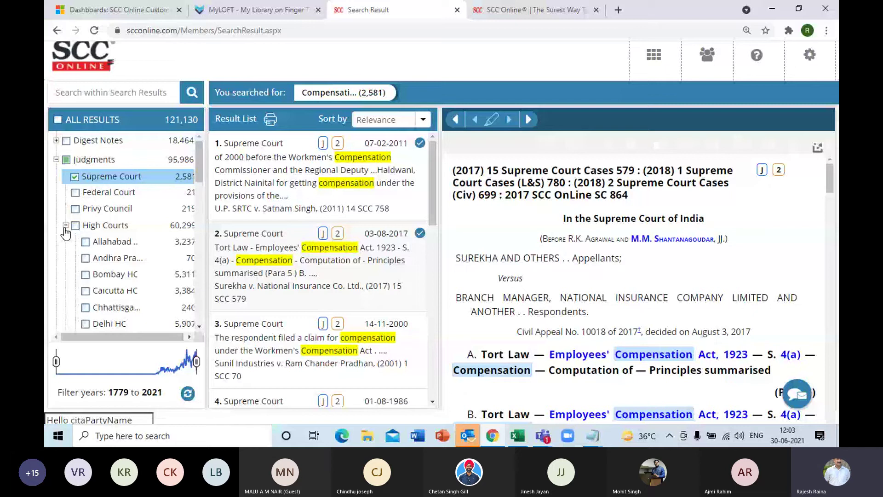
left_click(152, 242)
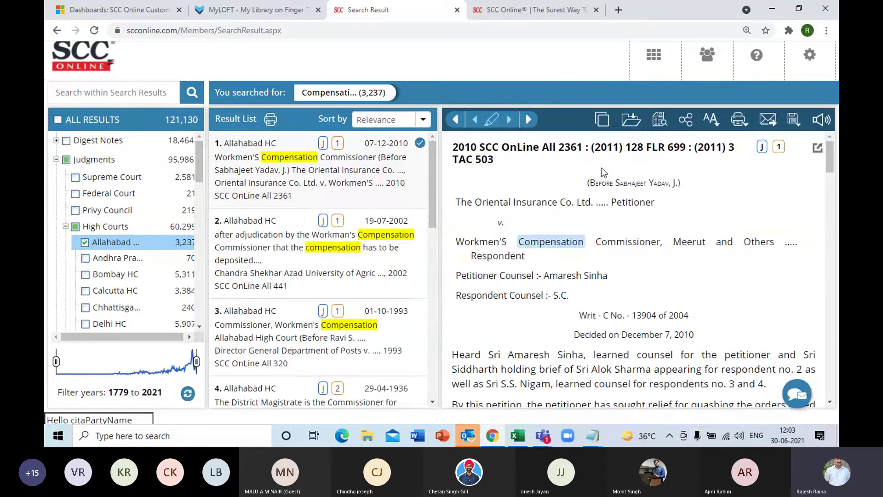
left_click(633, 126)
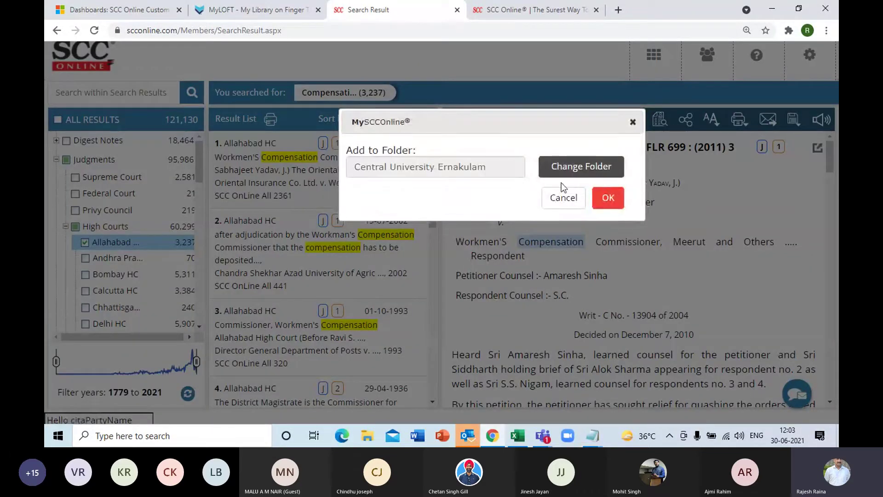
left_click(608, 198)
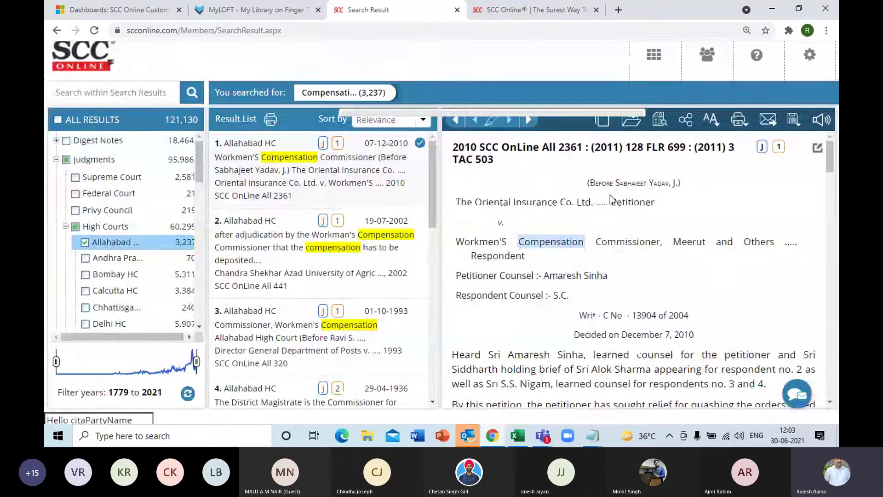
Filter the results to only Aligarh Law Journal articles and add the first article to the Central University Ernakulam folder.
left_click(66, 226)
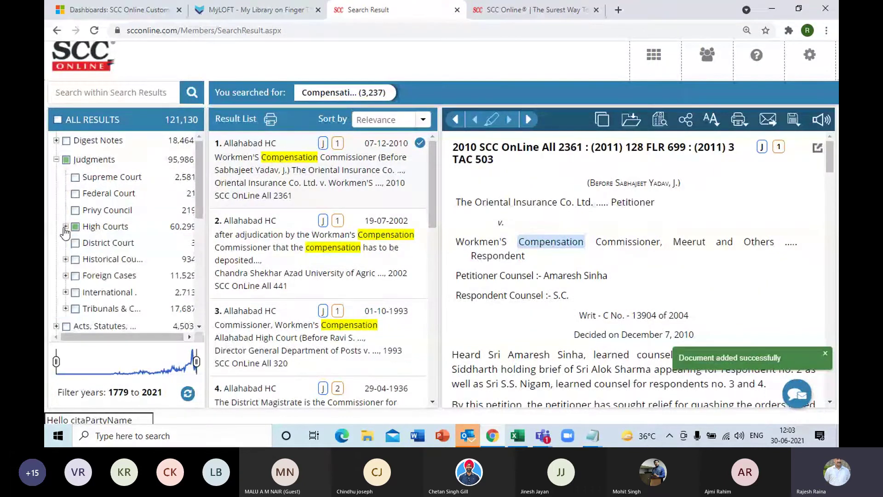
left_click_drag(199, 203, 206, 281)
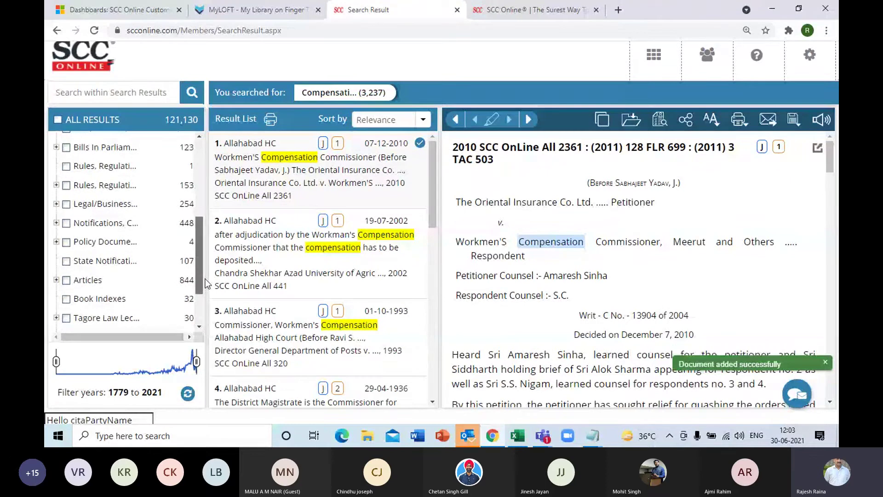
left_click(56, 280)
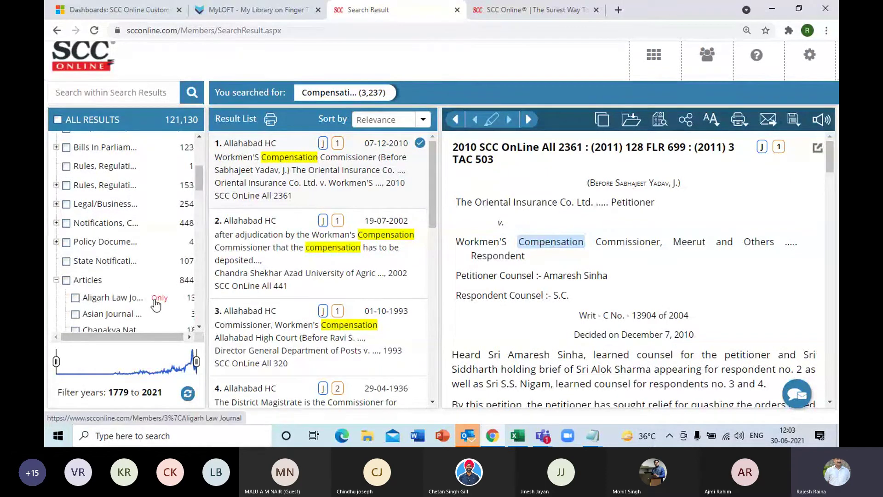
left_click(156, 299)
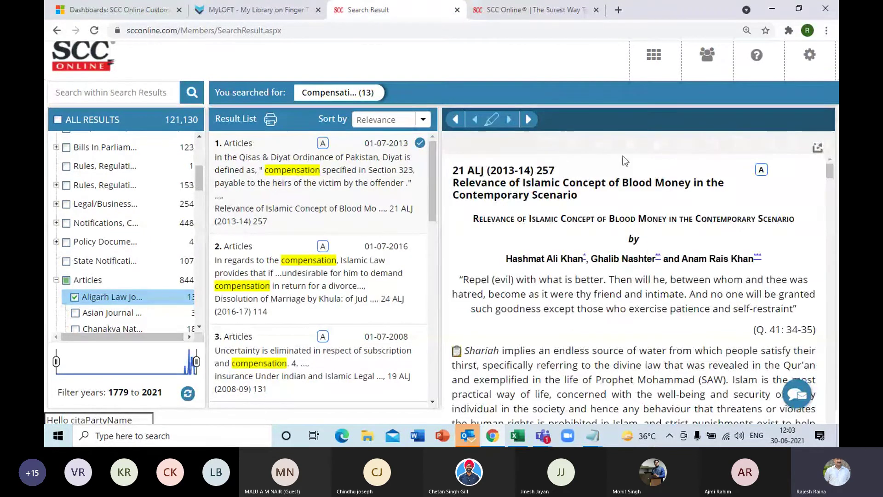
left_click(571, 148)
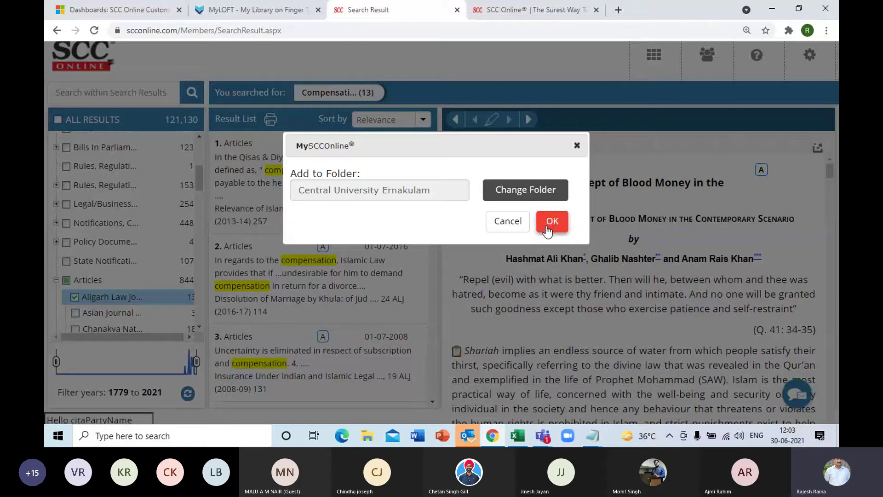
left_click(552, 221)
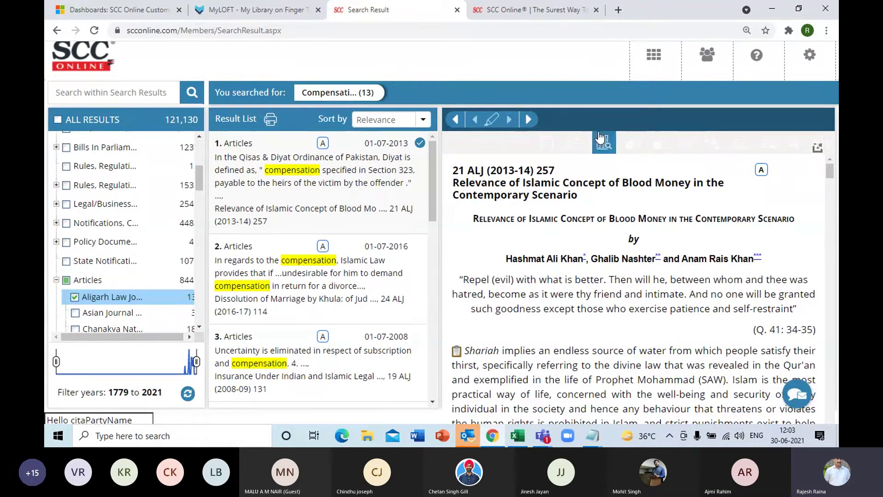
Open the view of saved MySCCOnline folders with the documents in the Central University Ernakulam folder.
left_click(704, 65)
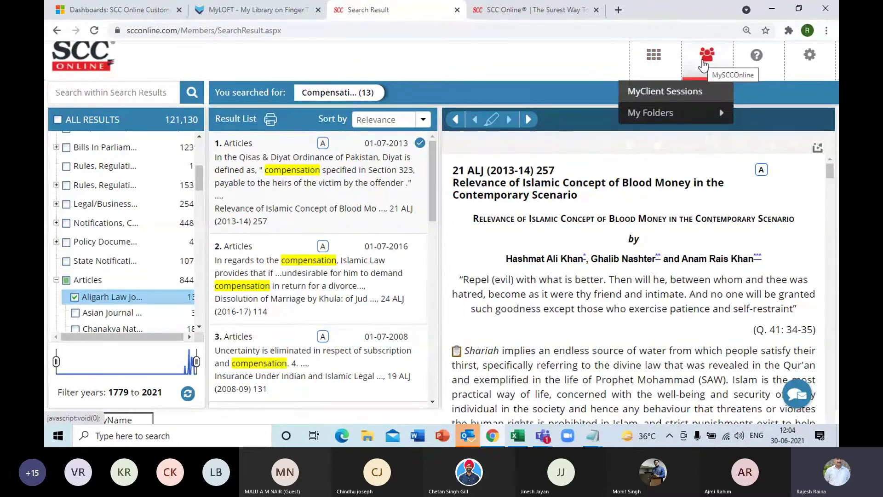
mouse_move(708, 115)
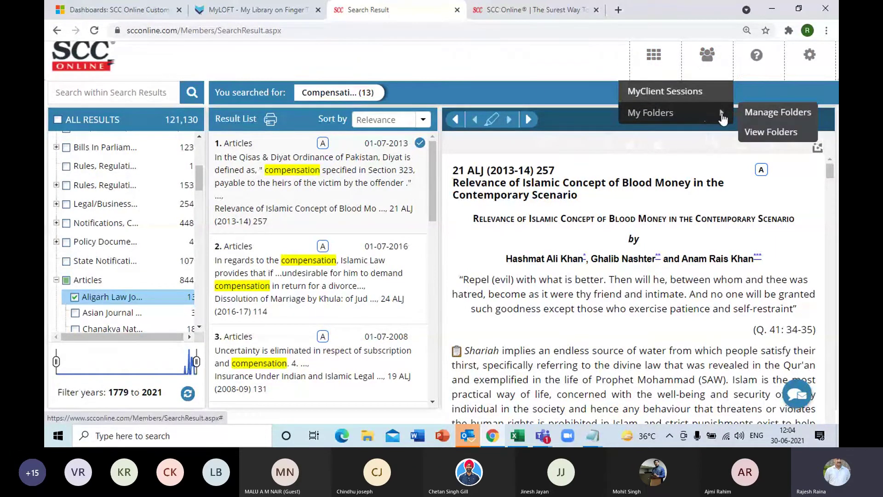
left_click(756, 134)
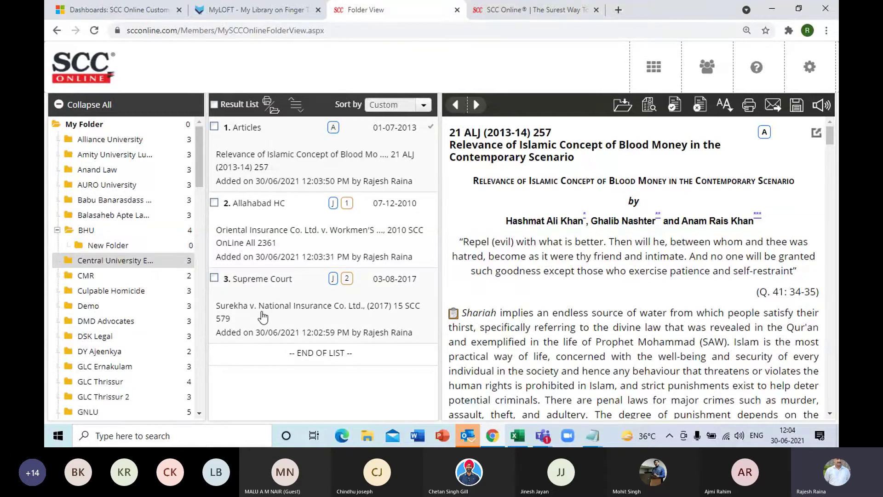
Select all documents in the Central University Ernakulam folder and start a case compilation from them.
left_click(214, 105)
left_click(270, 106)
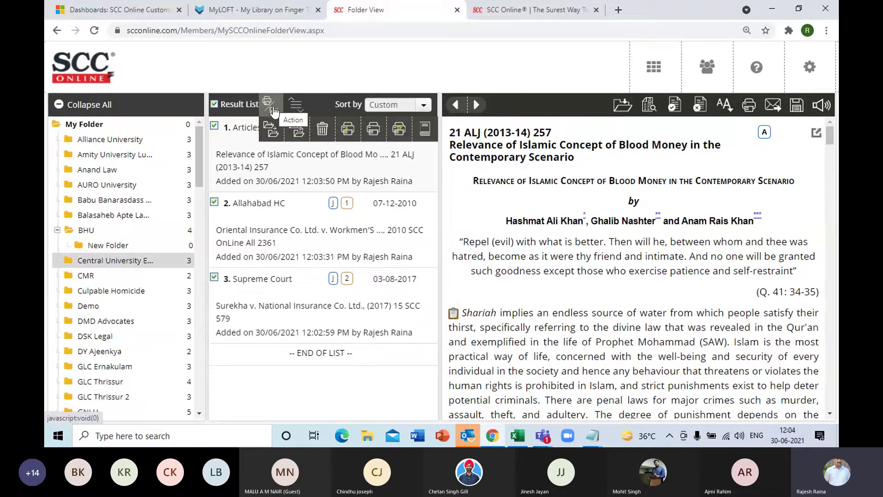
left_click(424, 133)
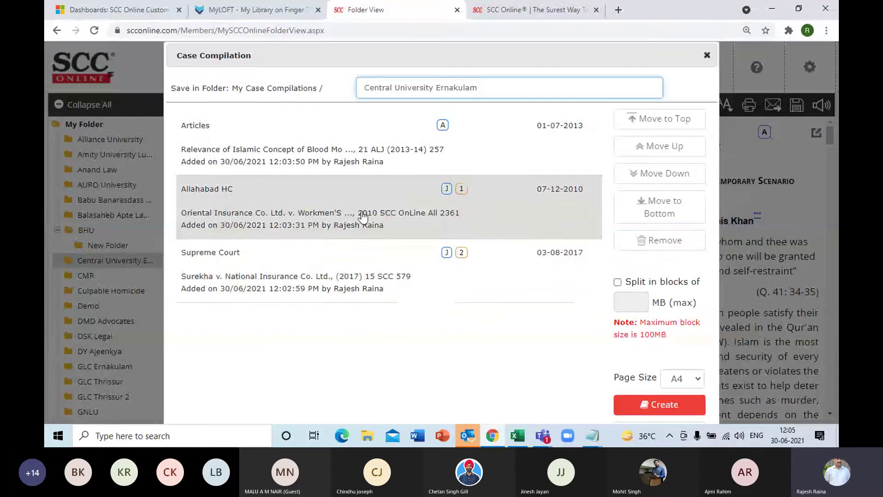
Order the compilation as Supreme Court judgment, Allahabad HC judgment, then article, and create it with A4 page size.
left_click(543, 157)
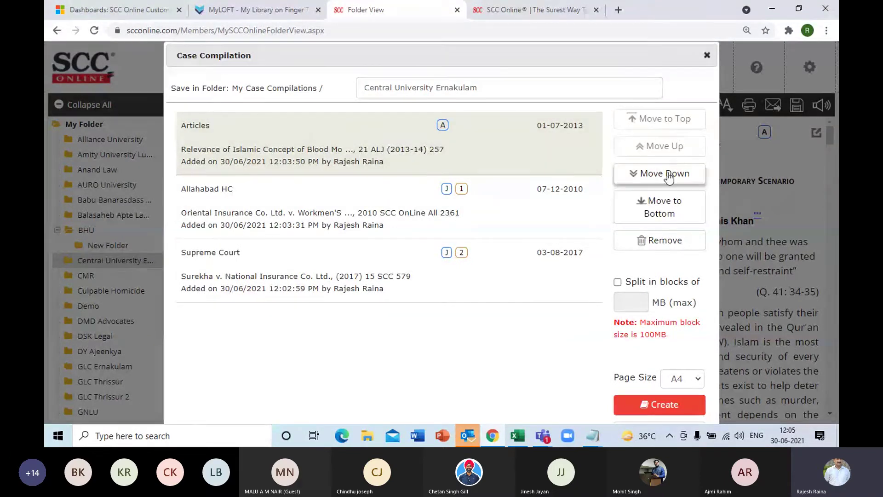
left_click(658, 207)
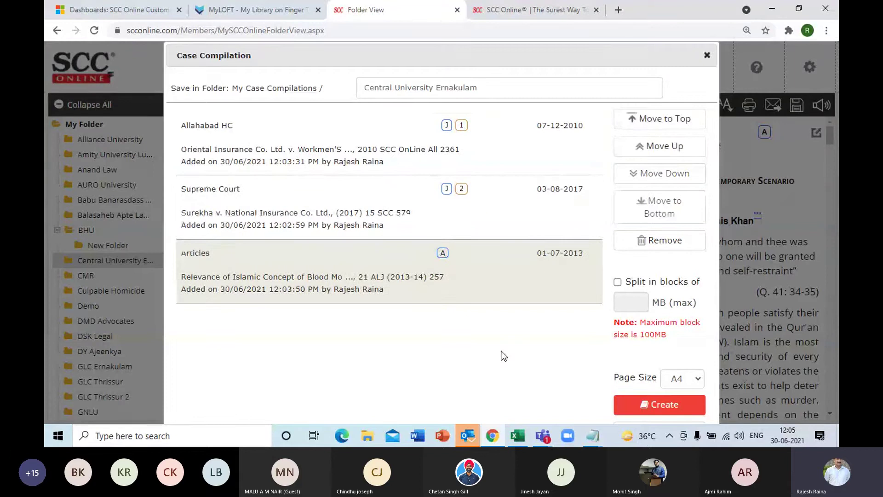
left_click(585, 200)
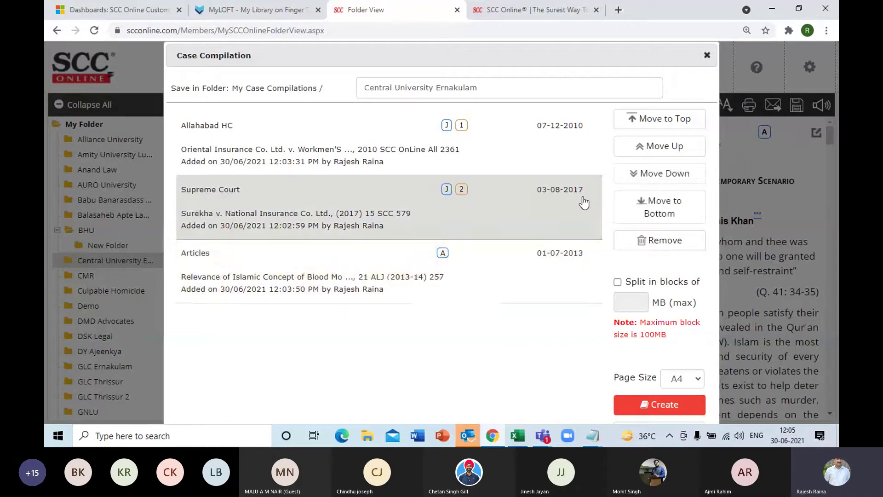
left_click(668, 146)
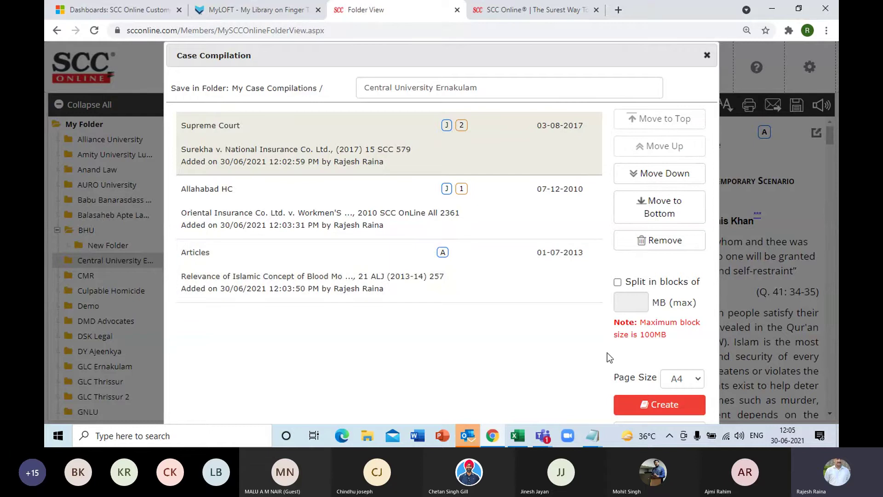
left_click(662, 405)
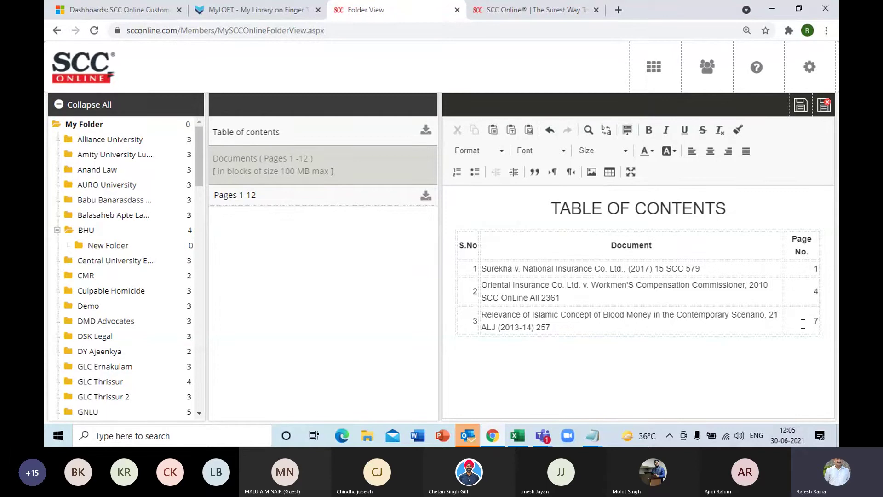
Try adding a line break after the first case title in the compilation's table of contents.
left_click(726, 268)
key("Return")
key("BackSpace")
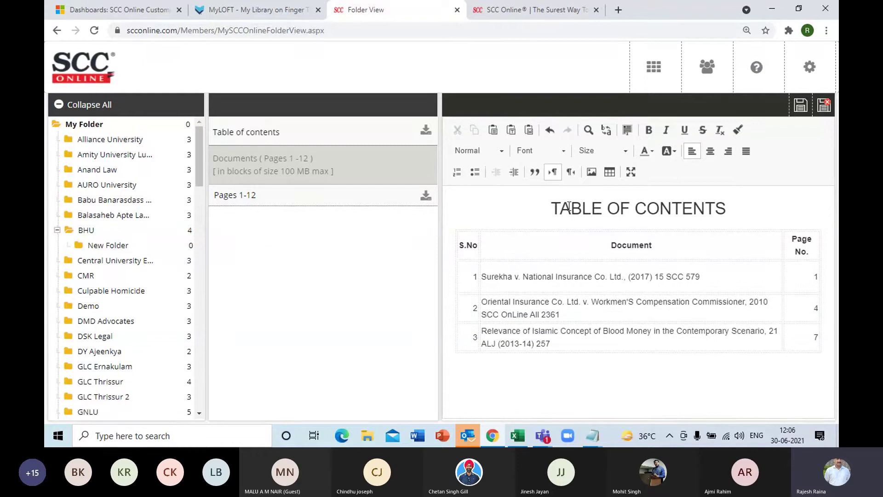
Add a centred heading line "NOTES" above the TABLE OF CONTENTS title of the compilation.
left_click(553, 208)
key("Return")
type("NO")
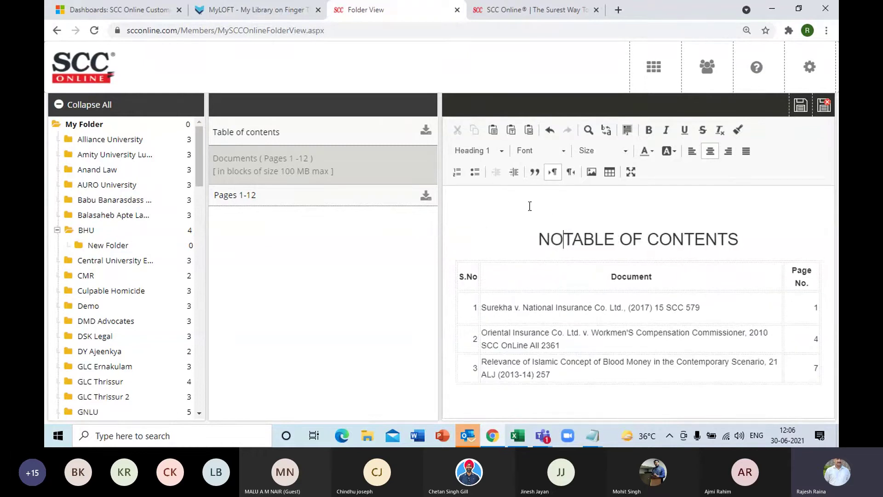
key("BackSpace")
key("BackSpace")
left_click(530, 206)
type("NO")
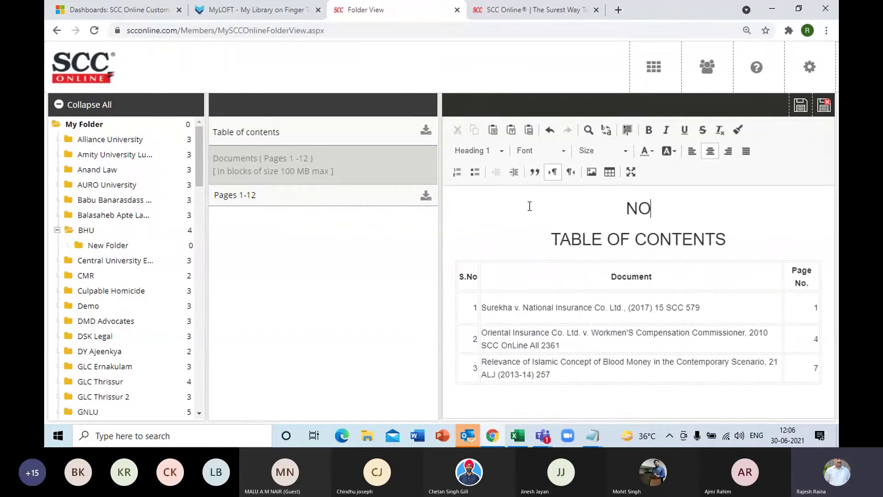
type("TES")
Insert the site's SCC Online logo by its image address before the TABLE OF CONTENTS title, with a width of 400.
left_click(492, 231)
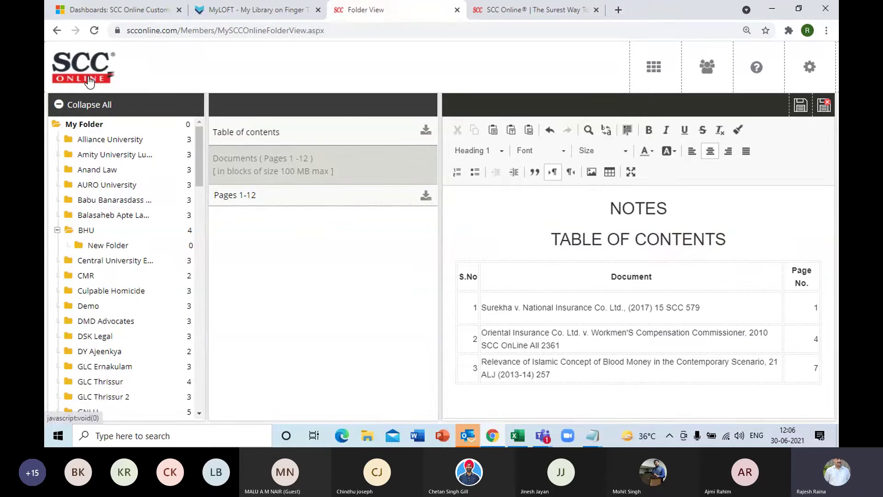
right_click(90, 81)
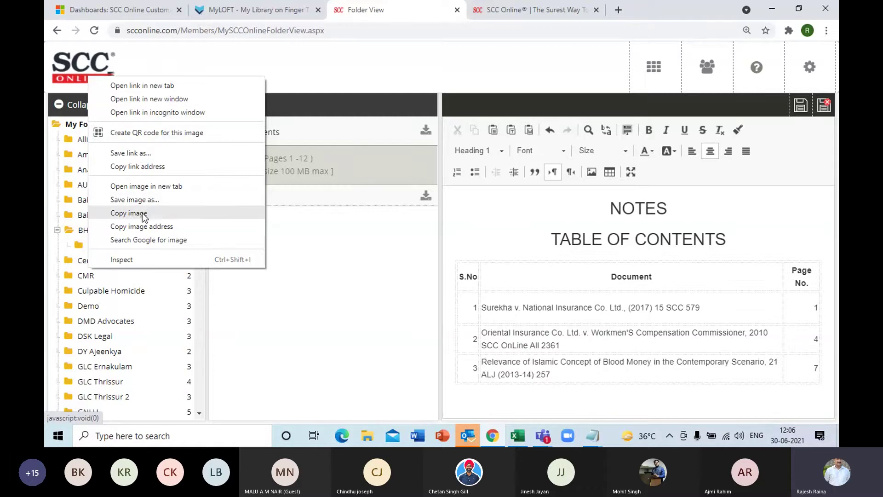
left_click(140, 228)
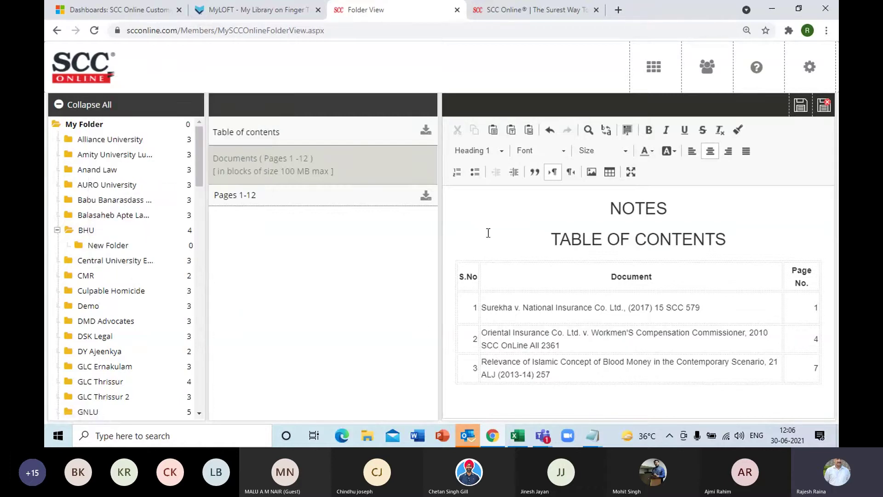
left_click(589, 173)
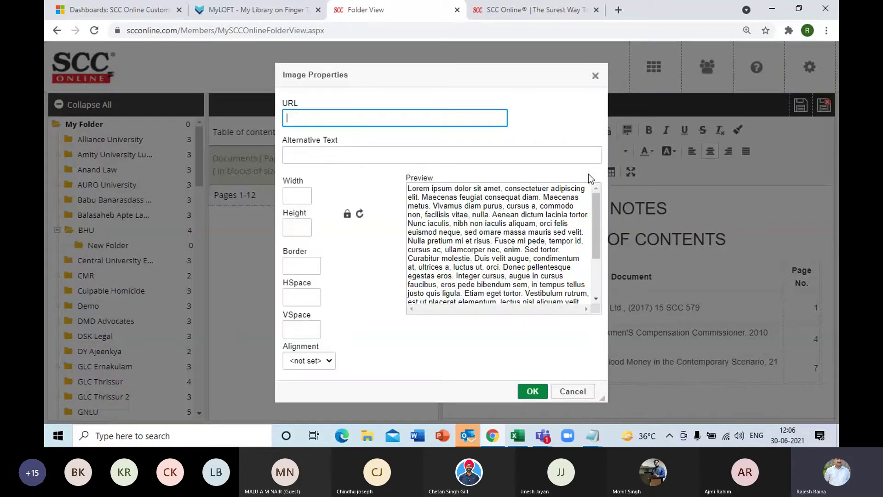
key("ctrl+v")
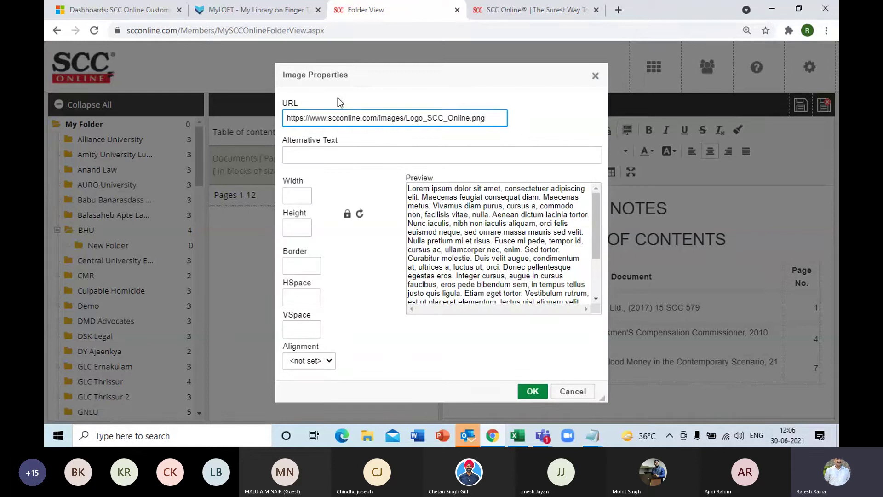
left_click(301, 197)
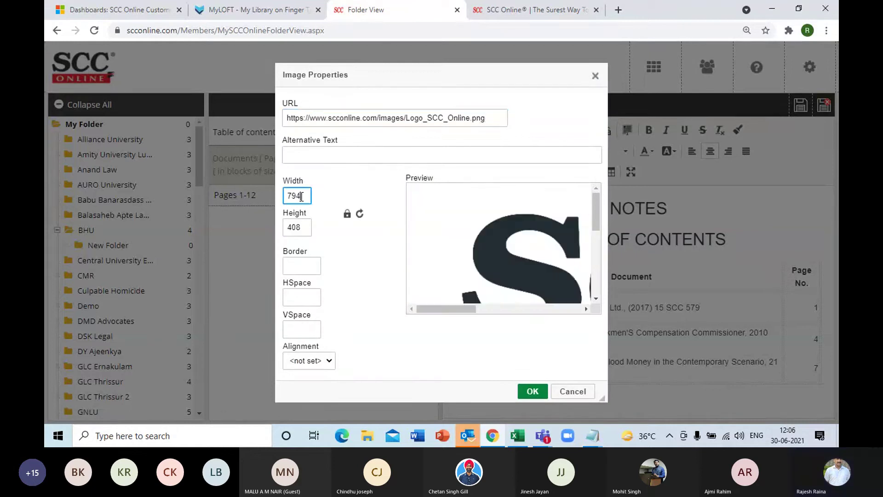
key("BackSpace")
key("BackSpace")
key("BackSpace")
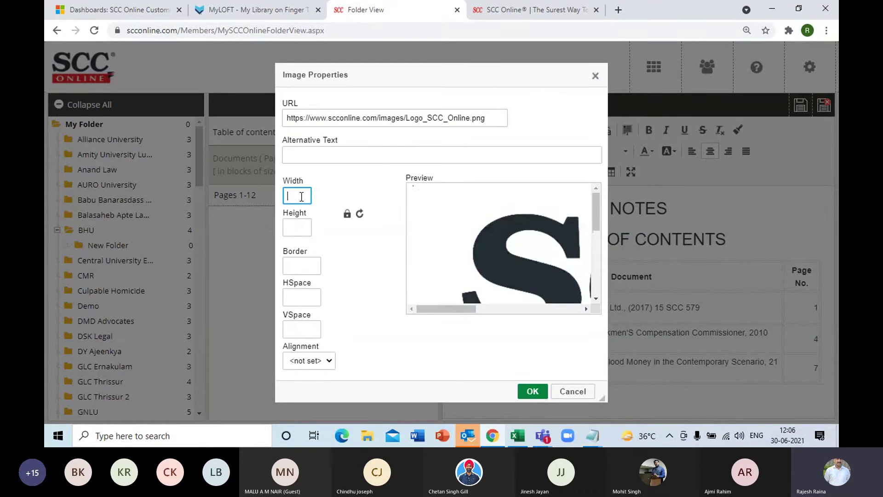
type("400")
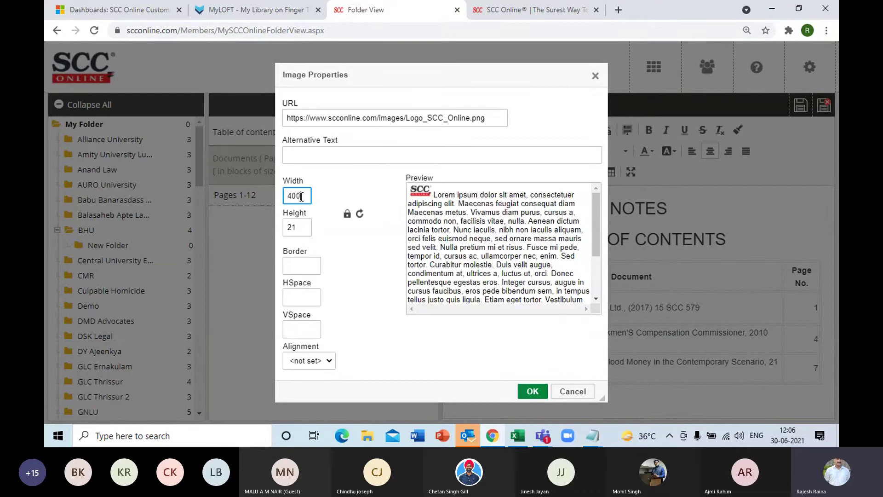
left_click(529, 392)
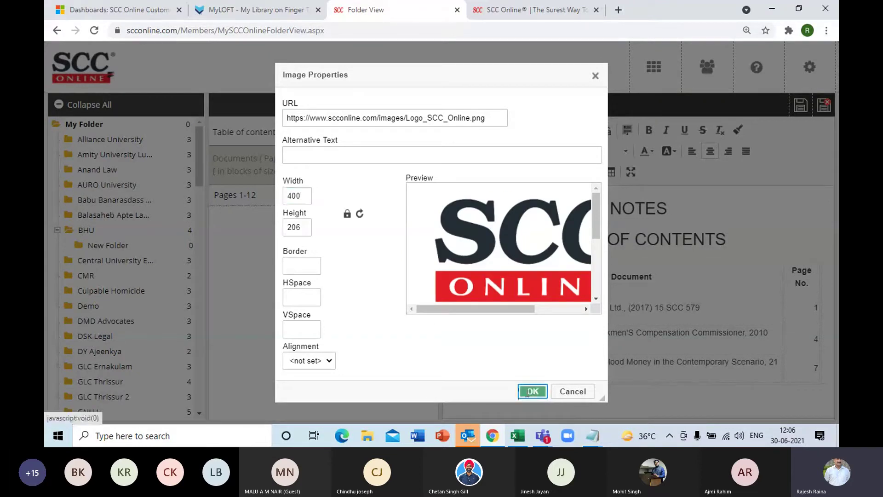
Check the edited table of contents down to its last entry and save it.
left_click_drag(827, 285, 832, 335)
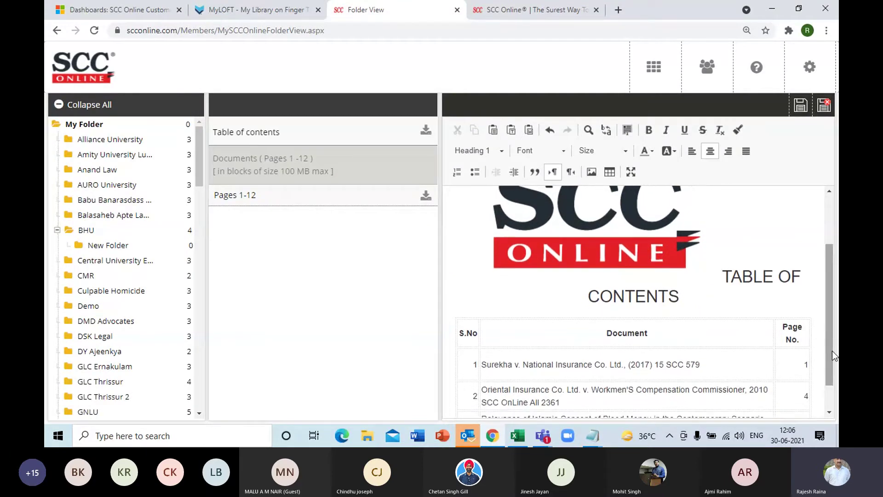
left_click(832, 402)
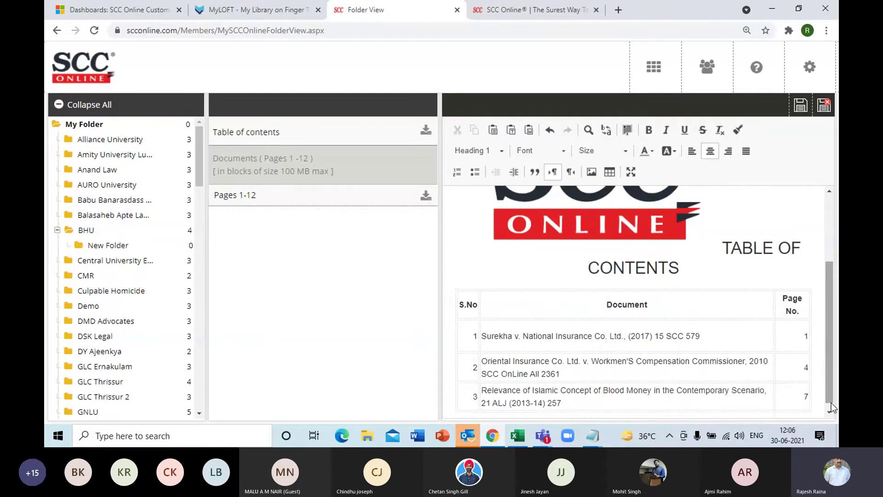
left_click(799, 111)
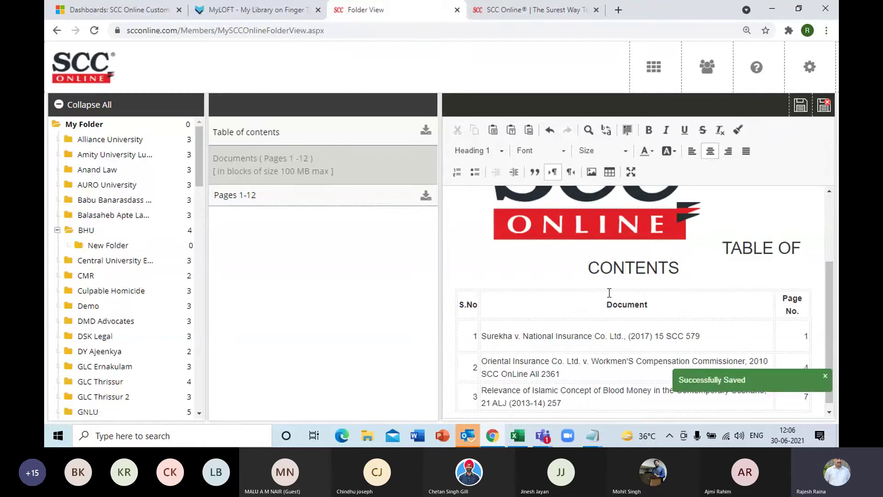
Open the compiled document for pages 1-12 and examine its page numbering and the order of the judgments.
left_click(235, 205)
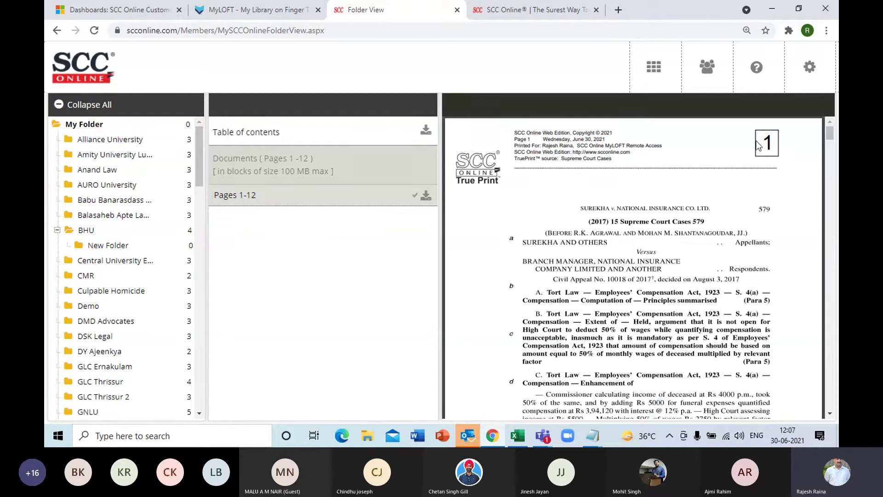
left_click(827, 416)
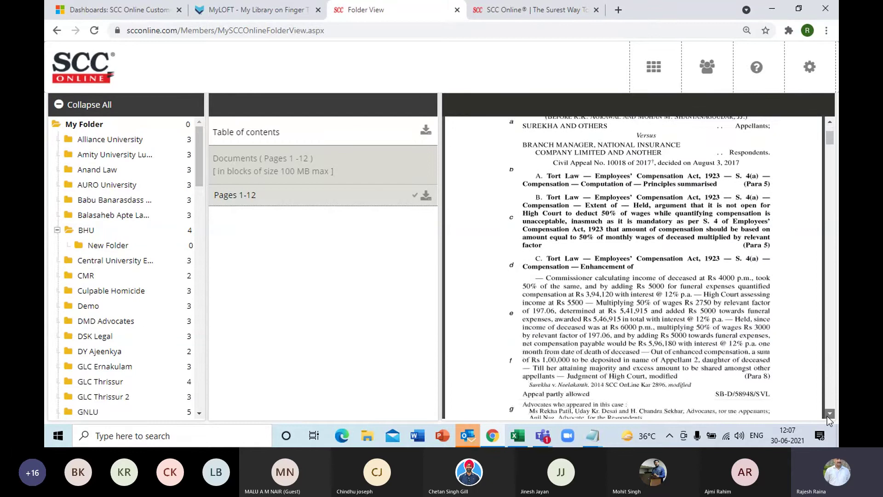
left_click(829, 404)
left_click(829, 404)
left_click(829, 403)
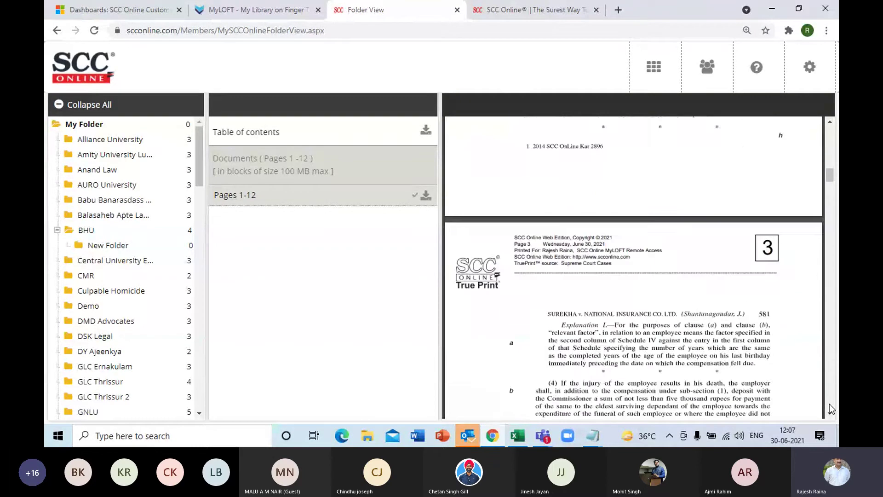
left_click(829, 403)
left_click(831, 415)
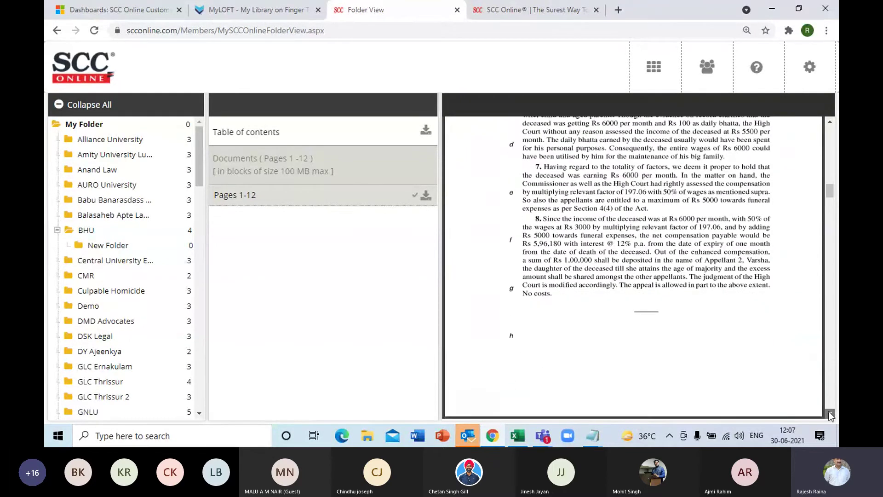
scroll(829, 411, "down", 5)
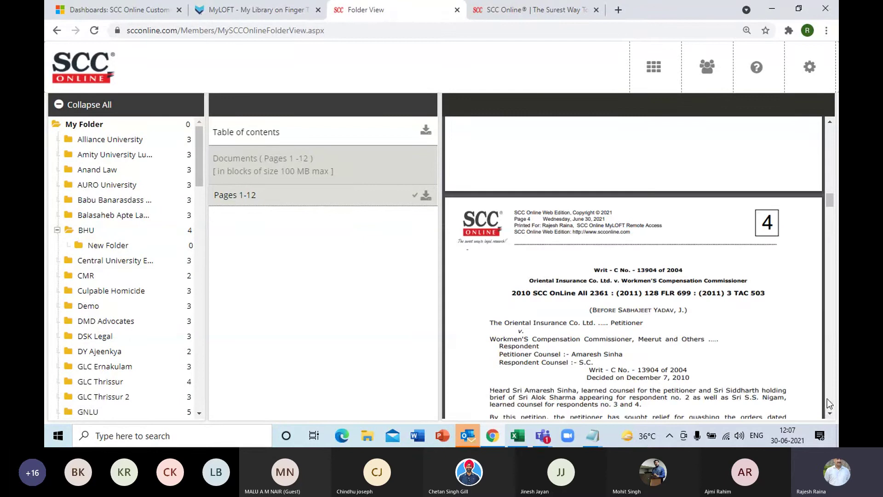
left_click(827, 399)
left_click(827, 399)
left_click(827, 398)
left_click(827, 398)
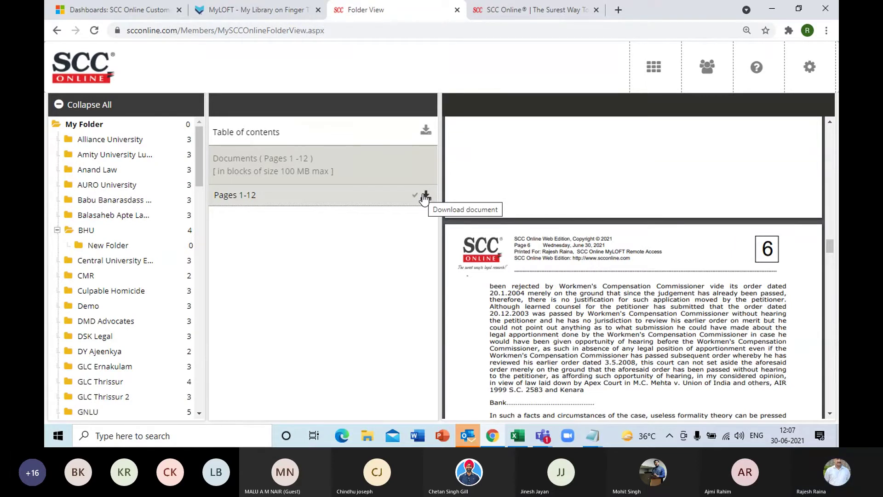
Open the Public Law category of the Curated Topics from the SCC Online Dashboard.
left_click(653, 68)
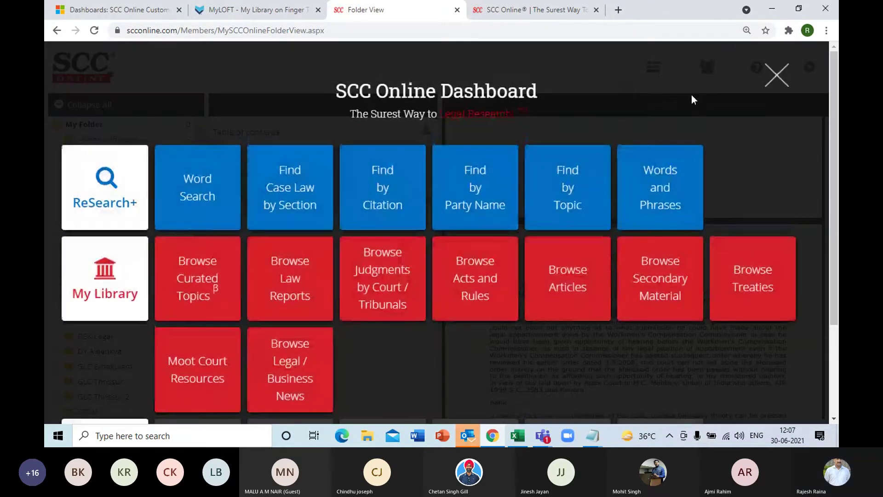
key("ctrl+minus")
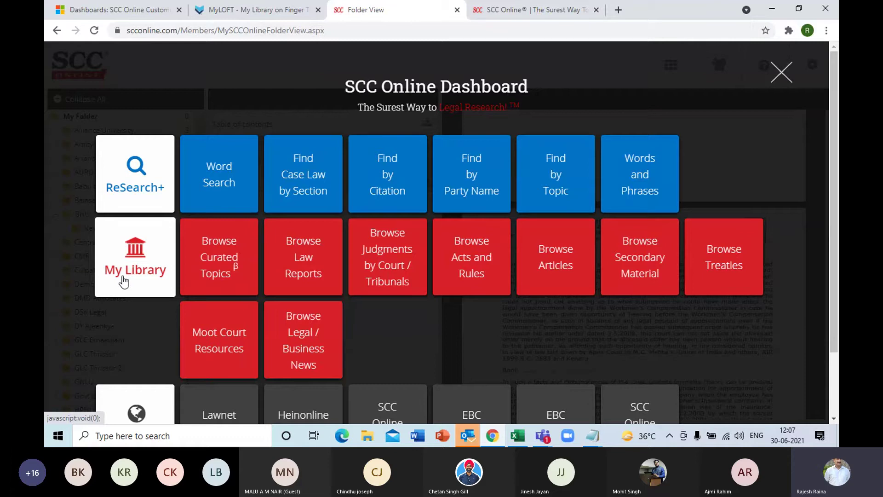
left_click(226, 261)
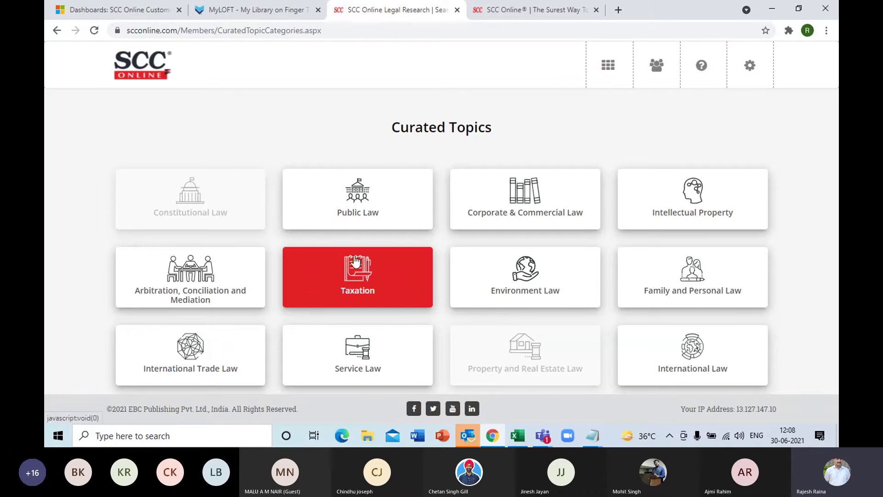
left_click(350, 223)
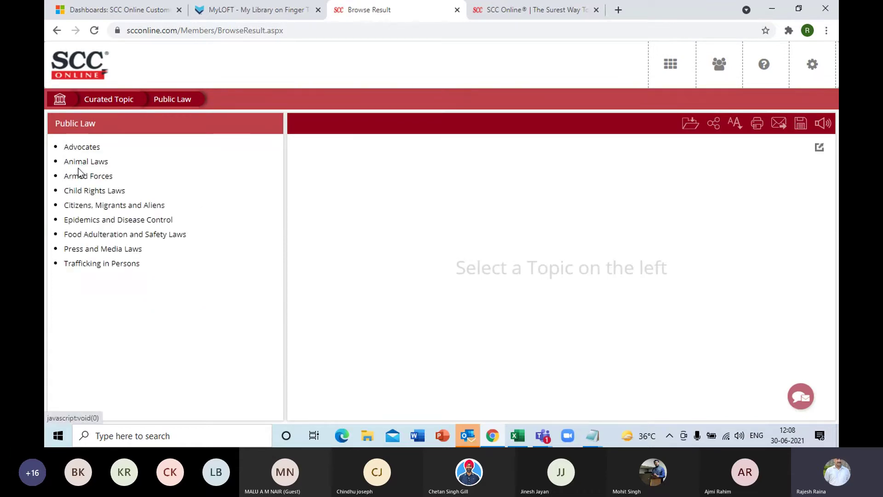
Look at the Animal Laws topic, then open Citizens, Migrants and Aliens under Public Law instead.
left_click(81, 163)
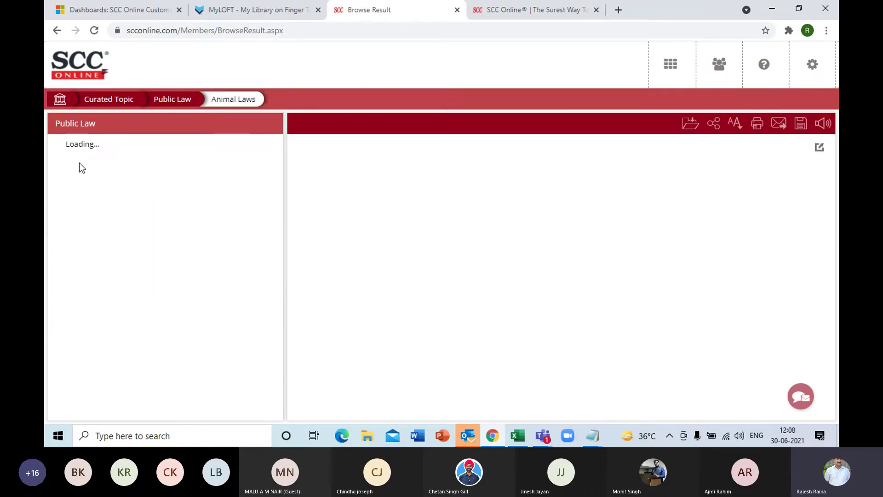
left_click(168, 106)
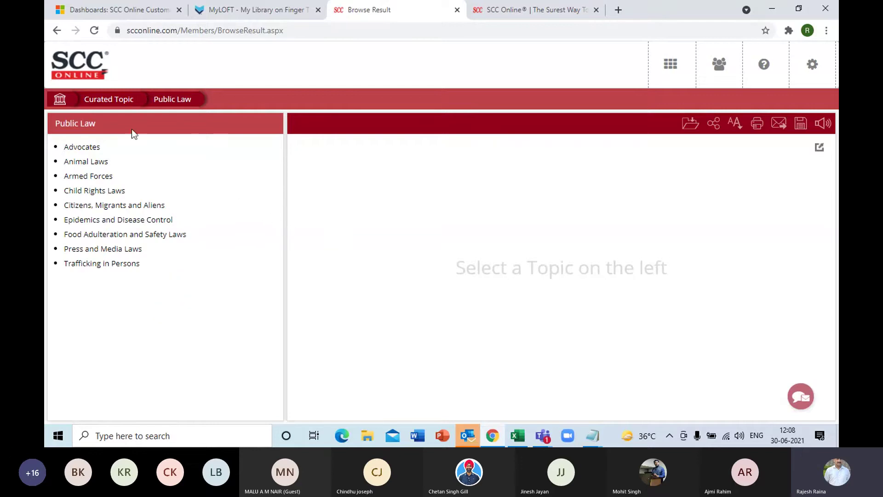
left_click(83, 210)
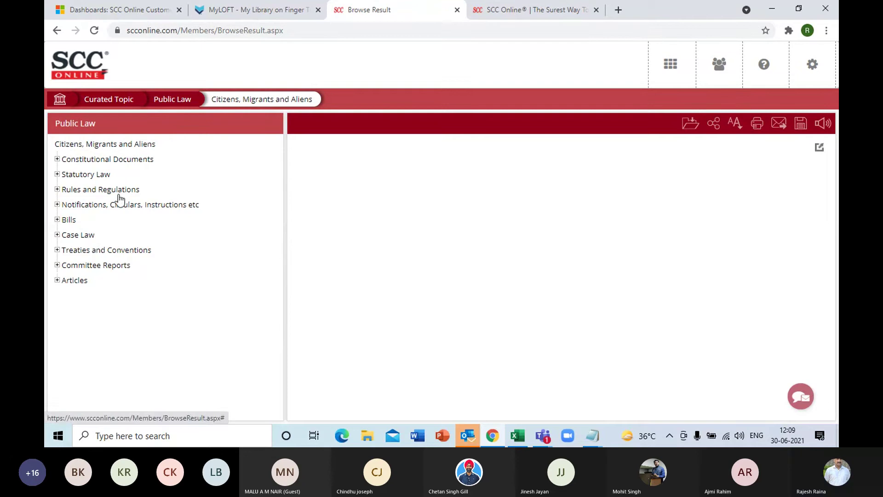
Examine the documents listed under Constitutional Documents and Statutory Law for Citizens, Migrants and Aliens, collapsing each group again.
left_click(57, 159)
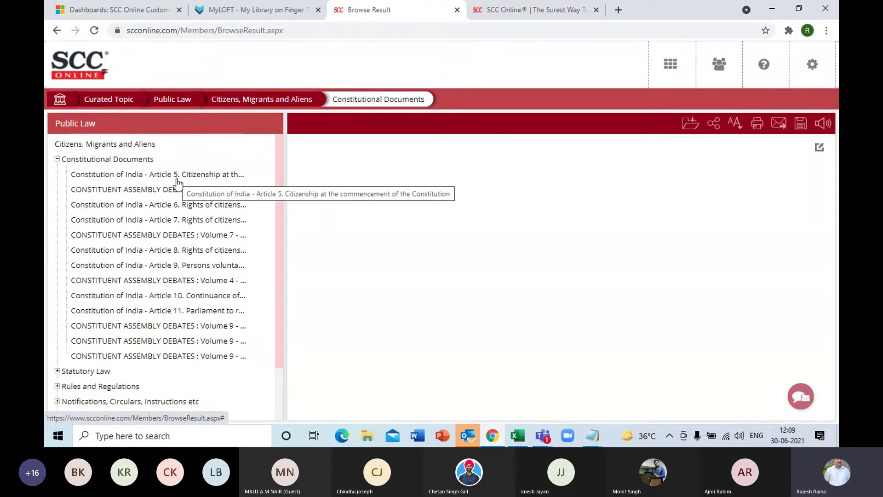
left_click(58, 160)
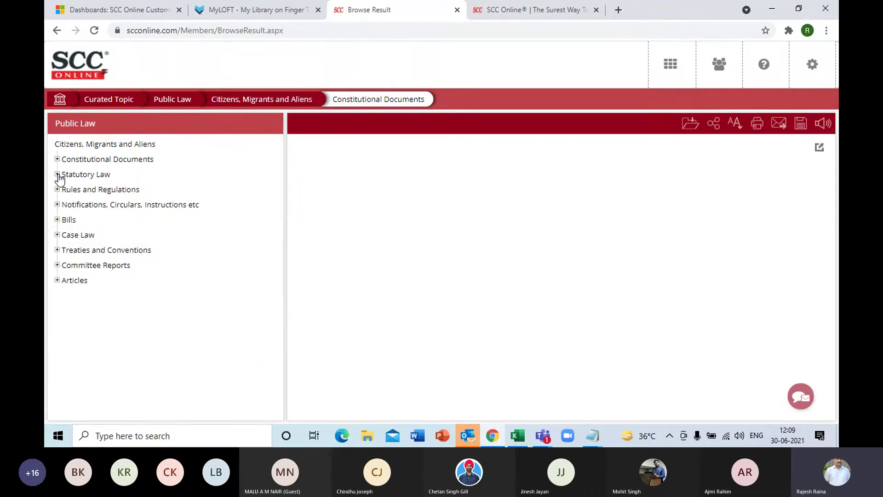
left_click(57, 175)
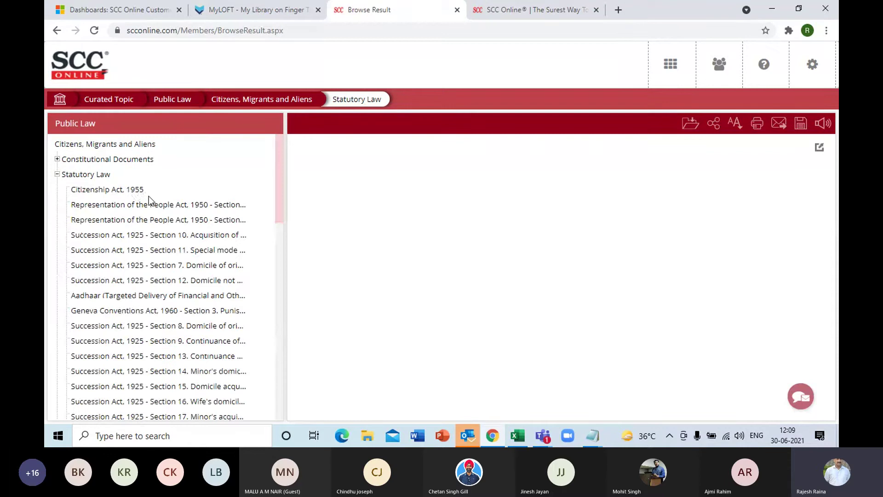
mouse_move(280, 212)
left_mouse_down()
mouse_move(286, 295)
mouse_move(287, 214)
left_mouse_up()
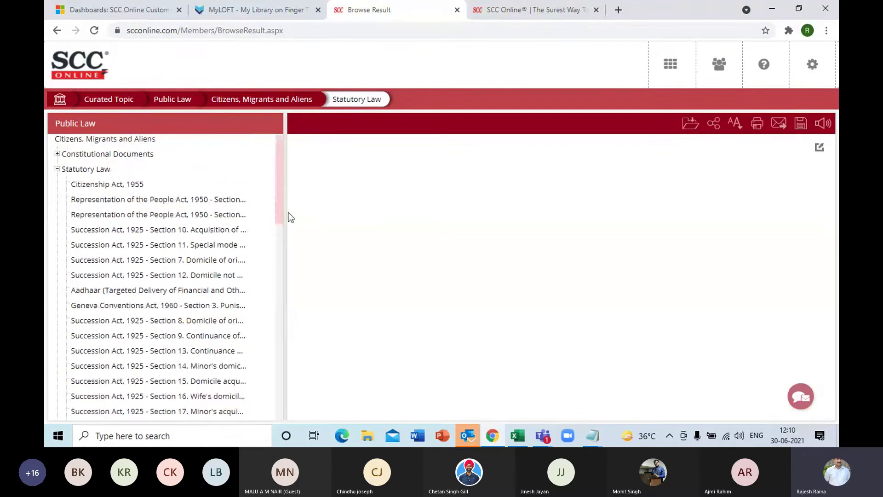
left_click(58, 169)
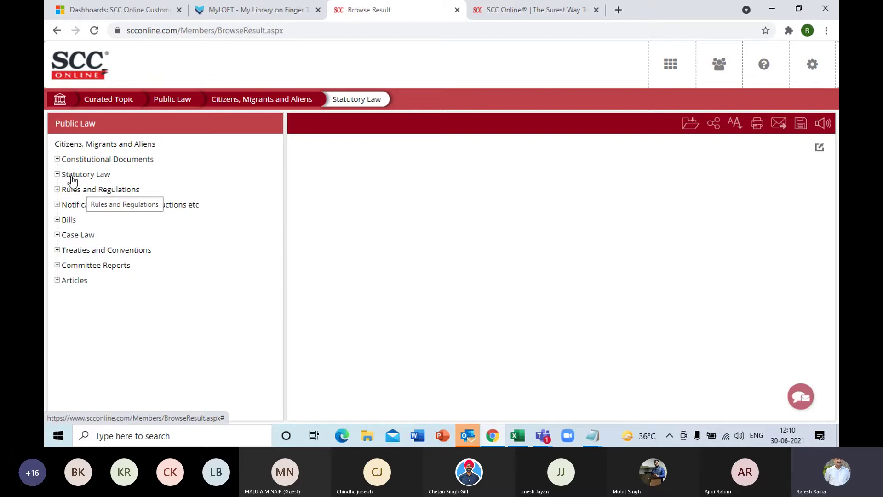
Expand Case Law and open the entry on Constitution of India Art. 5, 'Citizenship' and 'Nationality' distinguished.
left_click(57, 235)
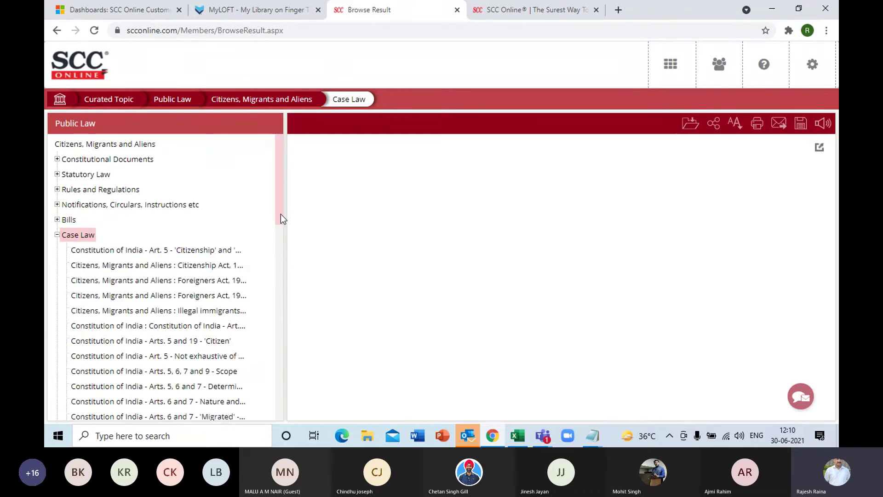
mouse_move(281, 215)
left_mouse_down()
mouse_move(280, 399)
mouse_move(288, 221)
left_mouse_up()
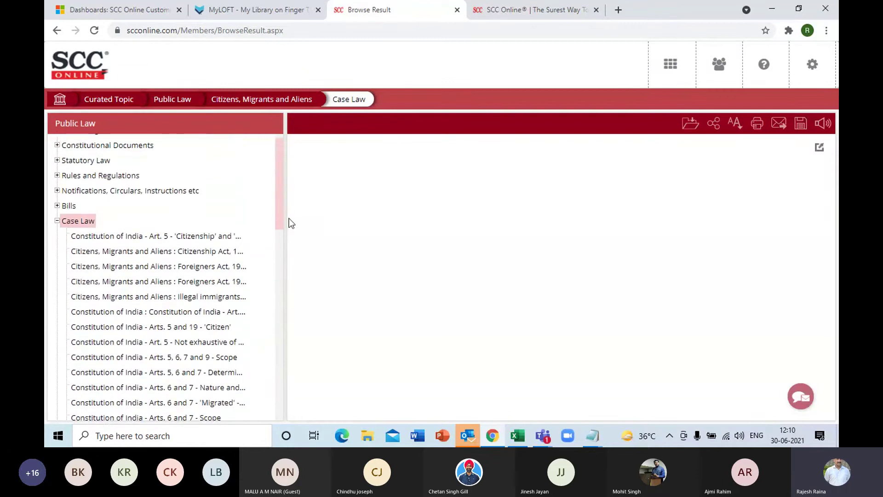
left_click(192, 242)
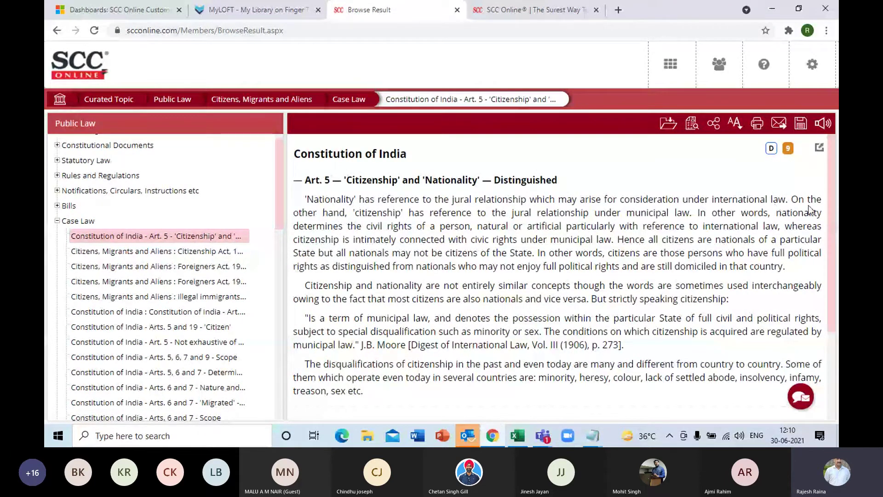
Read the Art. 5 'Citizenship' and 'Nationality' entry through to its cited case, then collapse the Case Law group.
scroll(824, 221, "down", 1)
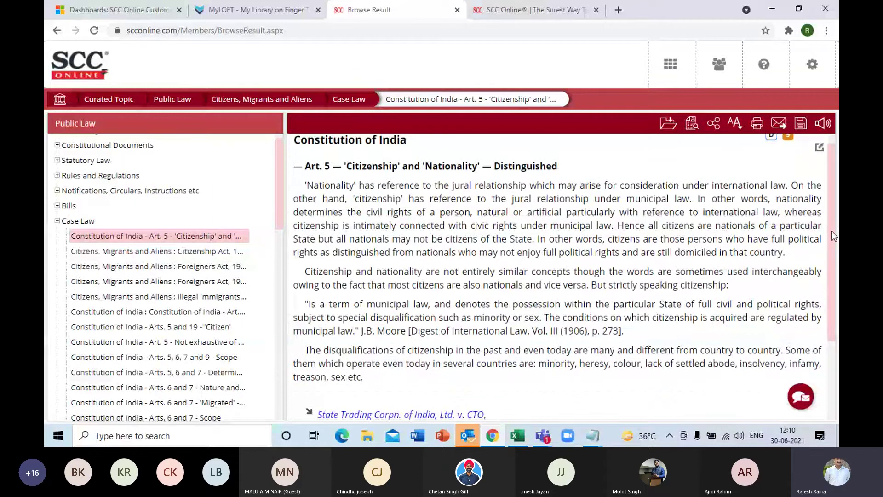
left_click_drag(832, 236, 838, 321)
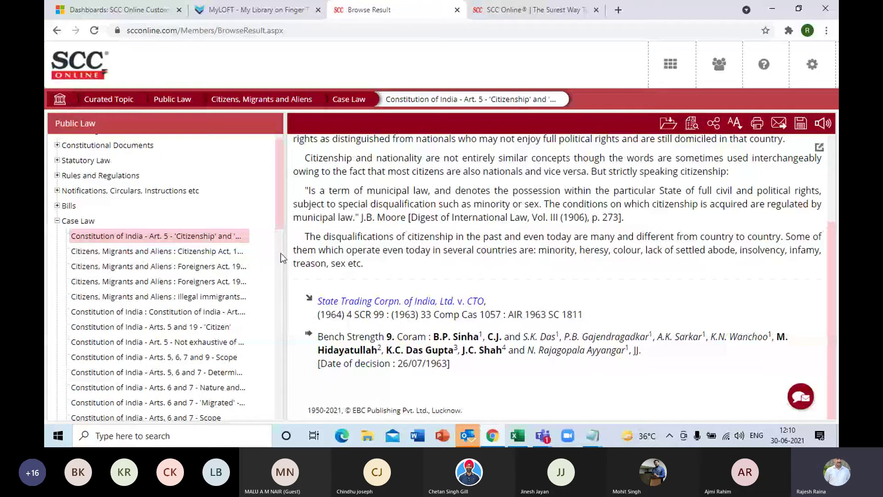
left_click(57, 221)
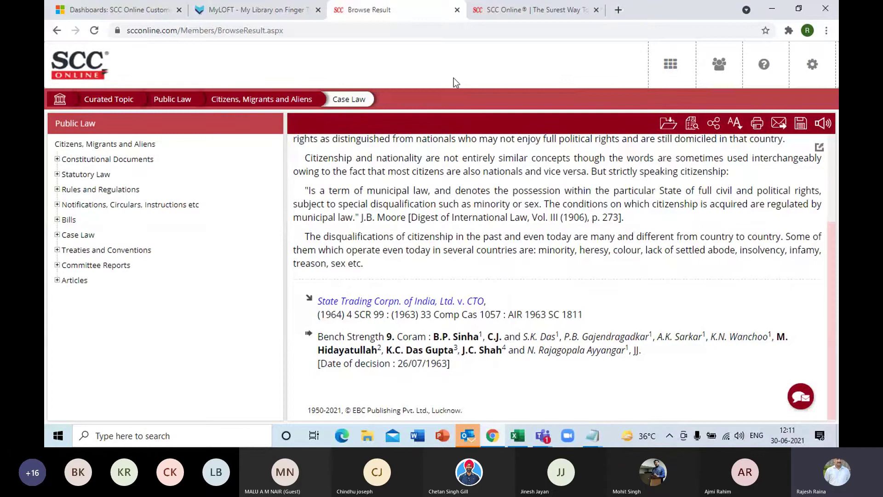
Browse Law Reports to All India Cases (AIC), view the first case in (2021) 218 AIC, and collapse the report.
left_click(665, 66)
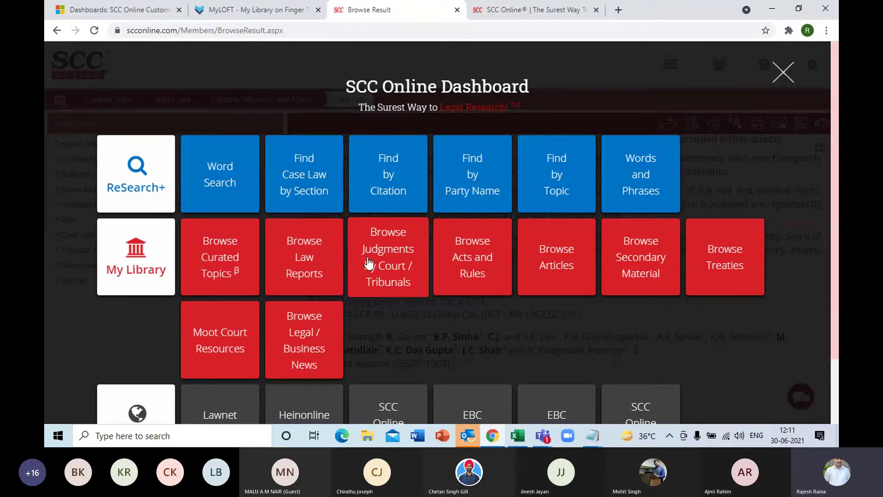
left_click(304, 272)
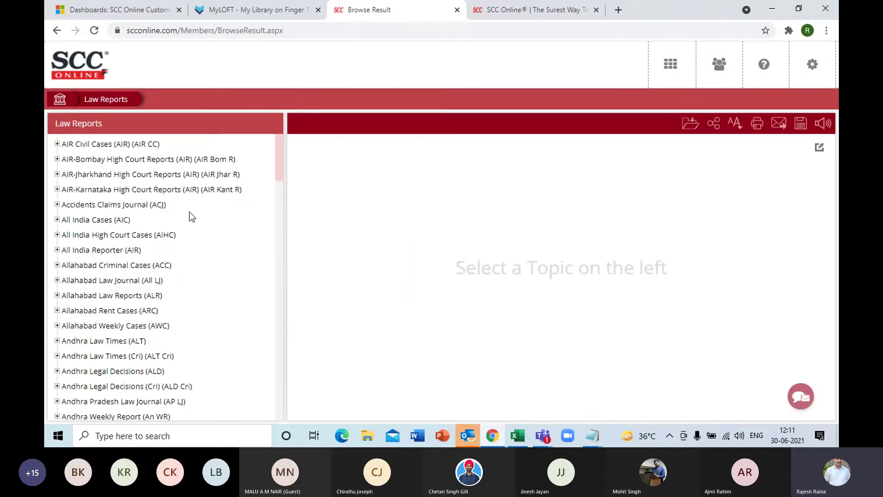
left_click(58, 220)
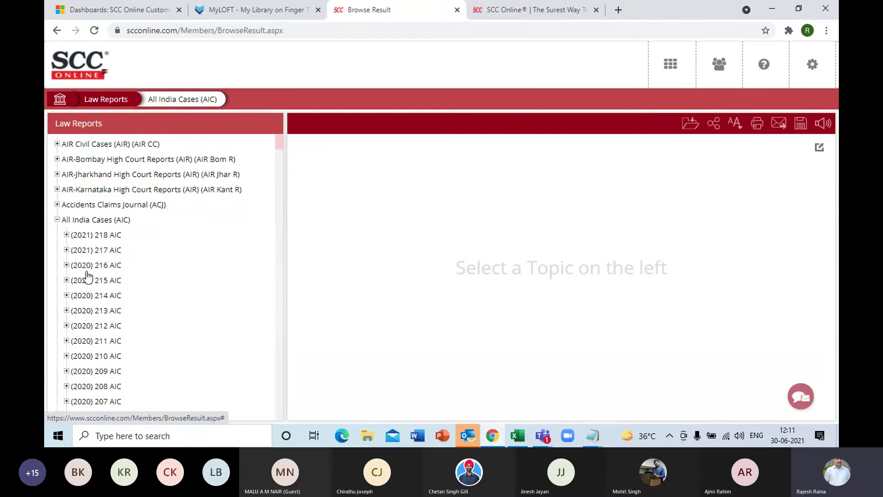
left_click(66, 236)
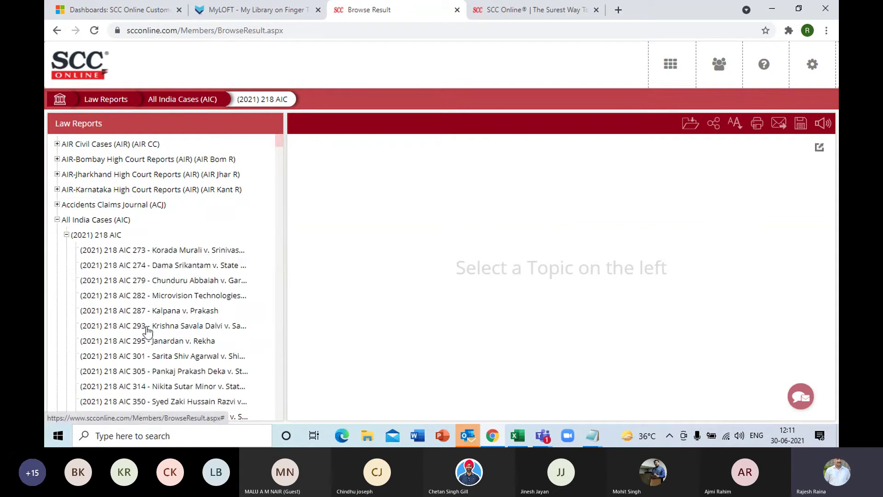
left_click(160, 252)
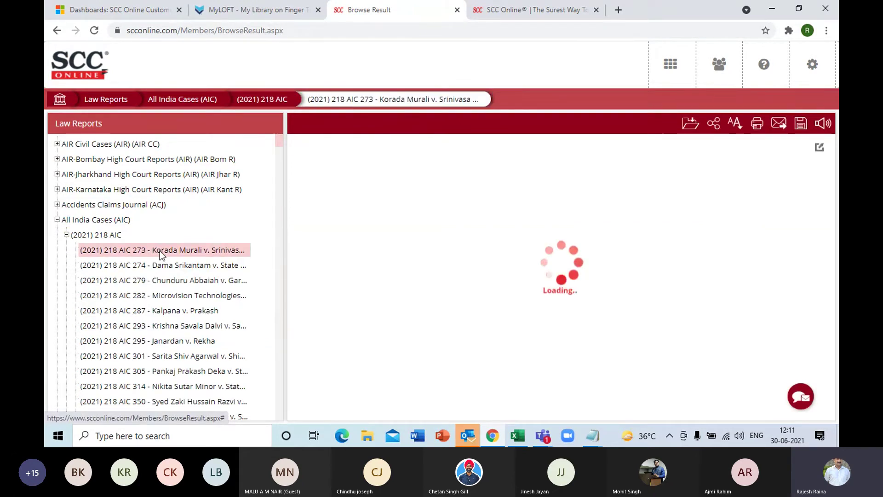
left_click(58, 221)
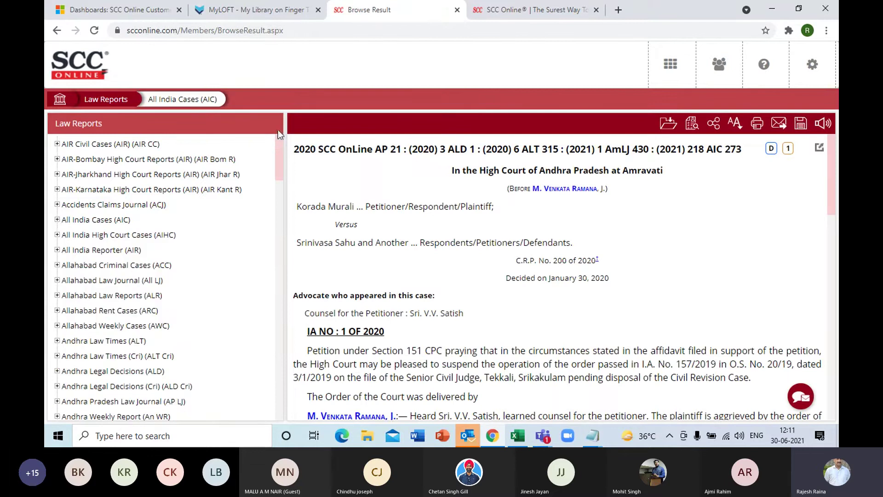
Browse judgments by court to the Supreme Court of India, view the 22 June 2021 judgment, and collapse India again.
left_click(657, 70)
left_click(399, 272)
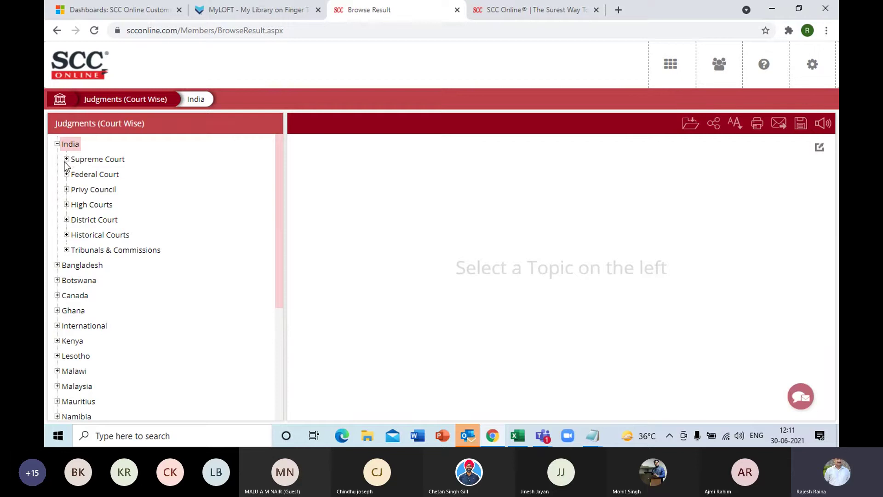
left_click(67, 161)
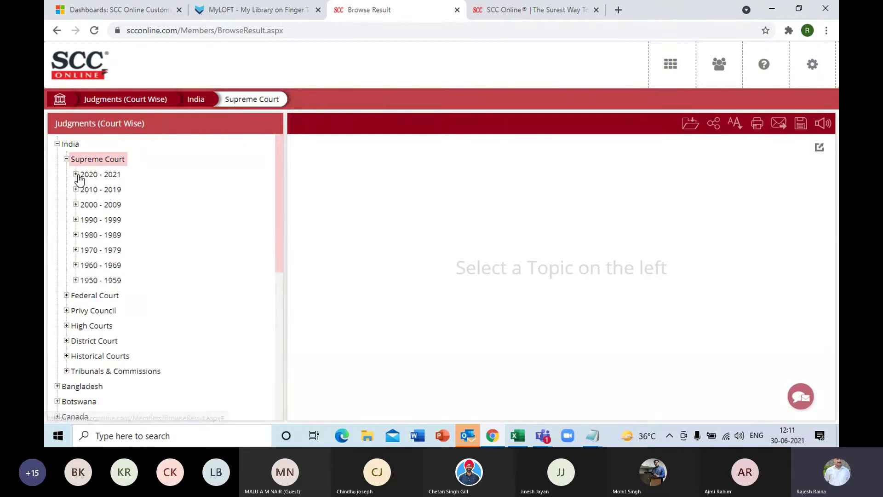
left_click(78, 176)
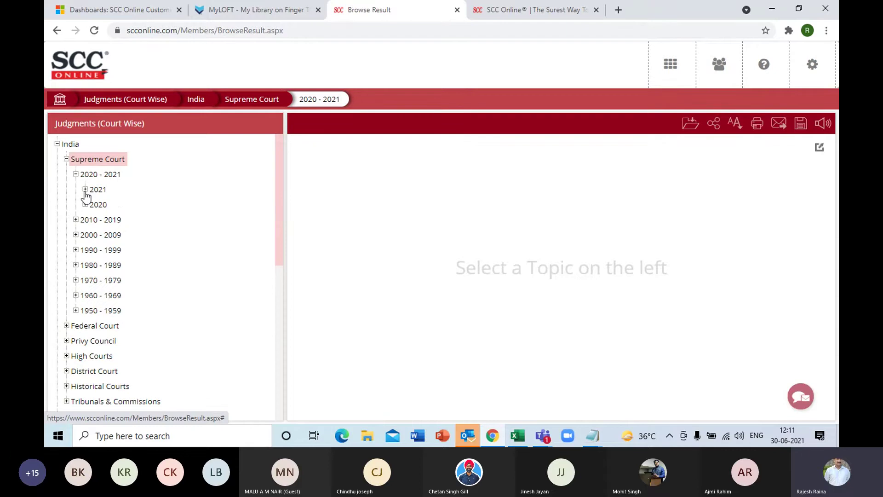
left_click(85, 191)
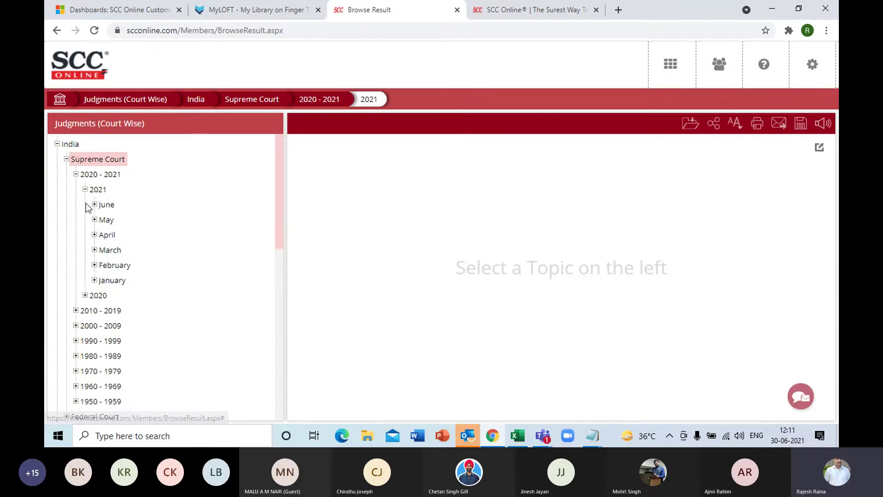
left_click(98, 205)
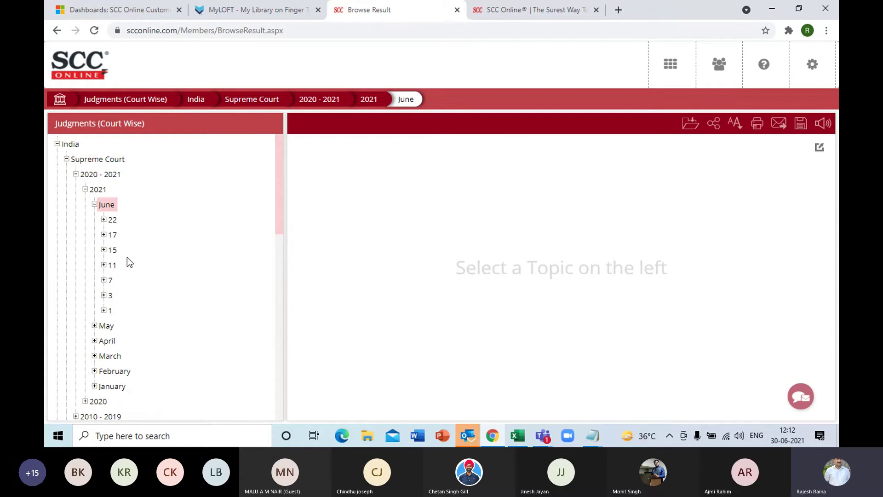
left_click(104, 220)
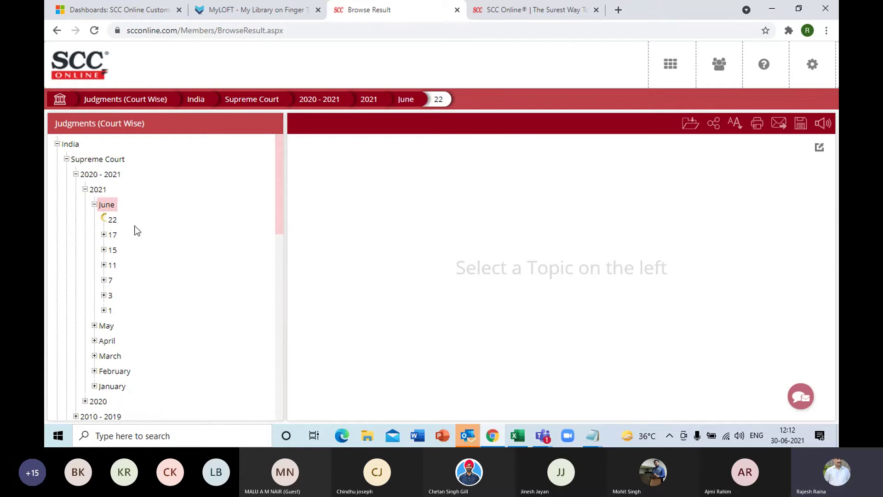
left_click(148, 234)
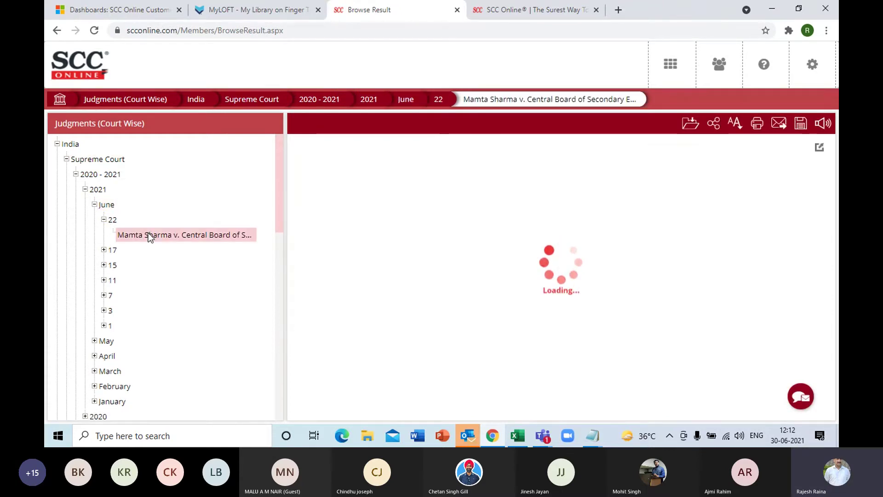
left_click(57, 145)
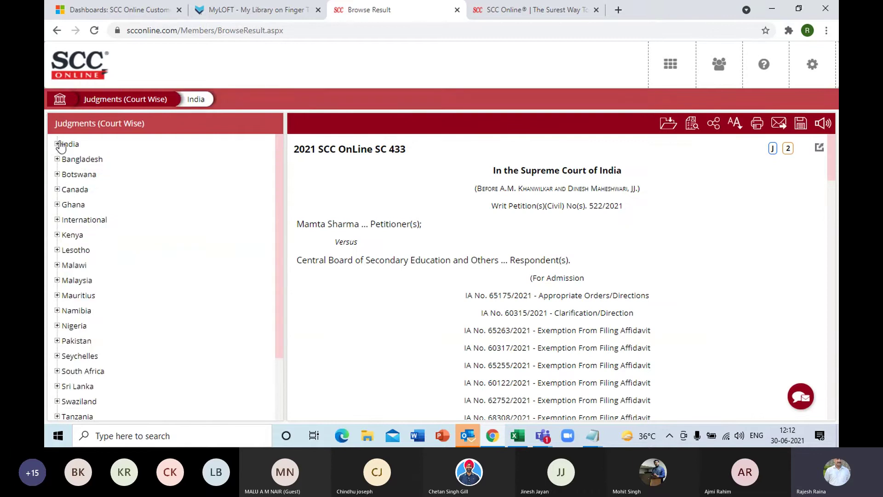
Browse Acts and Rules and open the Contract Act, 1872 under Central Acts & Rules.
left_click(655, 74)
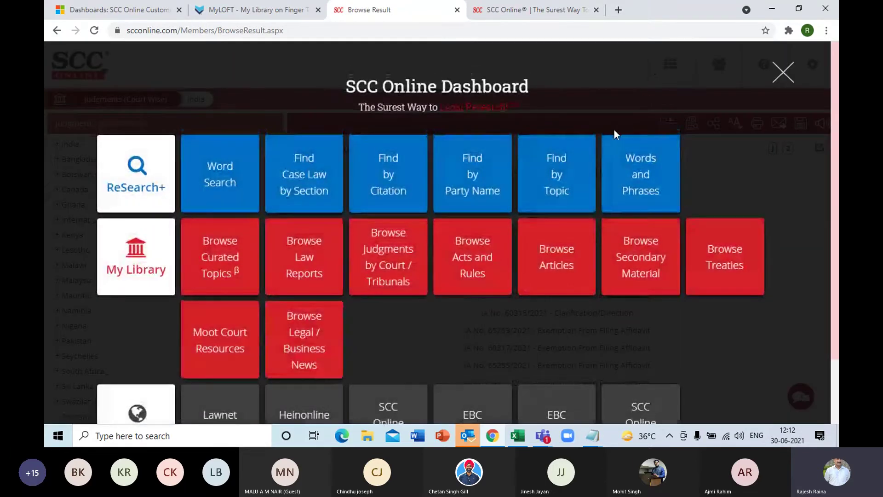
left_click(483, 266)
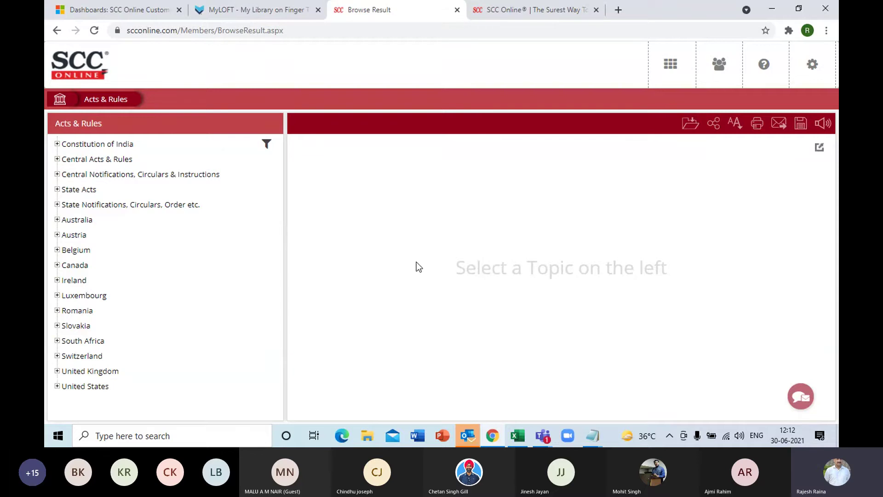
left_click(108, 160)
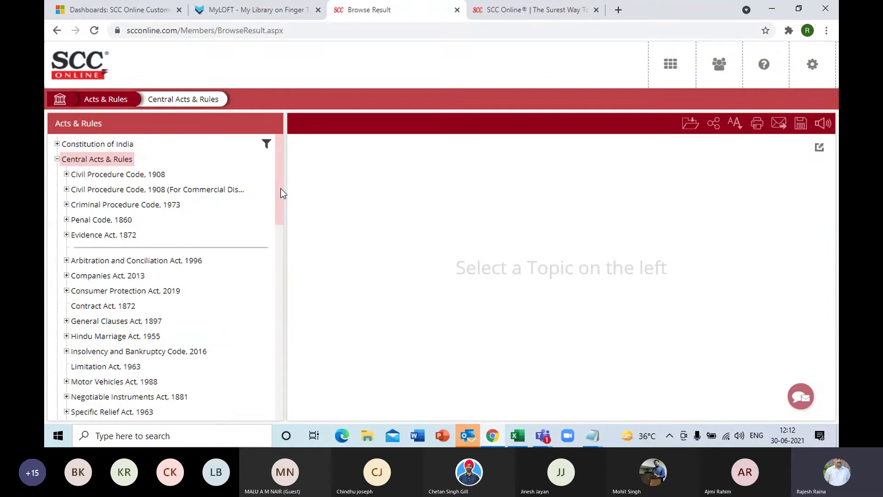
left_click_drag(281, 188, 275, 209)
left_click(100, 241)
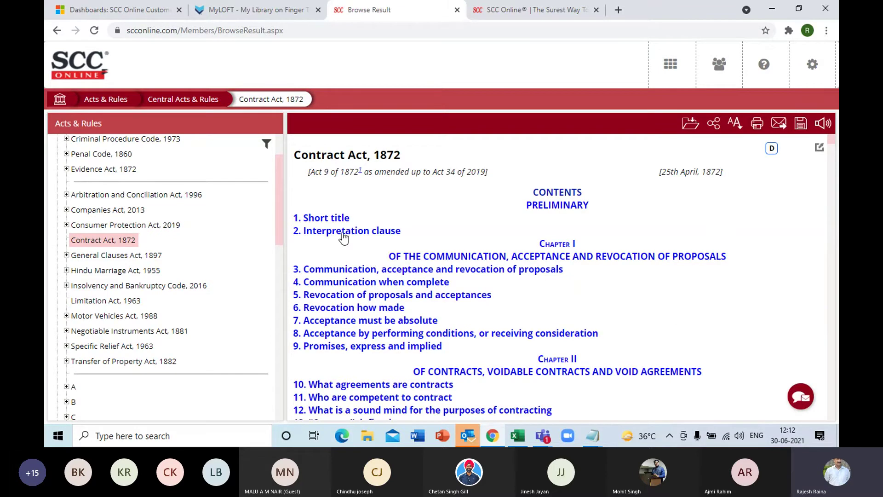
Examine the Contract Act, 1872 from Section 1, Short title, through Section 8, including the highlighted case-law annotations.
left_click(333, 220)
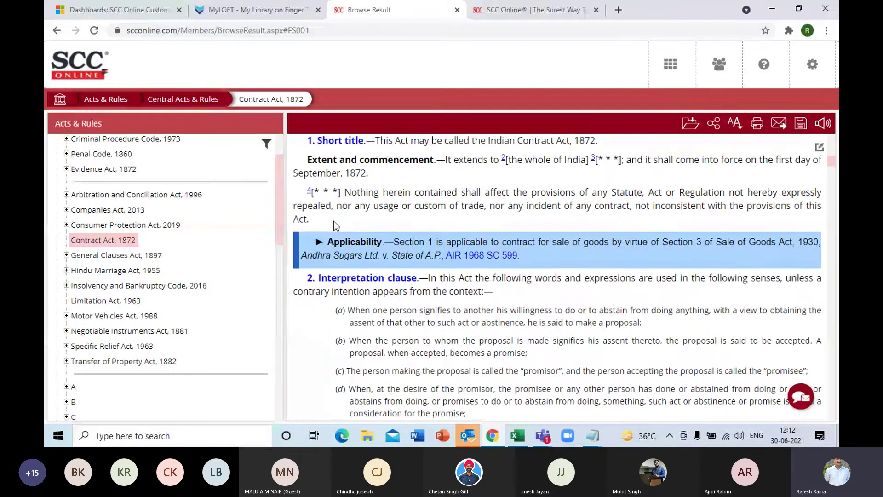
scroll(333, 221, "down", 1)
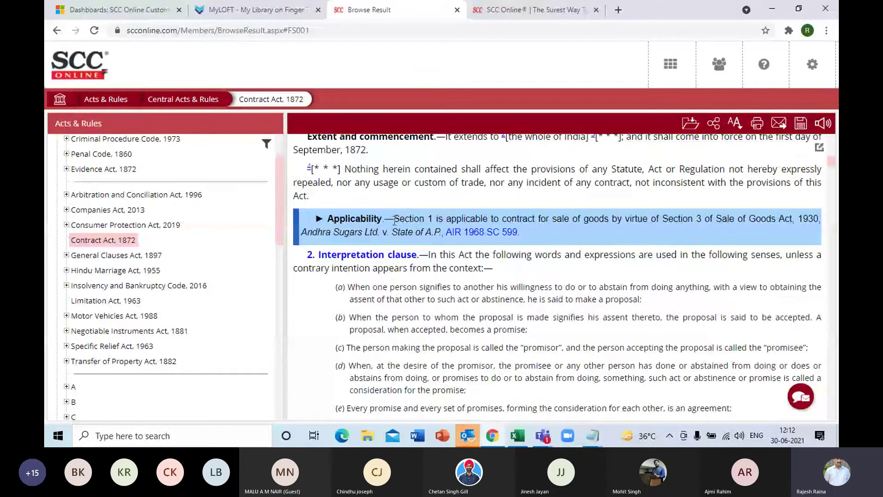
left_click_drag(395, 221, 524, 220)
left_click(523, 220)
scroll(539, 230, "down", 3)
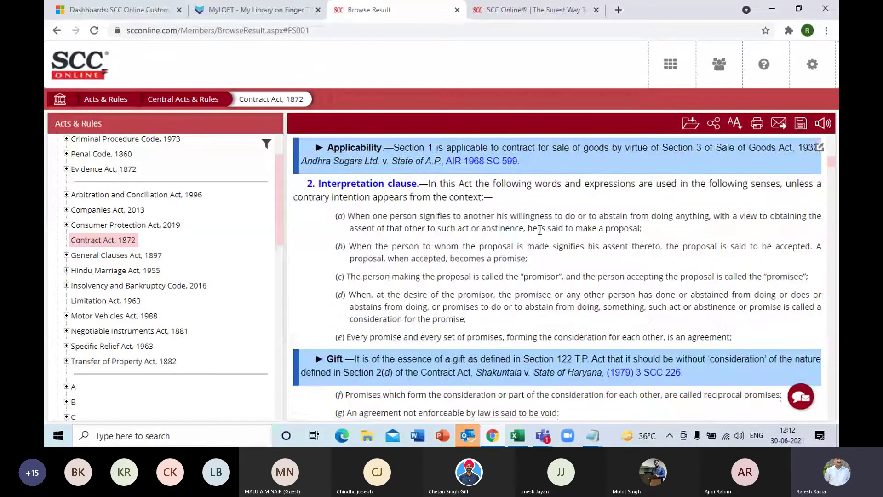
scroll(540, 230, "down", 2)
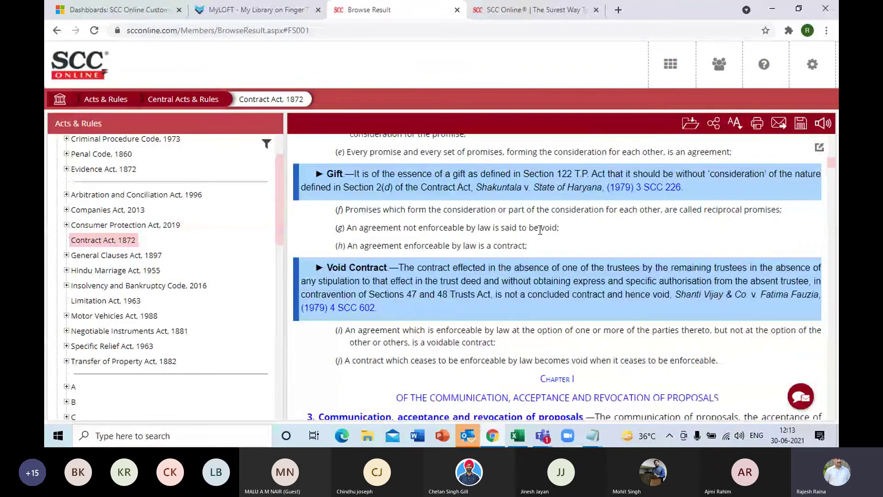
scroll(540, 230, "down", 10)
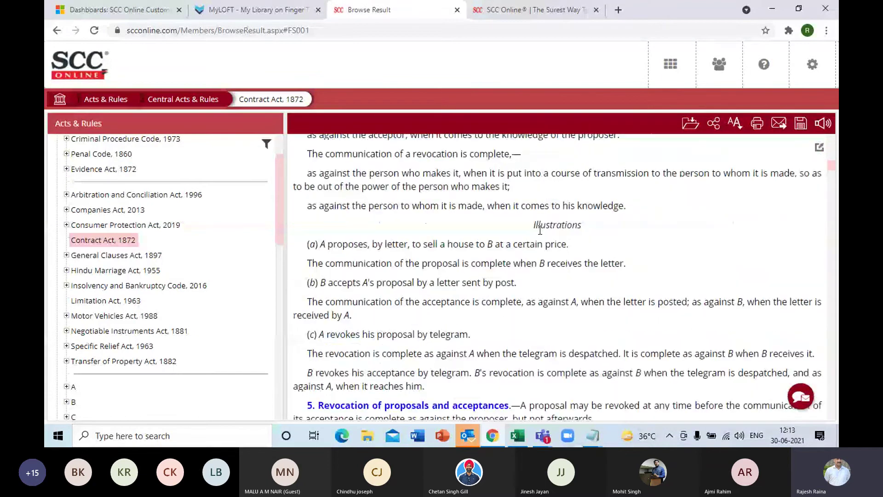
scroll(540, 230, "down", 10)
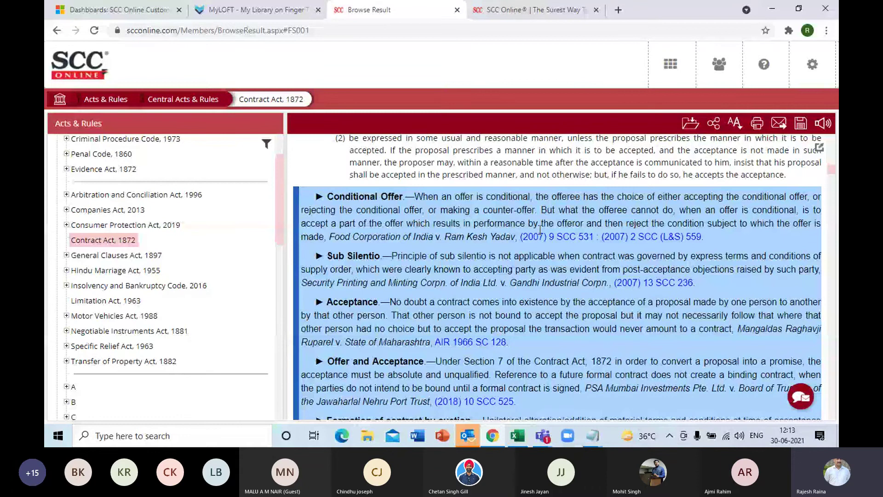
scroll(540, 230, "down", 1)
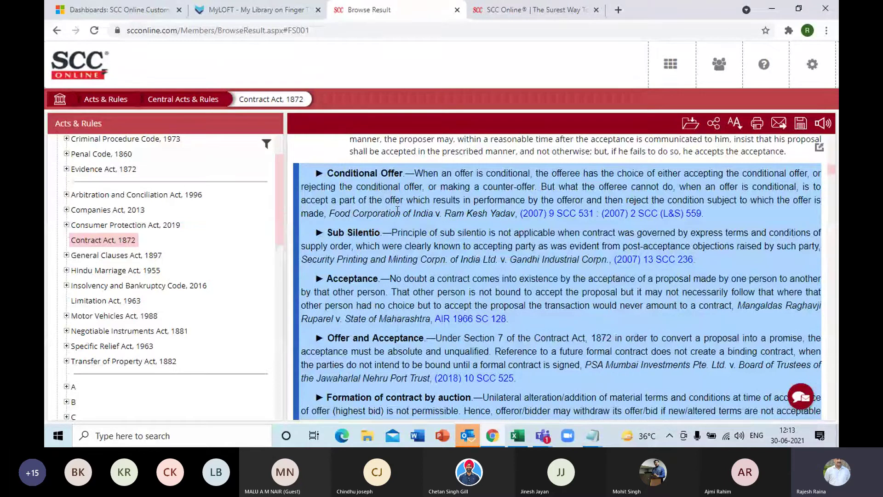
scroll(398, 211, "down", 3)
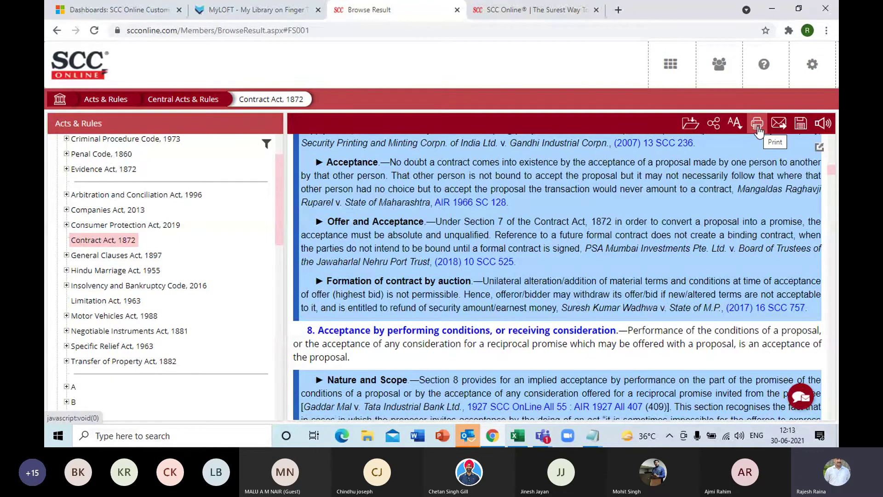
Browse Articles and look through the Law Review Journals list, collapsing it again.
left_click(671, 65)
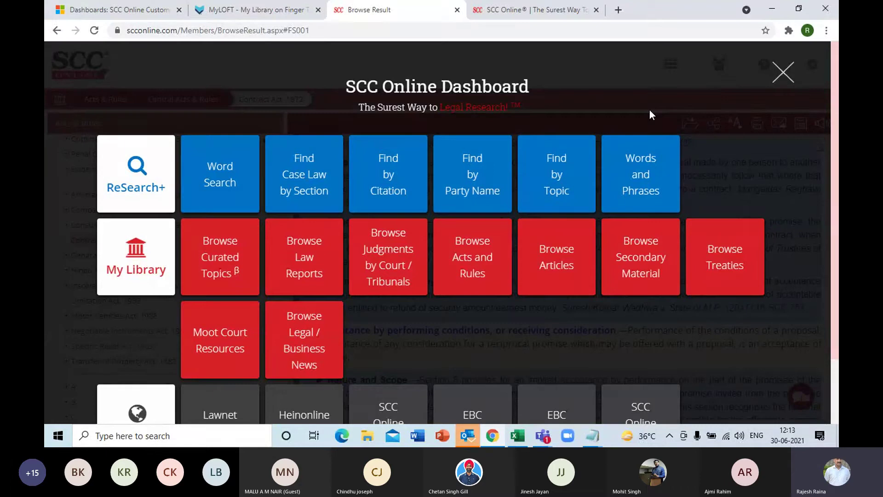
left_click(560, 257)
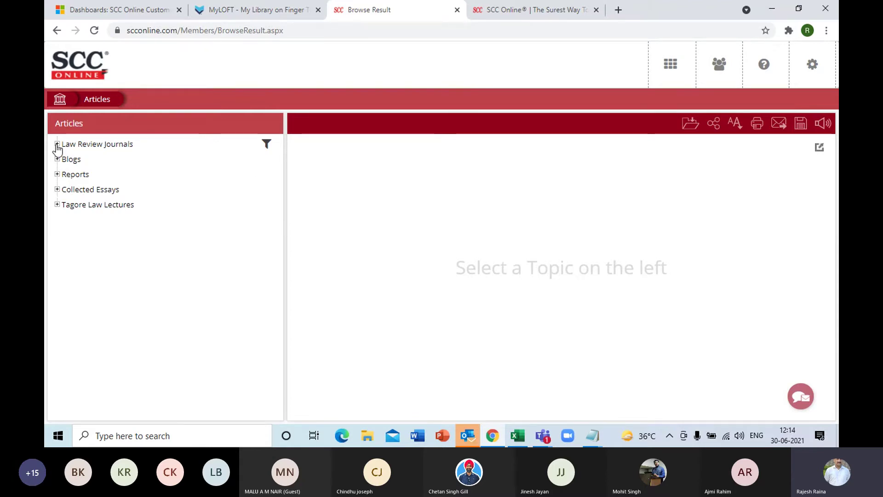
left_click(88, 146)
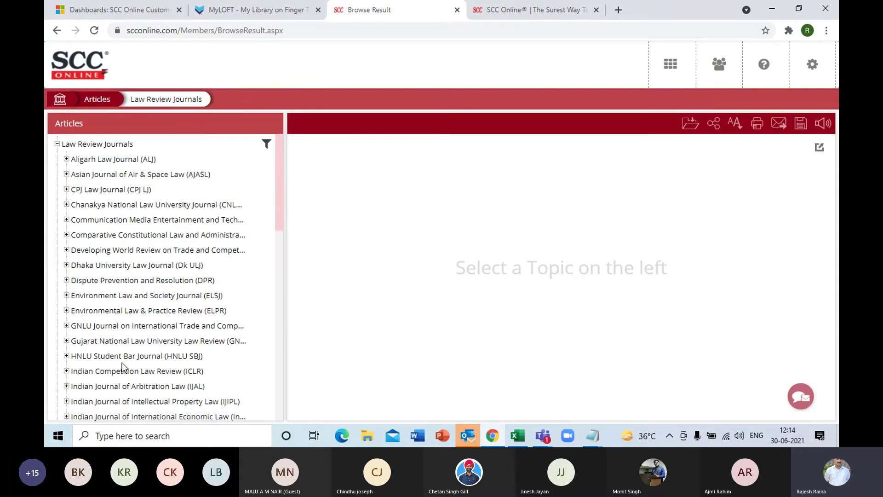
left_click(57, 145)
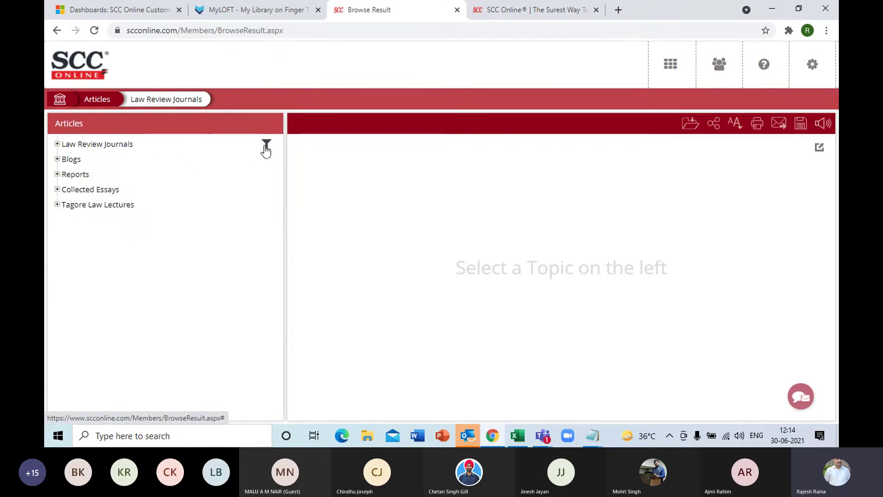
Filter the Articles list by the phrase "hate speech".
left_click(266, 148)
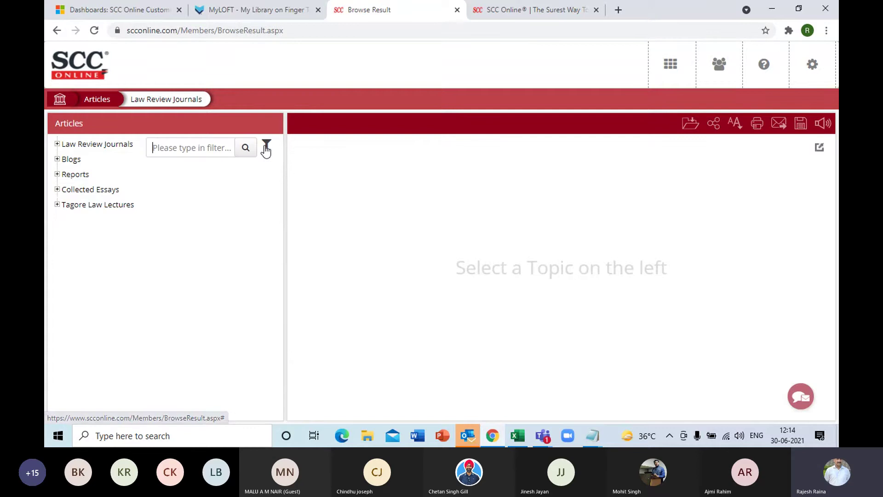
type("hat")
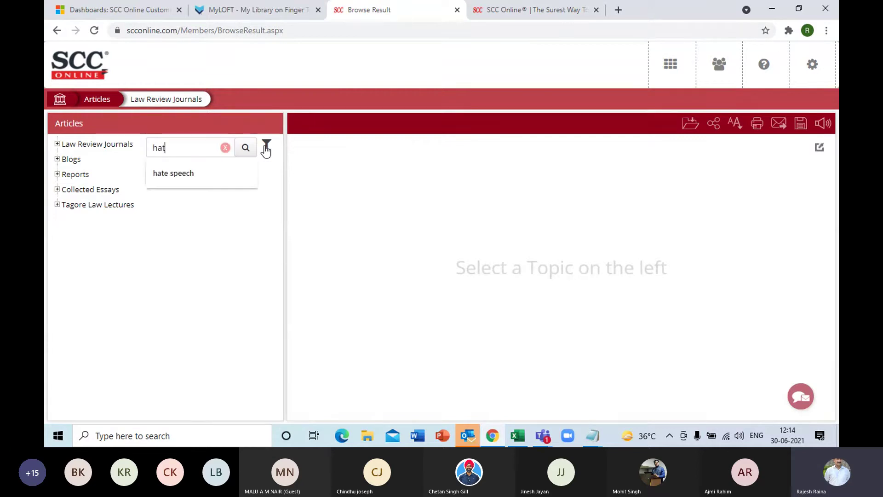
type("e speecch")
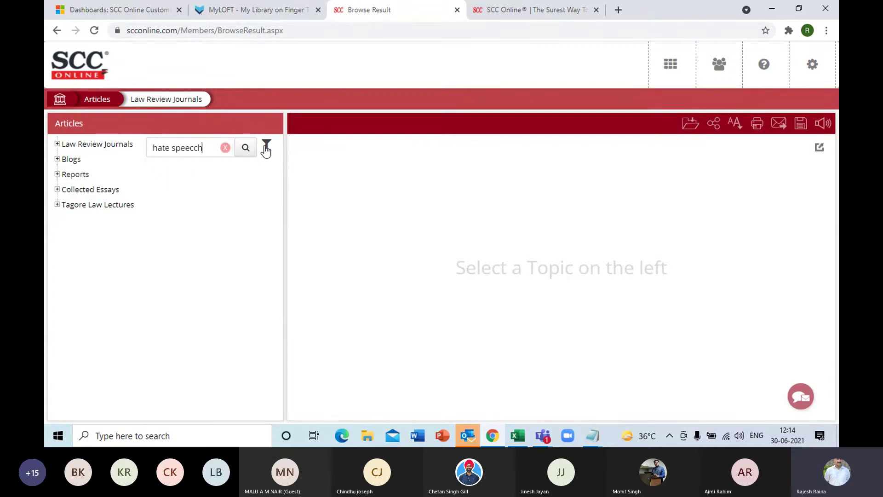
key("BackSpace")
key("BackSpace")
key("BackSpace")
type("ch")
left_click(266, 149)
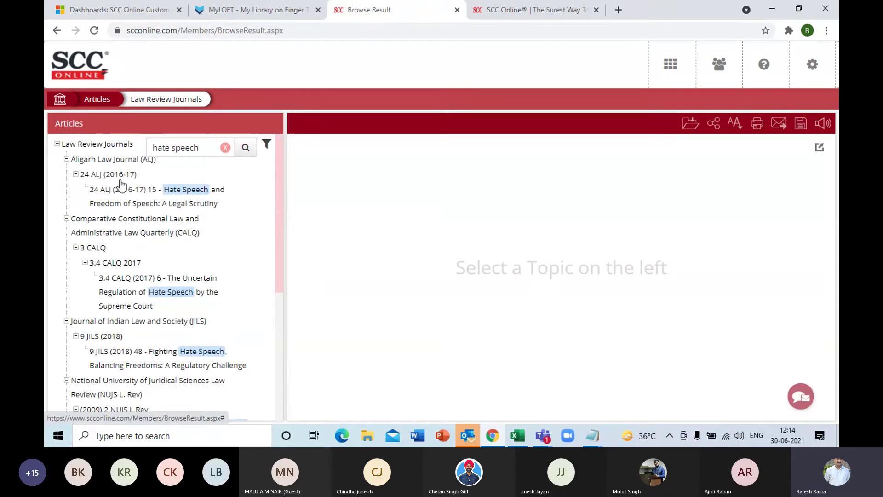
View the Aligarh Law Journal article 24 ALJ (2016-17) 15, look through the other filtered titles, and return to the Articles root.
left_click(133, 195)
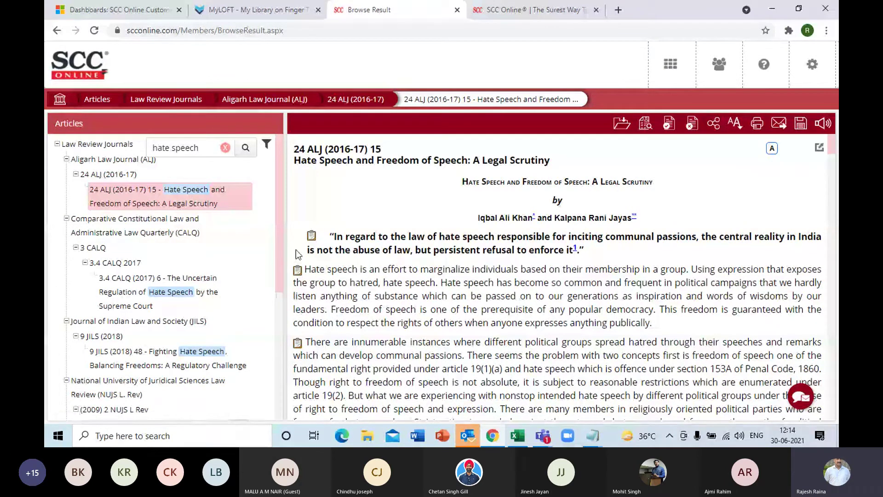
scroll(281, 253, "down", 1)
left_click_drag(280, 258, 283, 388)
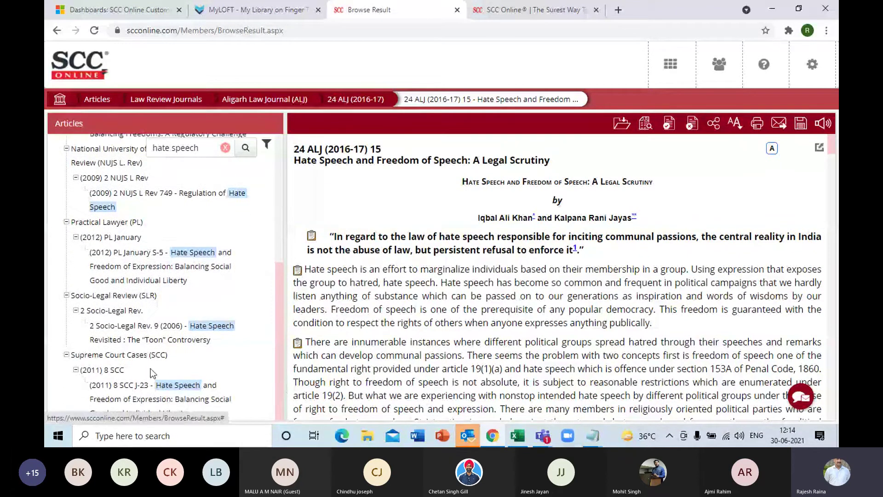
left_click_drag(157, 296, 279, 192)
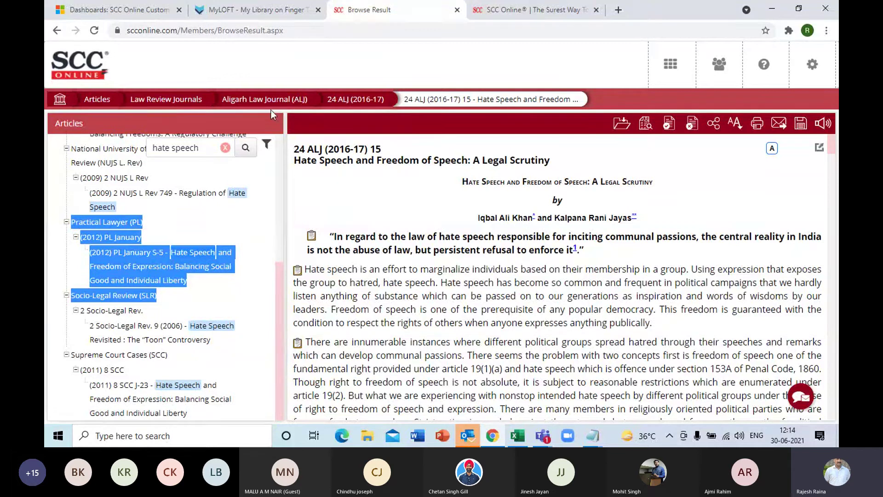
left_click(174, 100)
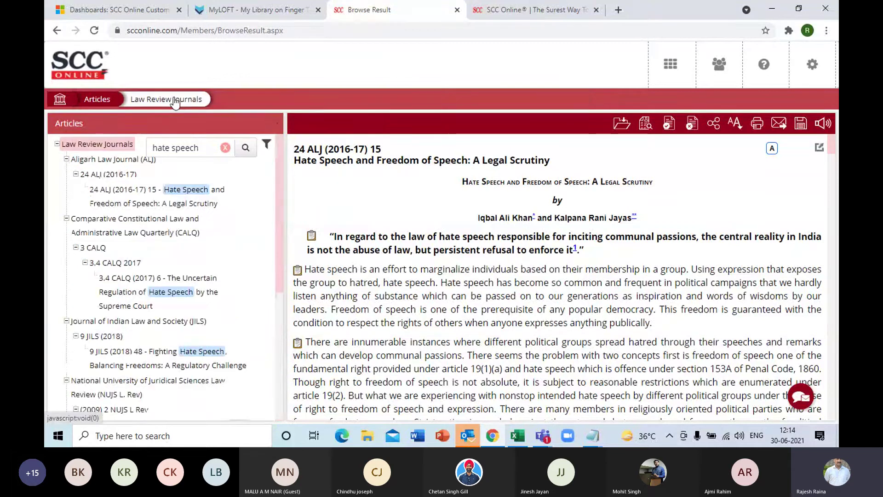
left_click(106, 101)
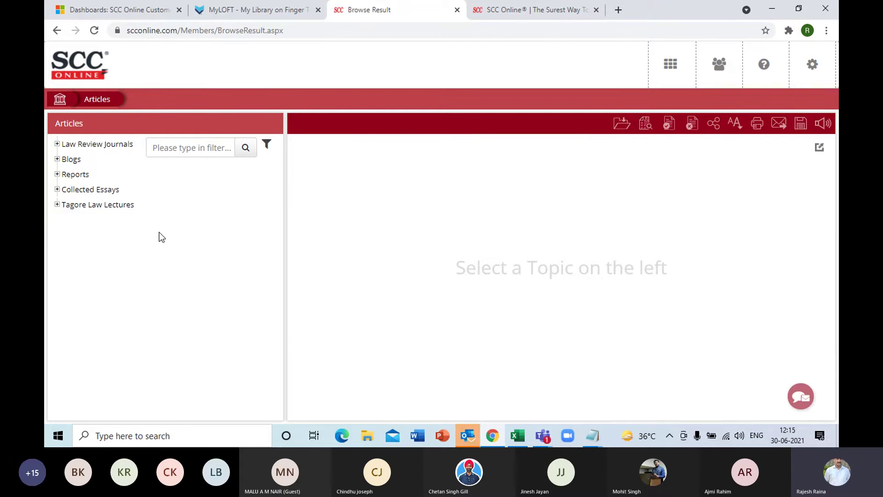
View 2020 SCC OnLine Blog LME 1 on anti-spitting laws under the SCC Online Blog's Law Made Easy, and collapse Blogs again.
left_click(58, 160)
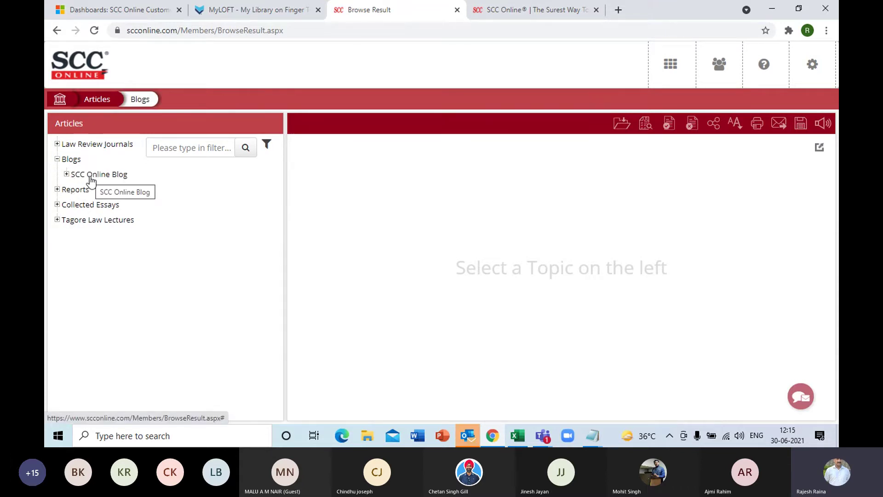
left_click(65, 178)
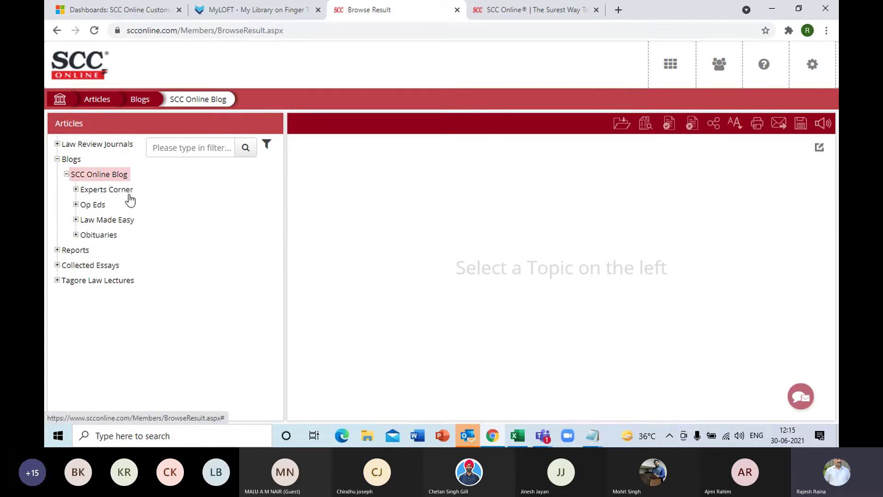
left_click(98, 222)
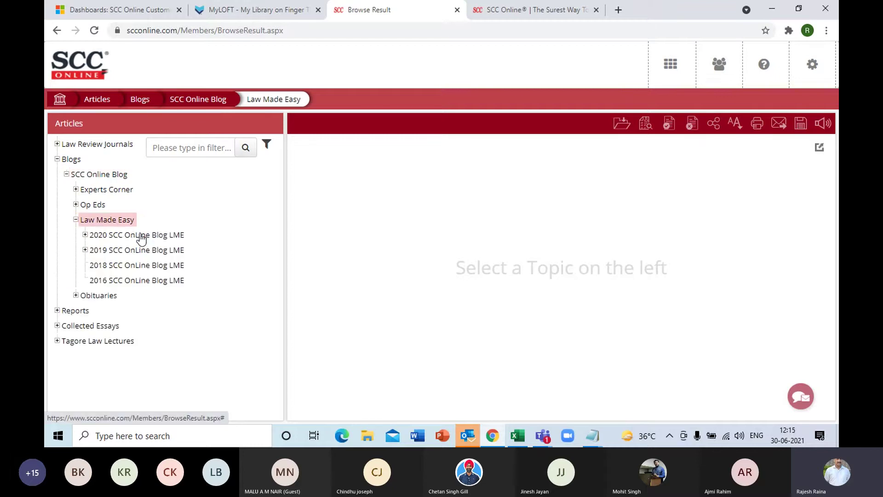
left_click(140, 236)
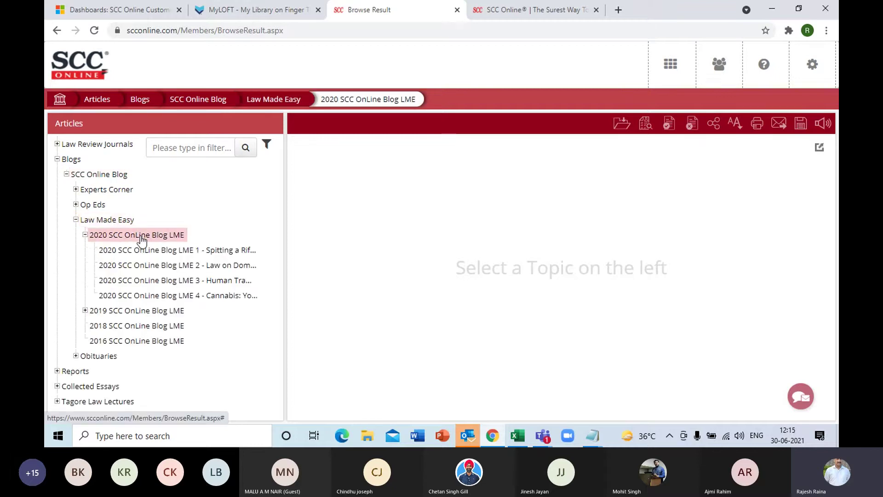
left_click(198, 253)
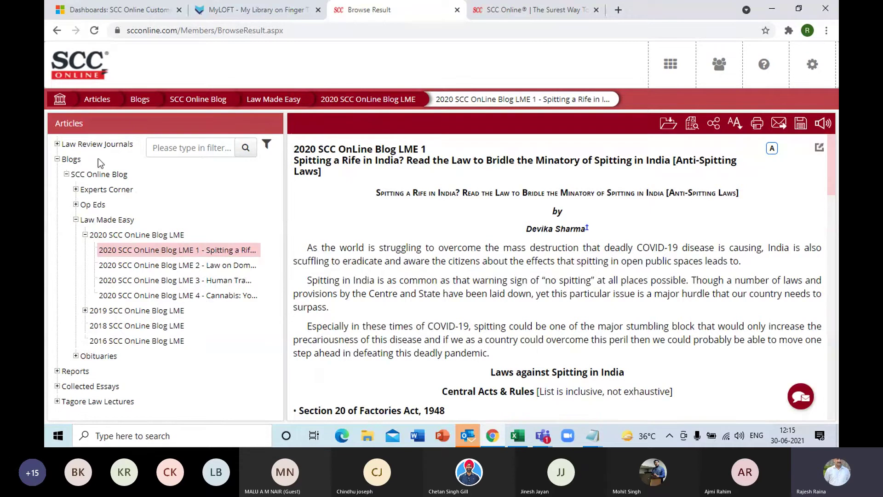
left_click(57, 159)
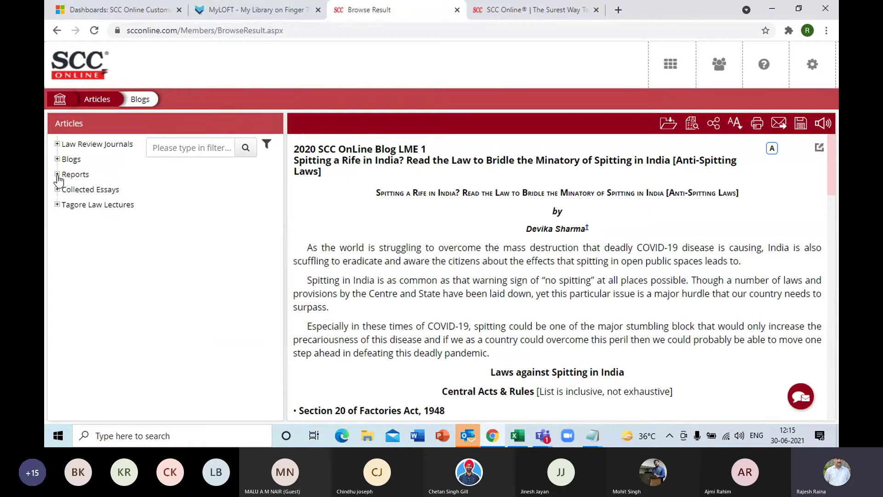
Look through the Reports list, collapse it, and look through the Tagore Law Lectures list.
left_click(57, 174)
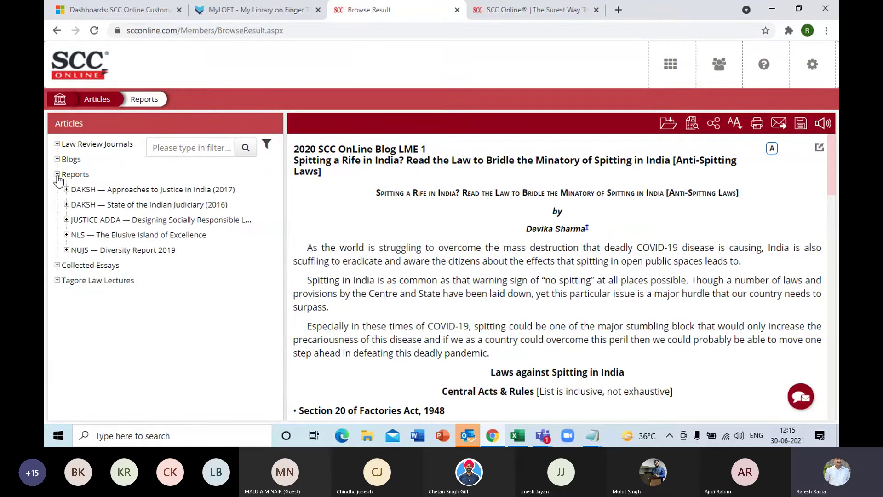
left_click(57, 175)
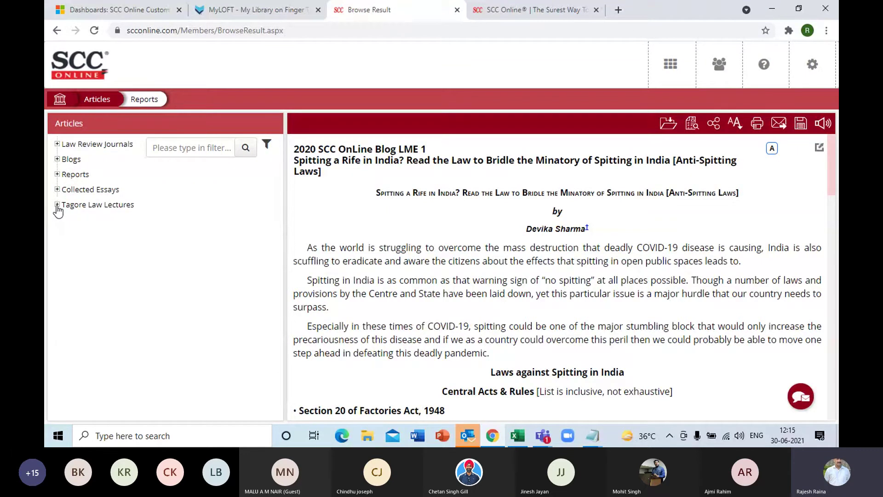
left_click(57, 205)
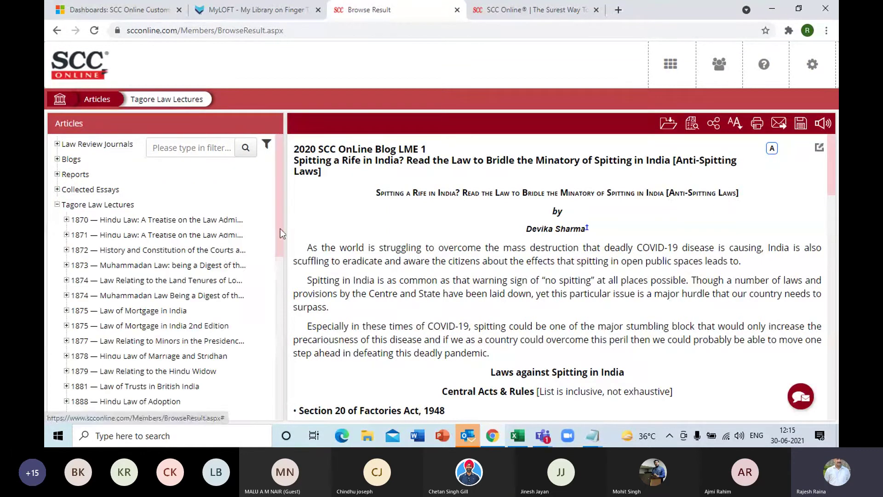
left_click_drag(281, 229, 277, 414)
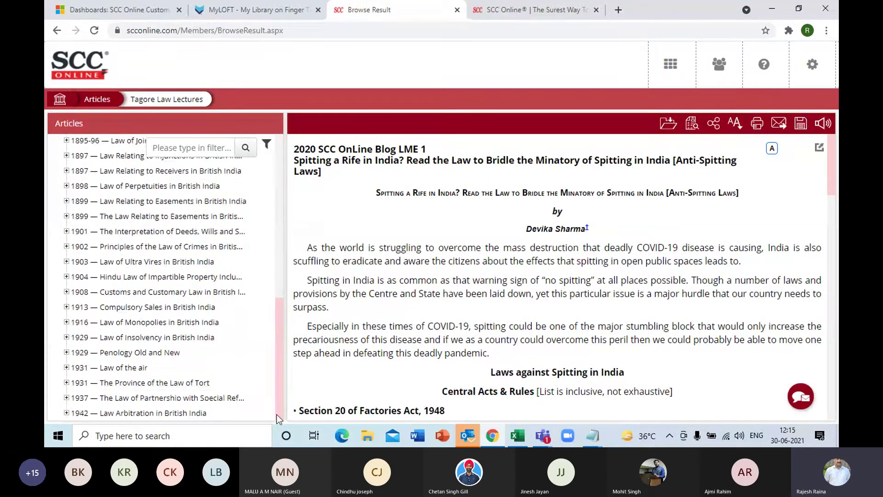
left_click(278, 153)
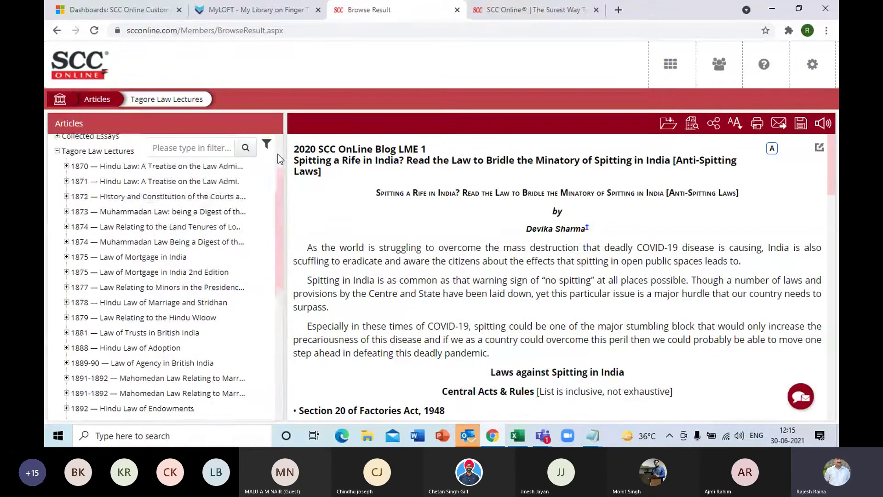
Browse Secondary Material to the Constituent Assembly Debates under Constitutional Documents, and view the Volume 1 dates, collapsing that volume again.
left_click(667, 74)
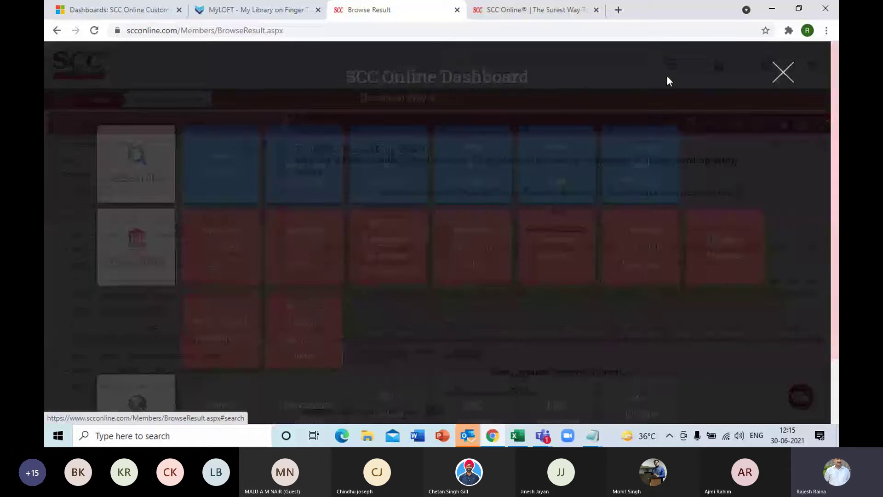
left_click(641, 256)
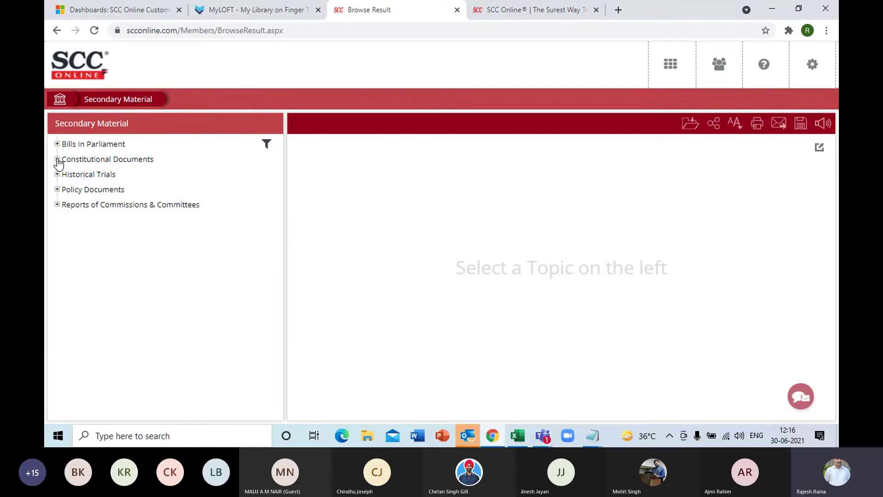
left_click(92, 161)
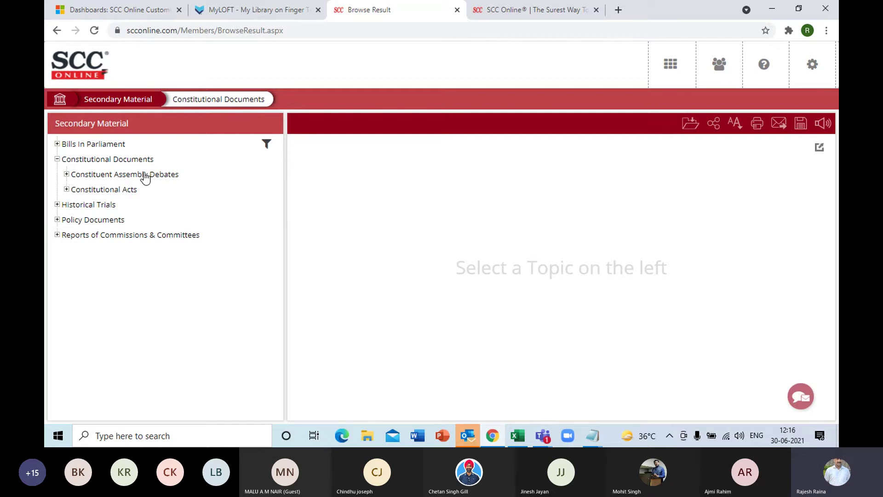
left_click(68, 174)
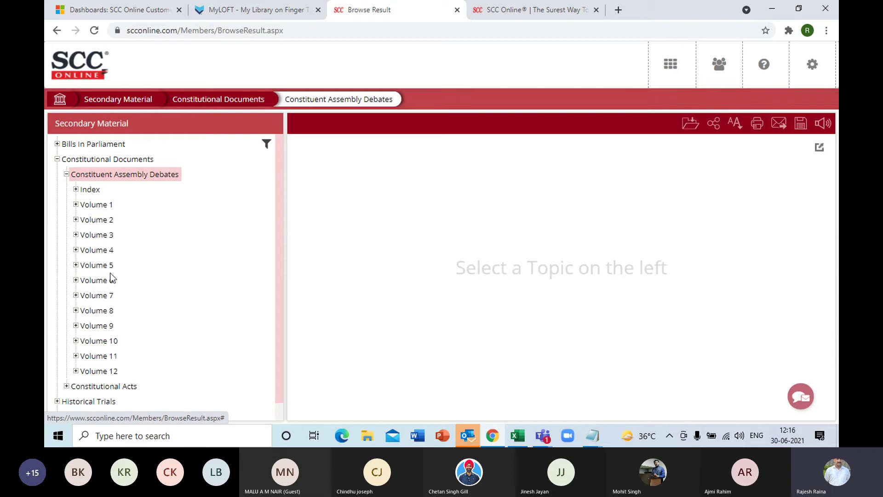
left_click(77, 205)
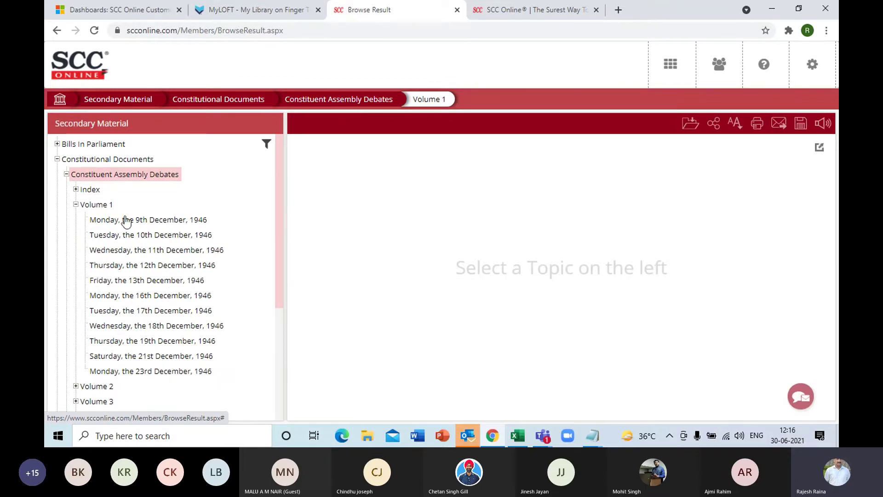
left_click(76, 205)
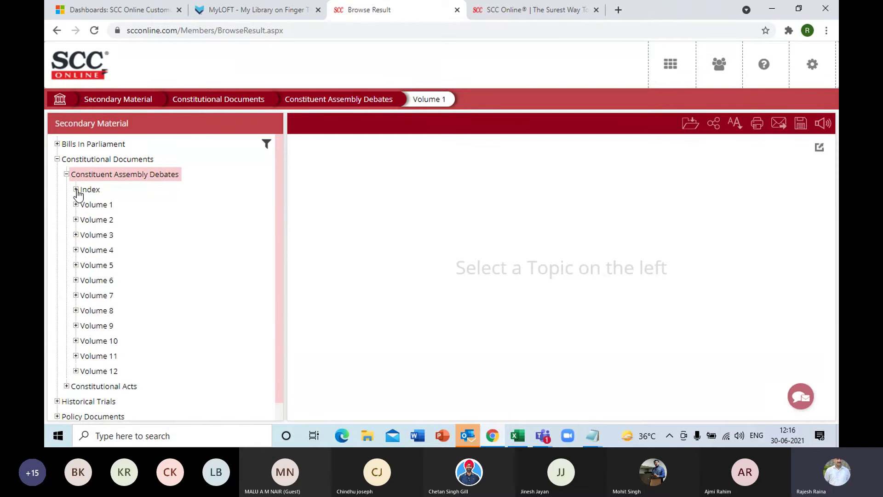
Examine the COI Article to Draft Article table in the debates' Index, and collapse Constitutional Documents again.
left_click(76, 190)
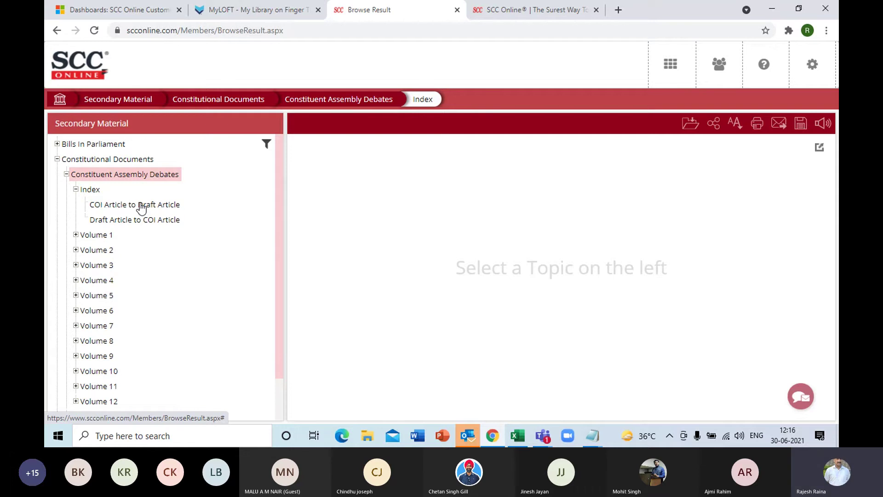
left_click(141, 205)
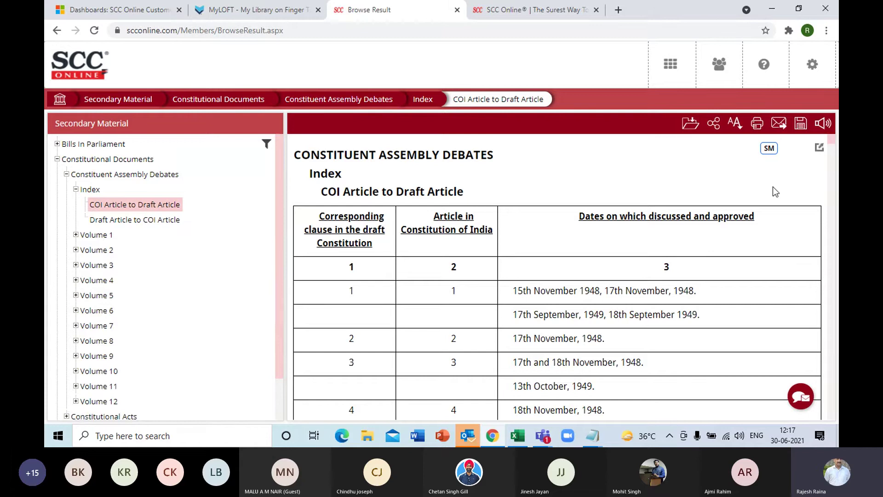
scroll(773, 192, "down", 2)
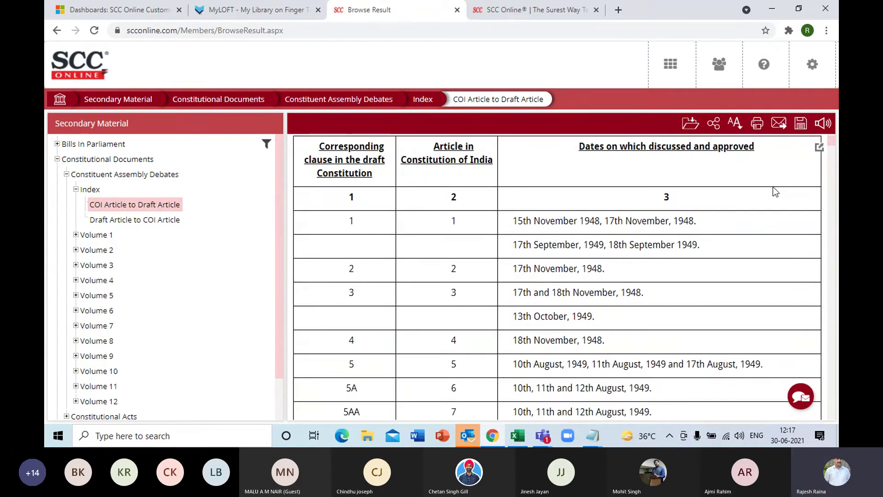
scroll(773, 188, "up", 1)
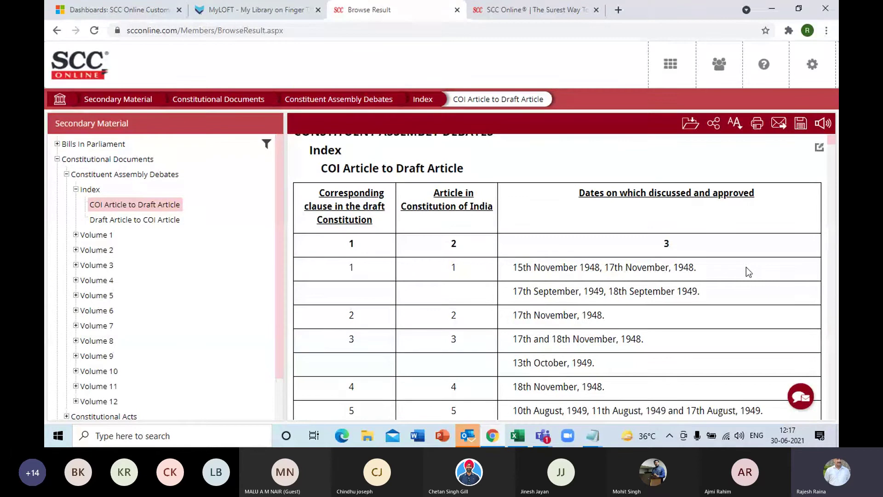
scroll(746, 268, "down", 3)
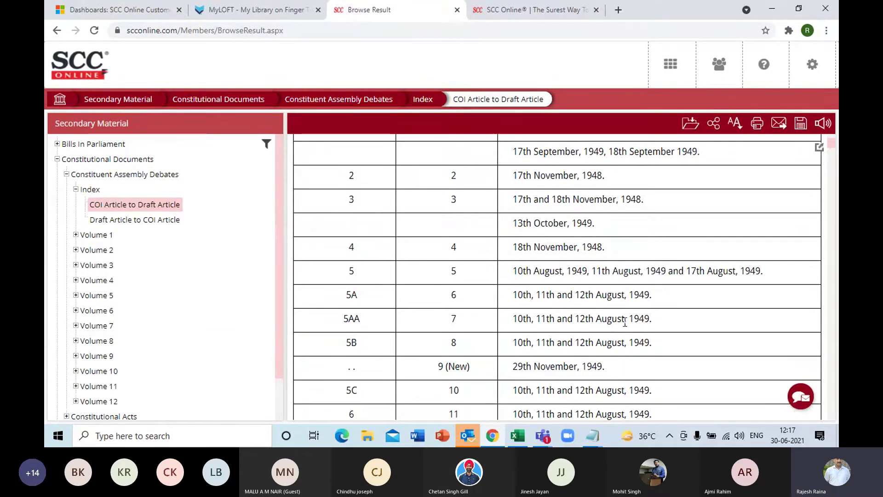
left_click(58, 160)
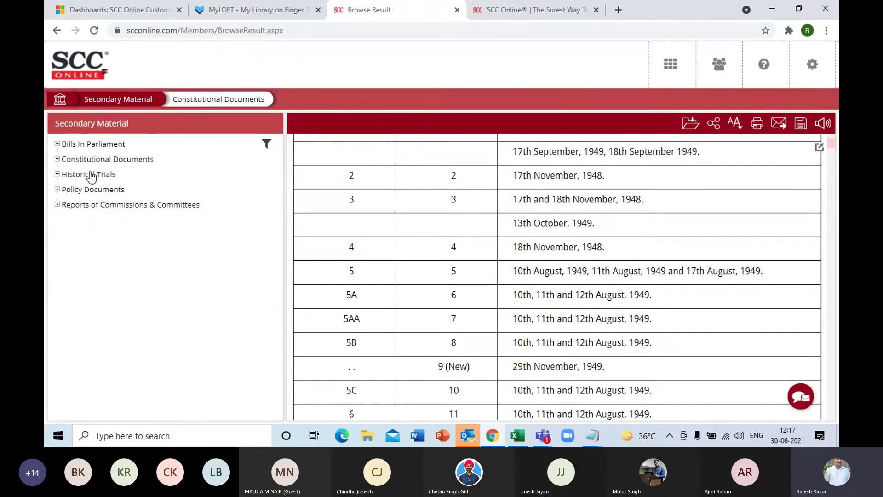
Look through the Historical Trials and Policy Documents lists under Secondary Material, collapsing each one again.
left_click(57, 176)
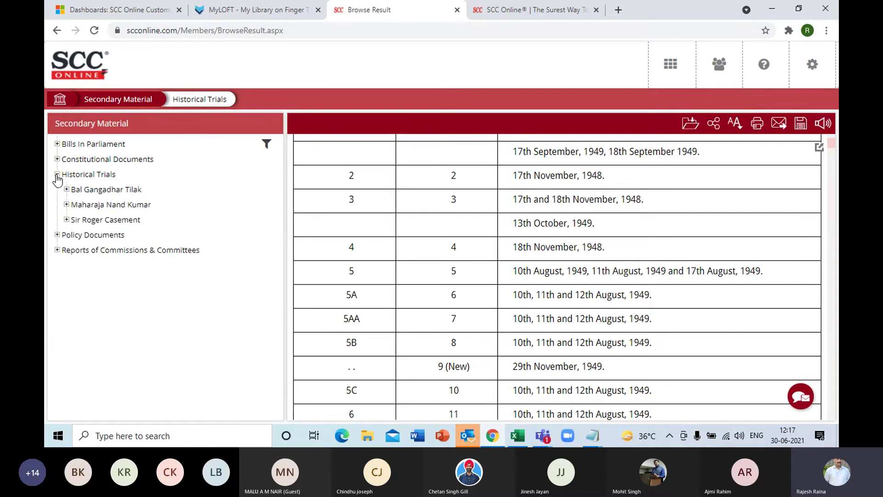
left_click(58, 176)
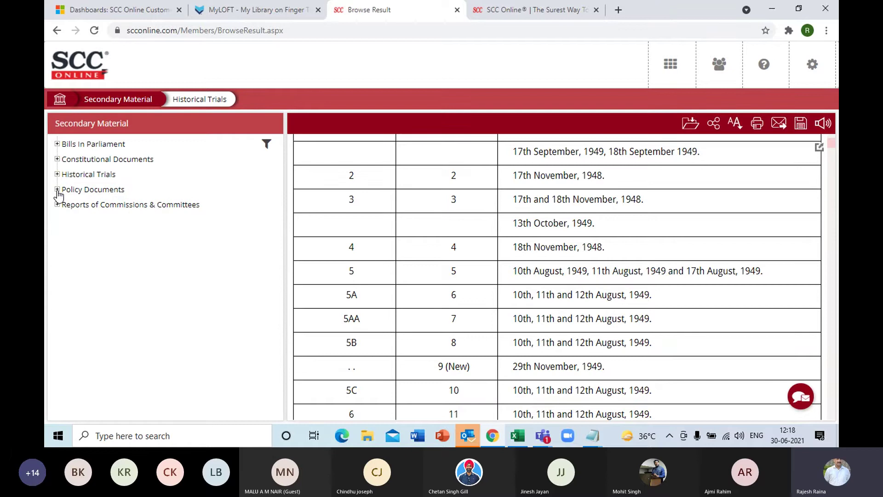
left_click(58, 190)
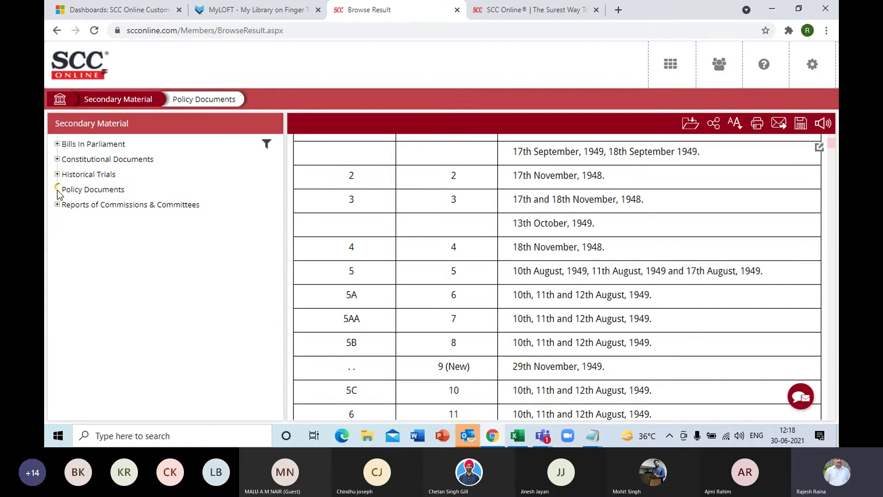
left_click_drag(278, 221, 286, 173)
left_click(58, 189)
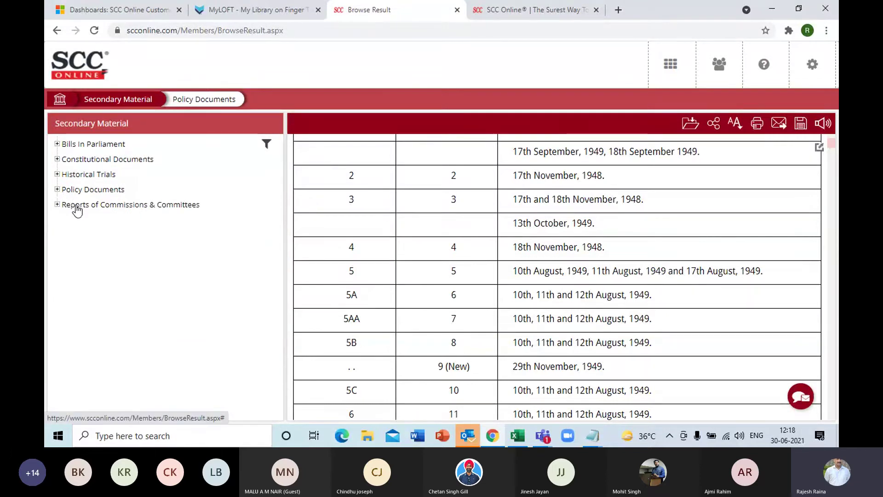
View Law Commission Report No. 277 (August, 2018) on Wrongful Prosecution under Reports of Commissions & Committees.
left_click(76, 205)
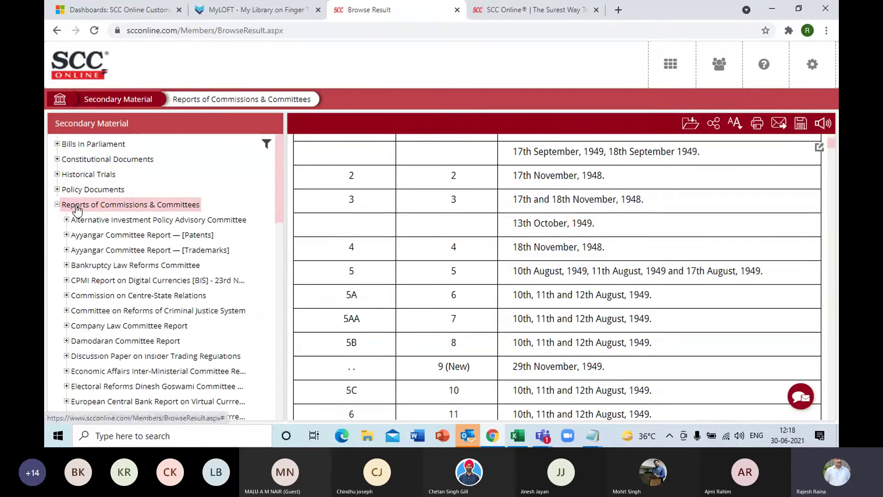
left_click_drag(280, 195, 287, 270)
scroll(183, 326, "down", 1)
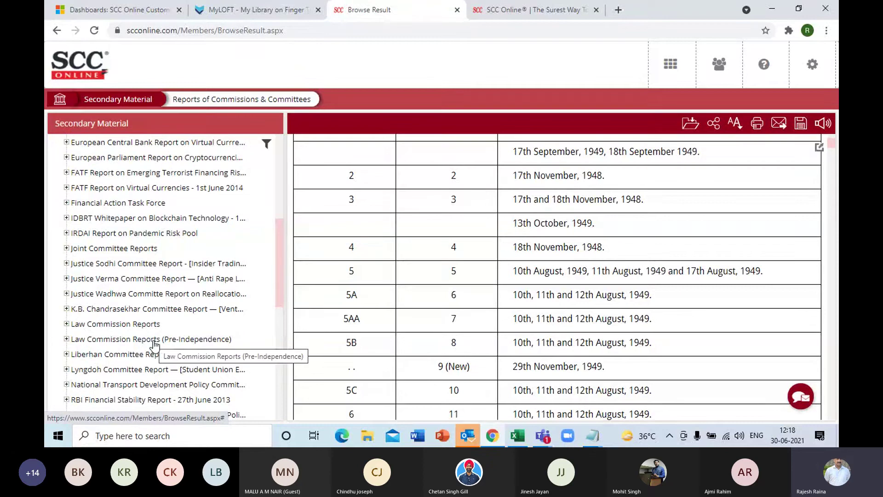
left_click(135, 324)
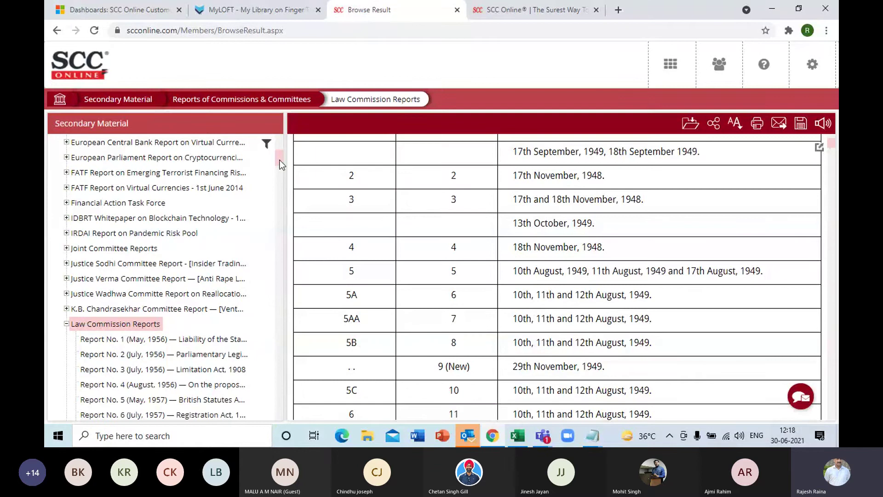
left_click_drag(280, 160, 285, 391)
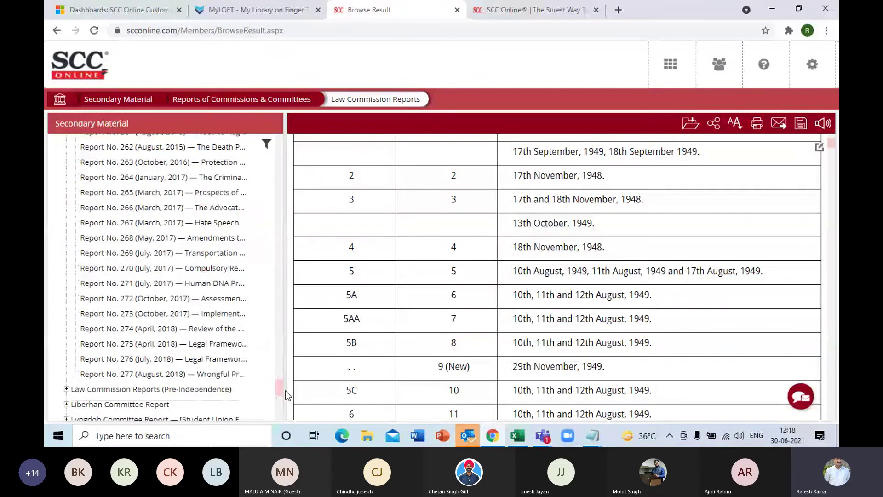
left_click(193, 375)
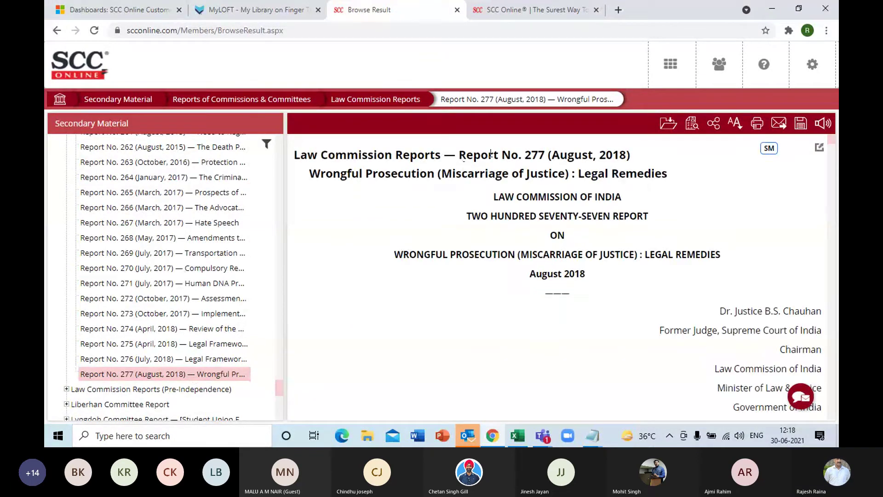
Browse Moot Court Resources to the Problem of the 11th Amity National Moot Lucknow, 2018, and collapse the Amity, Lucknow entry again.
left_click(671, 64)
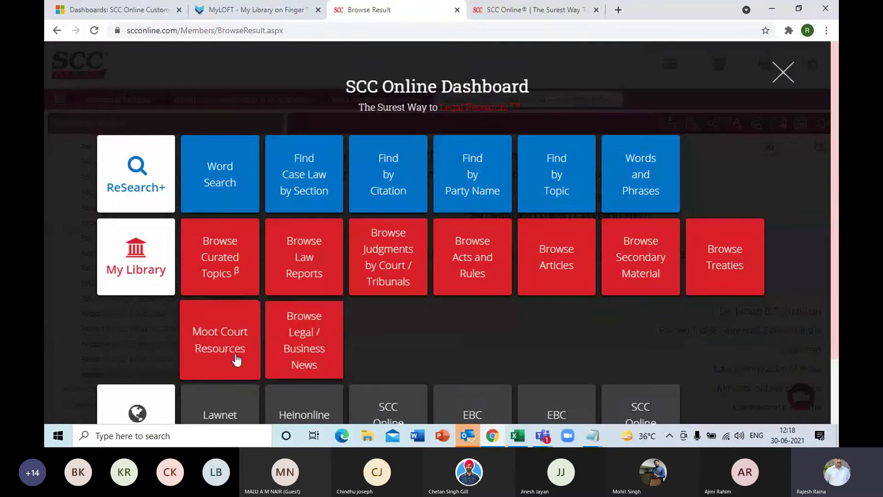
left_click(207, 355)
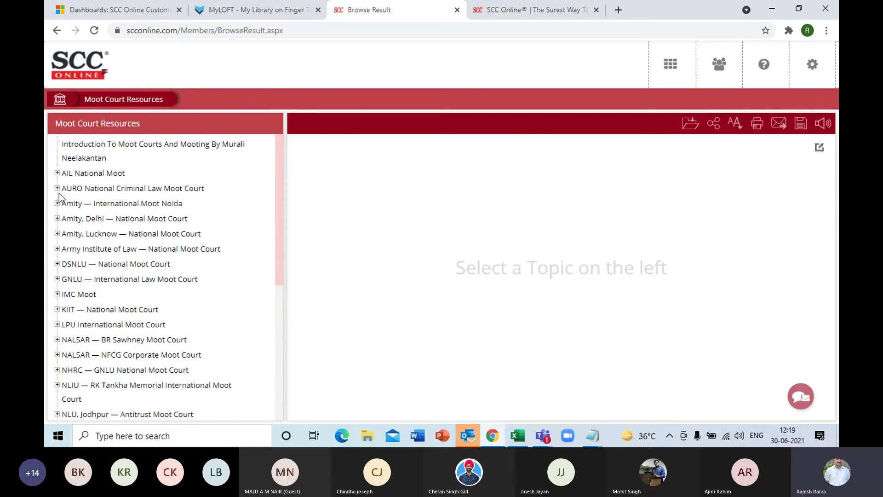
left_click(57, 234)
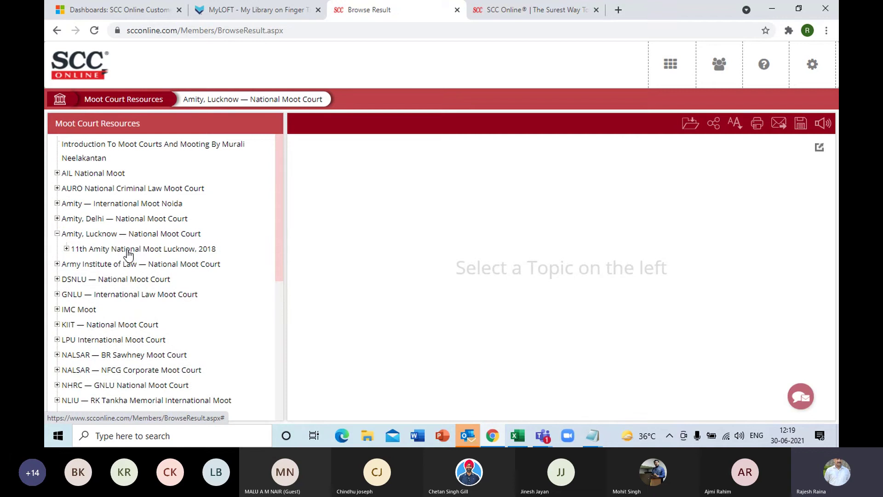
left_click(67, 249)
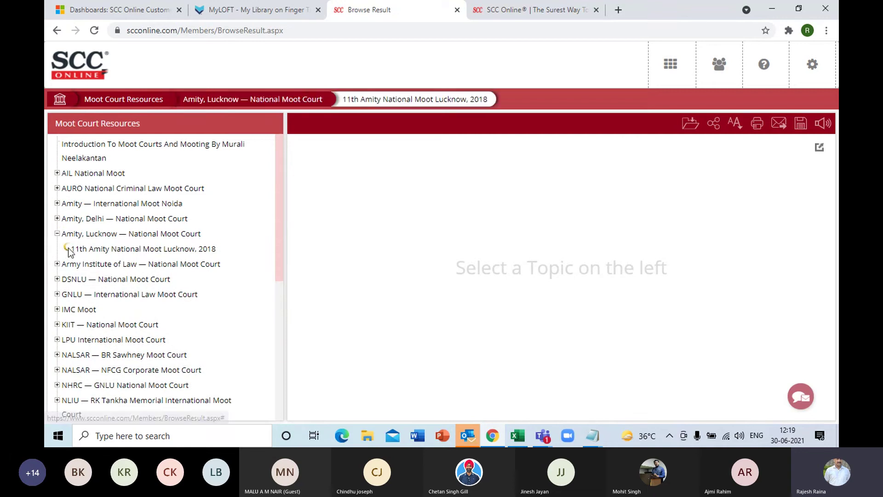
left_click(95, 264)
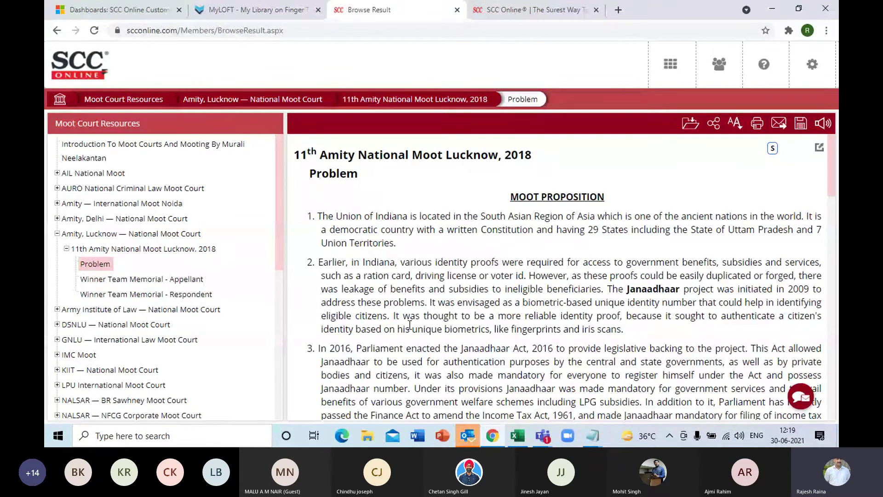
left_click(57, 234)
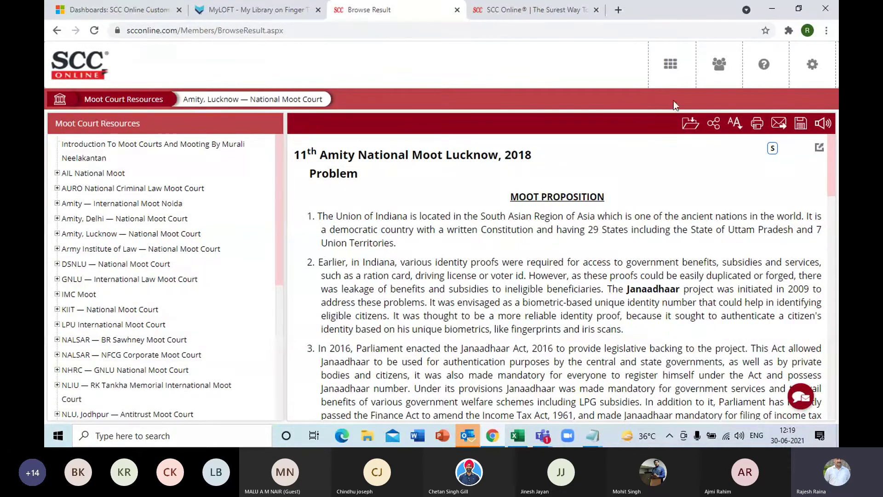
Browse Legal/Business News to the months of 2019 under Supreme Court, and collapse the year and the court again.
left_click(676, 68)
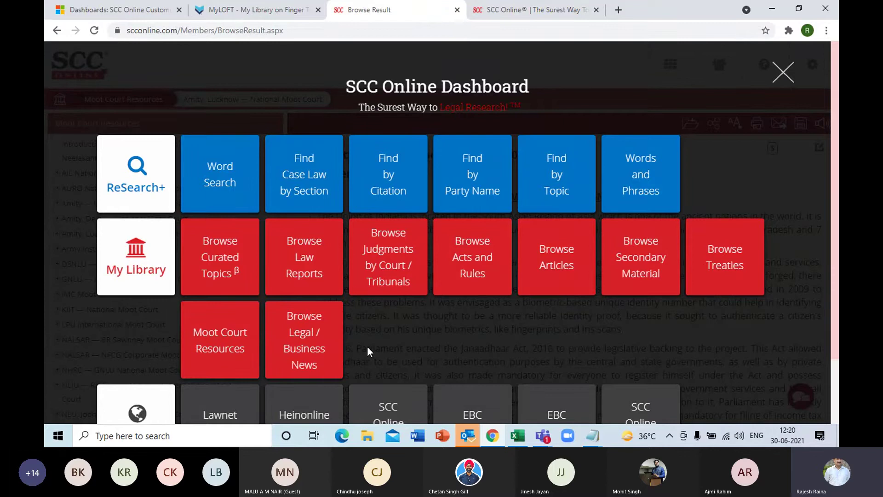
left_click(318, 348)
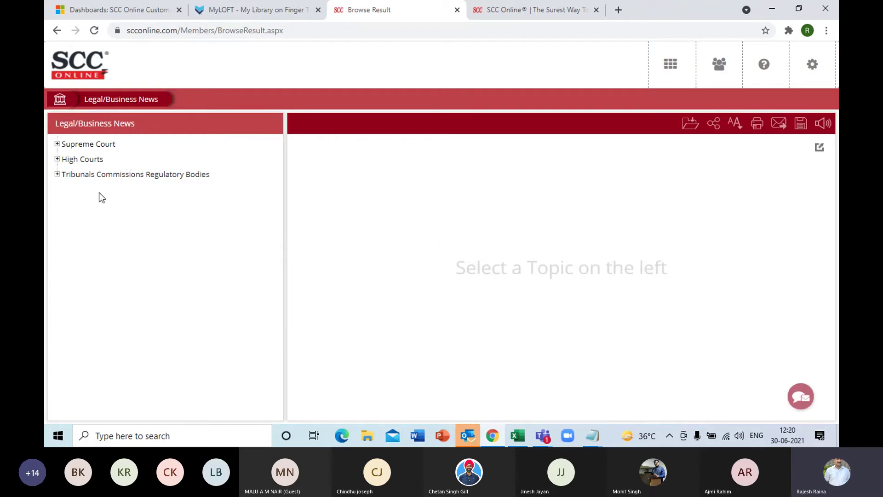
left_click(57, 144)
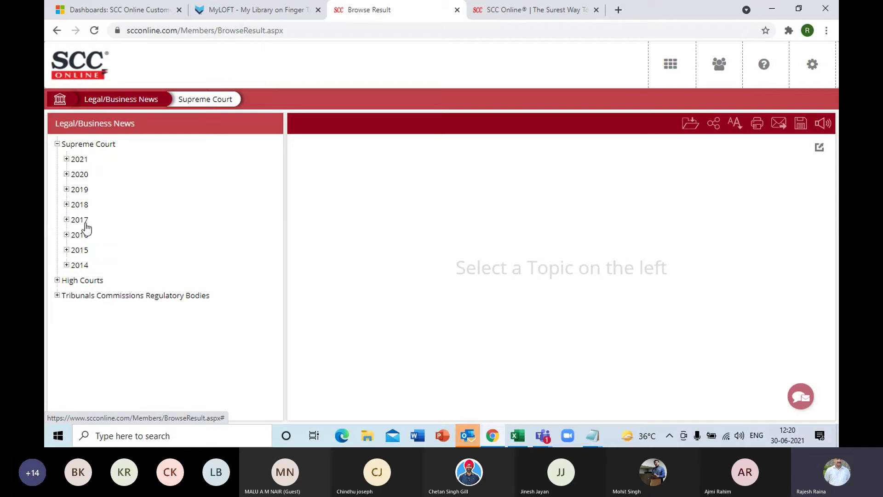
left_click(67, 190)
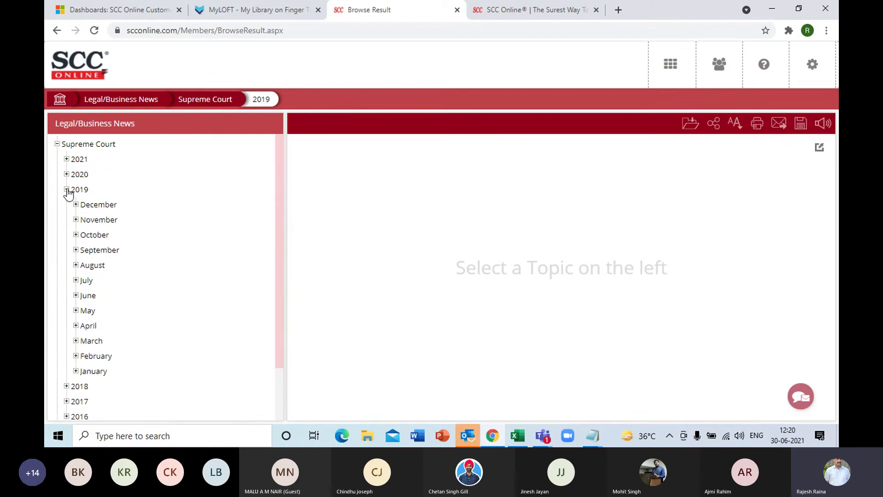
left_click(67, 190)
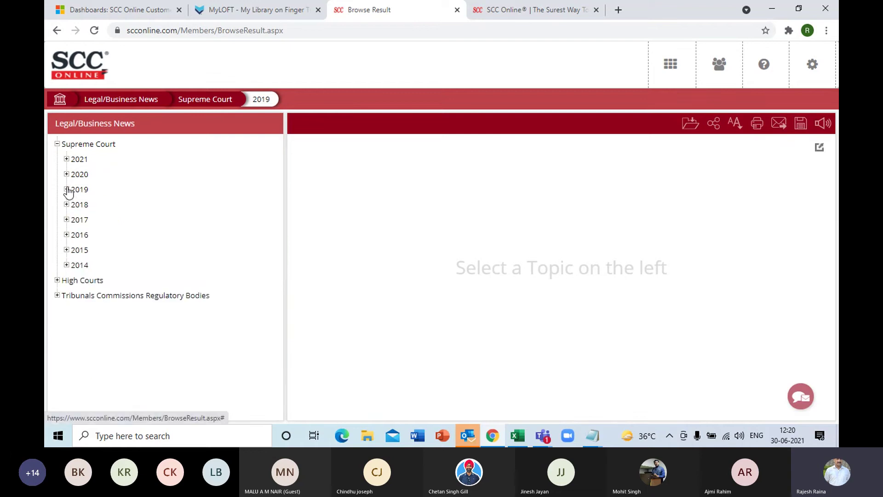
left_click(57, 144)
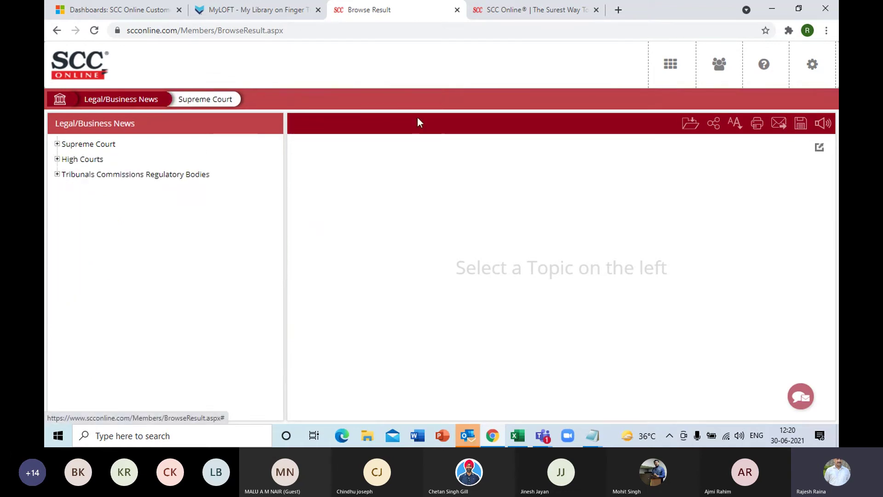
Open the SCC Online Blog from the dashboard links and look through its Experts Corner, Op. Ed. and News categories.
left_click(663, 71)
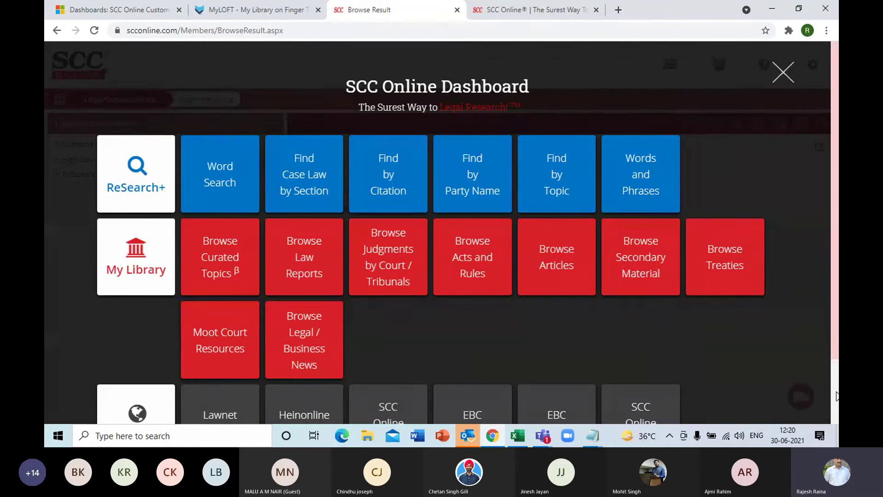
scroll(836, 395, "down", 2)
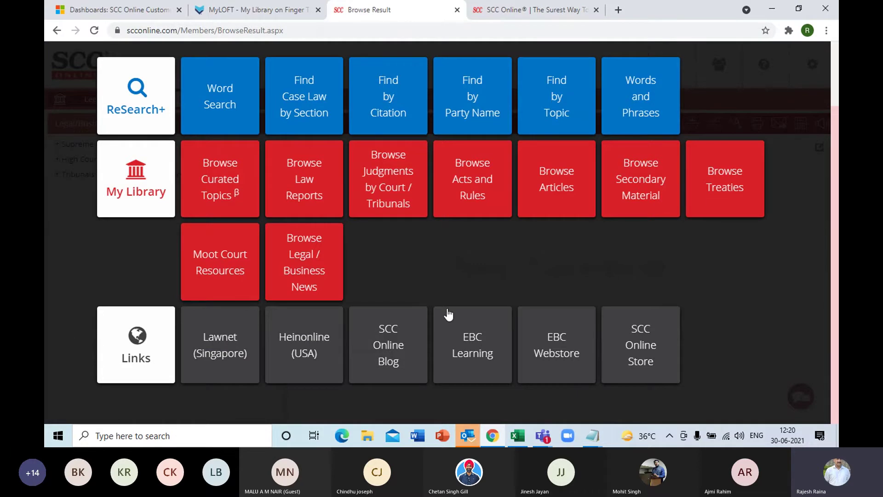
left_click(390, 364)
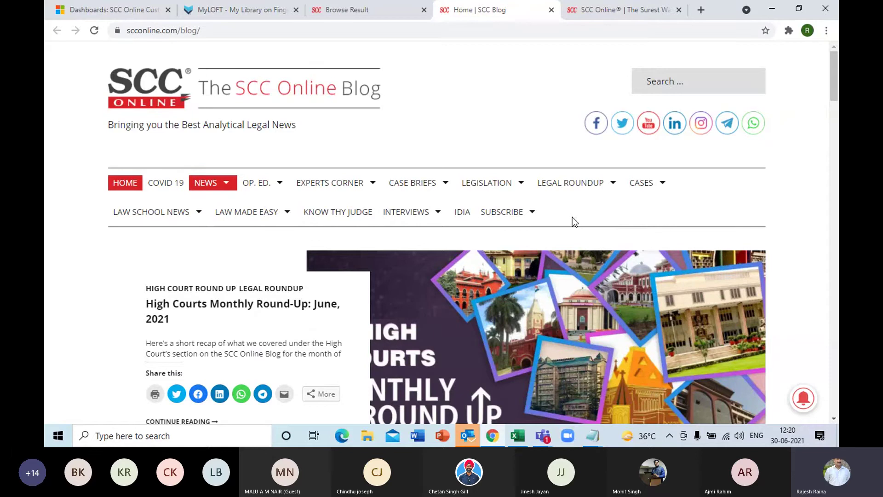
mouse_move(327, 189)
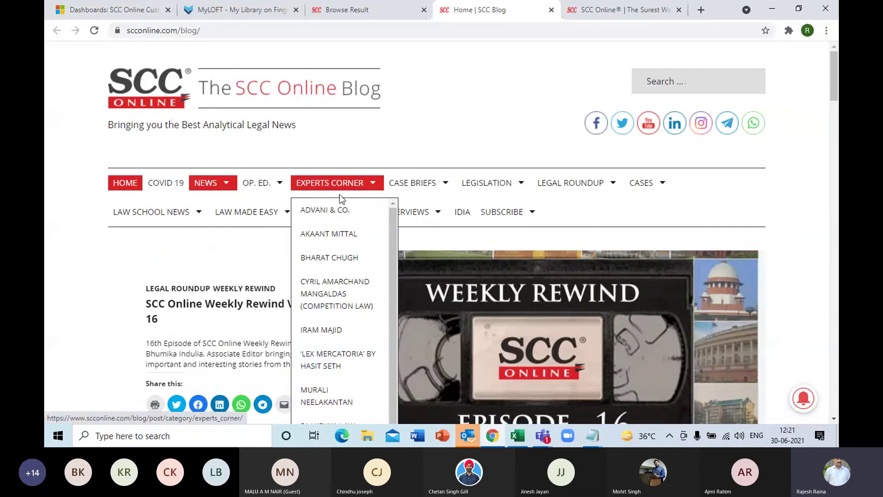
left_click_drag(392, 247, 396, 355)
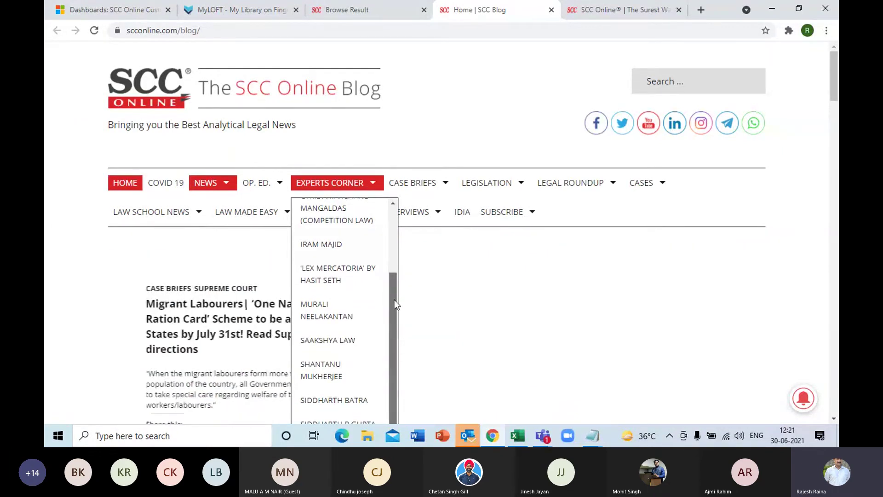
mouse_move(276, 185)
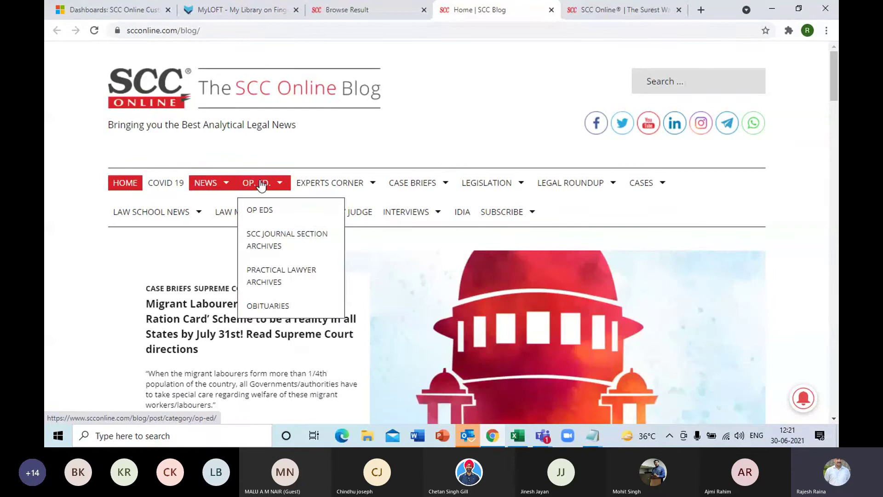
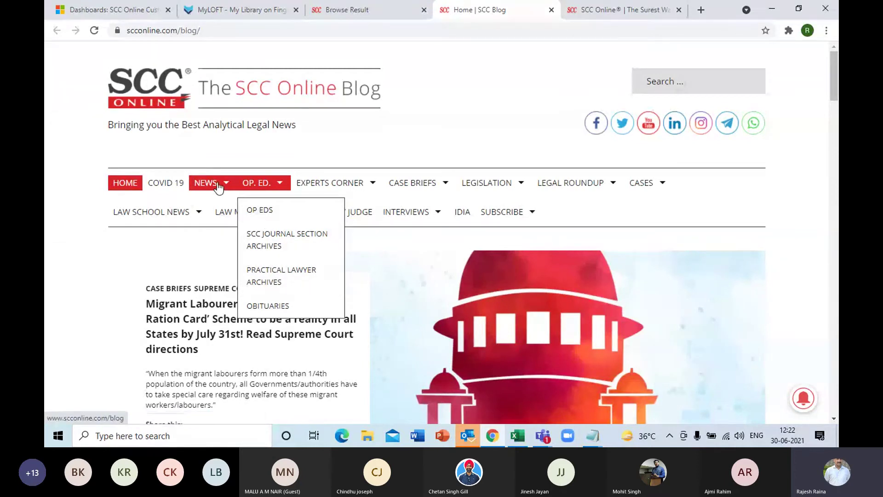
mouse_move(214, 183)
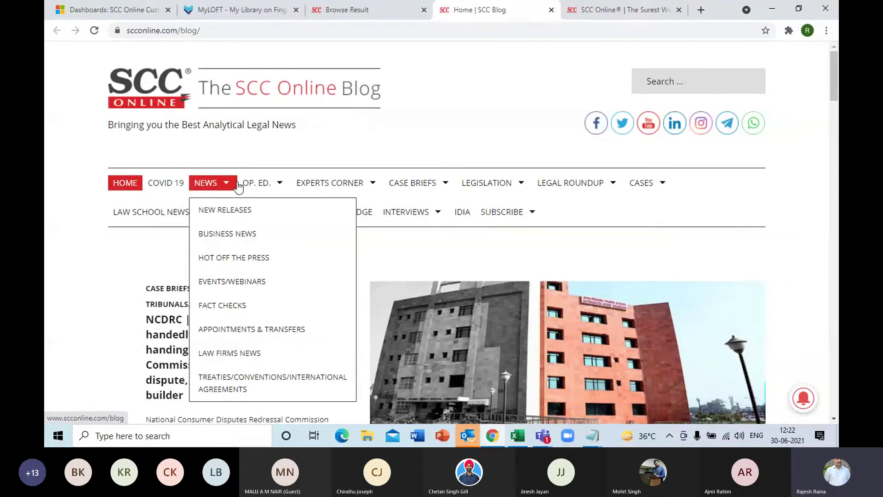
Open the 'One Nation One Ration Card' migrant labourers brief from the Supreme Court Case Briefs and highlight its opening food security quote.
mouse_move(433, 192)
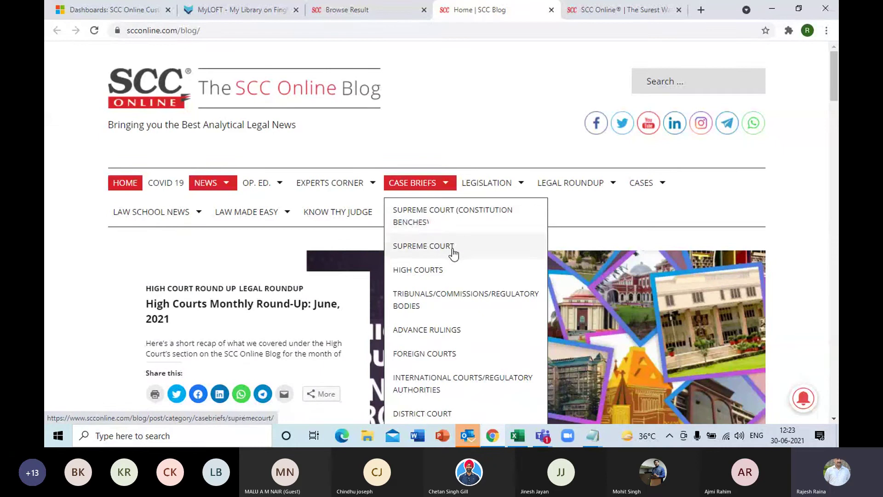
left_click(425, 248)
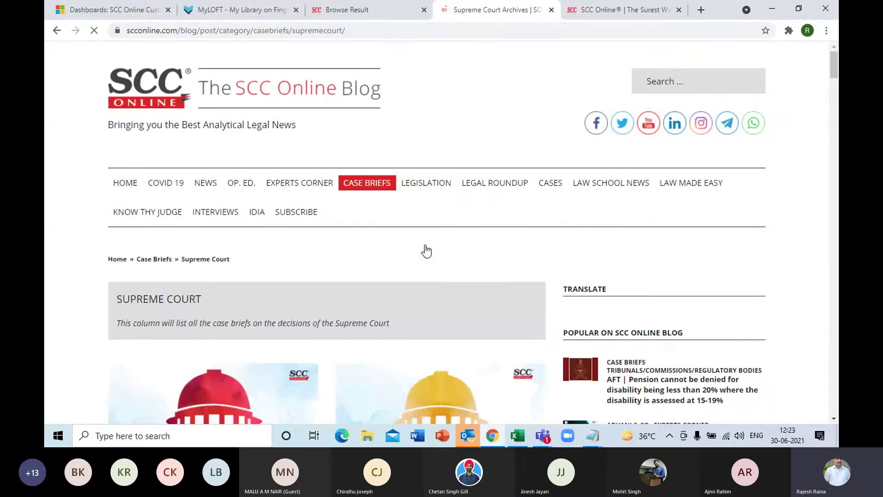
left_click_drag(834, 68, 836, 103)
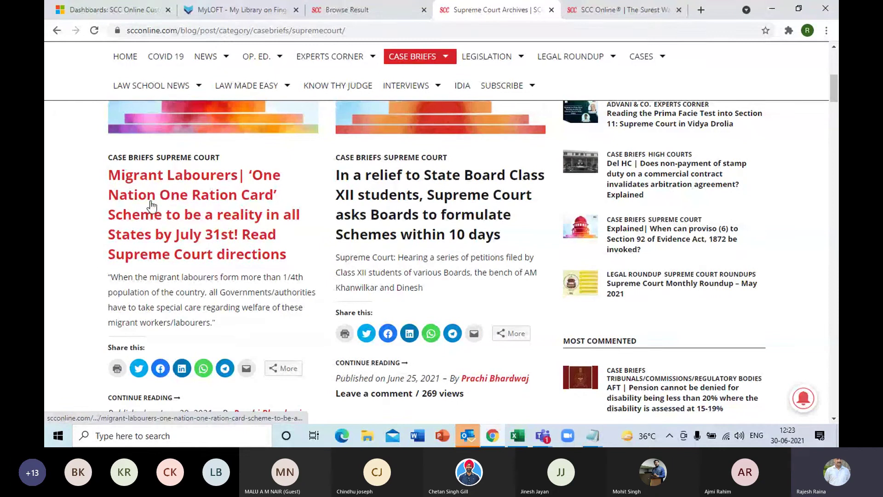
left_click(243, 244)
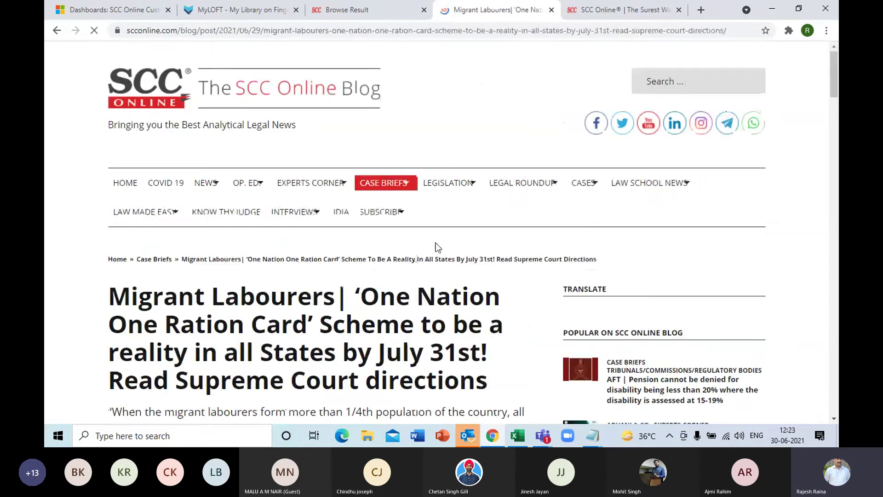
left_click_drag(836, 92, 837, 177)
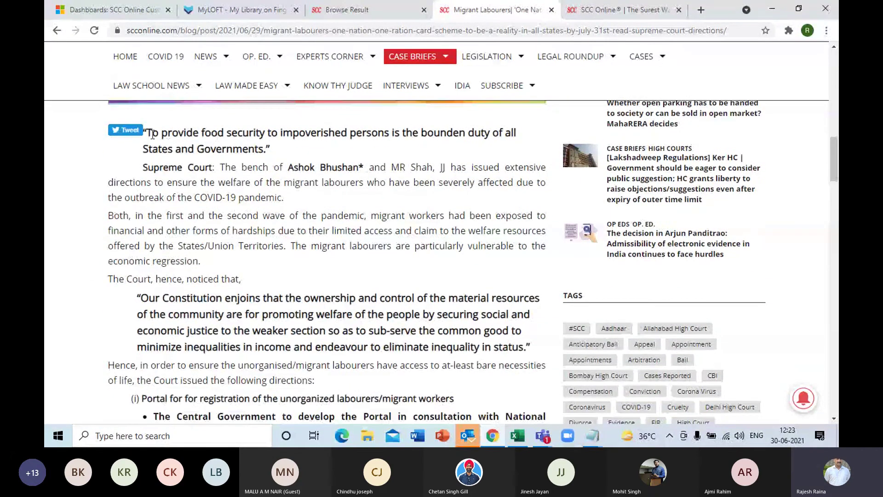
left_click_drag(152, 134, 248, 148)
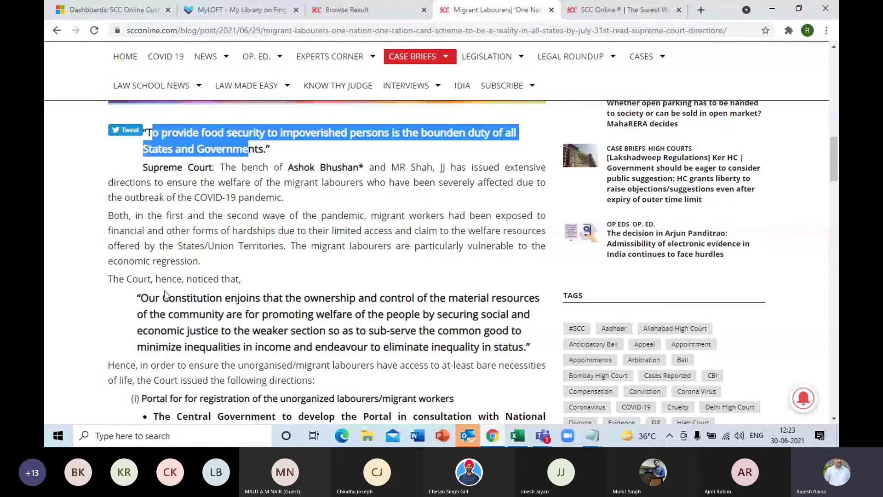
Read the migrant labourers brief down to its case citation, highlighting the Constitution quote and the decision date in passing.
left_click_drag(138, 299, 327, 331)
left_click(329, 324)
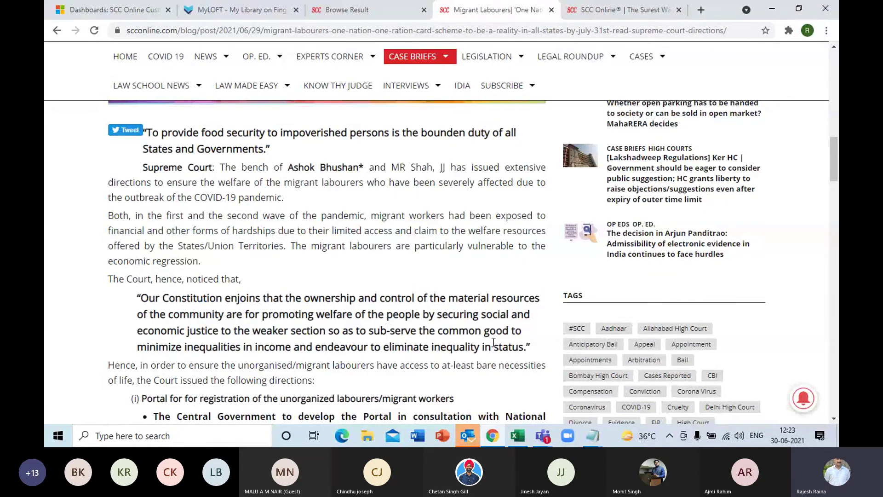
left_click(834, 419)
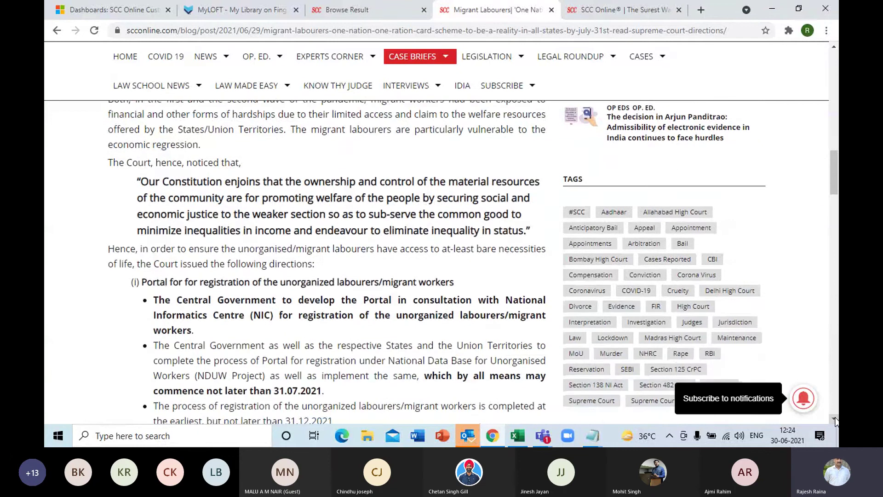
left_click_drag(834, 420, 834, 420)
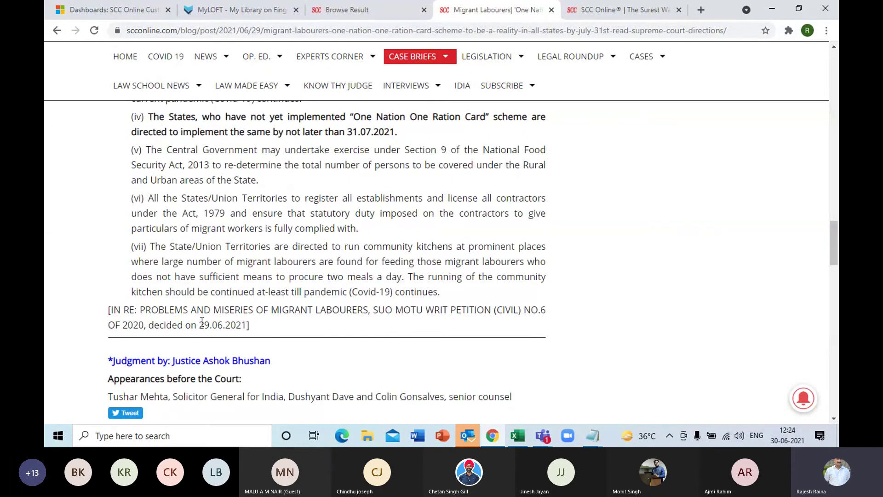
left_click_drag(199, 324, 275, 334)
left_click(275, 334)
Translate the migrant labourers brief into Malayalam.
left_click_drag(834, 246, 837, 88)
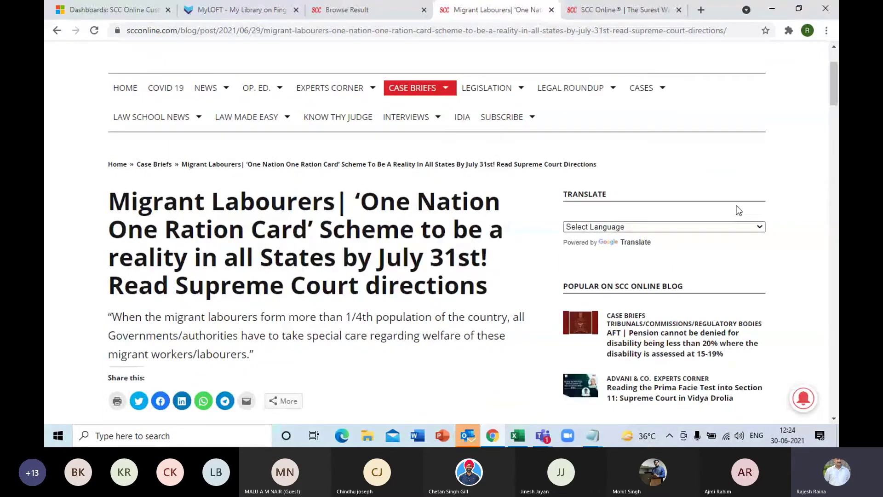
left_click(705, 228)
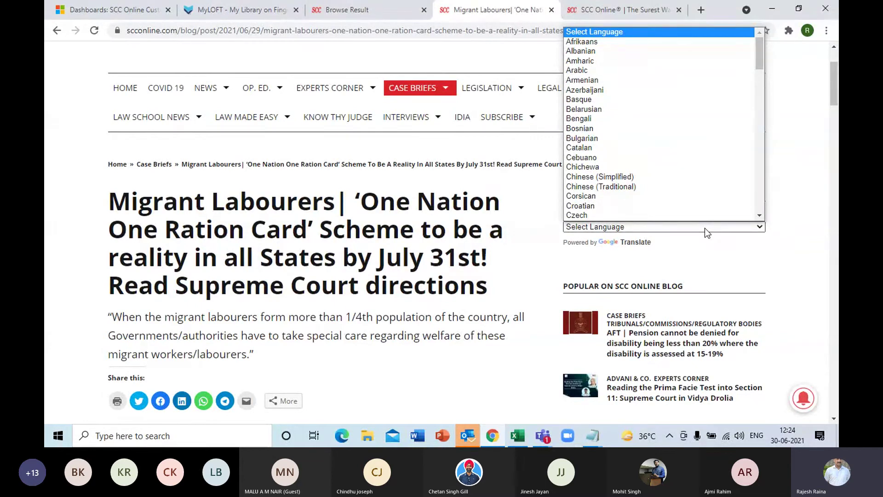
key("k")
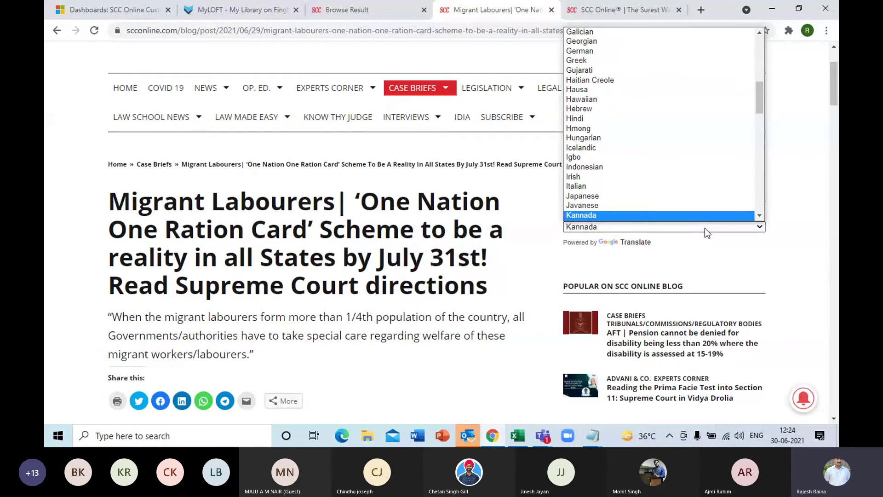
key("m")
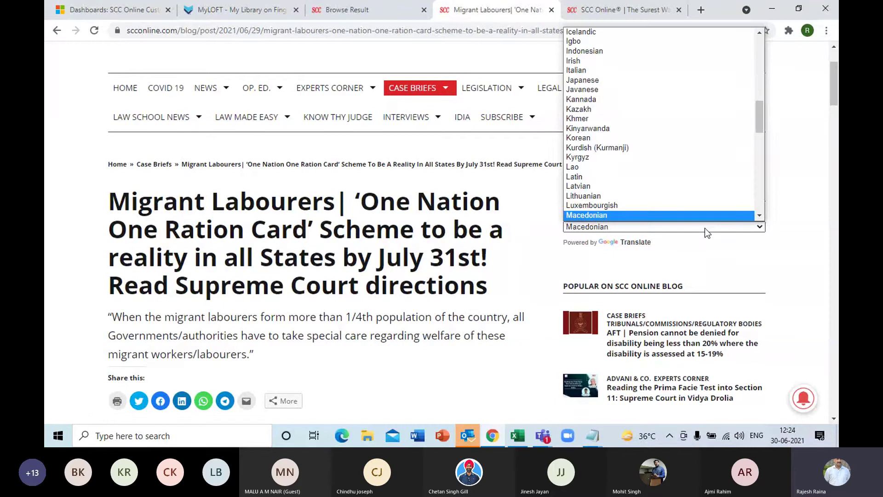
key("l")
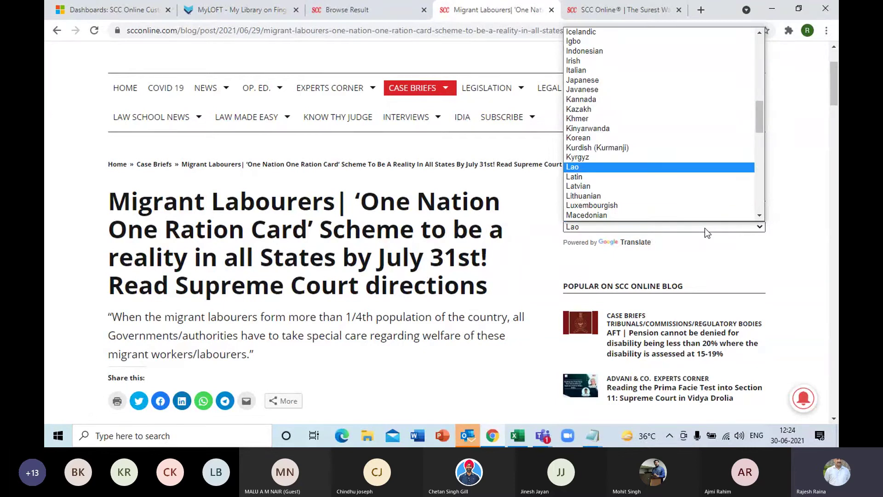
key("m")
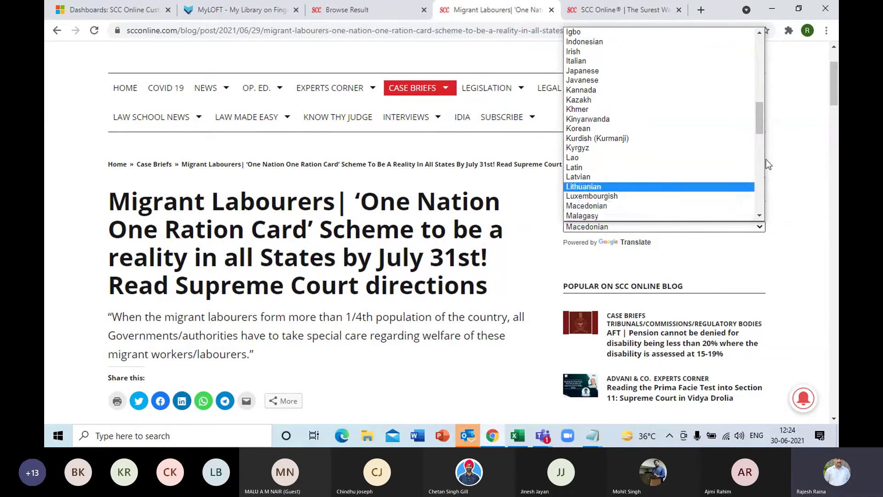
key("m")
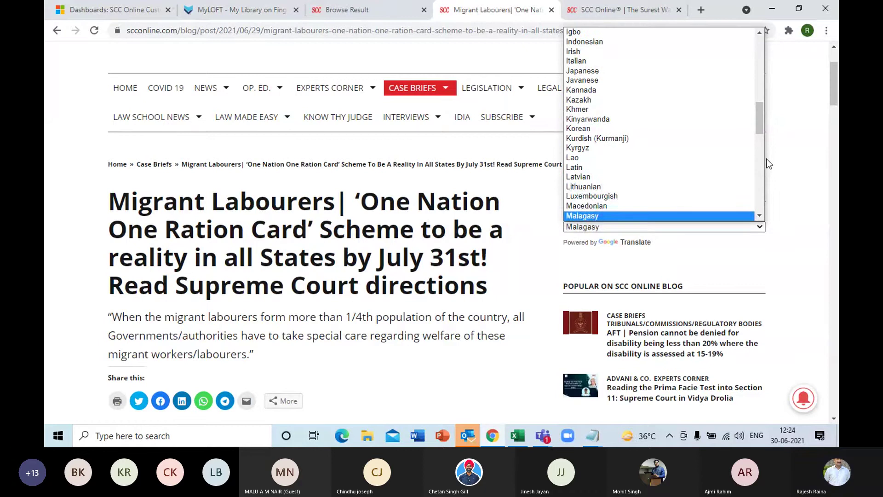
left_click(759, 215)
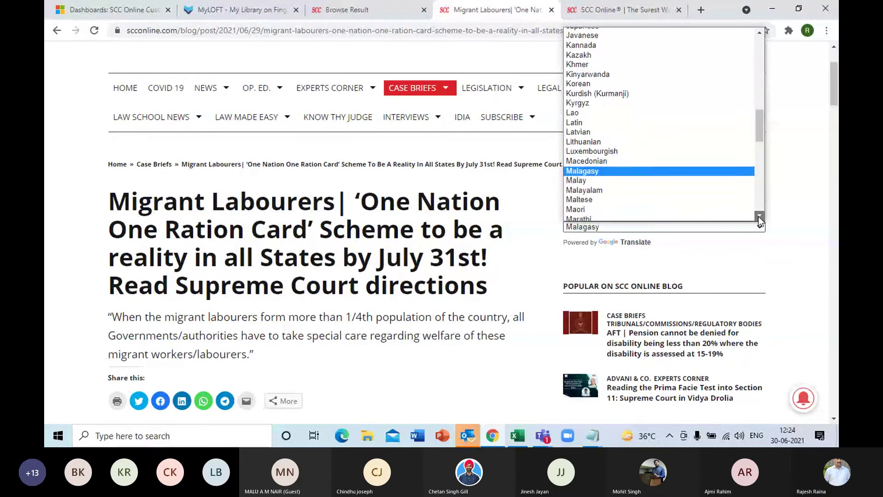
left_click(638, 190)
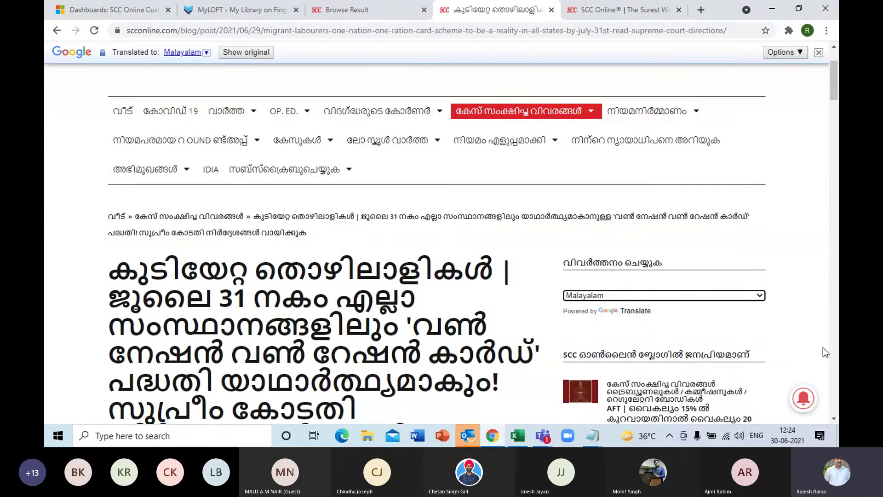
Look through the Malayalam version of the brief, from its headline past the court directions to the related posts.
left_click(833, 418)
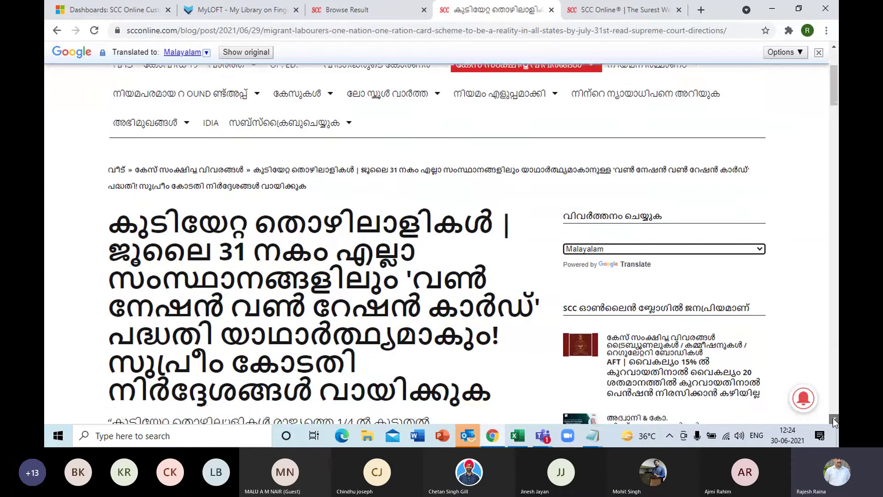
left_click(834, 420)
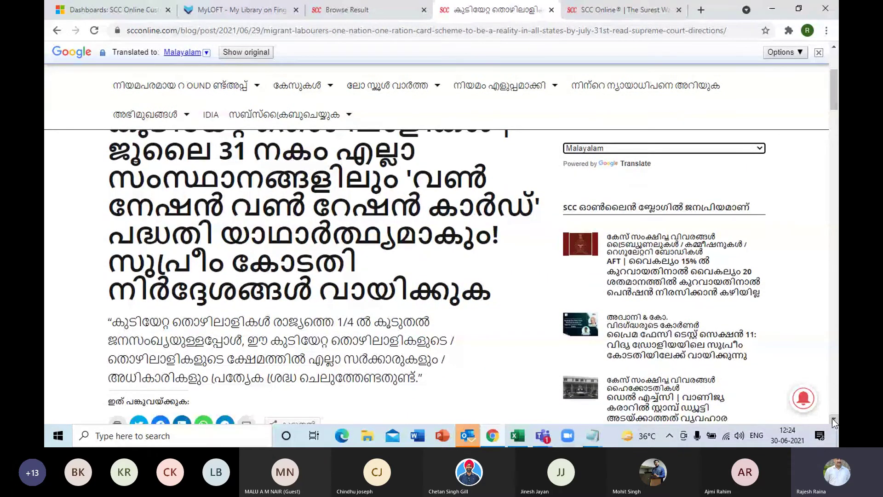
left_click(834, 422)
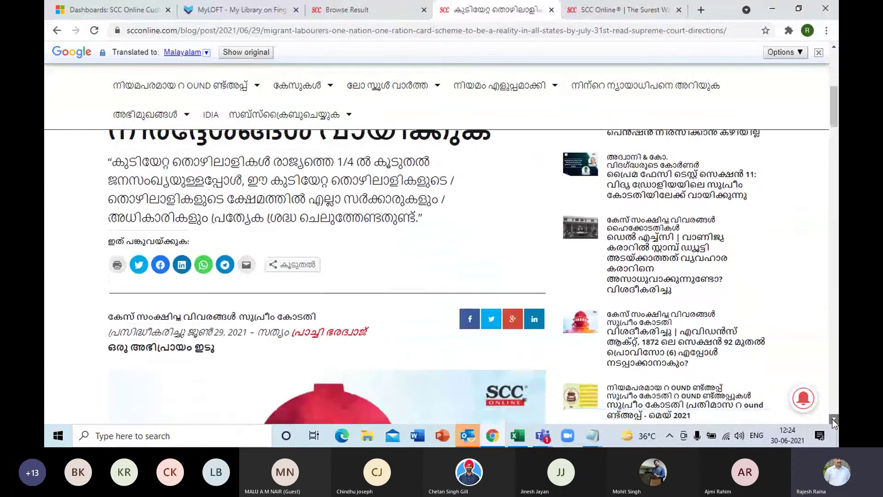
left_click(833, 422)
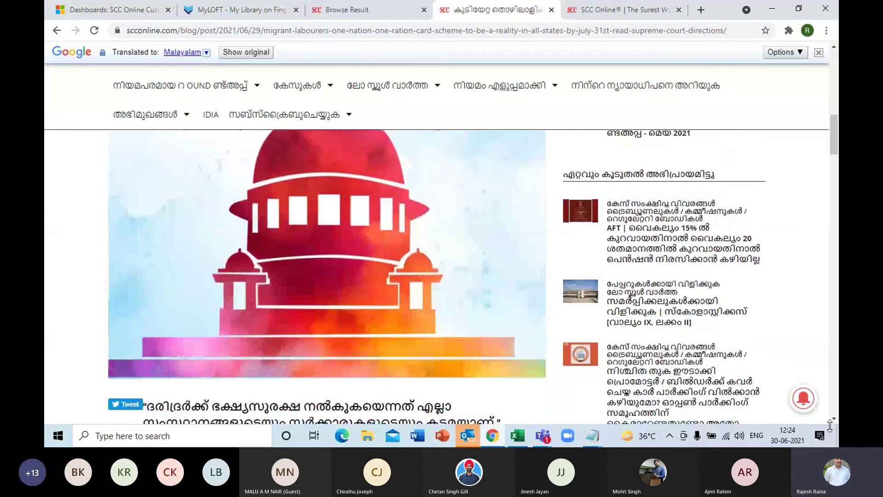
left_click(834, 420)
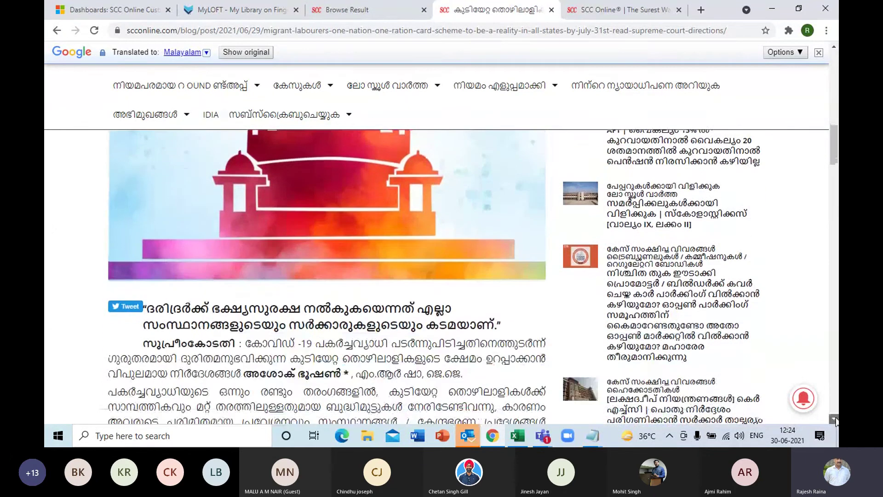
left_click(833, 420)
left_click(834, 420)
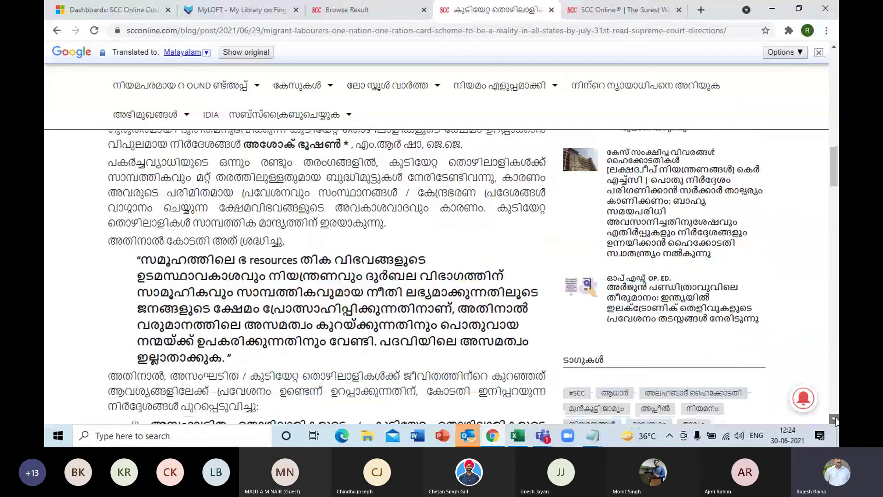
left_click(833, 420)
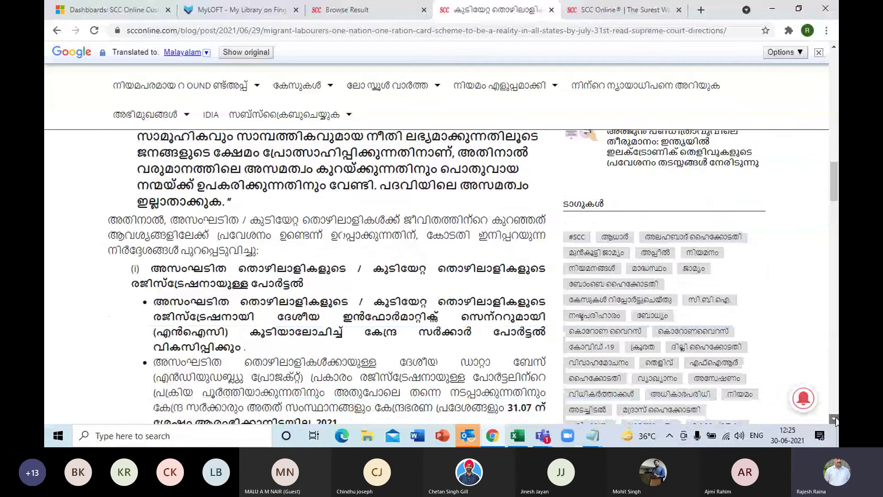
scroll(835, 420, "down", 5)
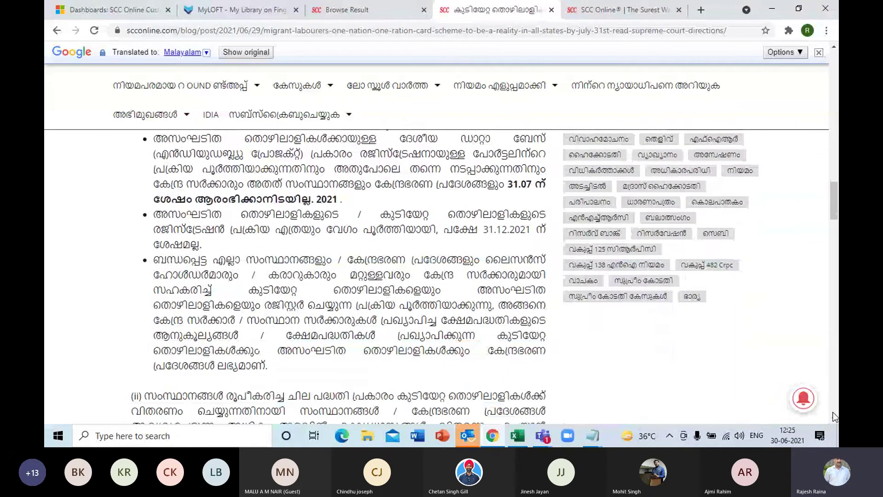
scroll(835, 417, "down", 6)
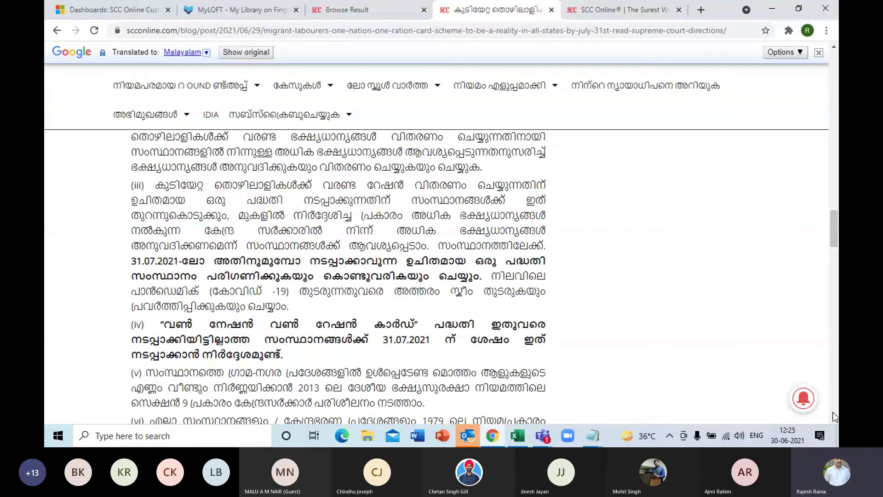
scroll(834, 416, "down", 10)
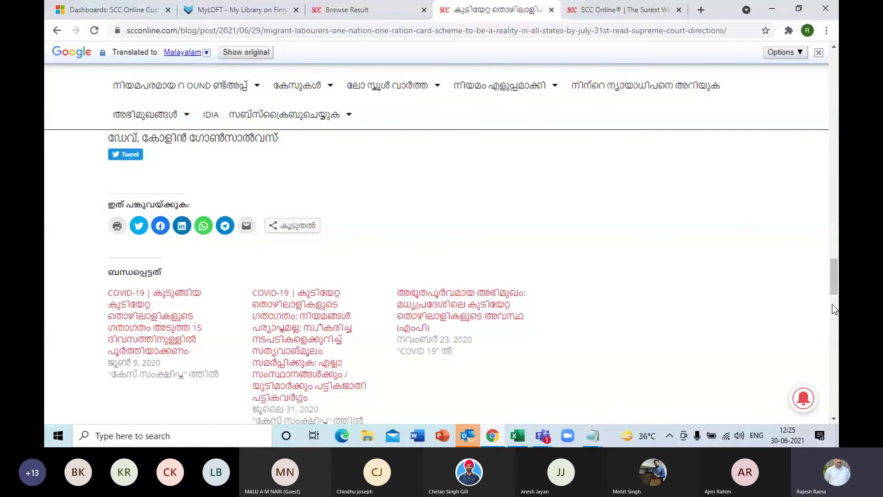
scroll(835, 294, "up", 6)
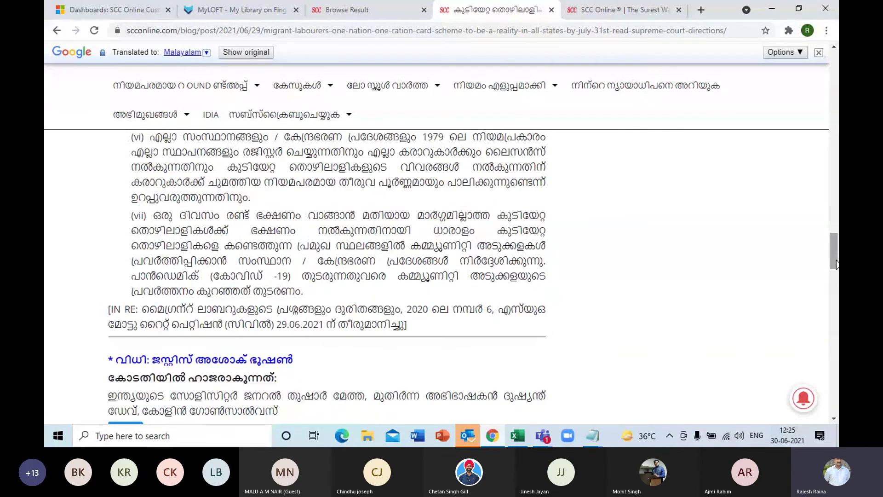
Switch the brief's translation language to English.
left_click_drag(836, 263, 836, 77)
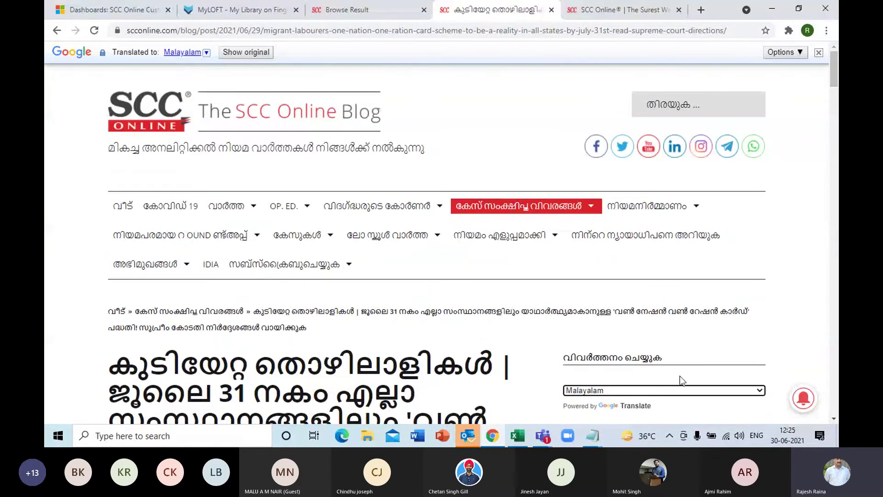
left_click(667, 389)
scroll(670, 385, "down", 1)
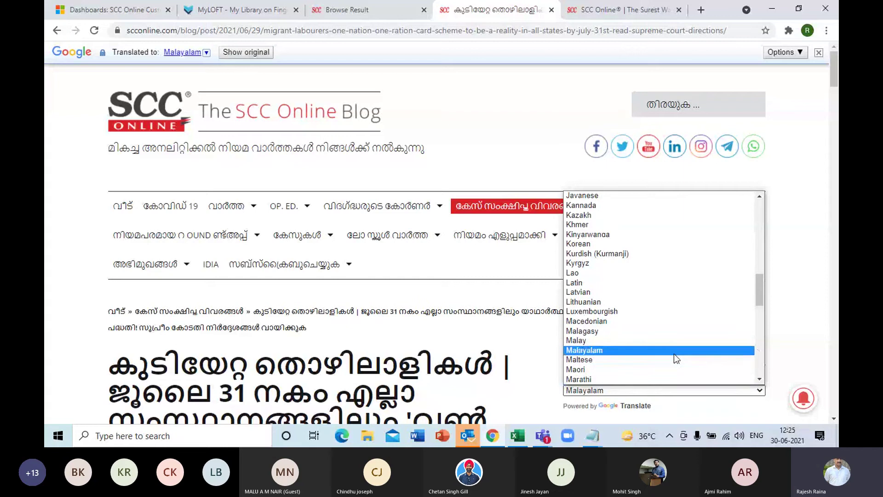
key("Home")
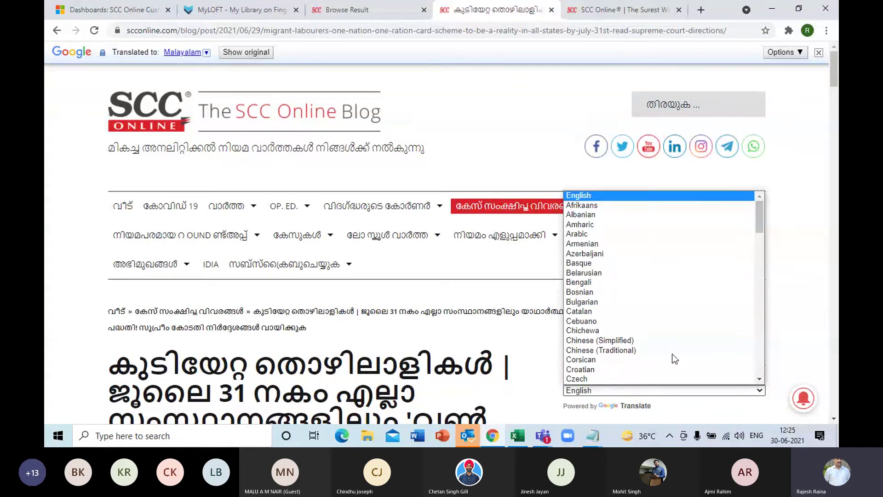
key("Return")
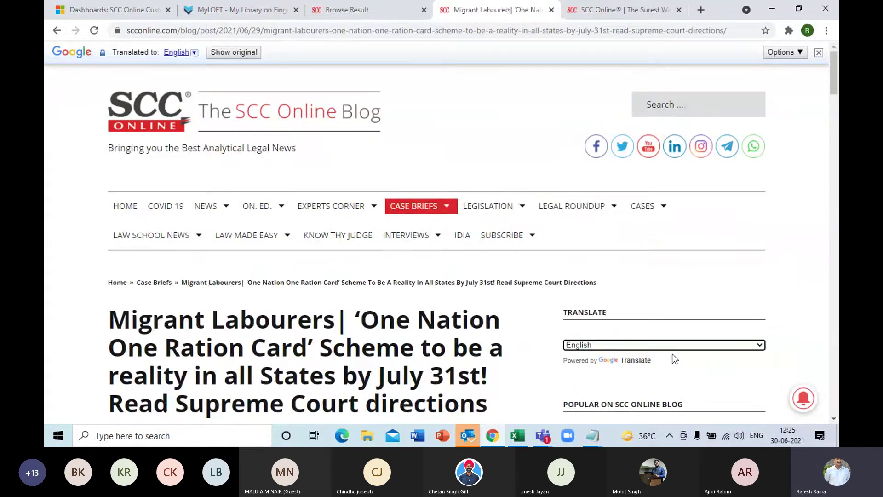
Look over the blog's Legislation, Law School News and Law Made Easy categories.
mouse_move(505, 212)
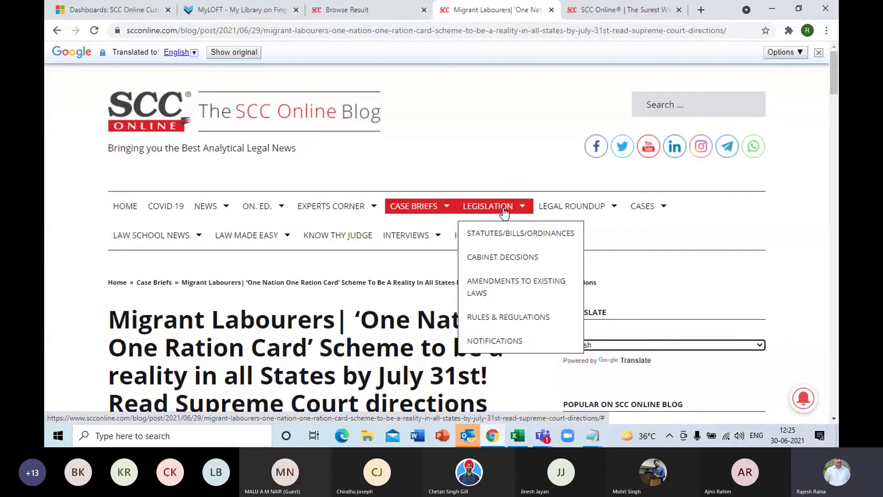
left_click(189, 237)
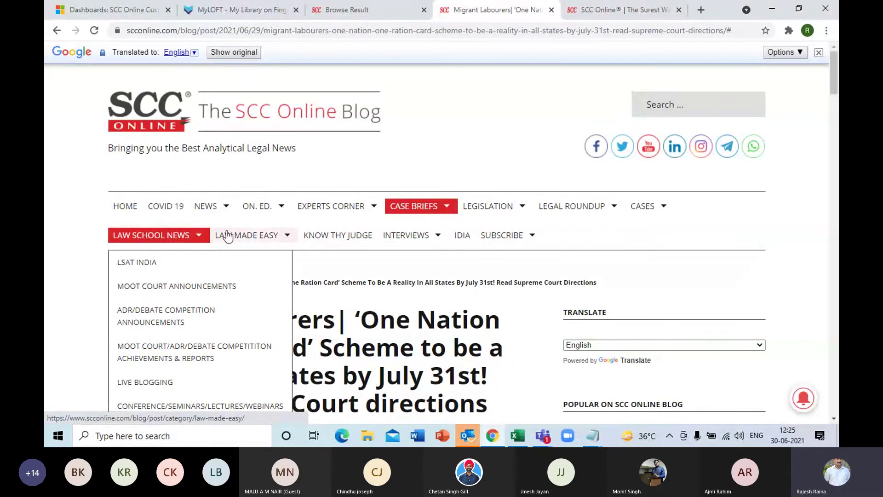
mouse_move(286, 239)
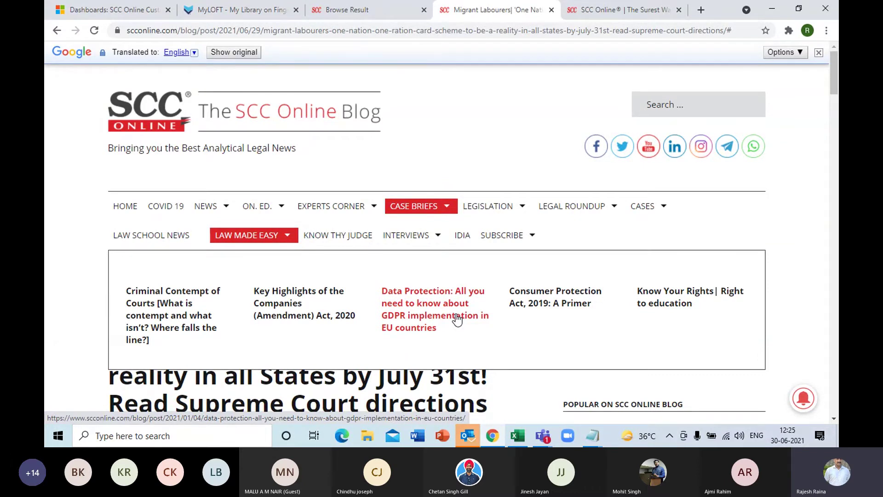
Open the Justice L. Nageswara Rao profile from the Know Thy Judge column and look through its biography and notable judgments.
left_click(352, 234)
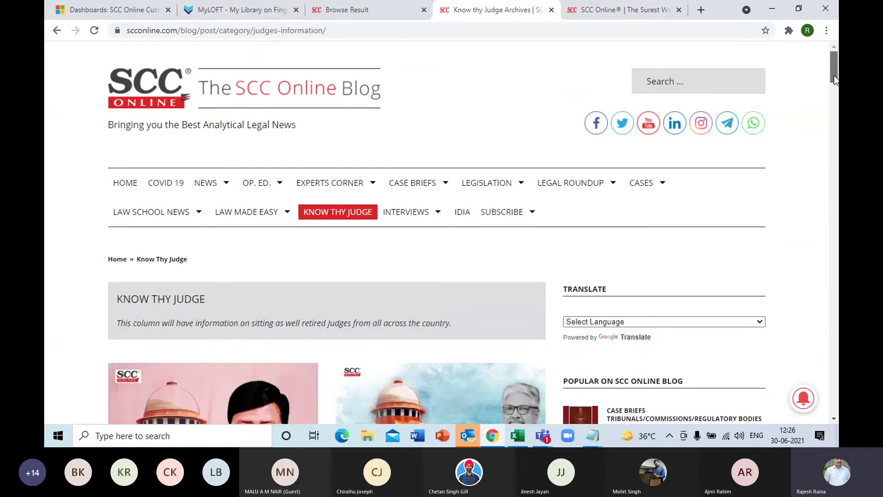
scroll(835, 79, "down", 2)
left_click_drag(835, 78, 836, 135)
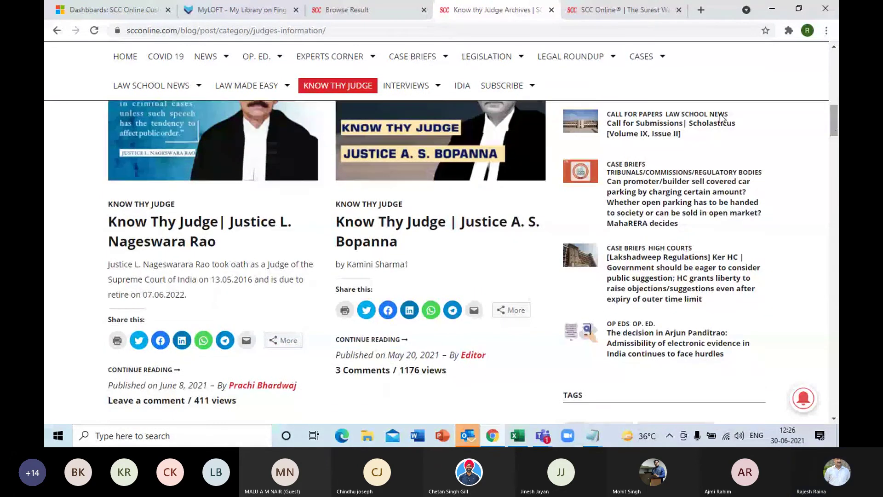
left_click(189, 238)
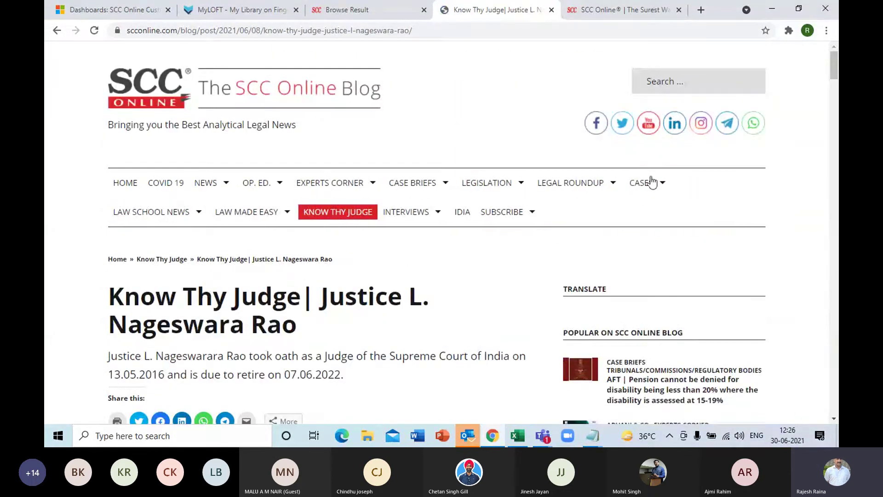
left_click_drag(835, 69, 833, 134)
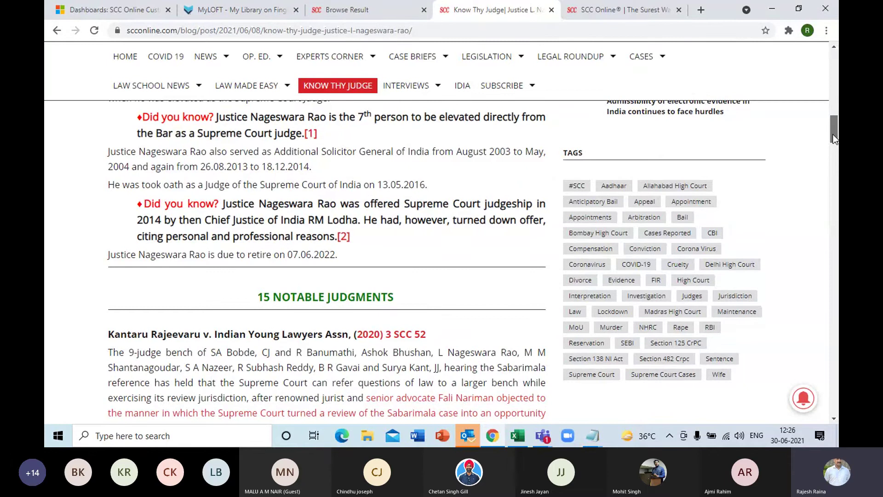
left_click_drag(834, 136, 829, 161)
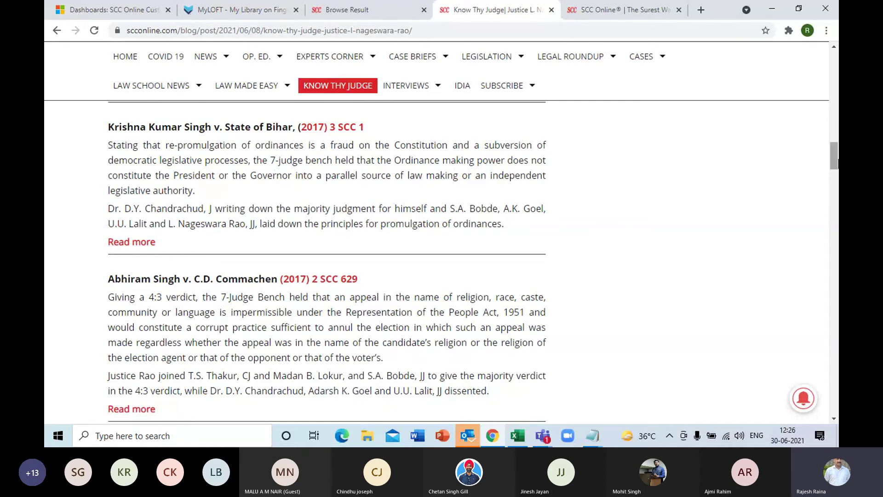
Close the judge profile page, then look over the SCC Online Dashboard's research, library and link sections and dismiss it.
left_click_drag(835, 161, 836, 73)
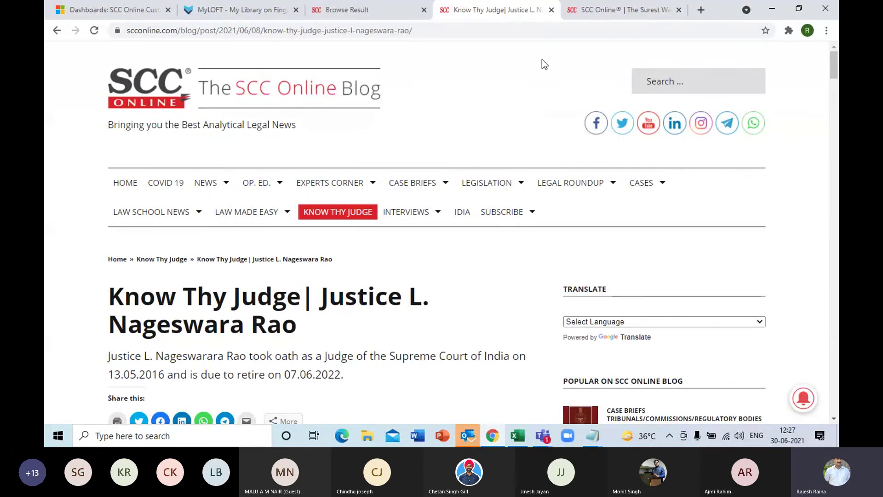
left_click(552, 10)
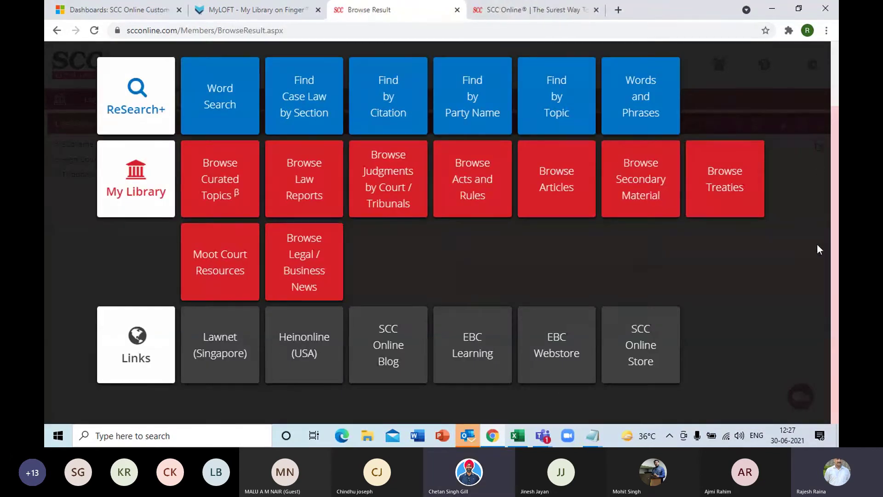
left_click_drag(834, 264, 822, 236)
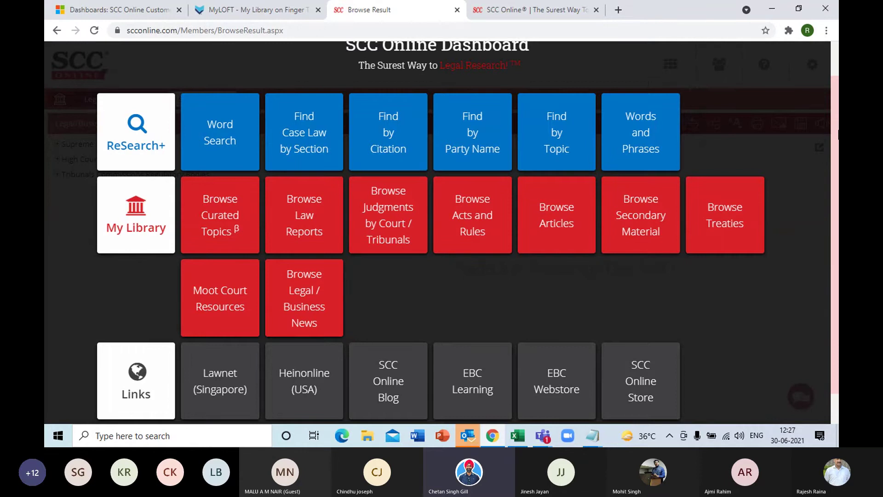
scroll(834, 70, "up", 1)
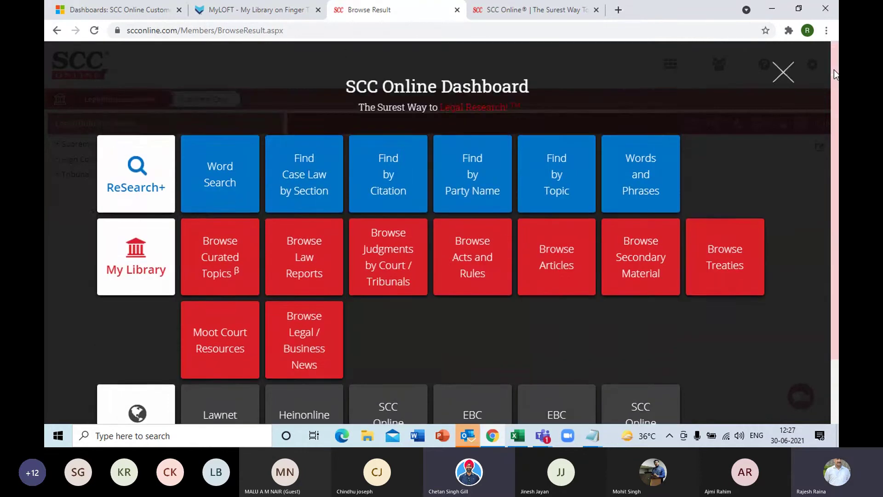
left_click(787, 79)
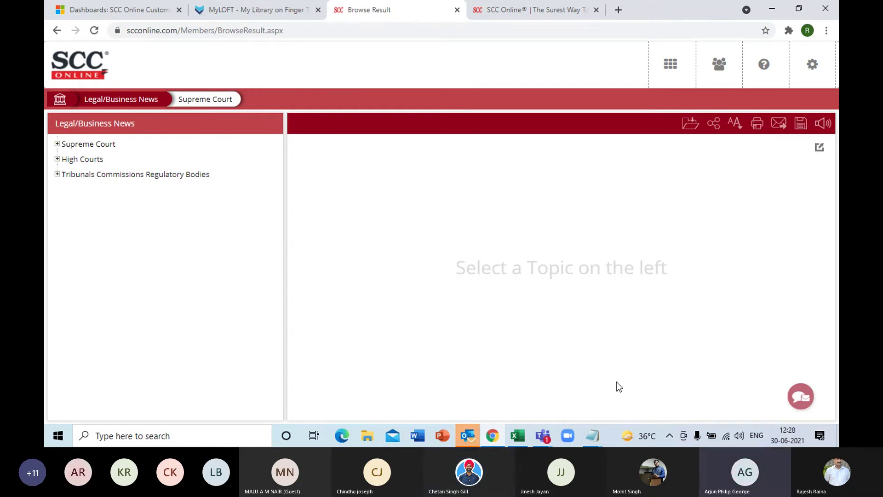
Switch to Outlook and search the current mailbox for "myloft" combined with the account holder's name.
mouse_move(548, 438)
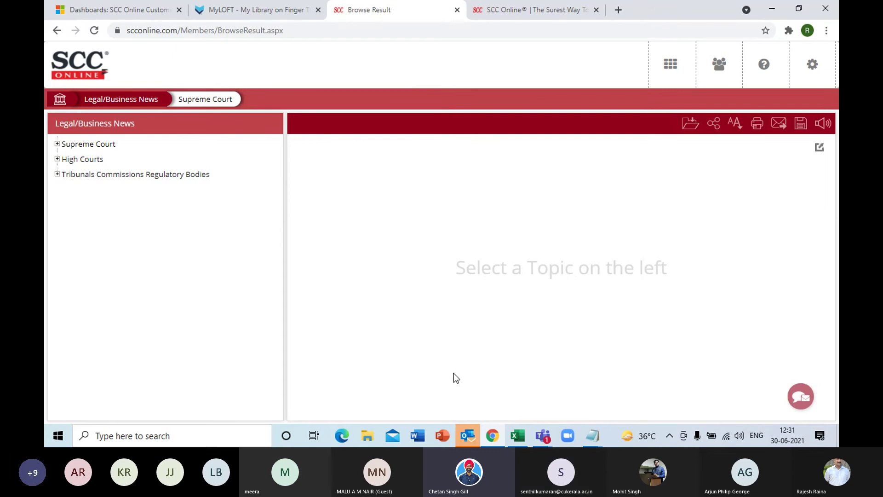
left_click(465, 429)
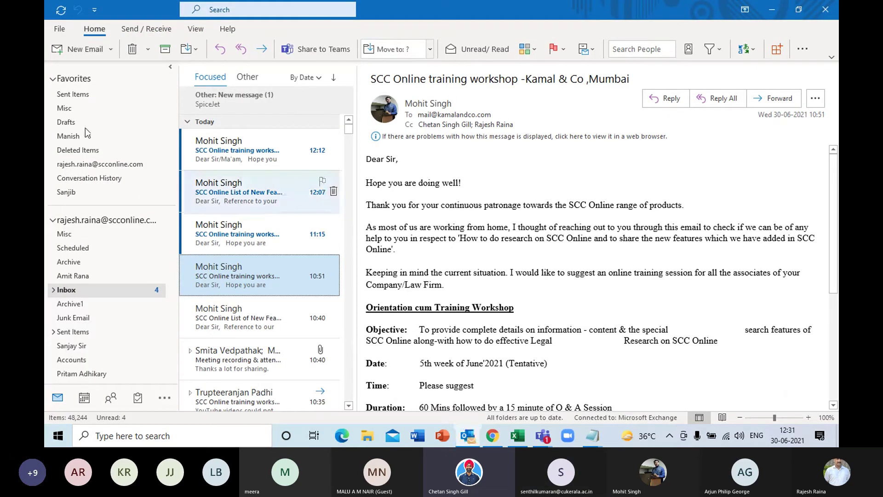
left_click(235, 9)
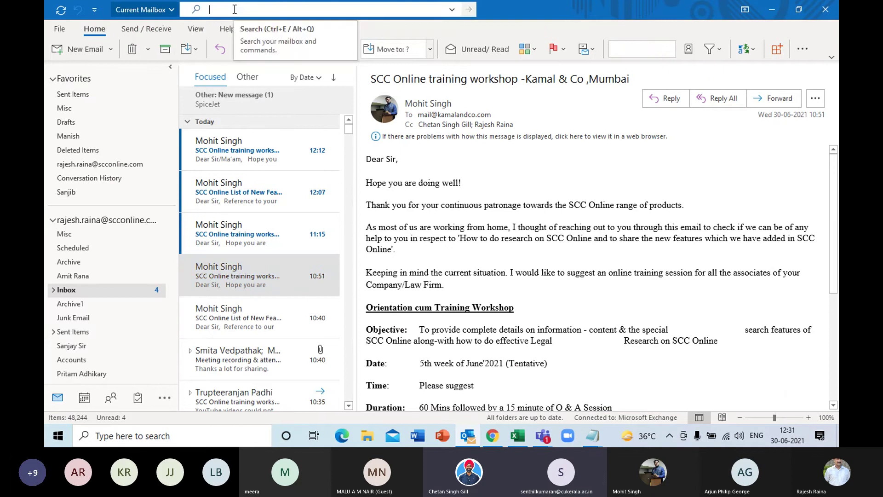
type("myloft")
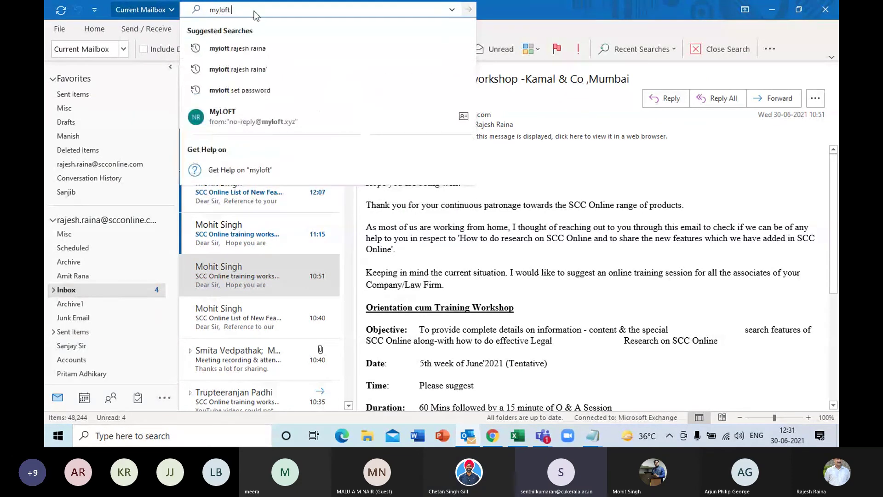
left_click(274, 48)
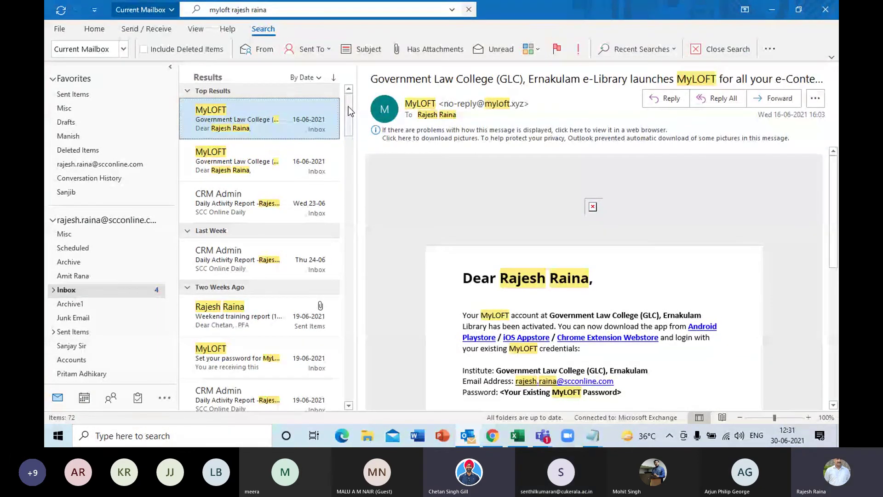
Find the 22-04-2020 message "SCC Online e-Library launches MyLOFT for all your e-Content needs" among the oldest results and open it in its own window.
scroll(594, 276, "down", 3)
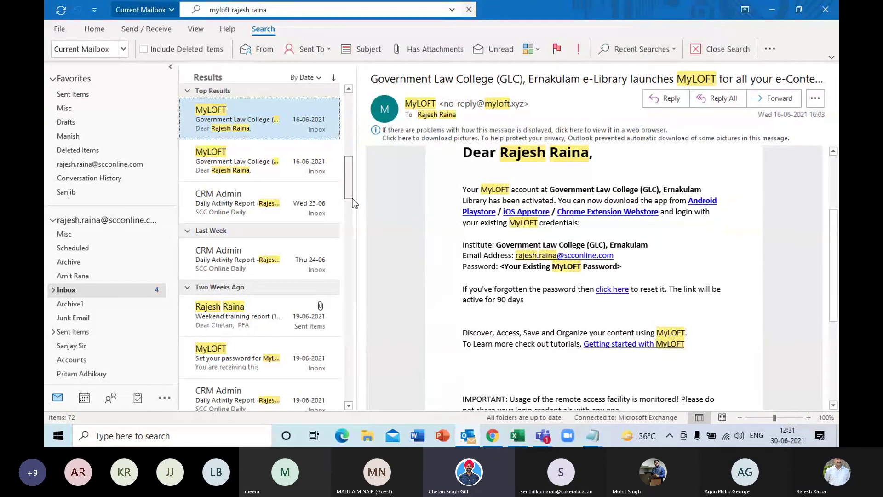
left_click(353, 198)
left_click(352, 341)
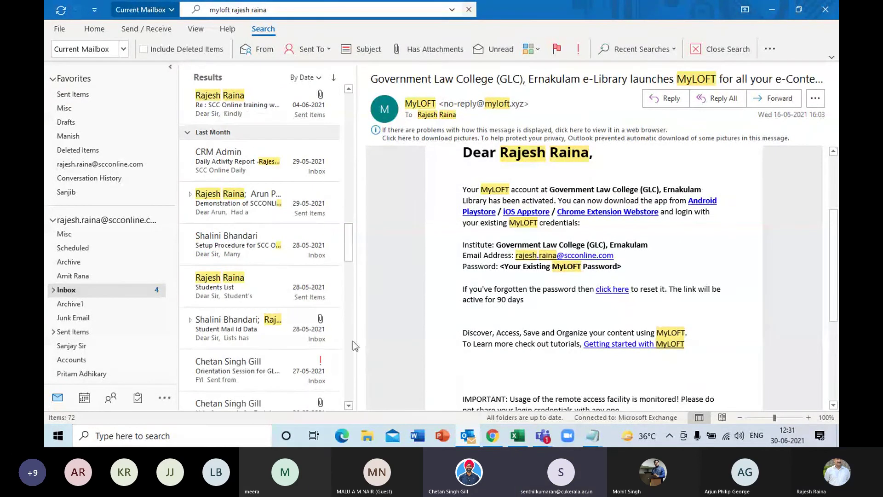
left_click(348, 368)
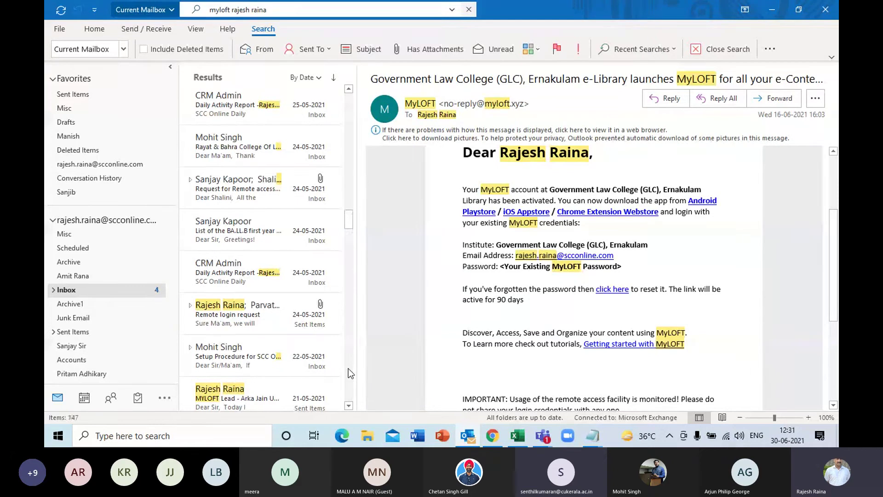
left_click(348, 399)
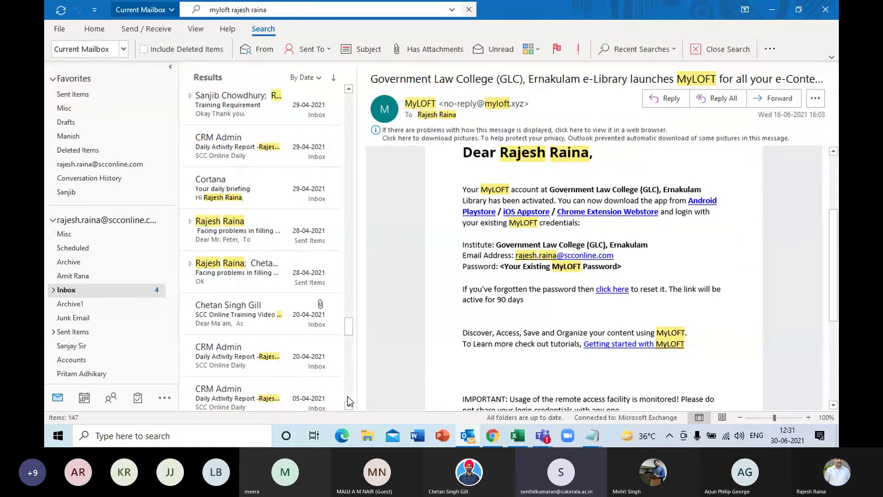
left_click(348, 398)
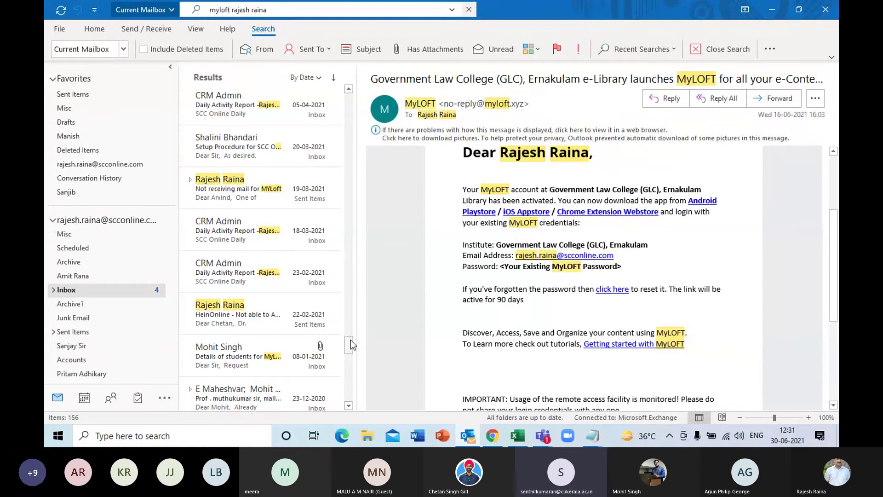
left_click_drag(349, 349, 349, 384)
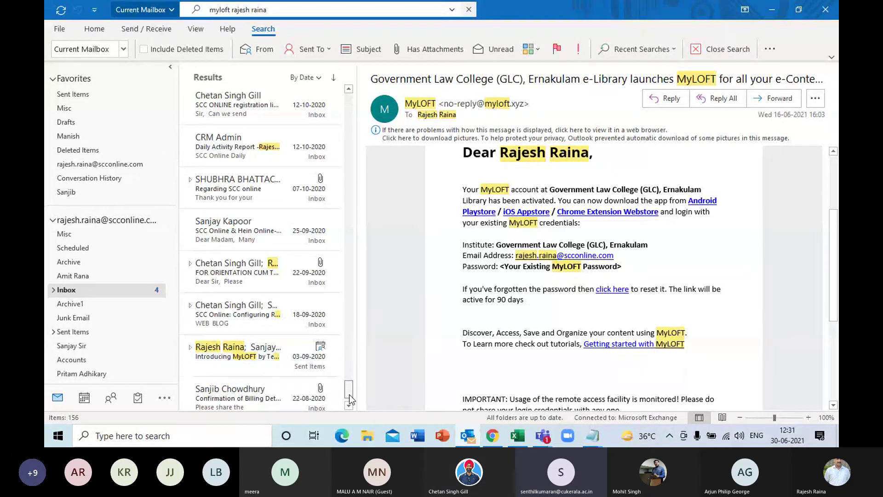
left_click_drag(349, 394, 349, 395)
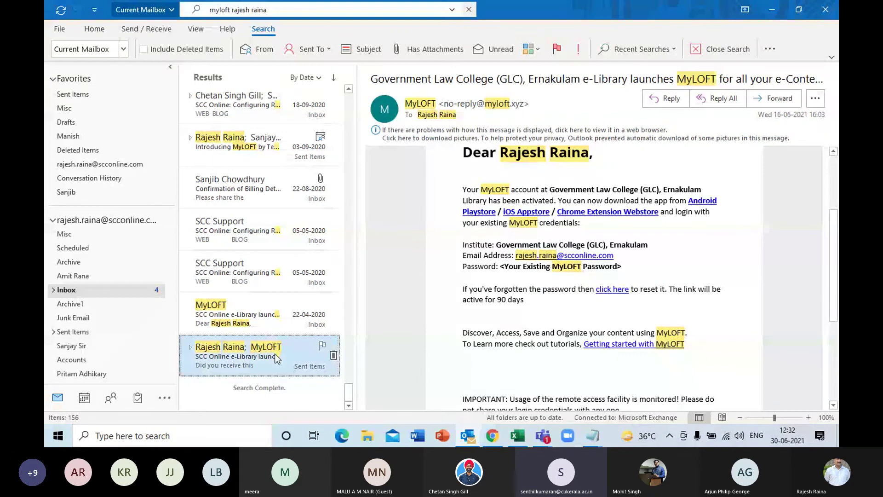
left_click(266, 317)
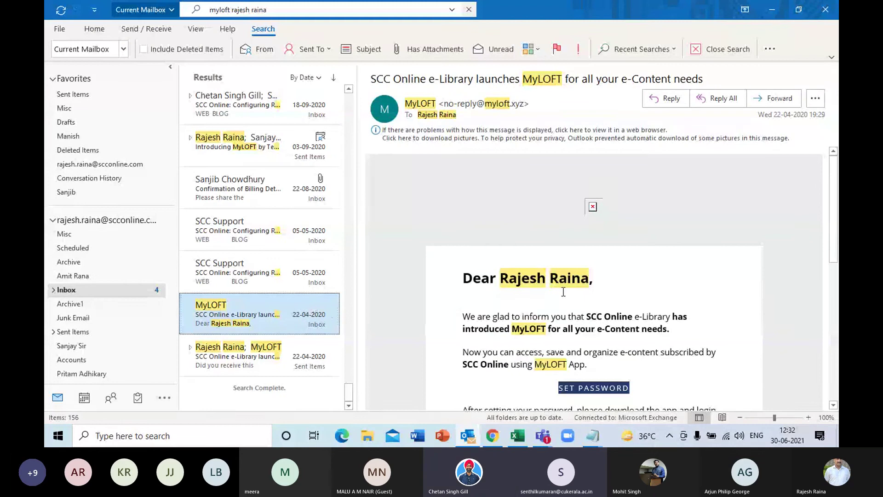
double_click(281, 313)
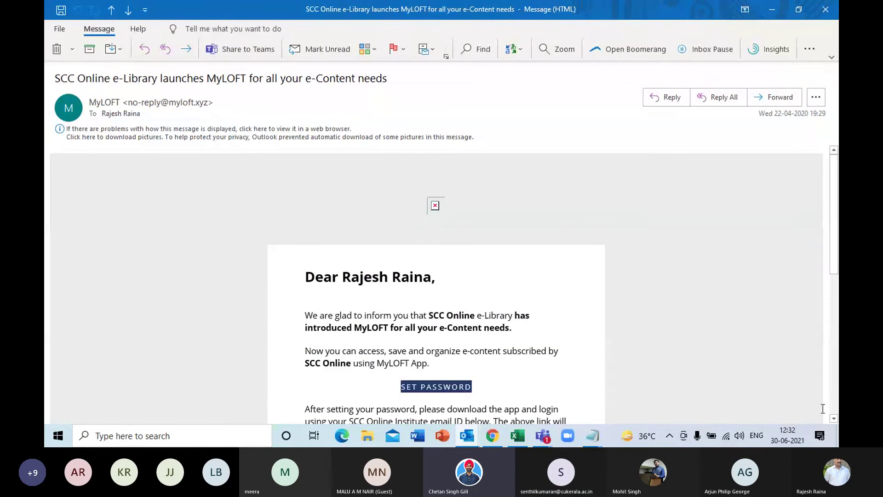
left_click(833, 419)
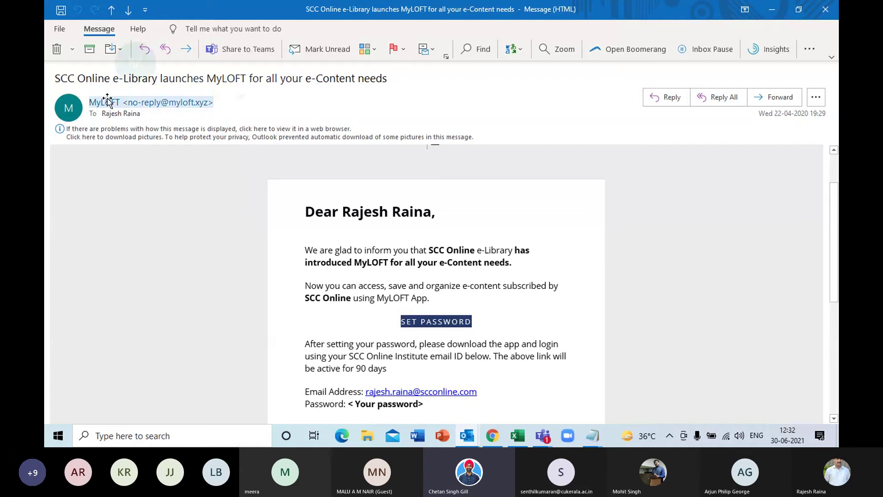
mouse_move(108, 101)
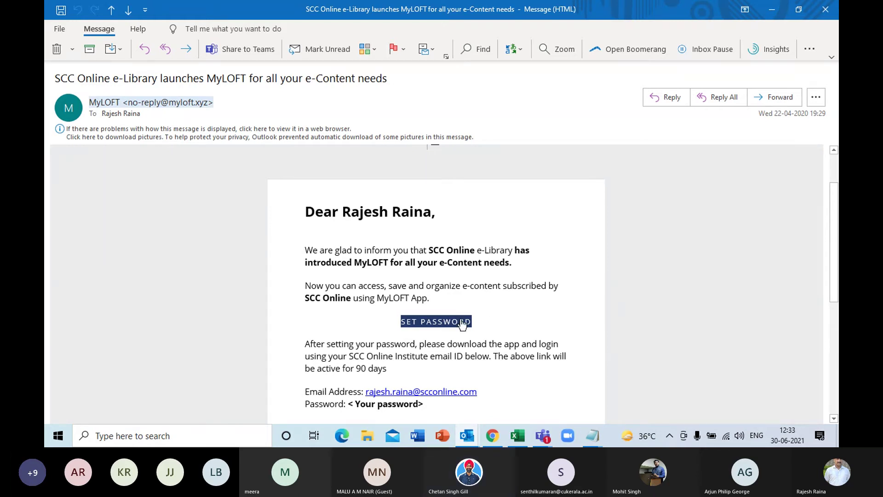
Follow the e-mail's Set Password link, proceed to the MyLOFT sign-in and select SCC Online as the institute.
left_click(443, 326)
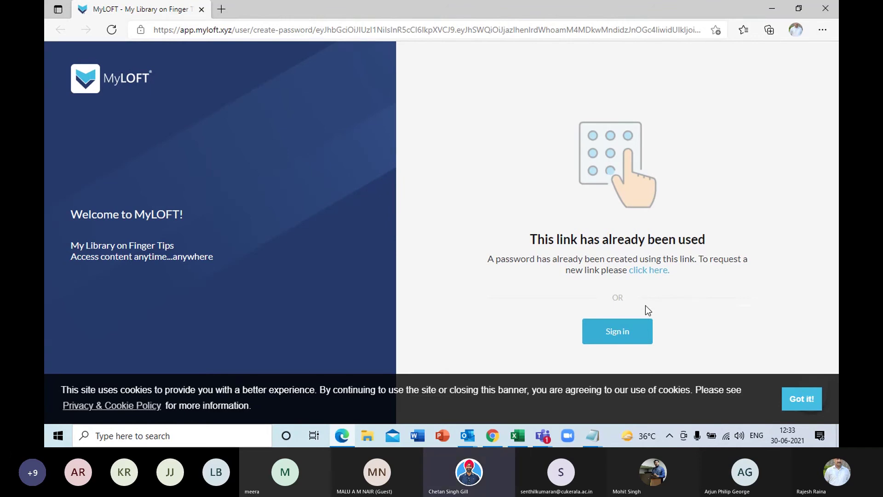
left_click(611, 339)
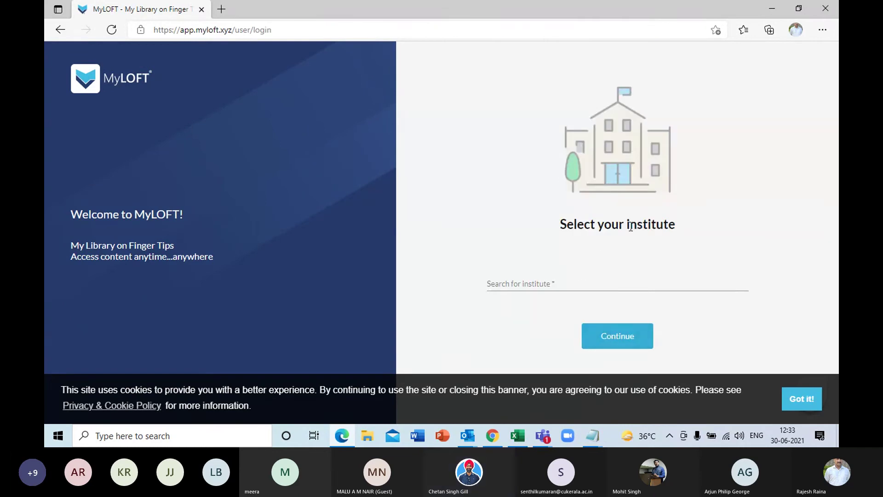
left_click(567, 281)
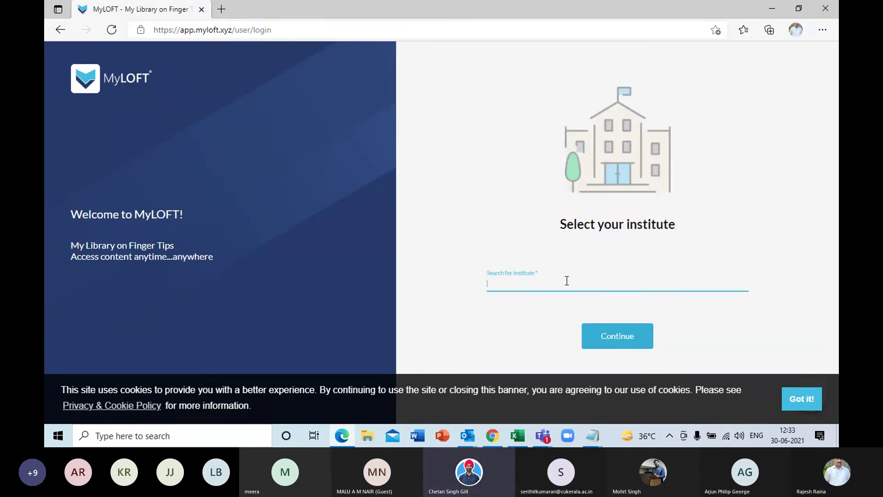
type("SCC")
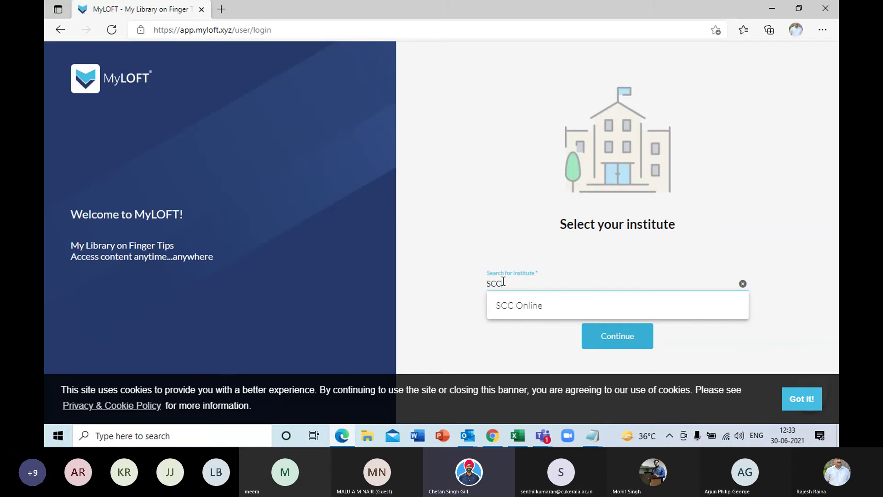
left_click(526, 311)
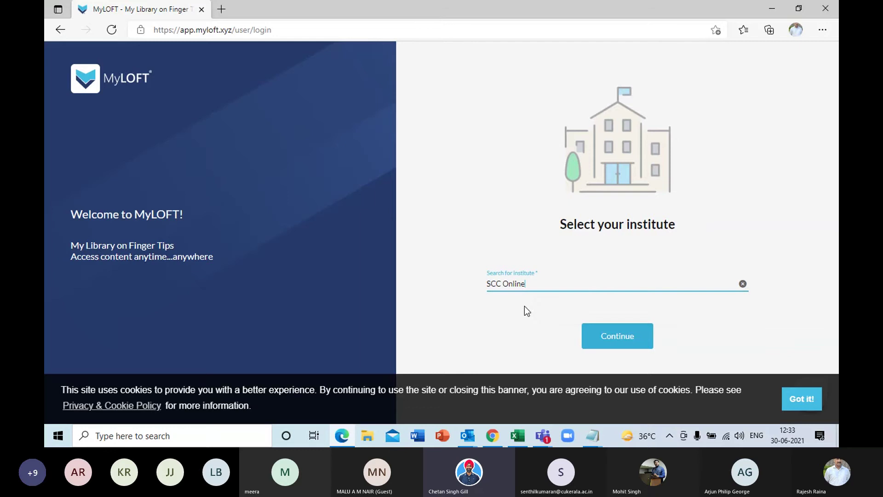
left_click(605, 335)
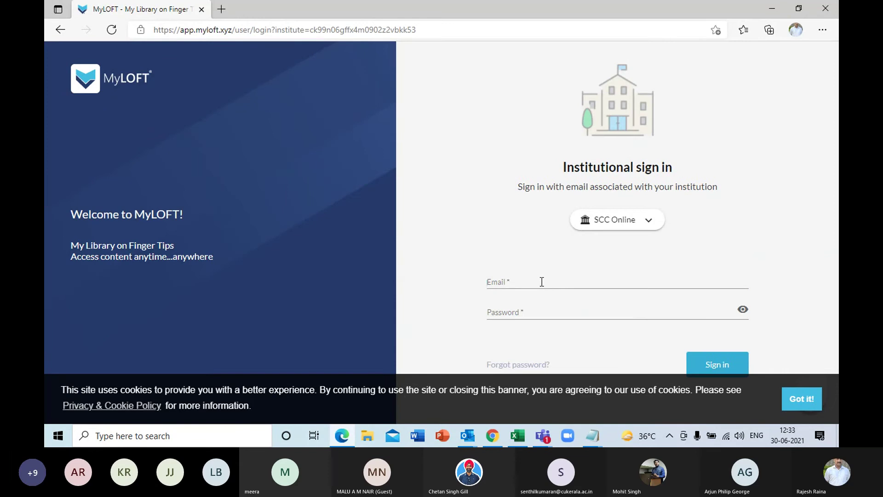
Sign in to MyLOFT with the institutional e-mail and the account password, and save the credentials in the browser.
left_click(542, 281)
left_click(533, 314)
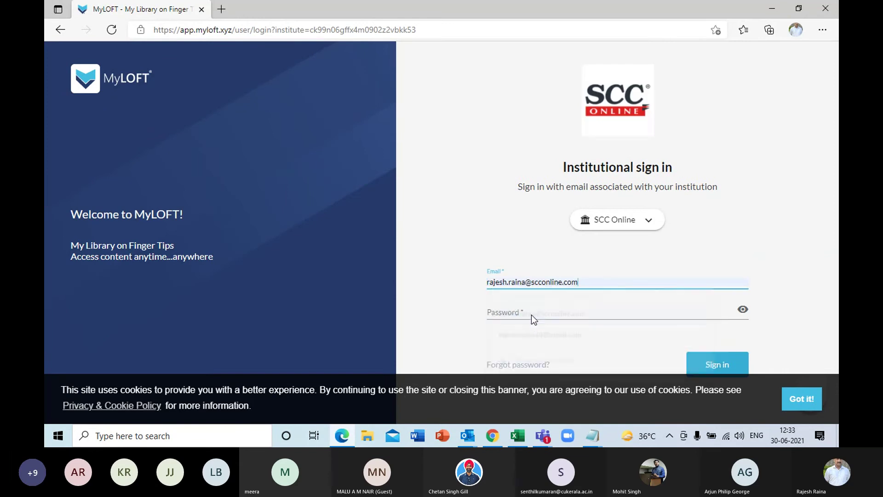
left_click(533, 313)
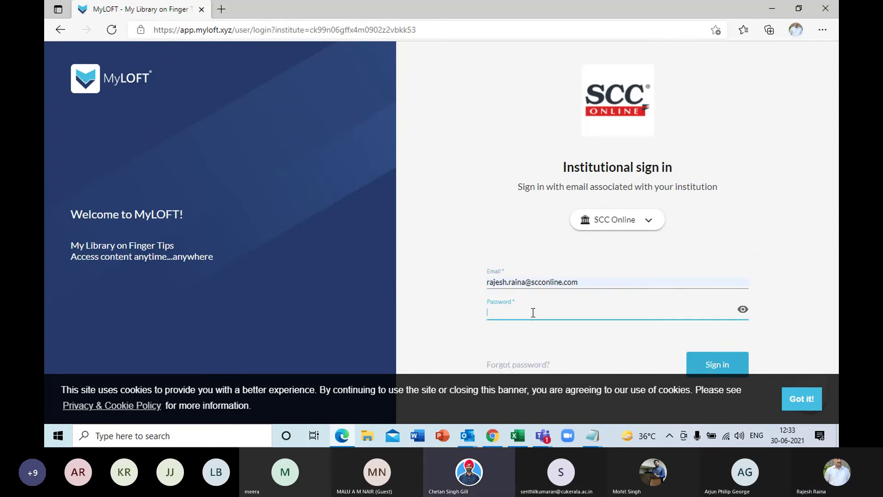
type("•••••")
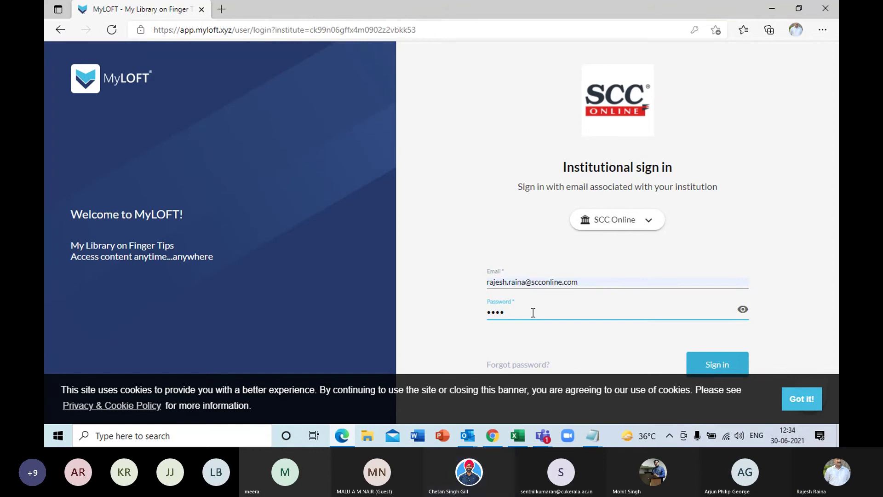
type("•••")
left_click(732, 366)
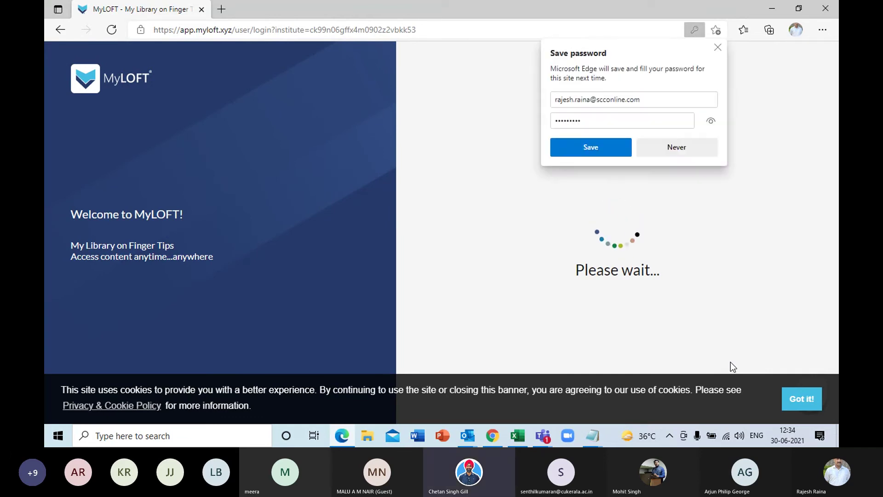
left_click(582, 145)
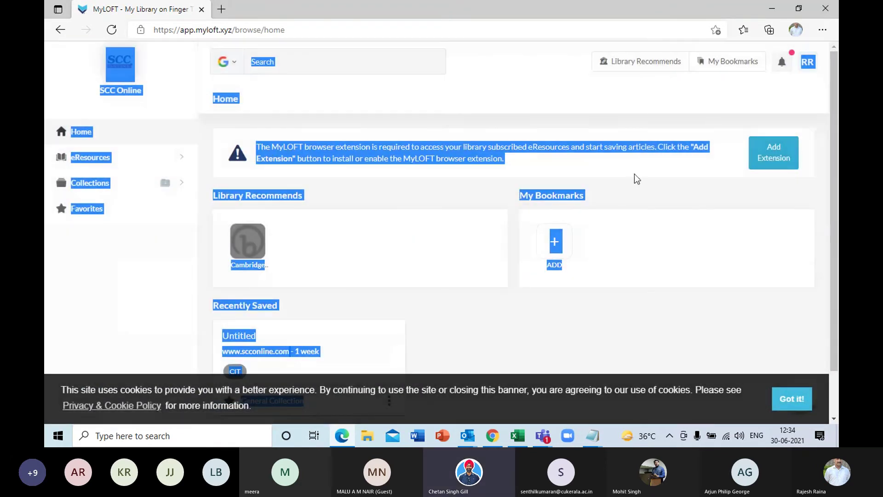
Install the MyLOFT extension in Microsoft Edge from its Edge Add-ons page and return to the browser.
left_click(637, 179)
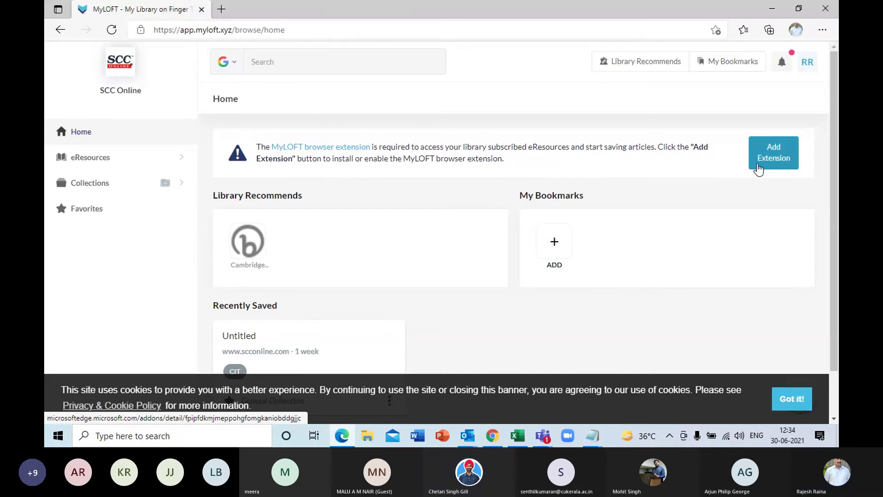
left_click(776, 148)
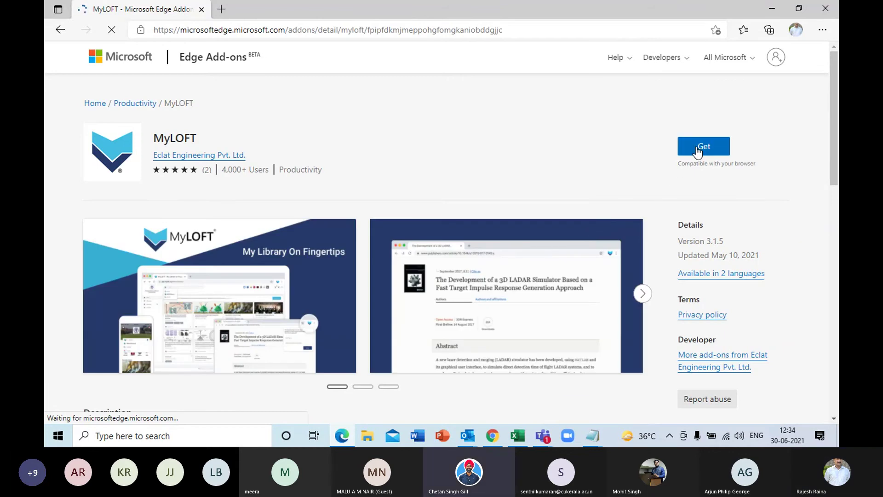
left_click(698, 148)
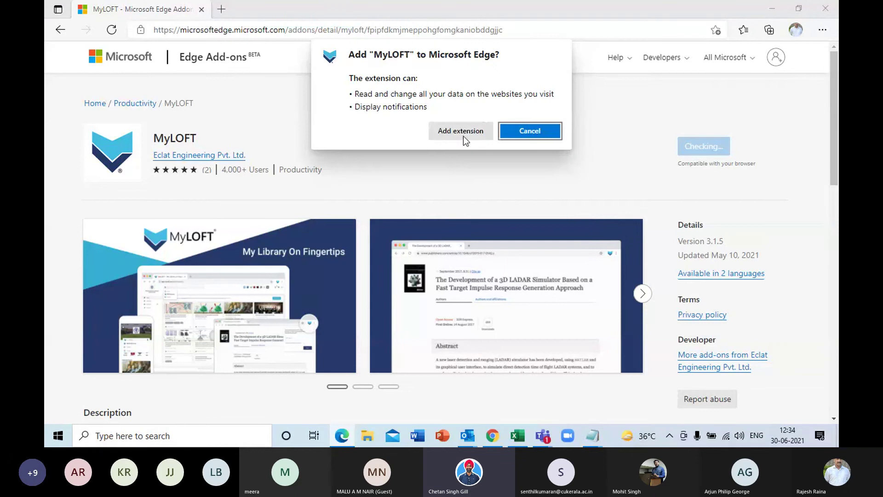
left_click(461, 133)
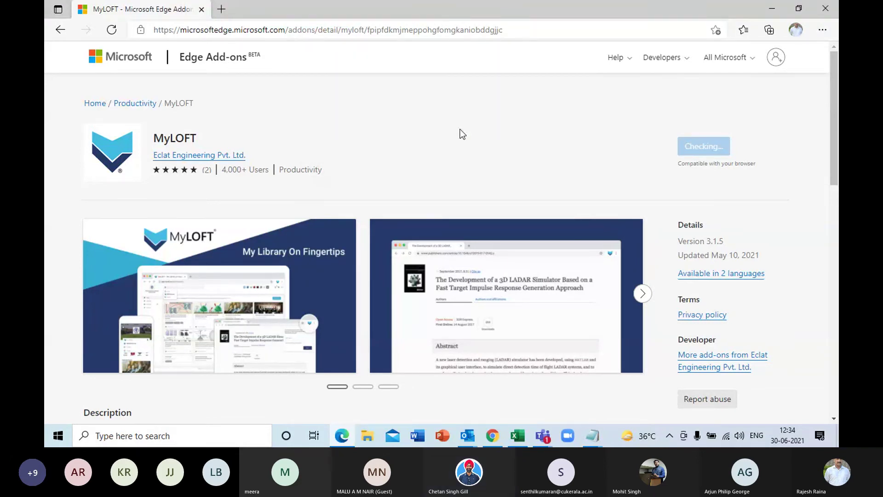
left_click(340, 435)
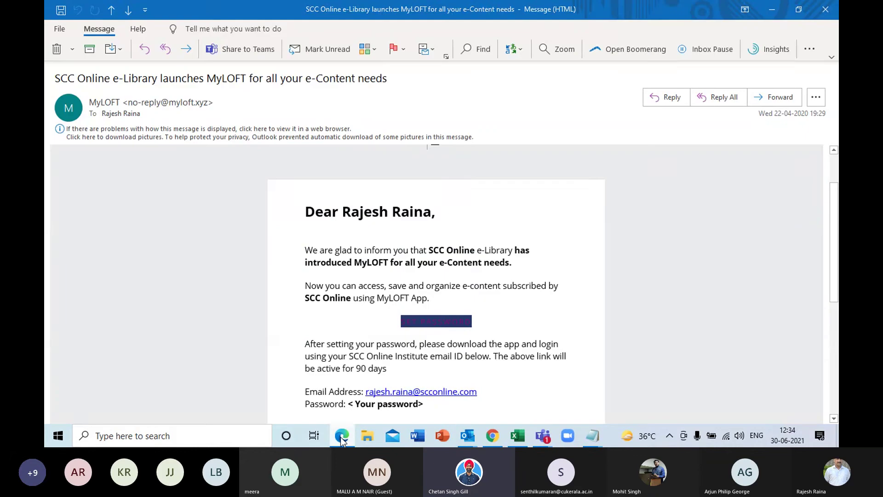
left_click(343, 437)
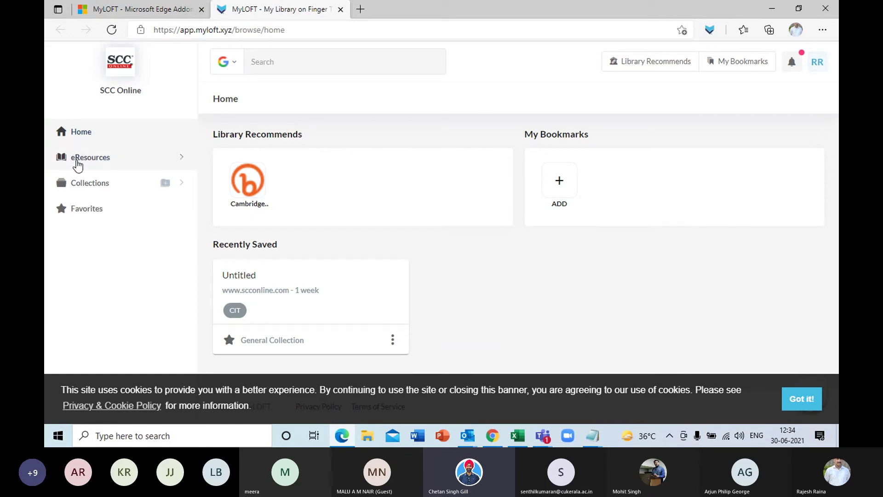
Open SCC Online from the Databases in MyLOFT's eResources and bring up its IP Login form.
left_click(77, 164)
left_click(101, 183)
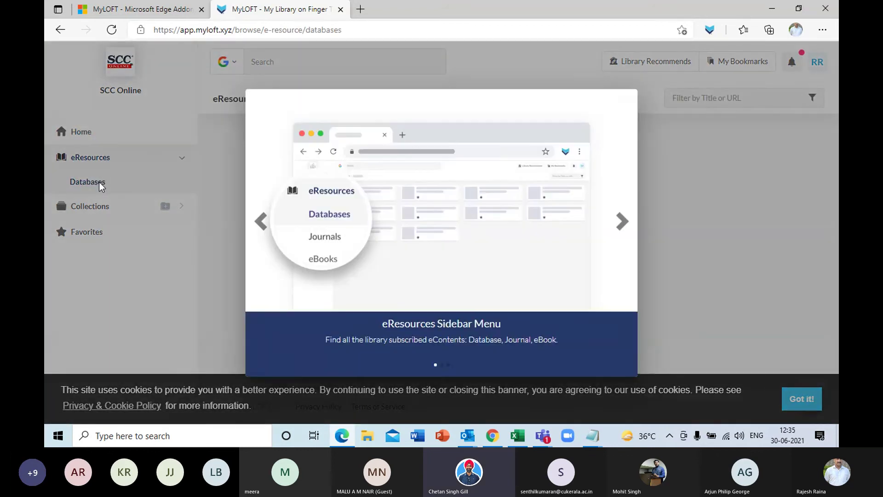
left_click(99, 182)
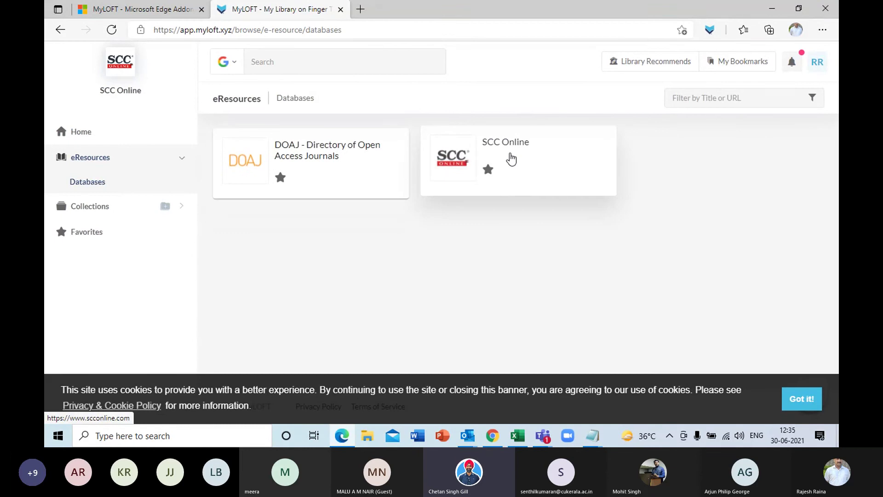
left_click(512, 159)
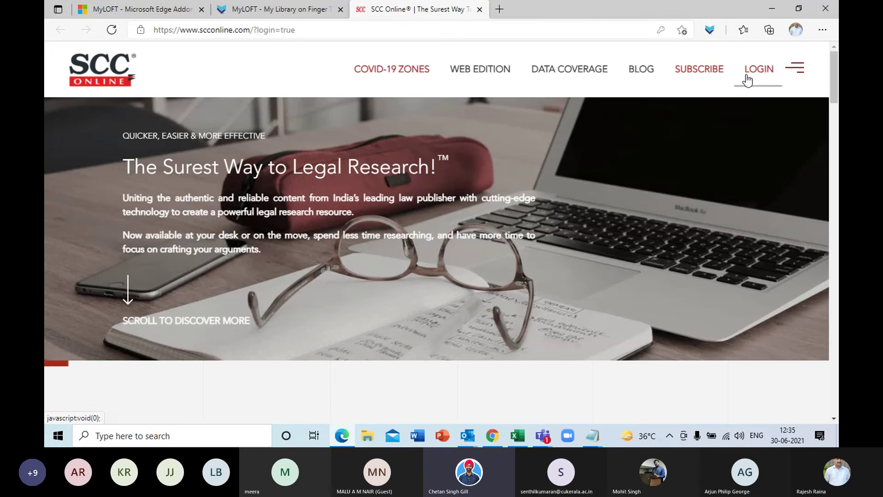
left_click(747, 75)
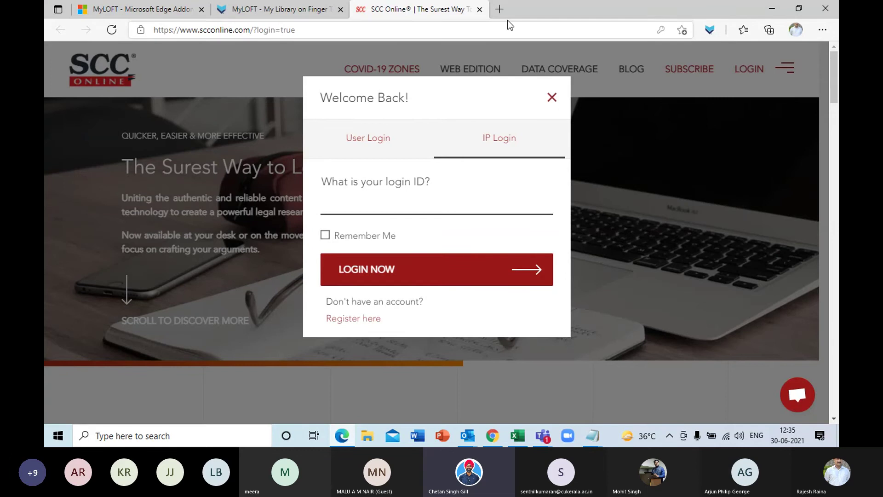
left_click(500, 9)
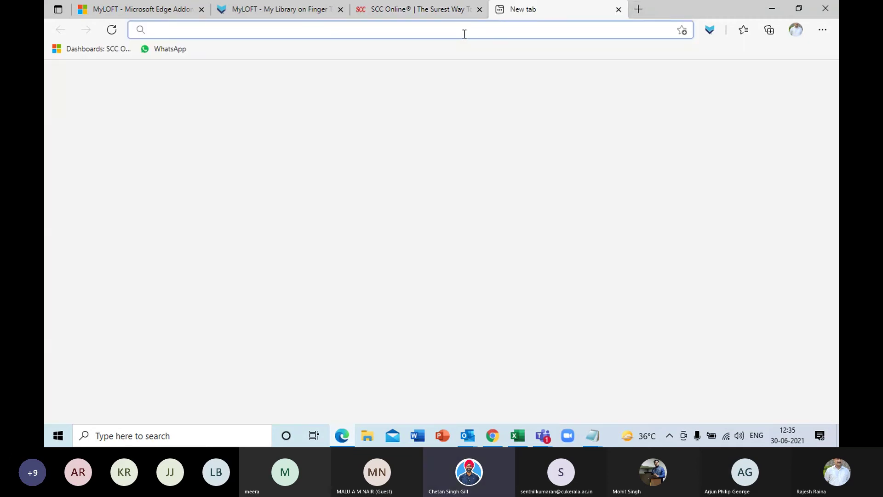
left_click(618, 9)
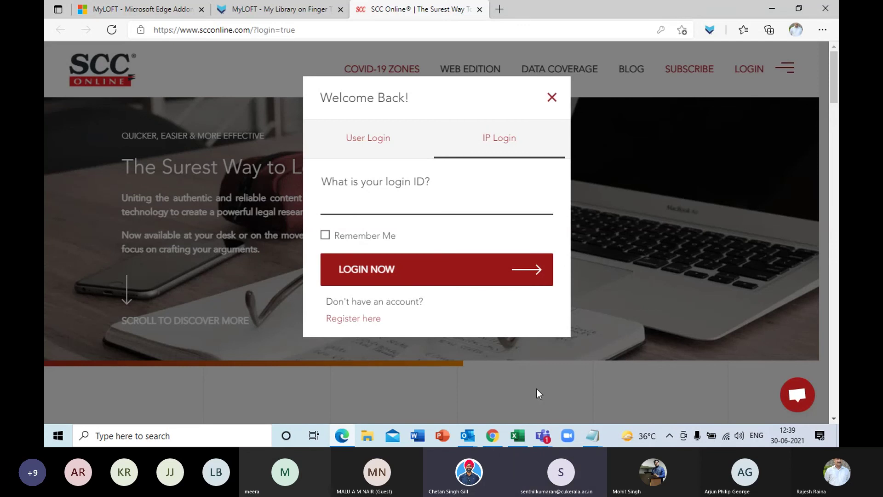
Bring the SCC Online Browse Result page in Chrome forward, then switch to the Teams training meeting and stop sharing the screen.
mouse_move(544, 438)
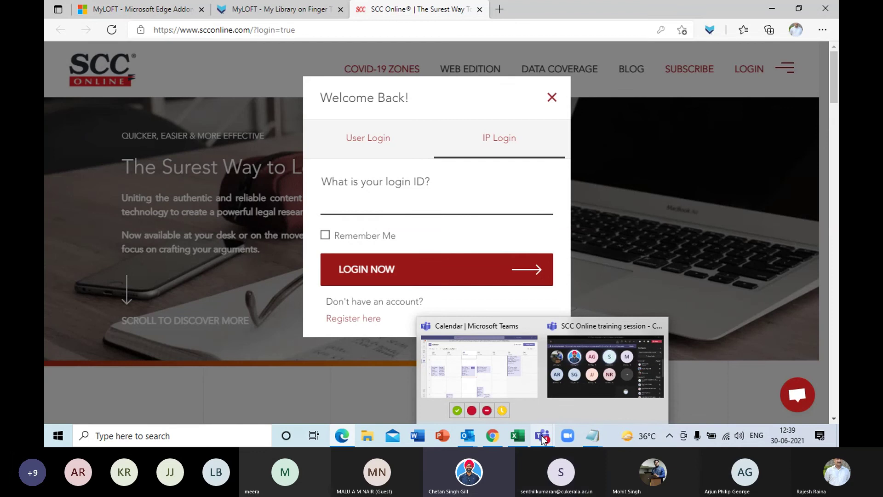
mouse_move(497, 443)
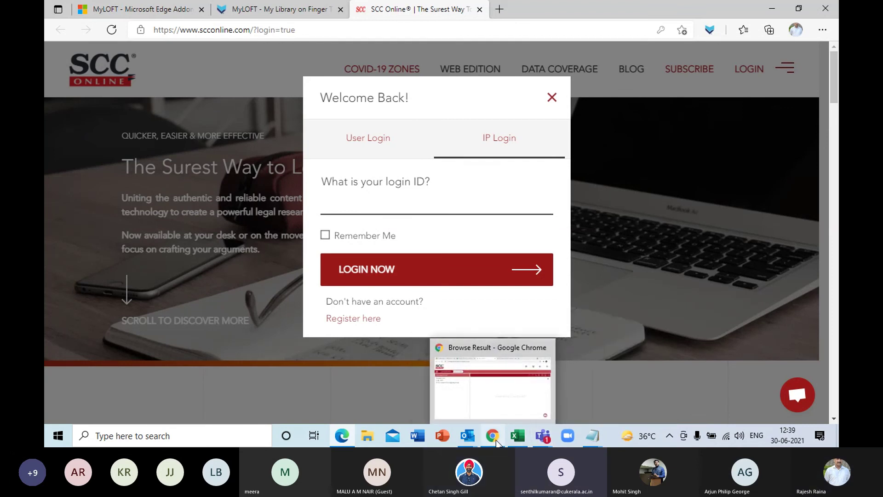
left_click(496, 441)
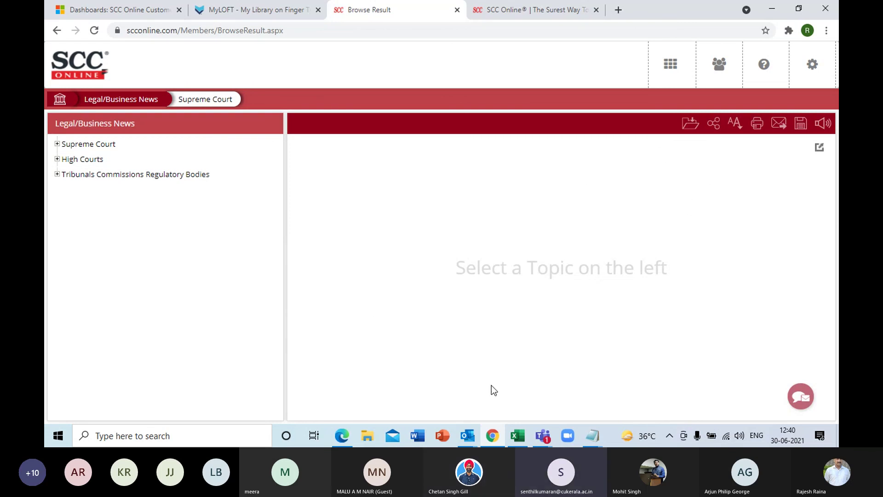
mouse_move(541, 432)
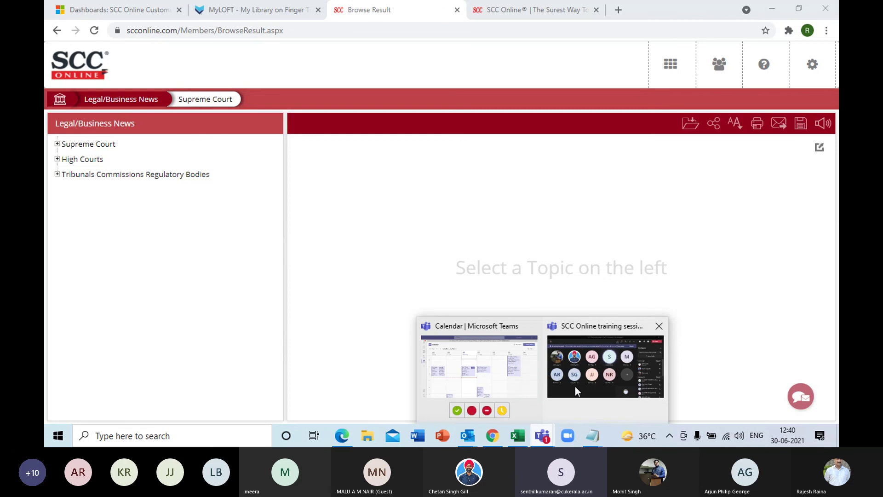
left_click(575, 386)
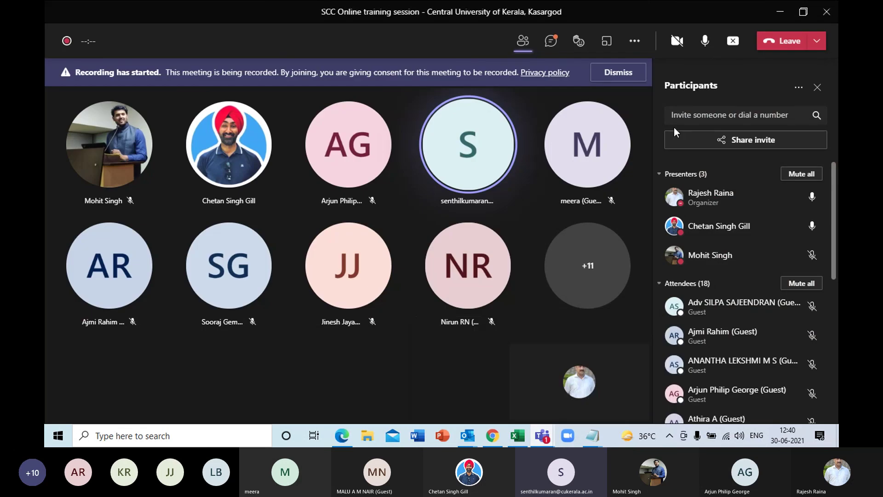
left_click(734, 41)
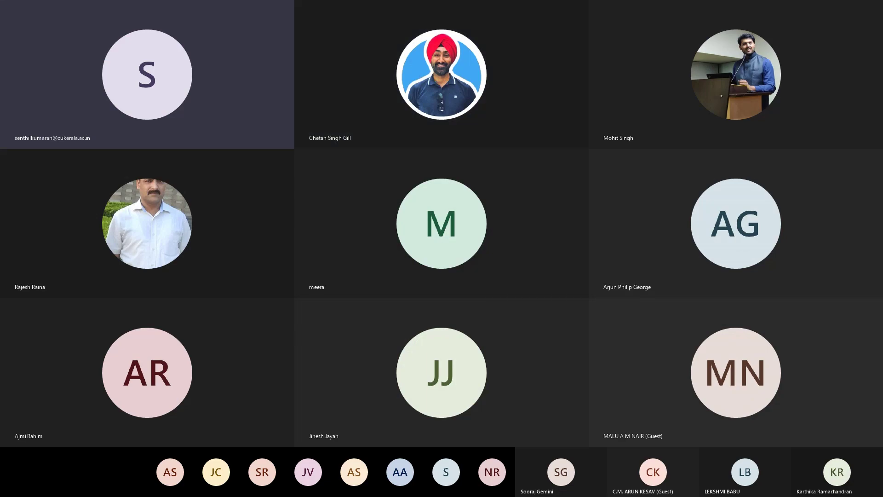